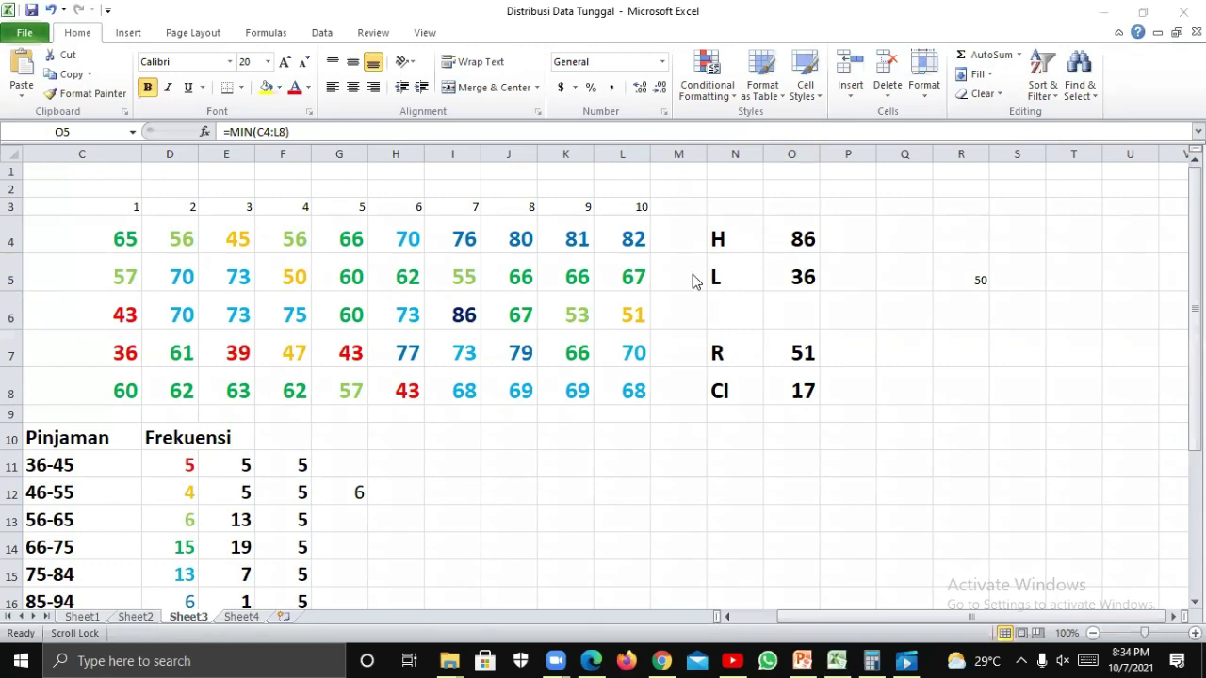
# Inspect the minimum formula in O5, then check the range formula on the PowerPoint steps slide and return to Excel.
pyautogui.doubleClick(807, 278)
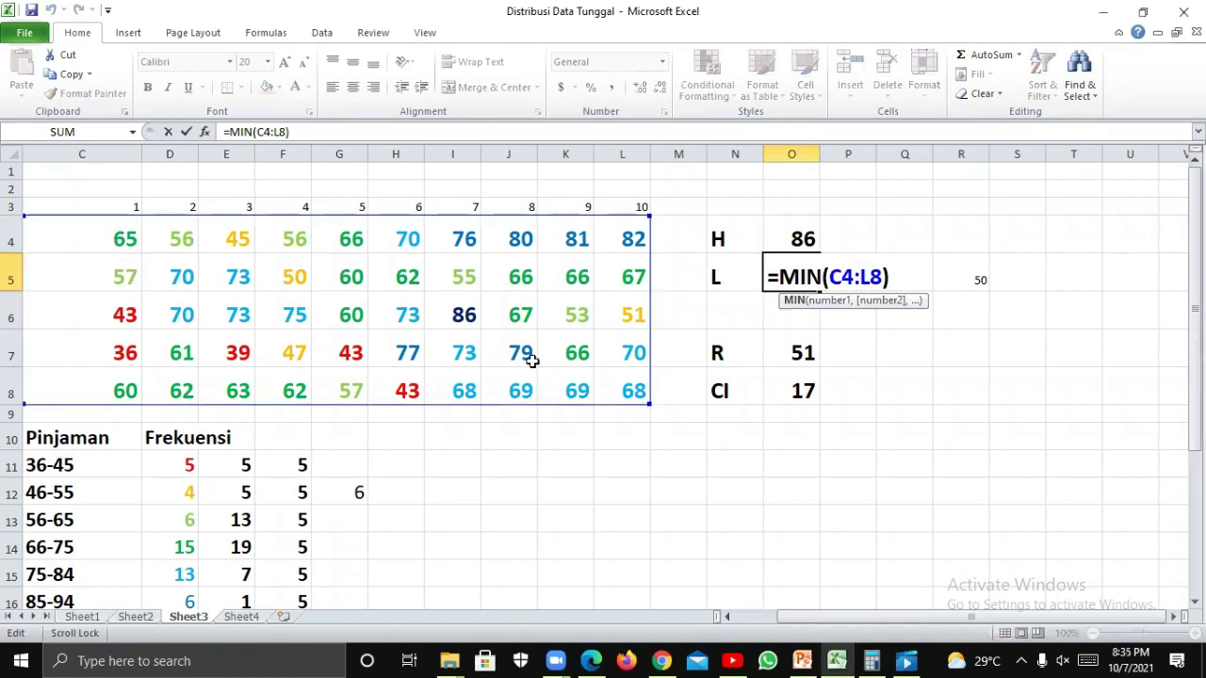
pyautogui.press('Return')
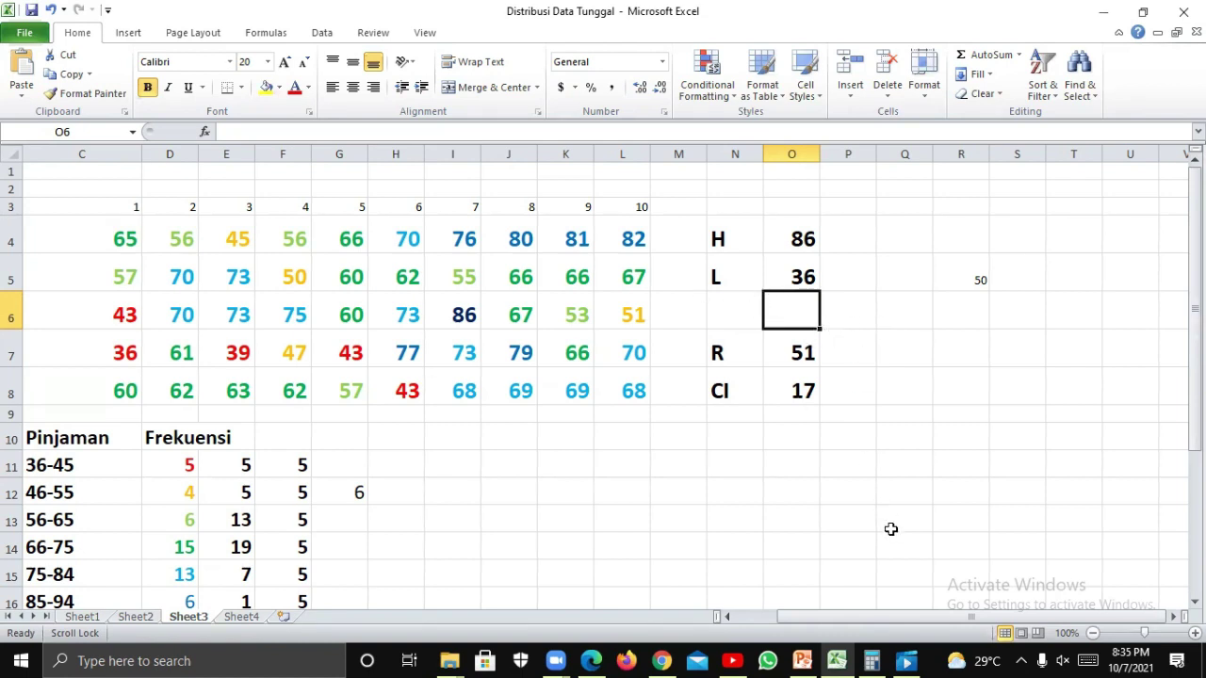
pyautogui.click(802, 660)
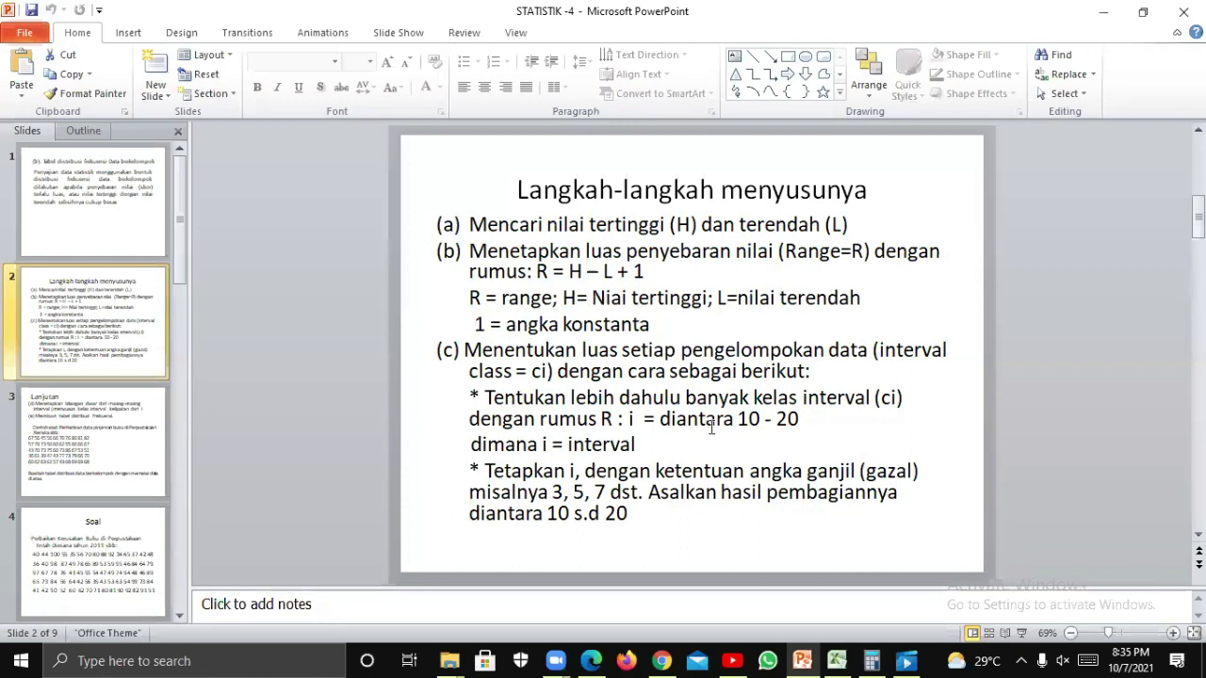
pyautogui.moveTo(802, 658)
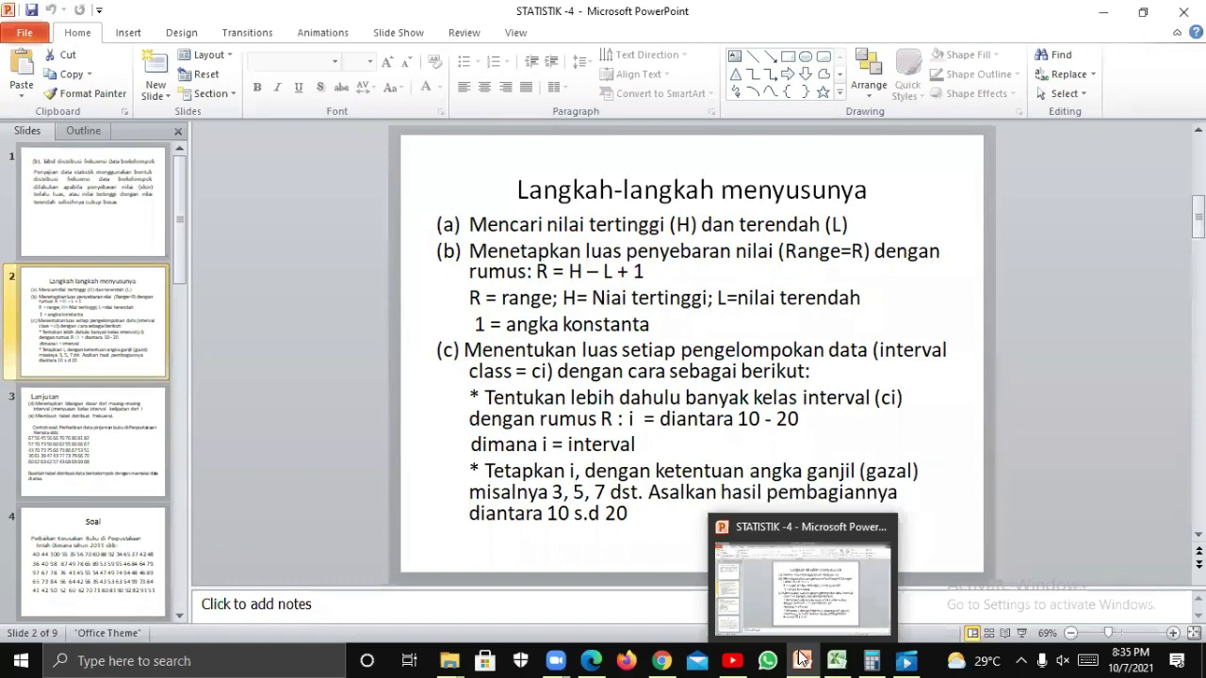
pyautogui.click(836, 661)
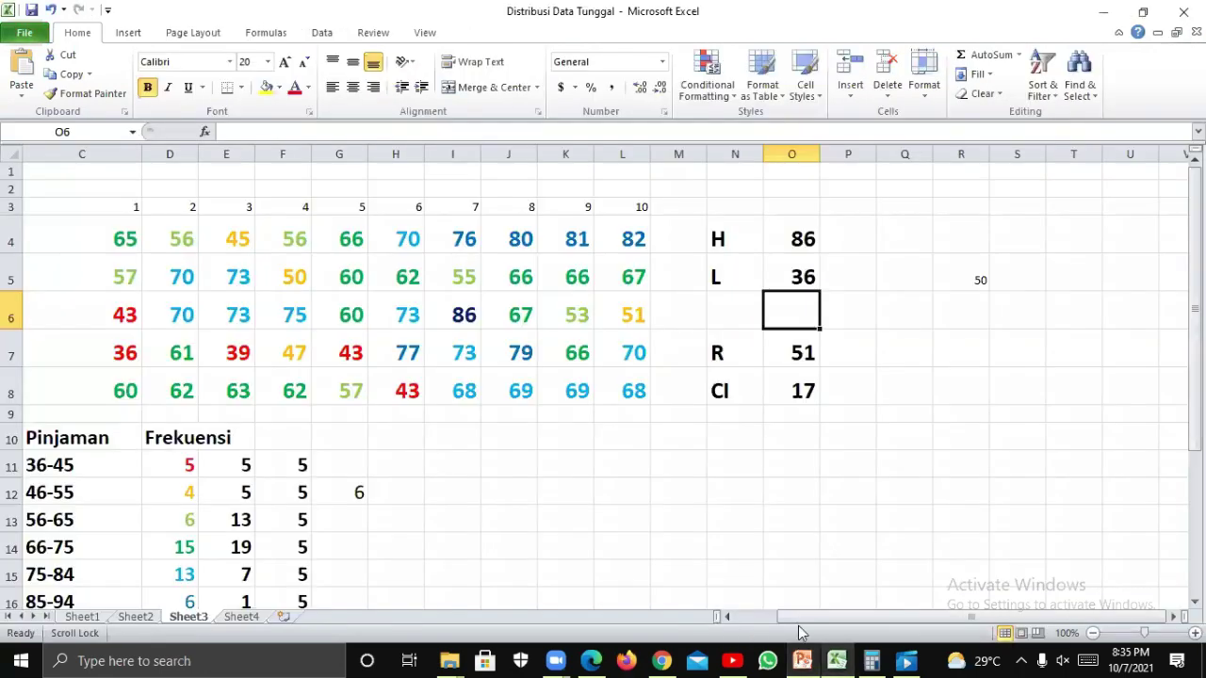
# Calculate the range in Q6 as highest minus lowest plus one, with the formula =O4-O5+1.
pyautogui.click(904, 310)
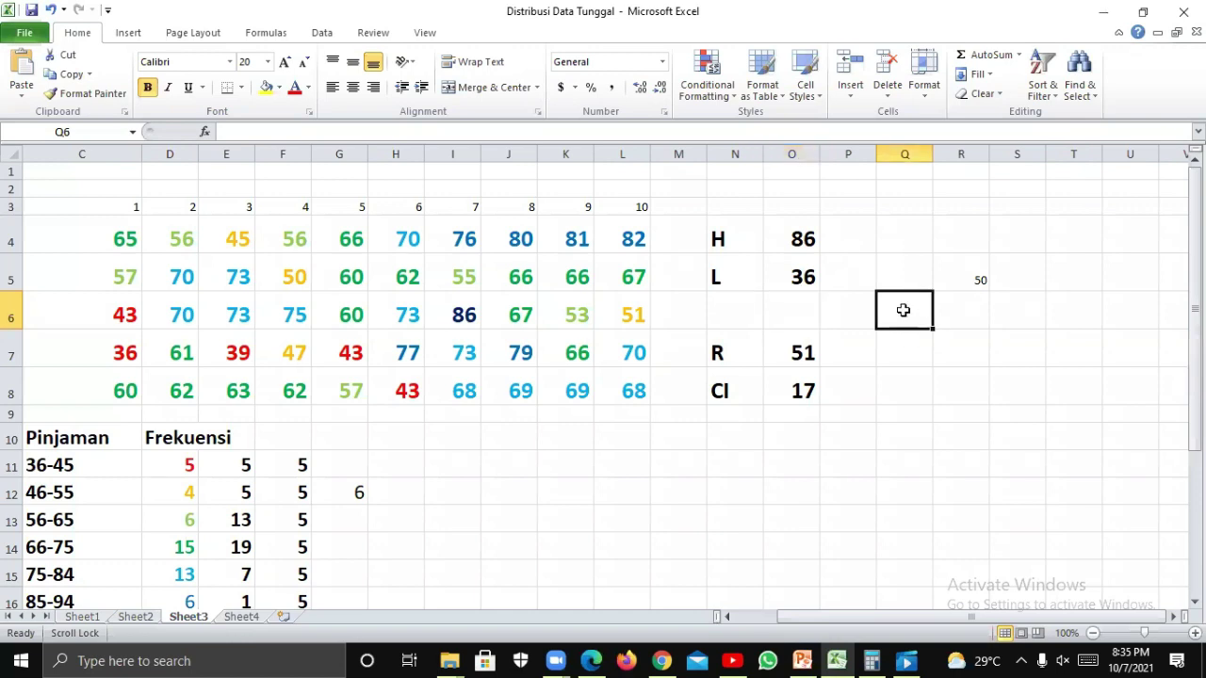
pyautogui.write('=')
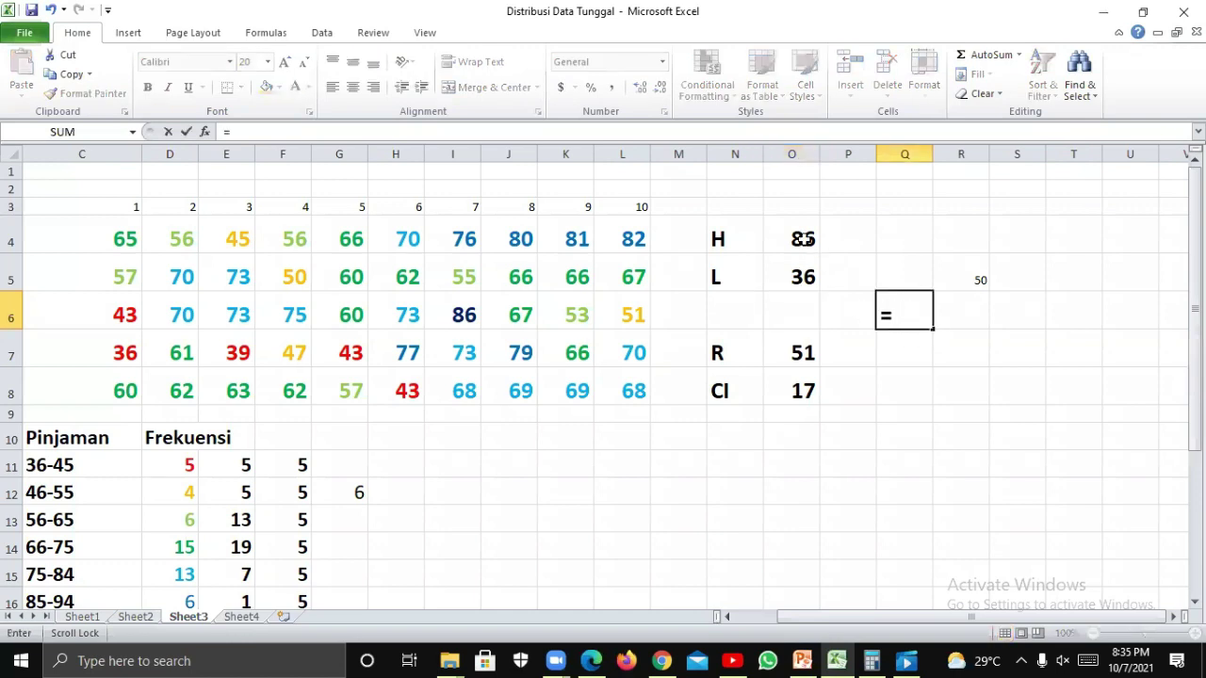
pyautogui.click(803, 239)
pyautogui.write('-')
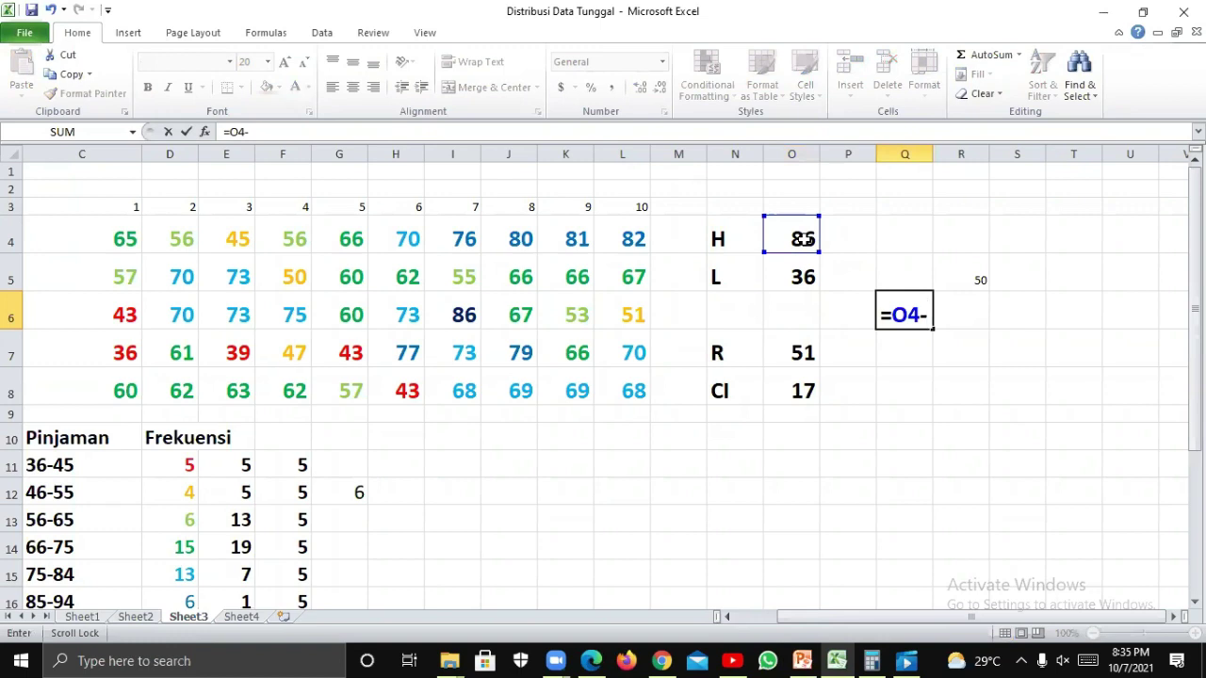
pyautogui.click(801, 279)
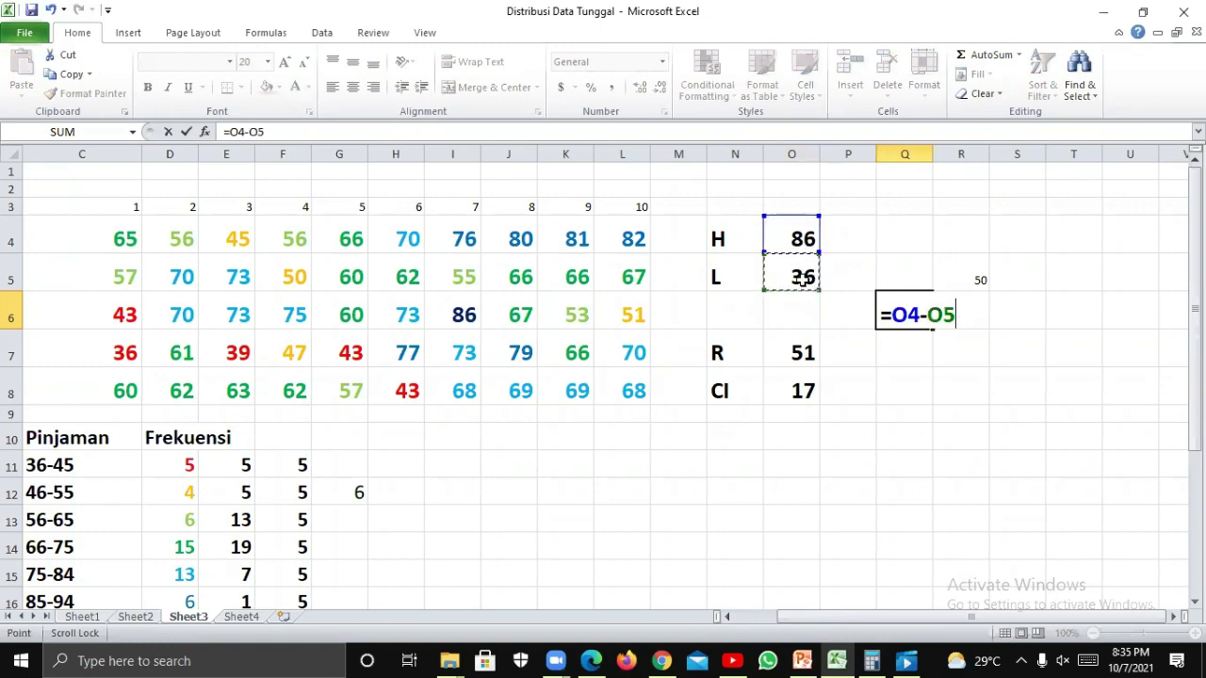
pyautogui.write('+1')
pyautogui.press('Return')
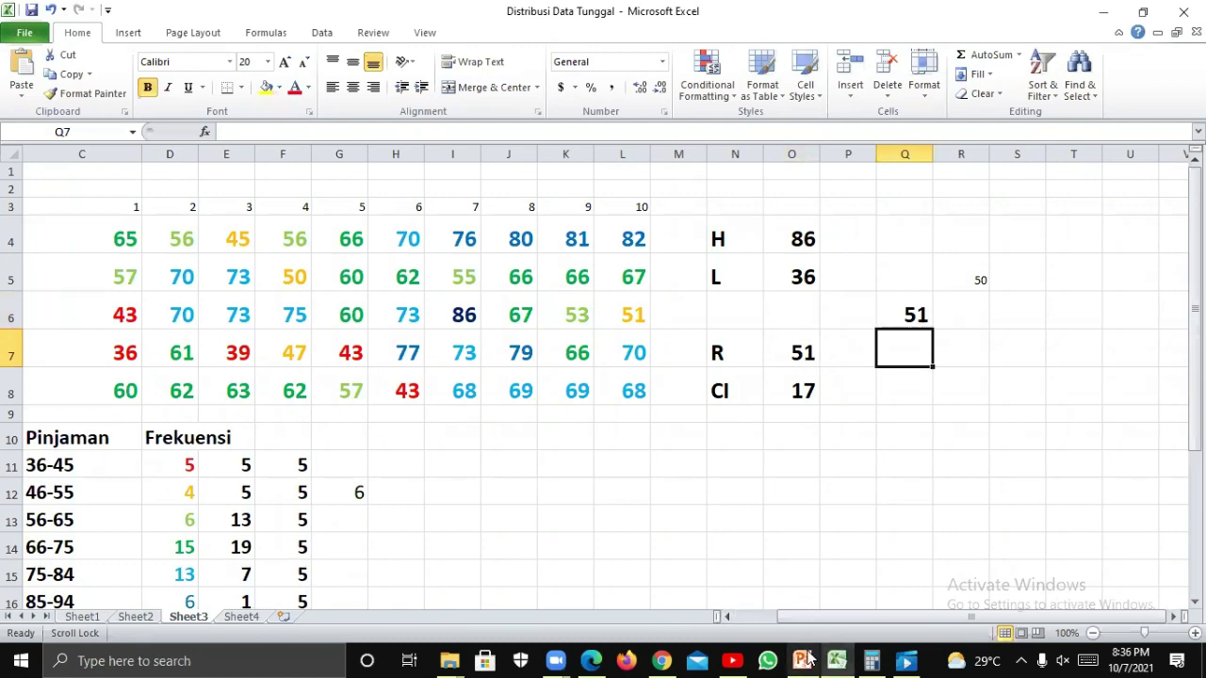
# Consult the class interval rule on the PowerPoint steps slide and return to cell Q8 in Excel.
pyautogui.moveTo(807, 657)
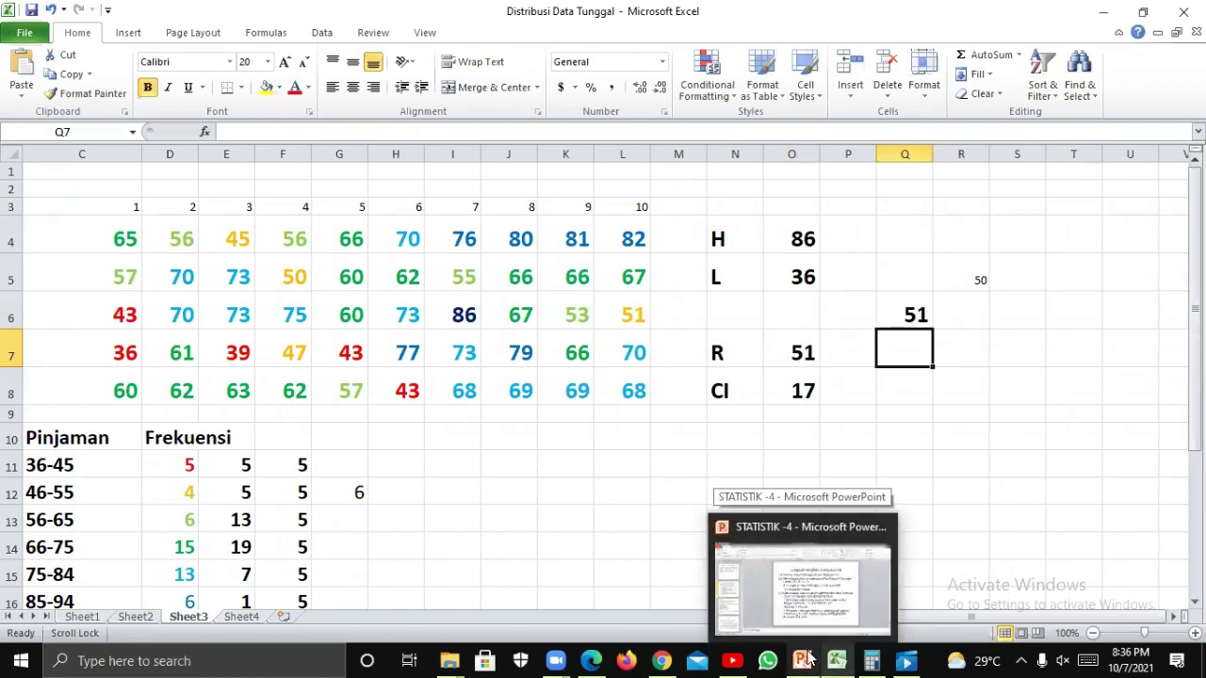
pyautogui.click(807, 657)
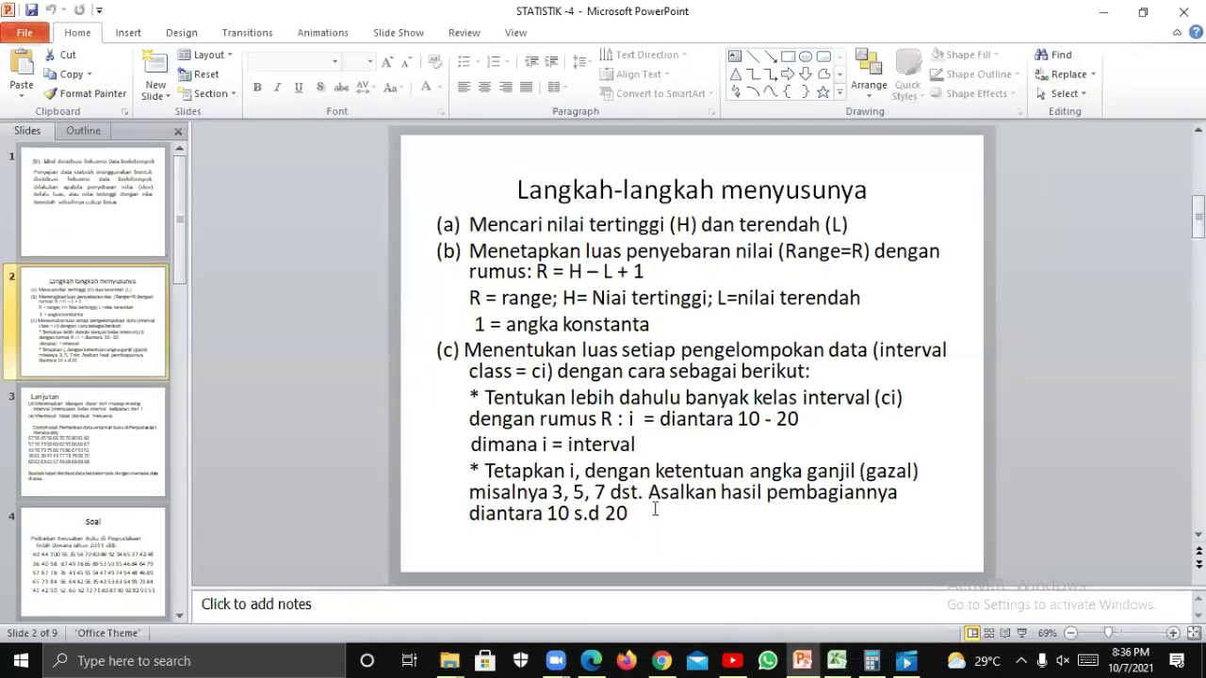
pyautogui.click(803, 660)
pyautogui.click(886, 394)
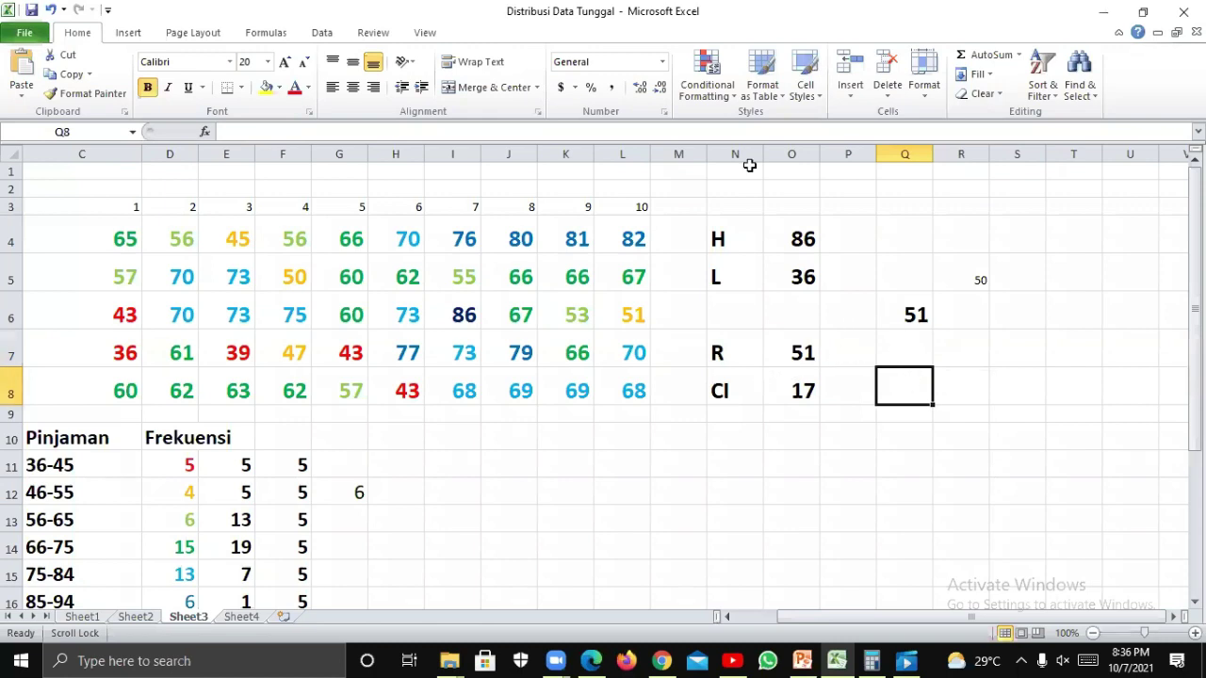
pyautogui.click(897, 392)
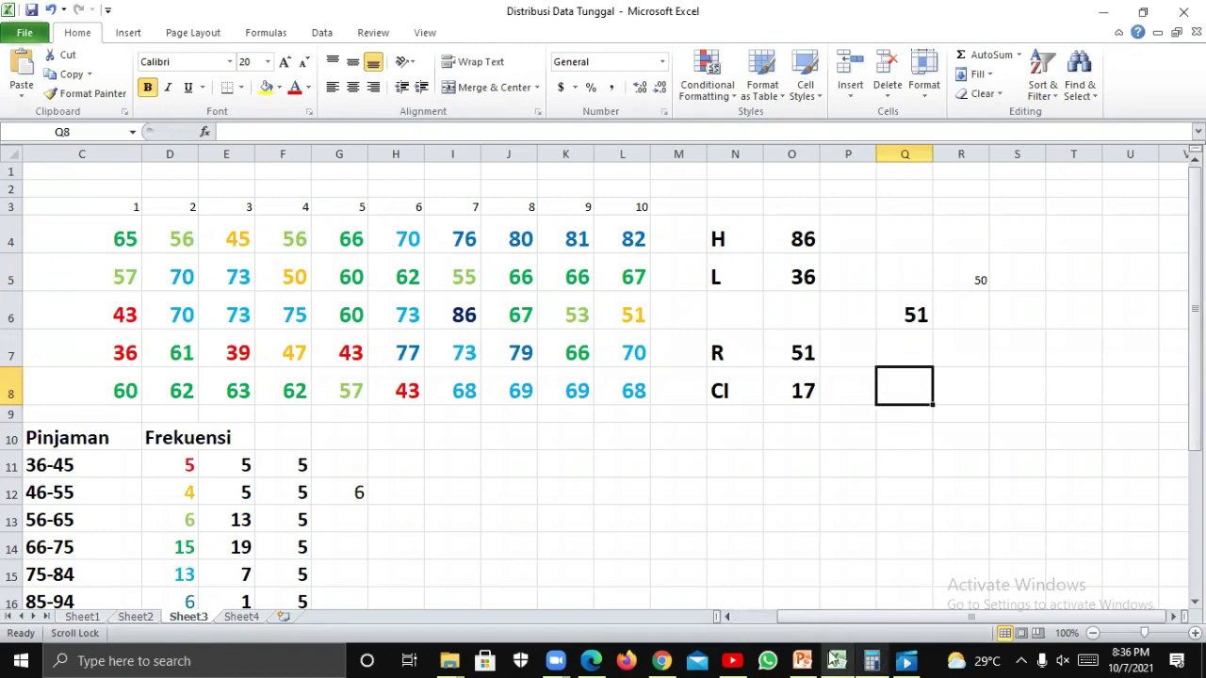
pyautogui.click(802, 661)
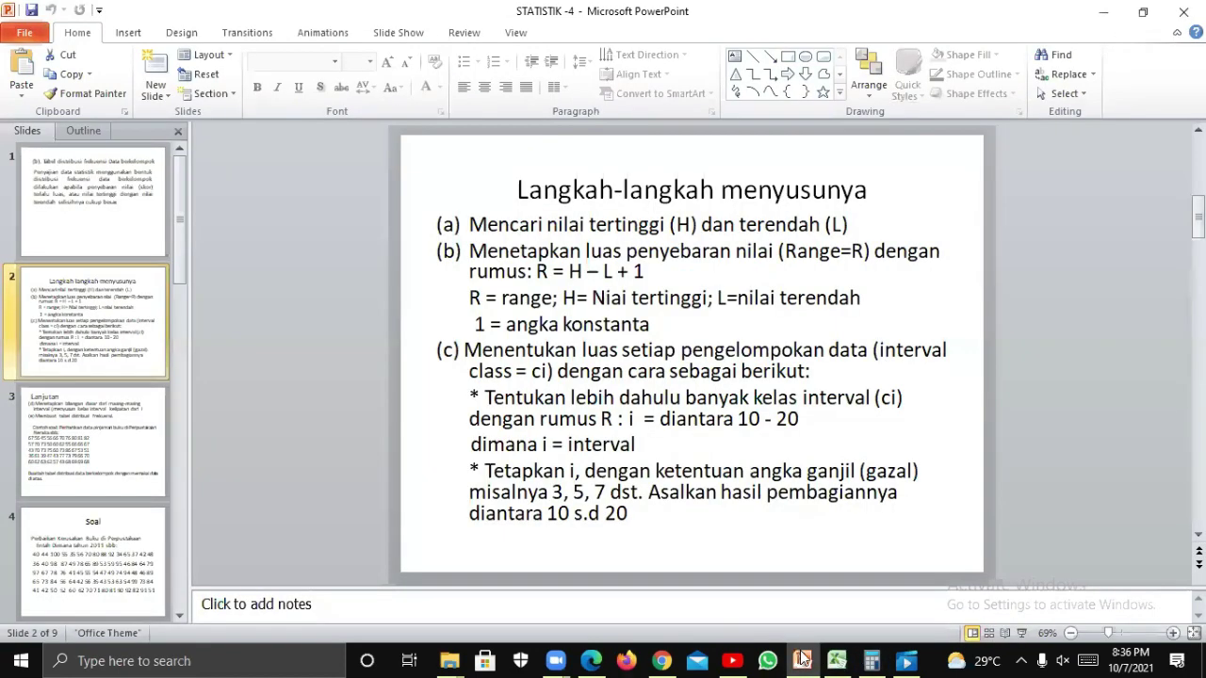
pyautogui.click(804, 660)
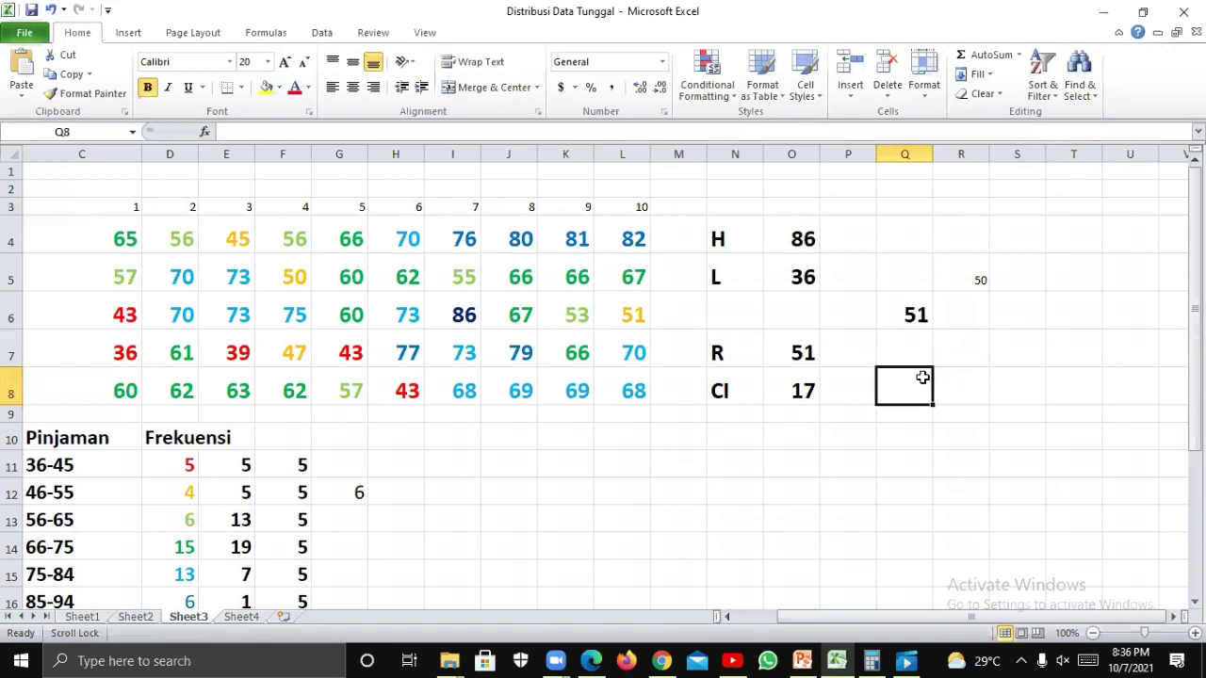
# Calculate the class interval in Q8 by dividing the range by 5, with the formula =Q6/5.
pyautogui.write('=')
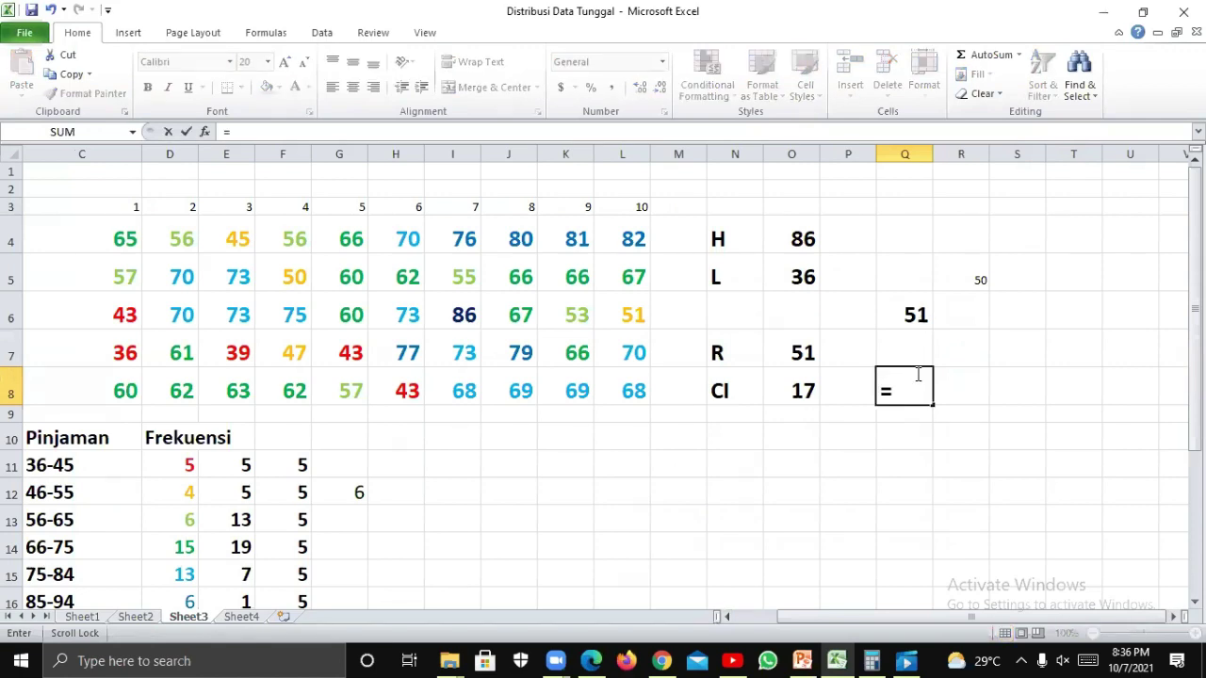
pyautogui.click(907, 317)
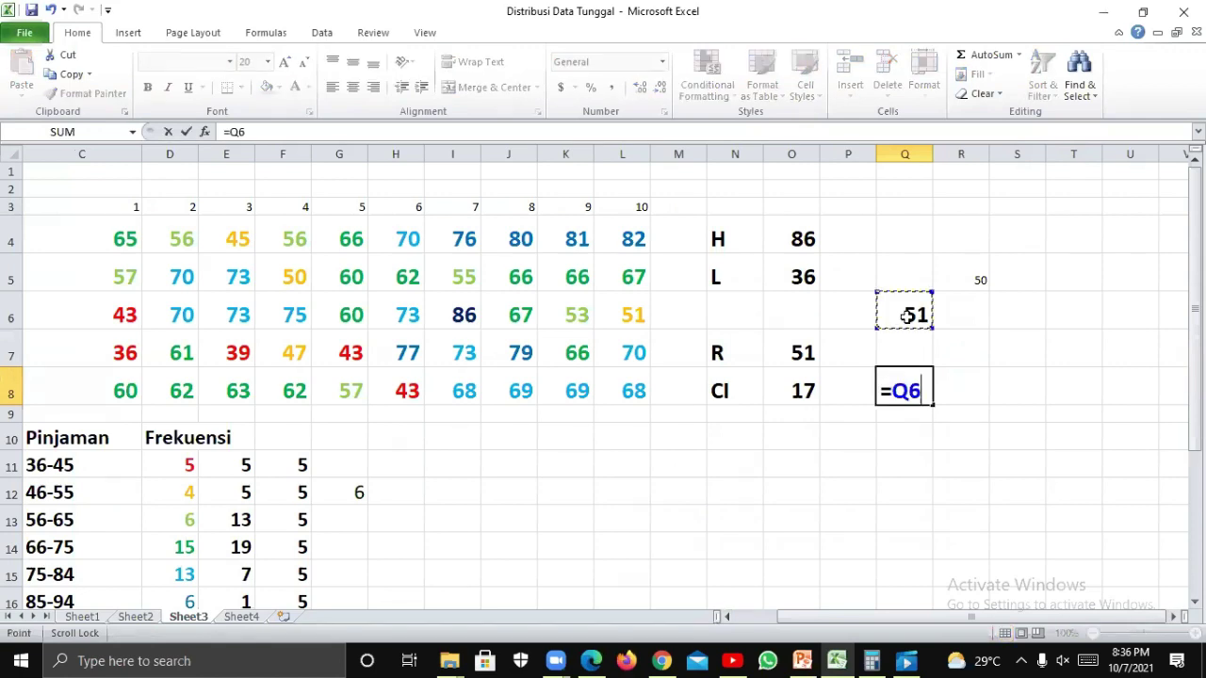
pyautogui.write('/5')
pyautogui.press('Return')
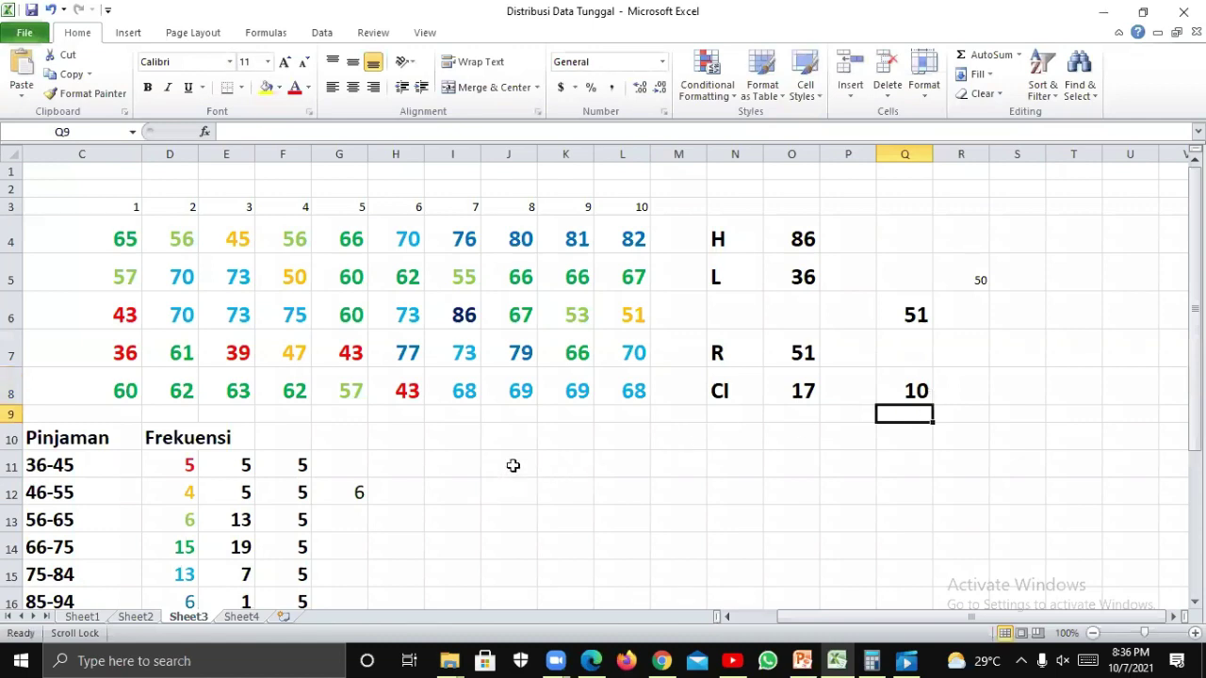
# Format the empty cells J10:M17 with font size 20 and bold for a new frequency table.
pyautogui.scroll(-1, 721, 390)
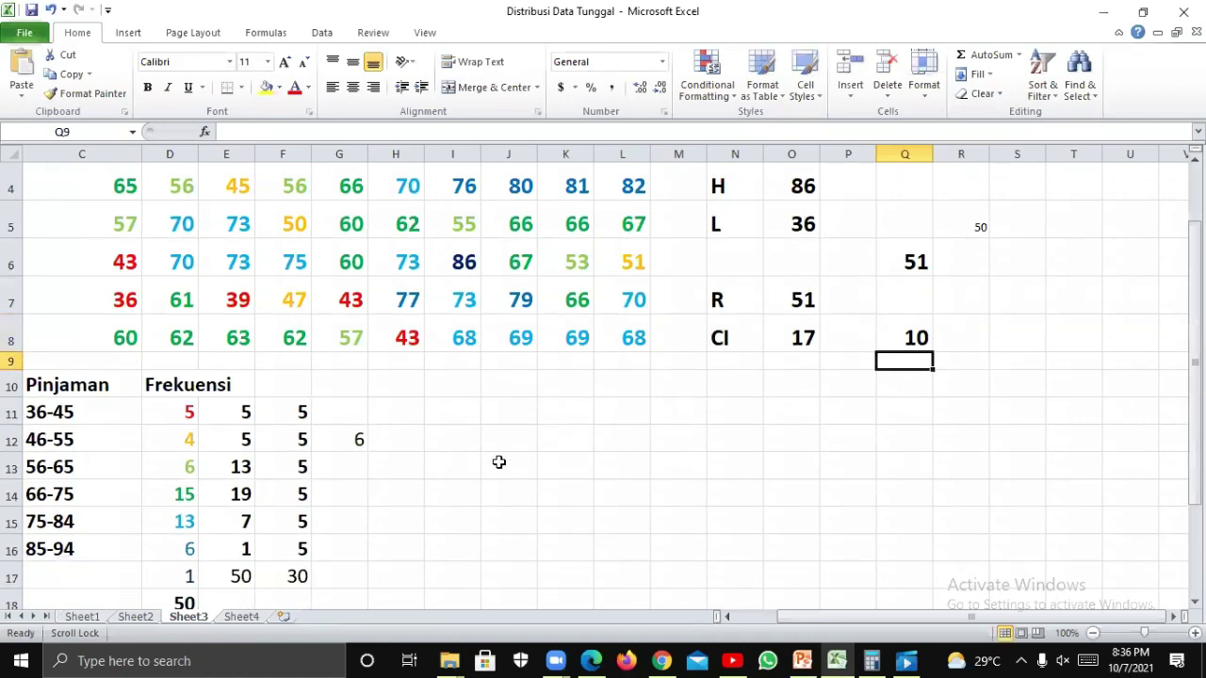
pyautogui.scroll(1, 644, 382)
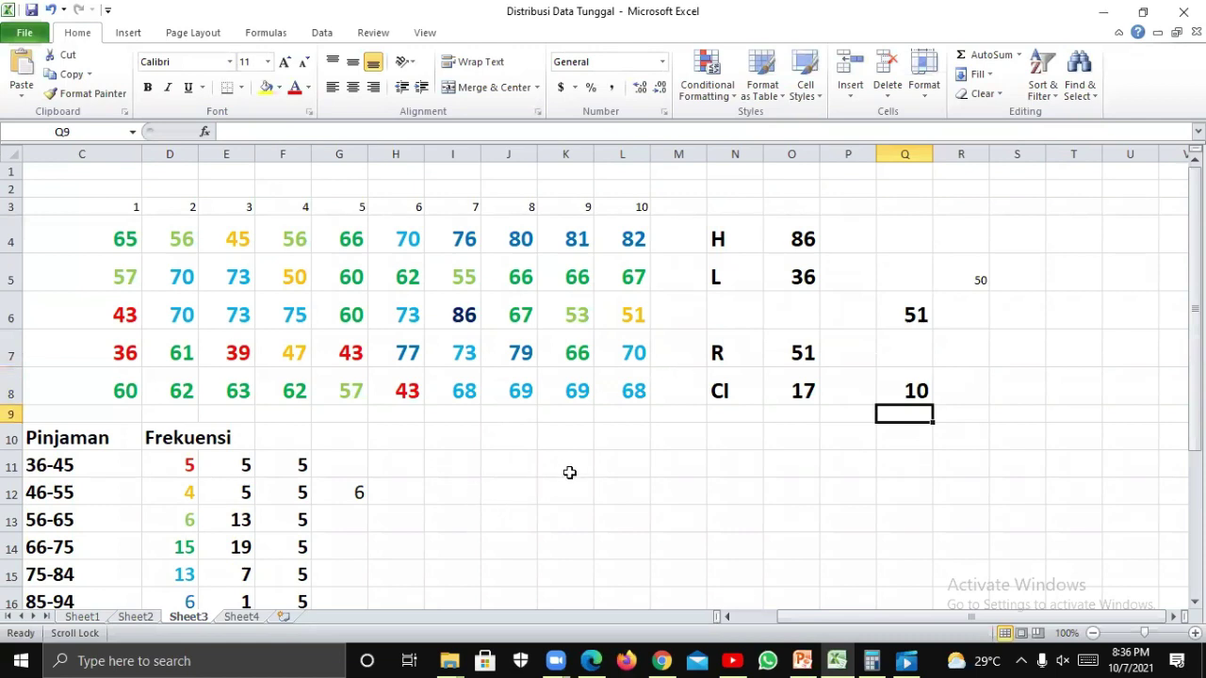
pyautogui.click(514, 439)
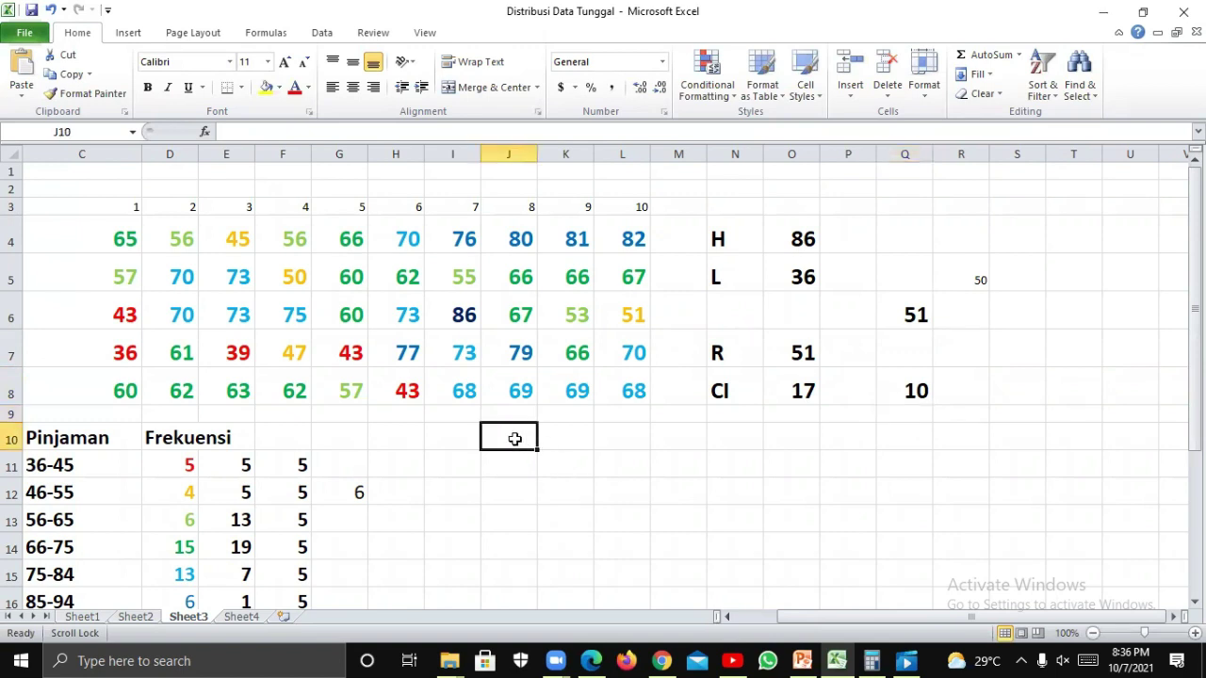
pyautogui.moveTo(516, 439); pyautogui.dragTo(692, 538)
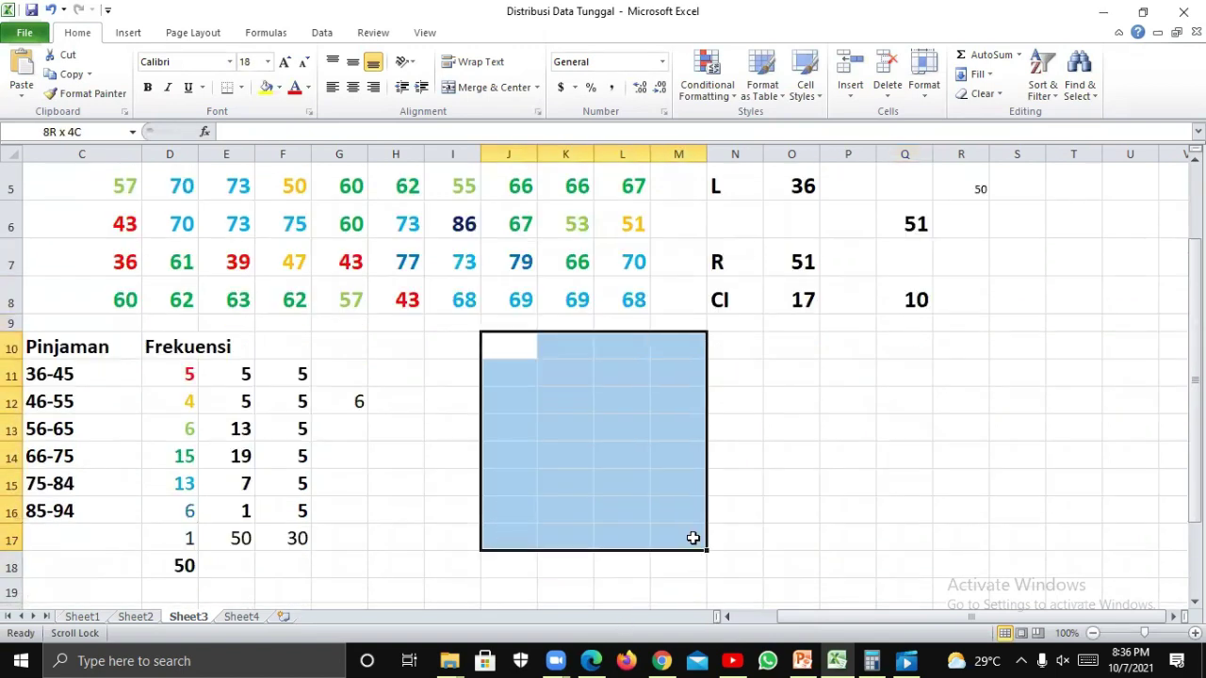
pyautogui.click(268, 61)
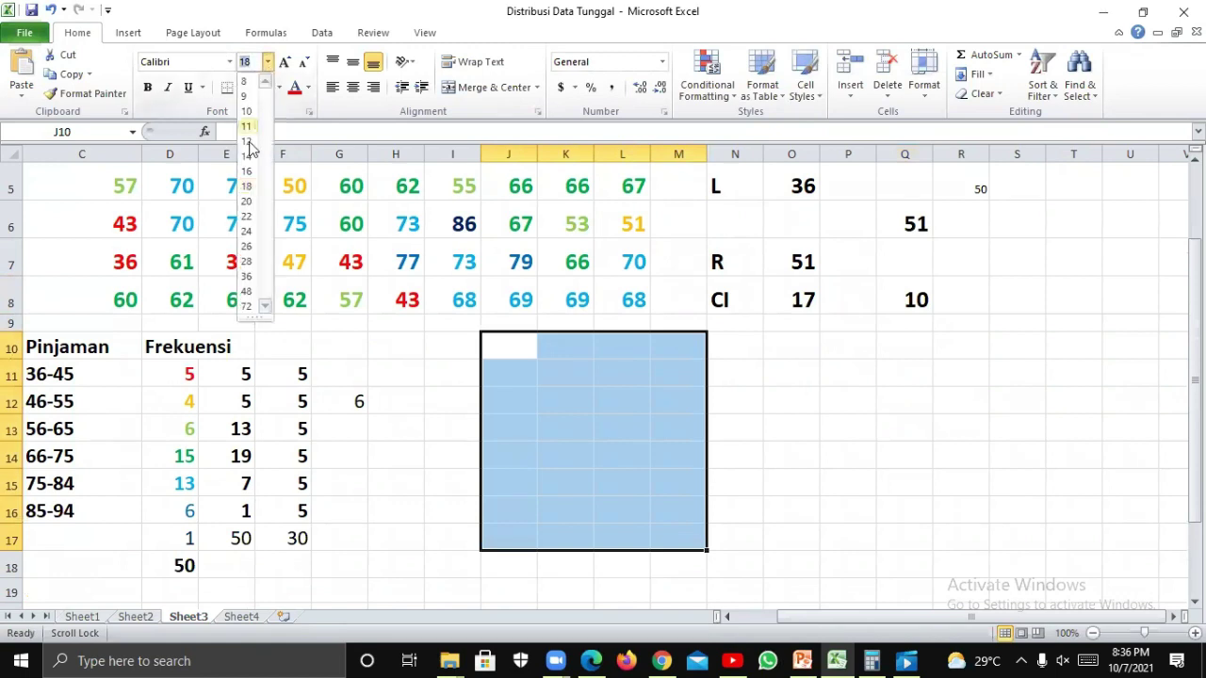
pyautogui.click(247, 201)
pyautogui.click(147, 87)
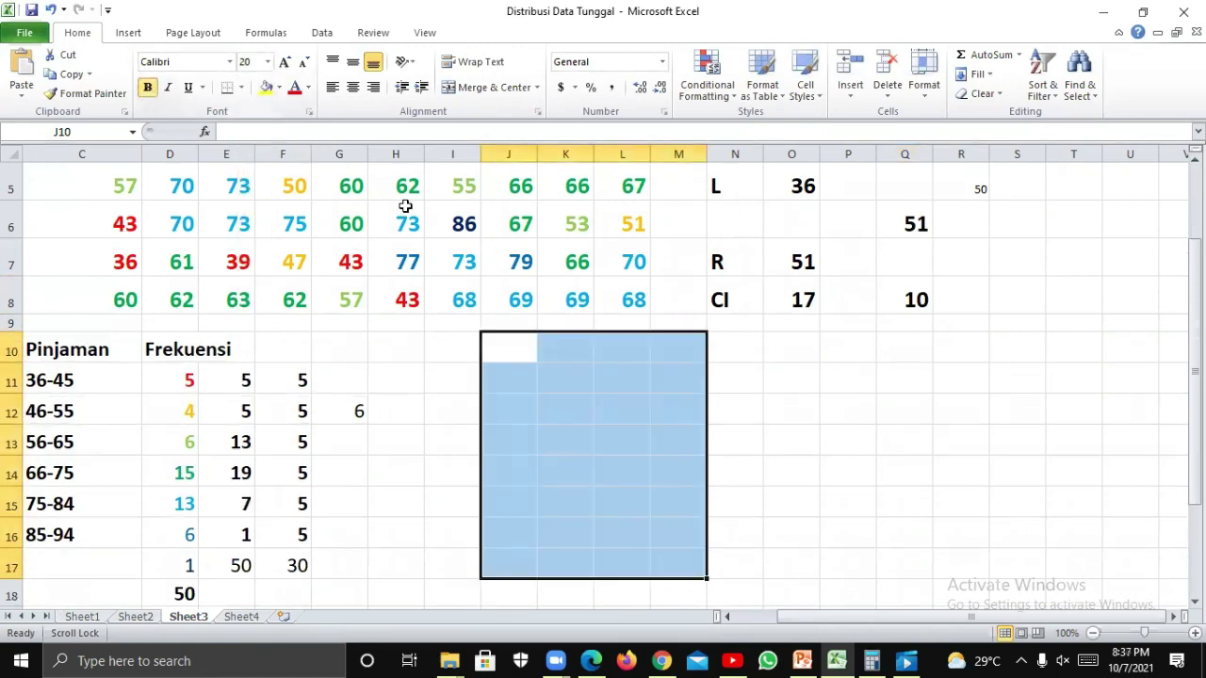
# Enter the new table's headings: "pinjaman" in J10 and "F" in L10.
pyautogui.click(523, 353)
pyautogui.moveTo(525, 354); pyautogui.dragTo(546, 357)
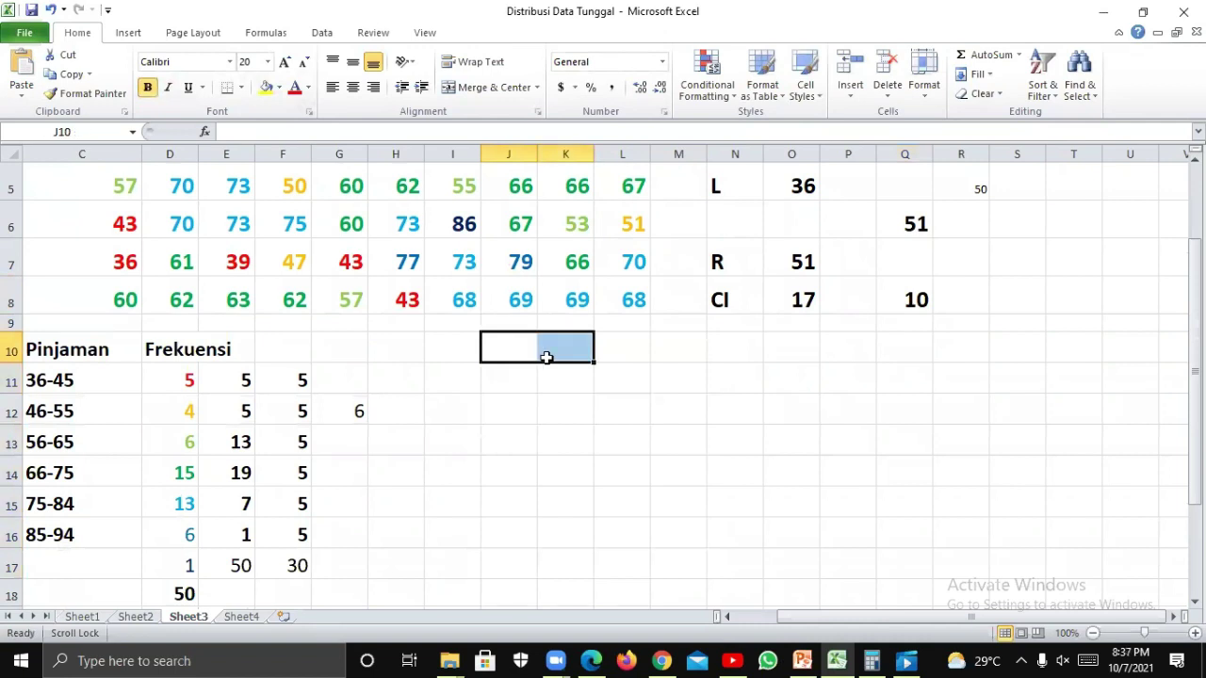
pyautogui.write('pinj')
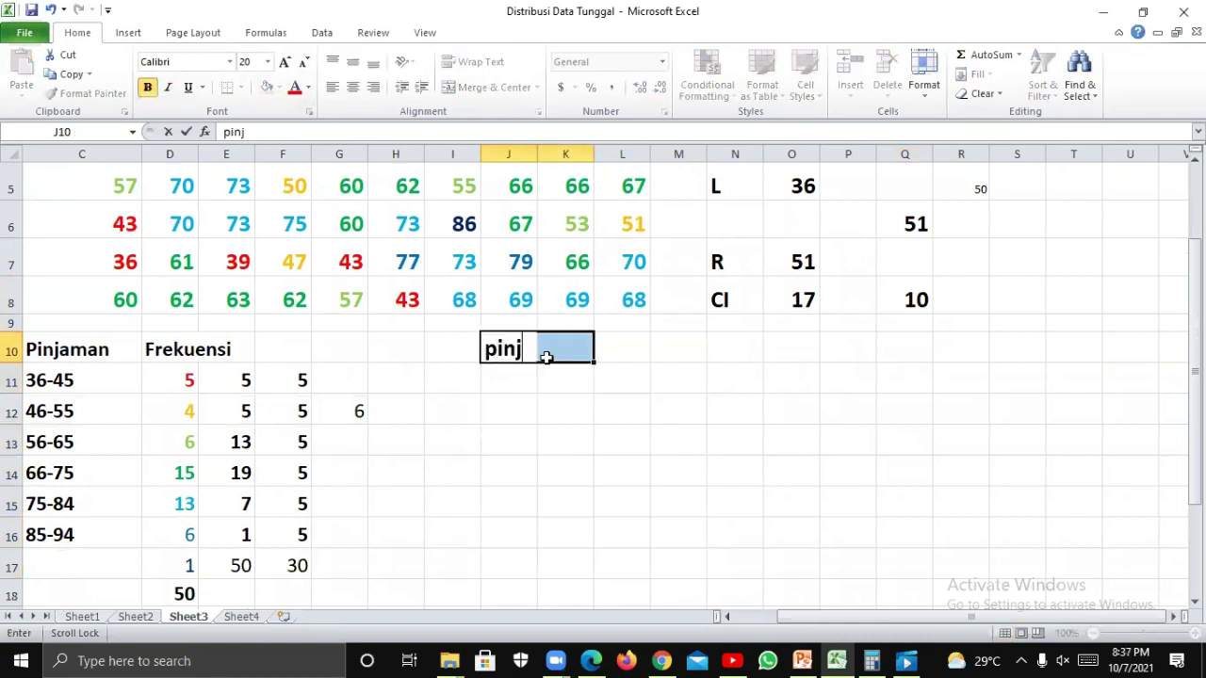
pyautogui.write('aman')
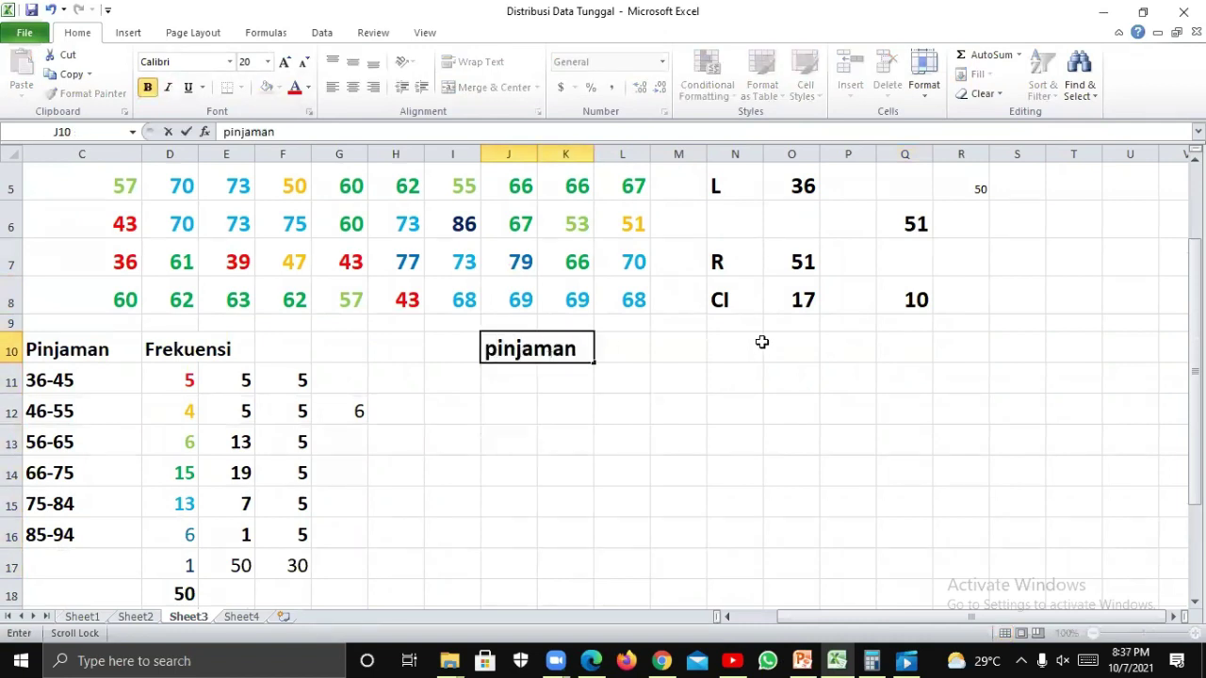
pyautogui.click(639, 341)
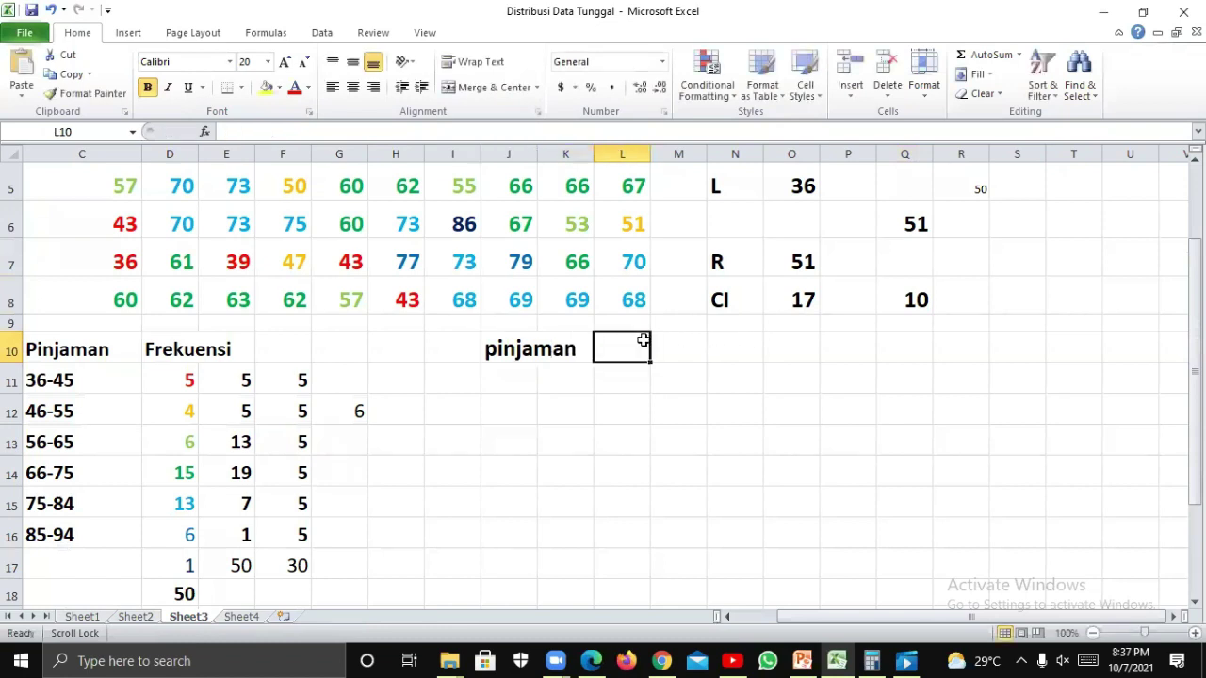
pyautogui.write('F')
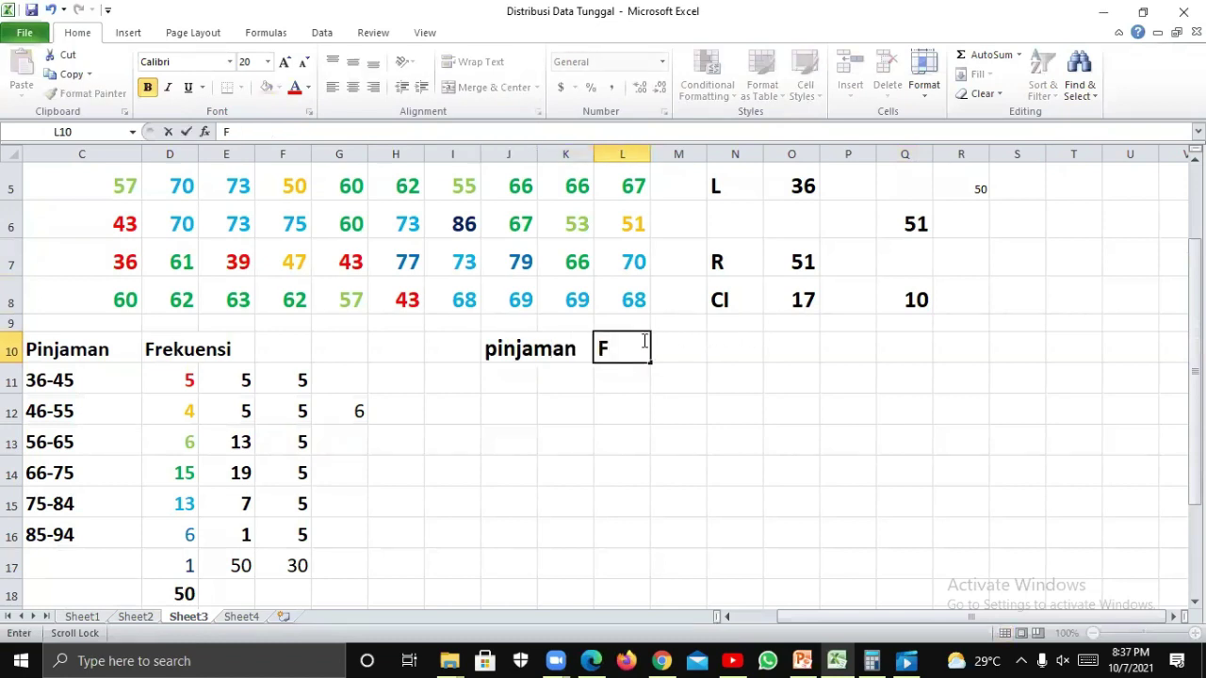
# Enter the first two class intervals under "pinjaman": 36-46 in J11 and 47-57 in J12.
pyautogui.click(490, 379)
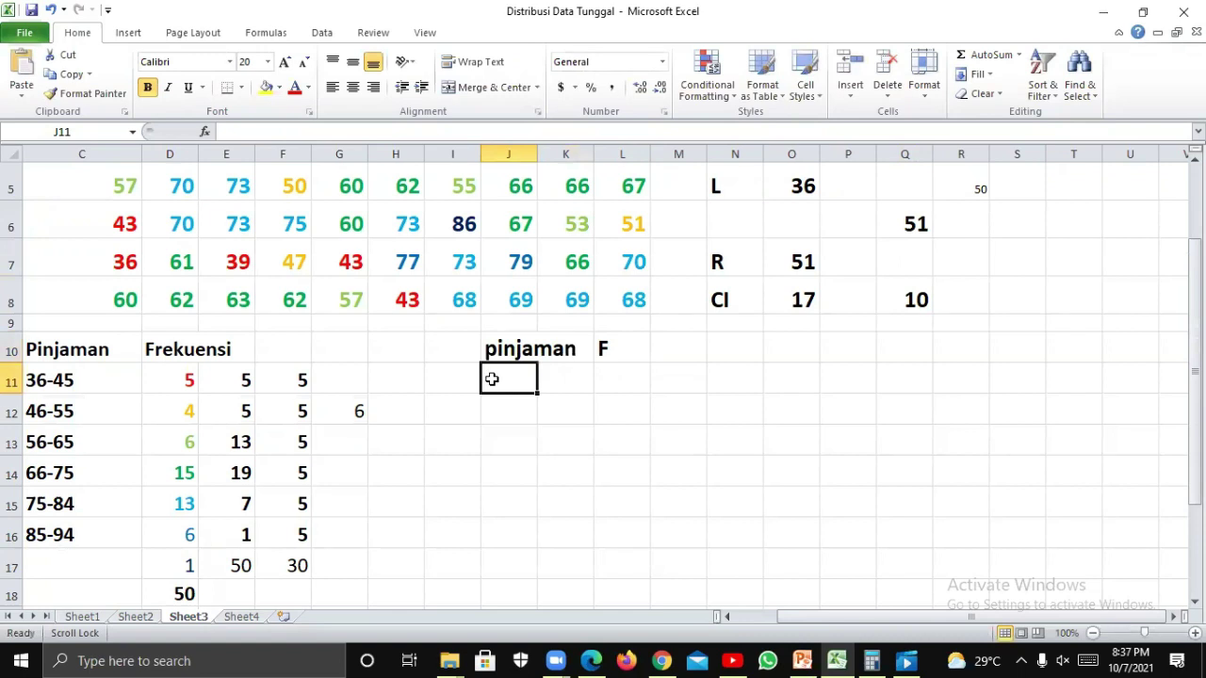
pyautogui.write('36')
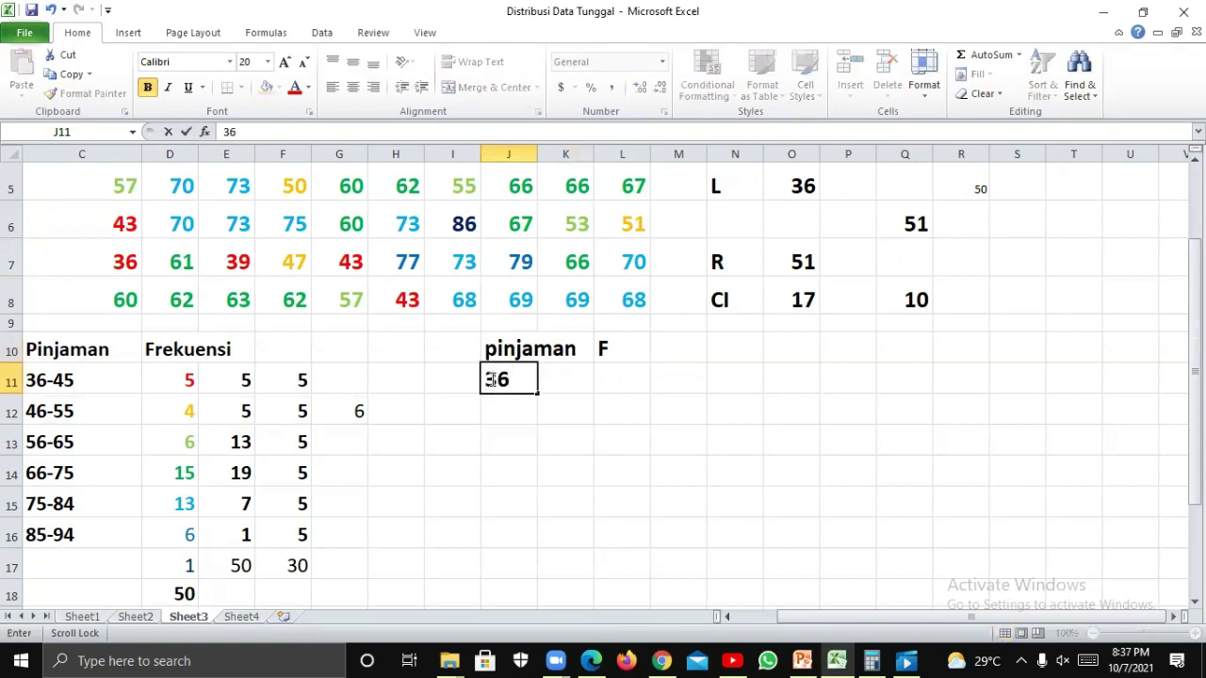
pyautogui.write('-46')
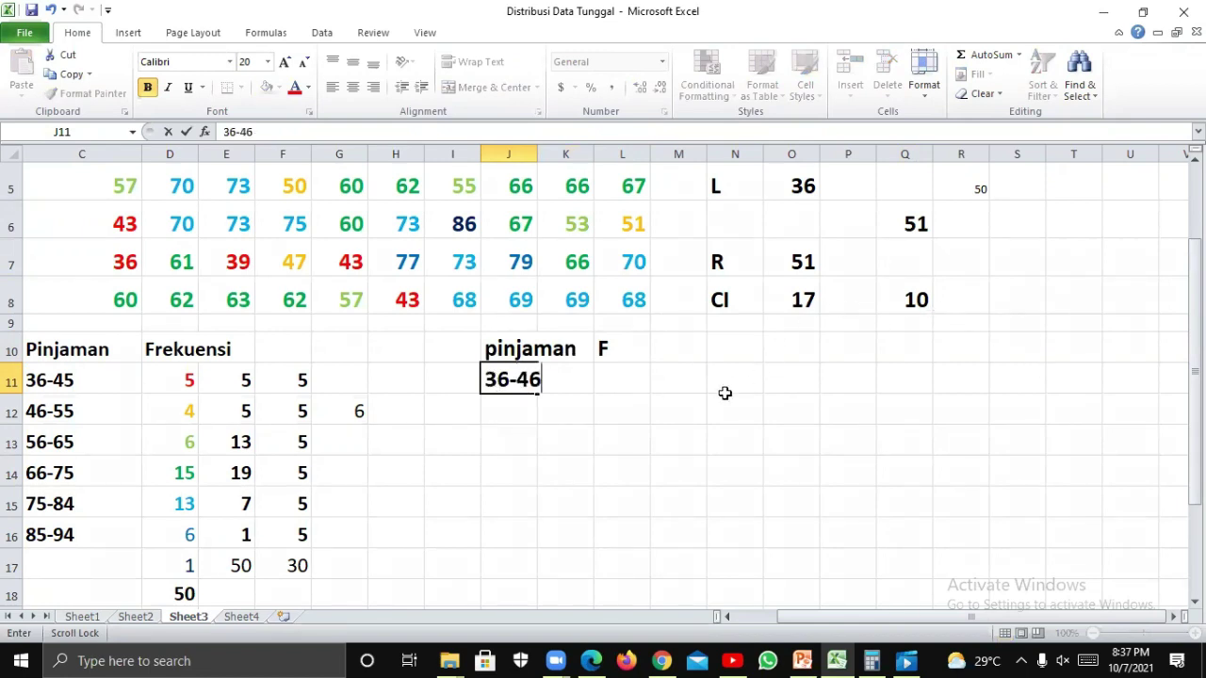
pyautogui.press('Return')
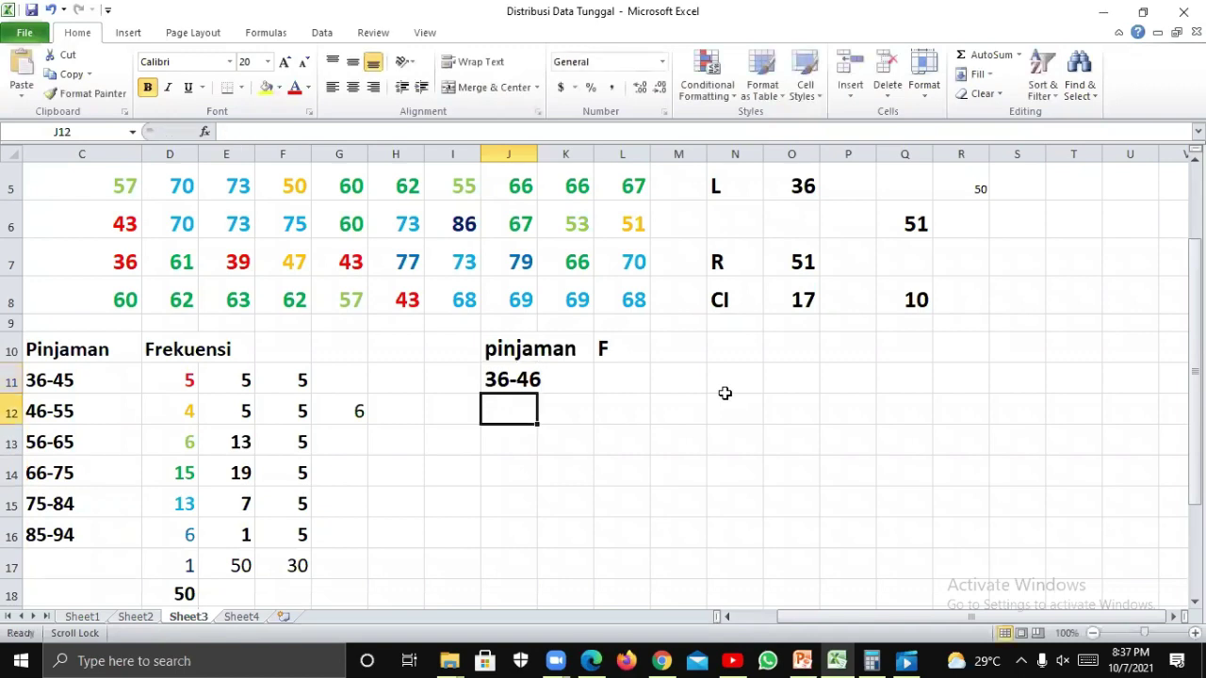
pyautogui.write('47-')
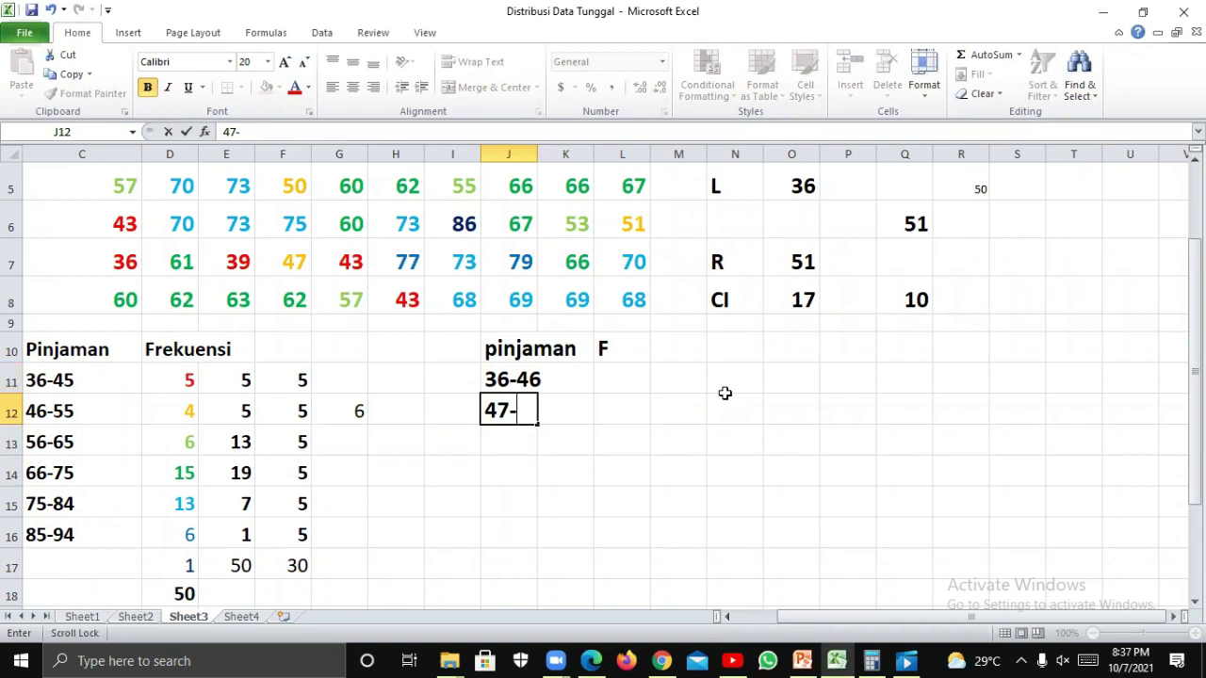
pyautogui.write('57')
pyautogui.press('Return')
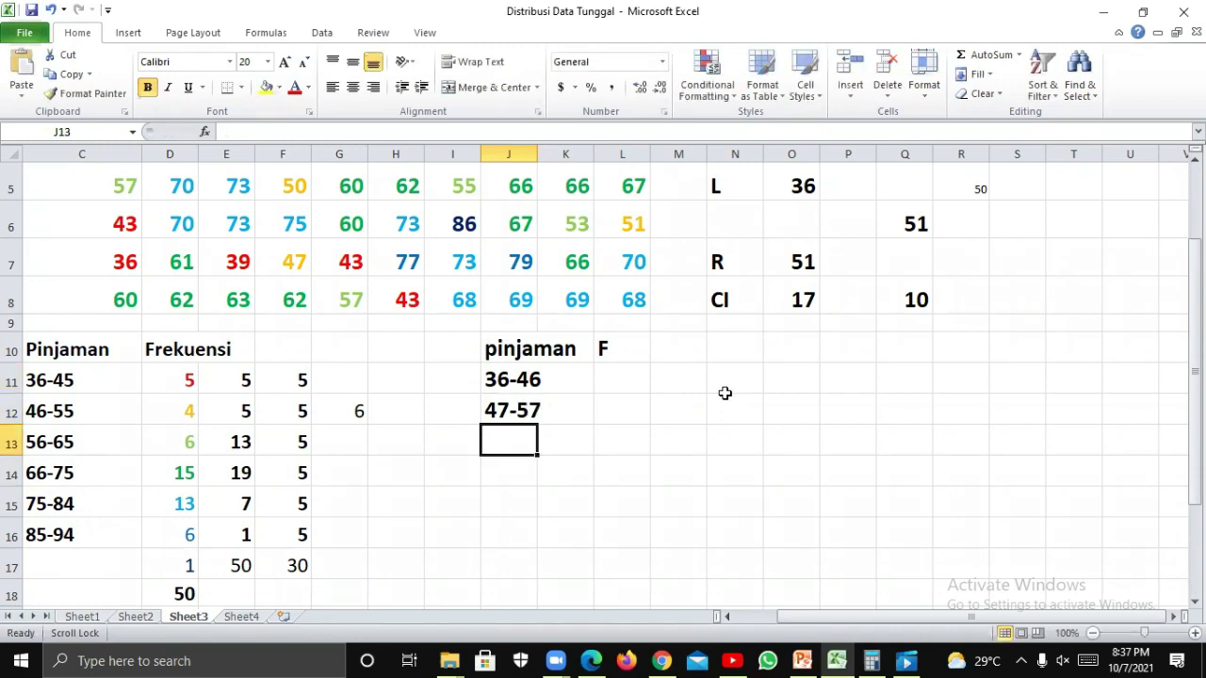
# Enter the remaining class intervals 58-68, 69-79 and 80-90 in cells J13 to J15.
pyautogui.write('58')
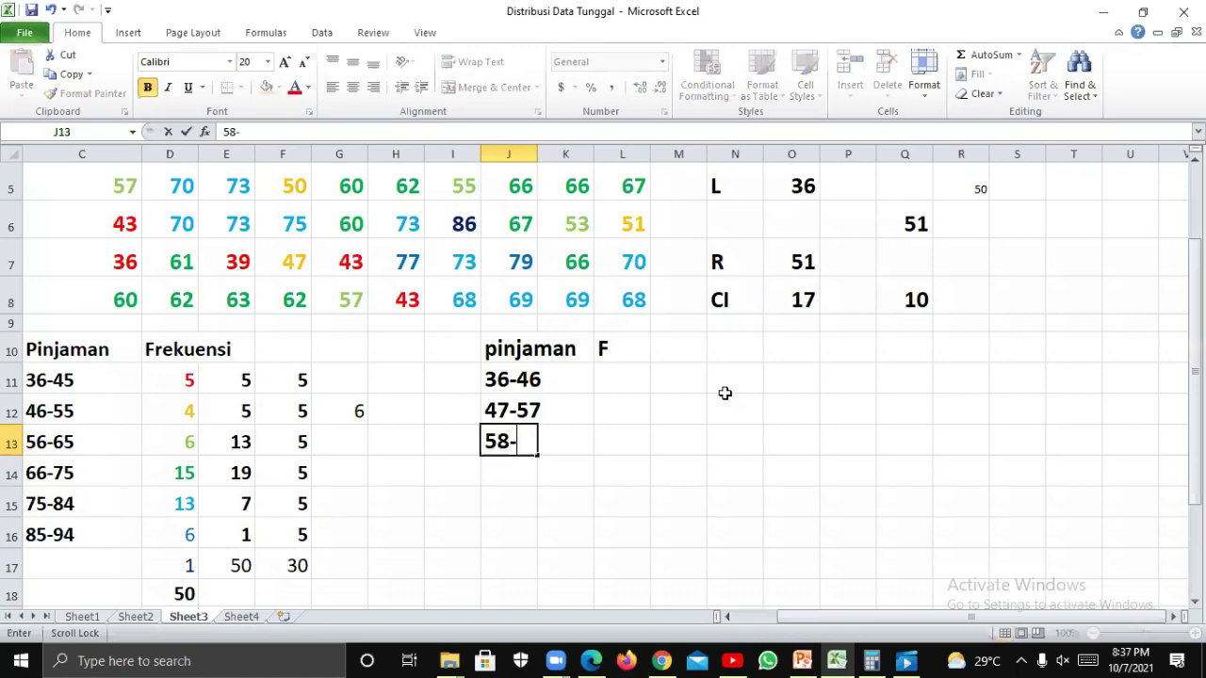
pyautogui.write('-68')
pyautogui.press('Return')
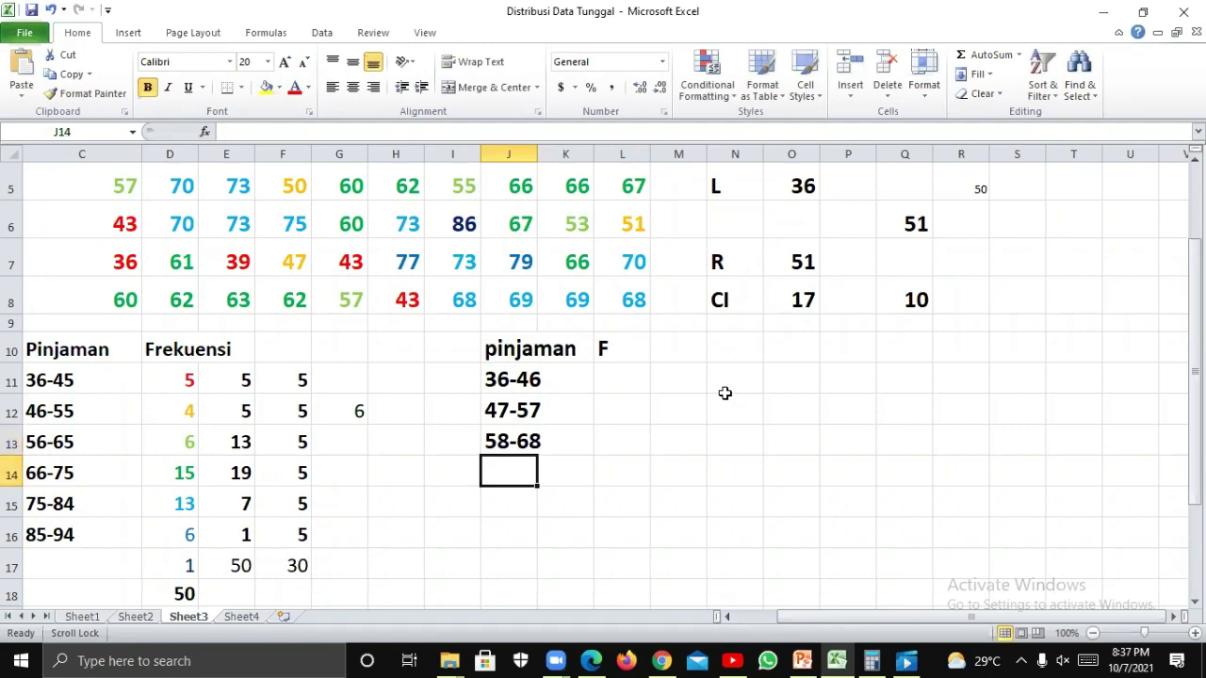
pyautogui.write('69')
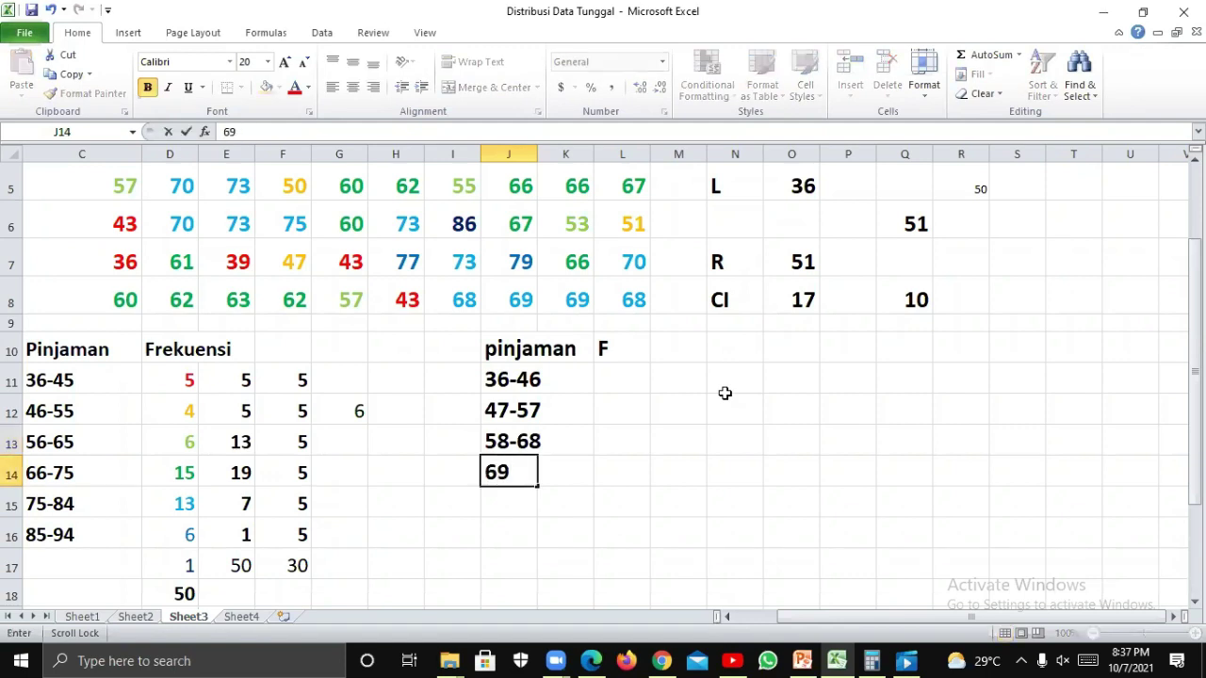
pyautogui.write('-79')
pyautogui.press('Return')
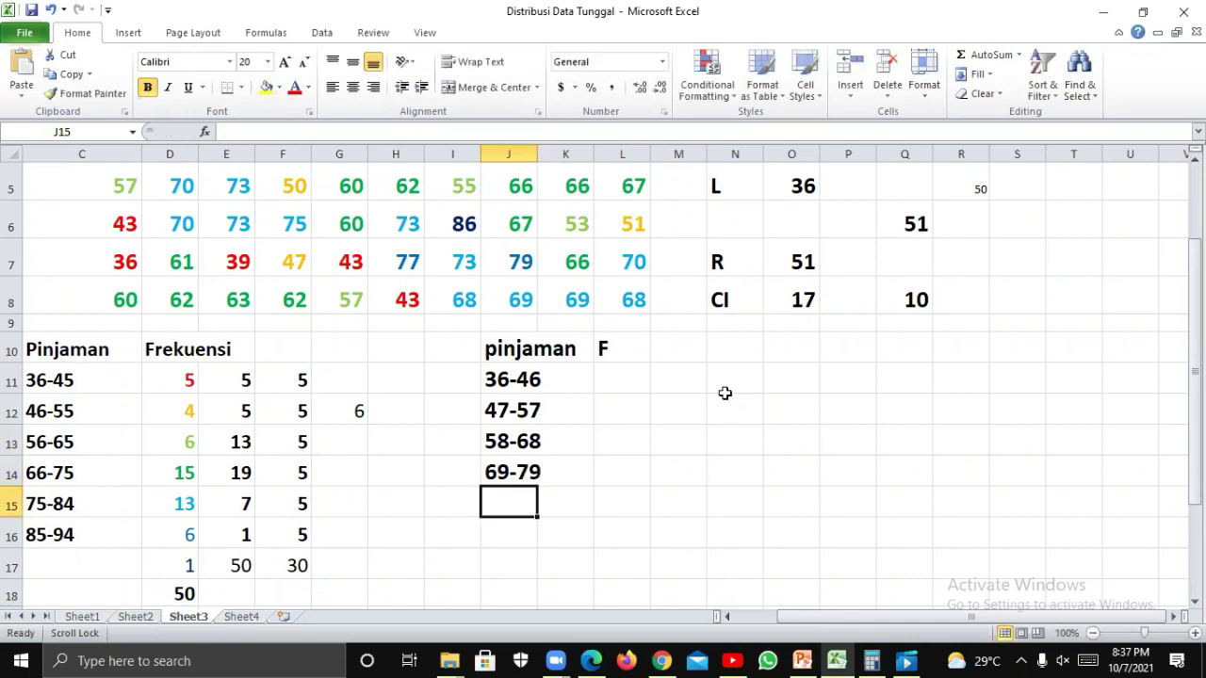
pyautogui.write('80-')
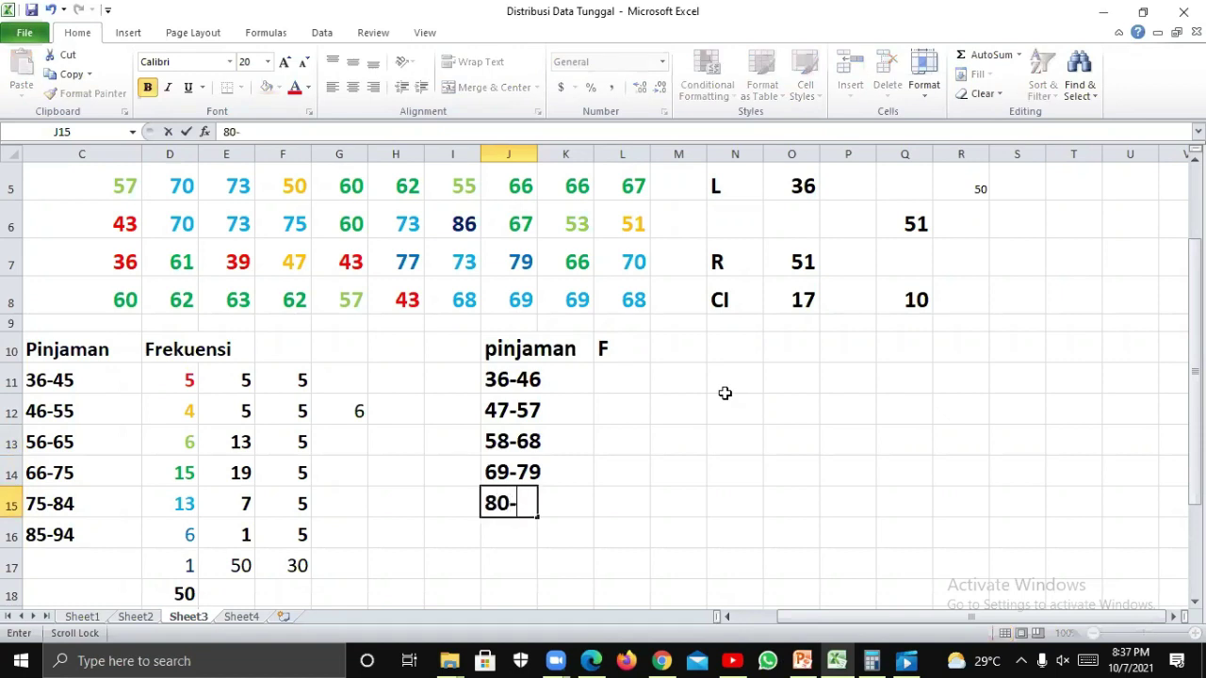
pyautogui.write('90')
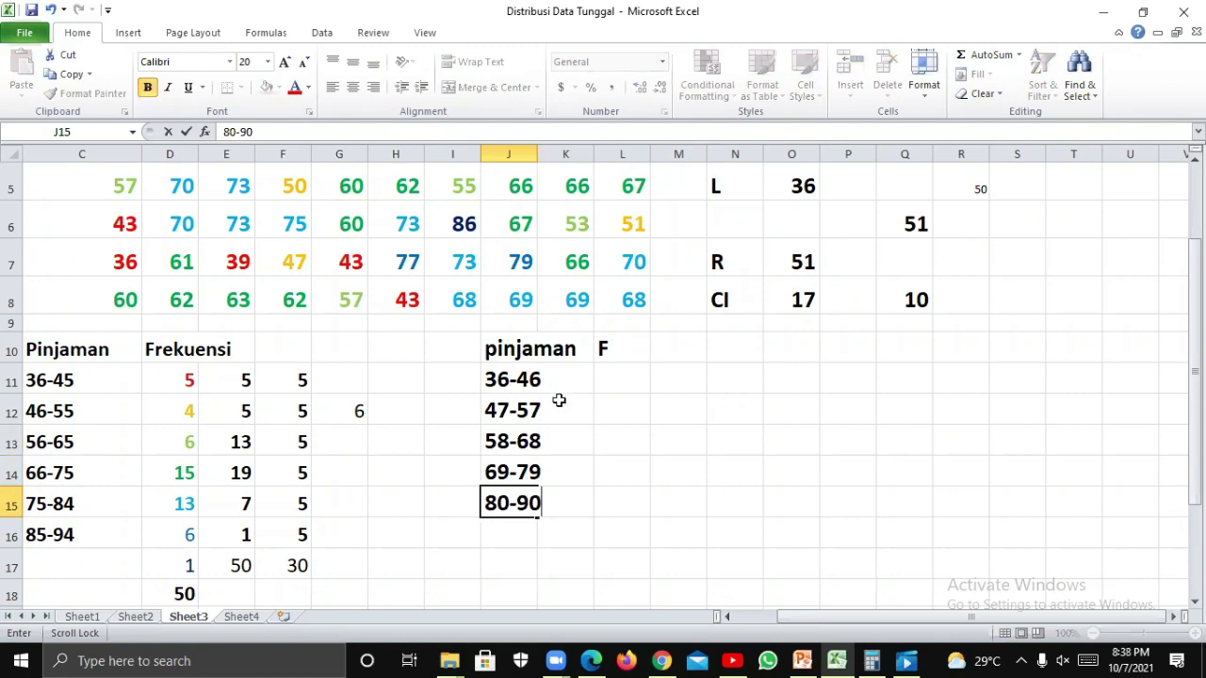
pyautogui.scroll(2, 740, 315)
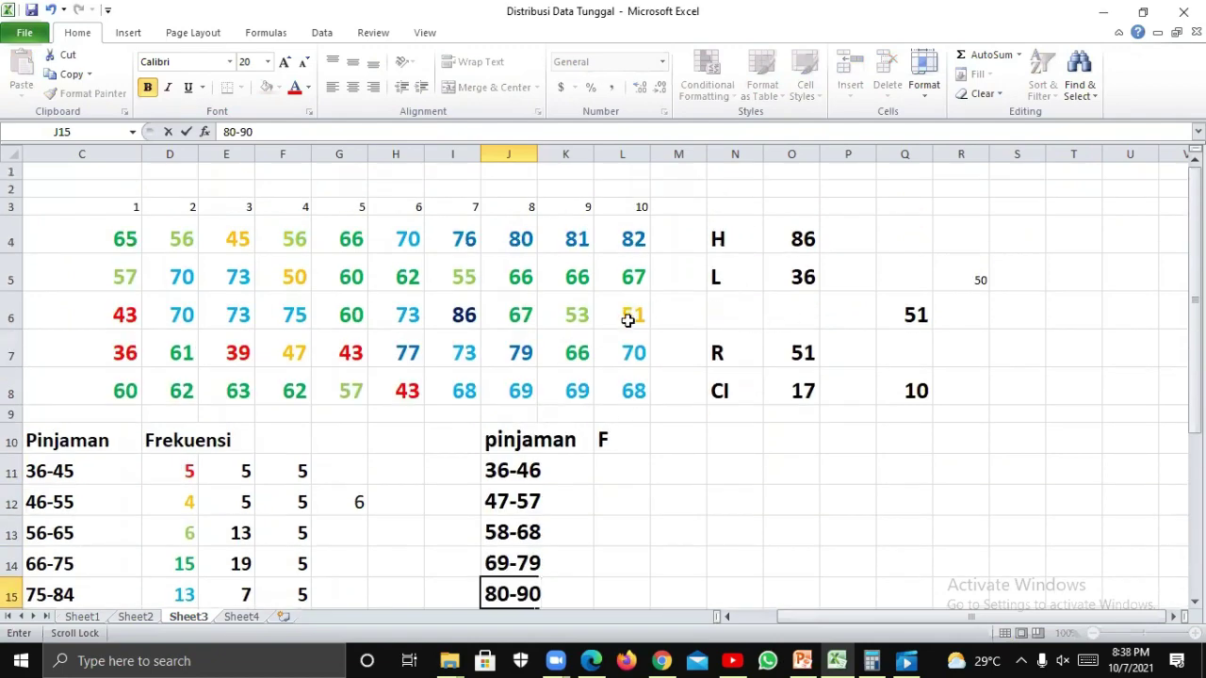
pyautogui.scroll(-2, 474, 342)
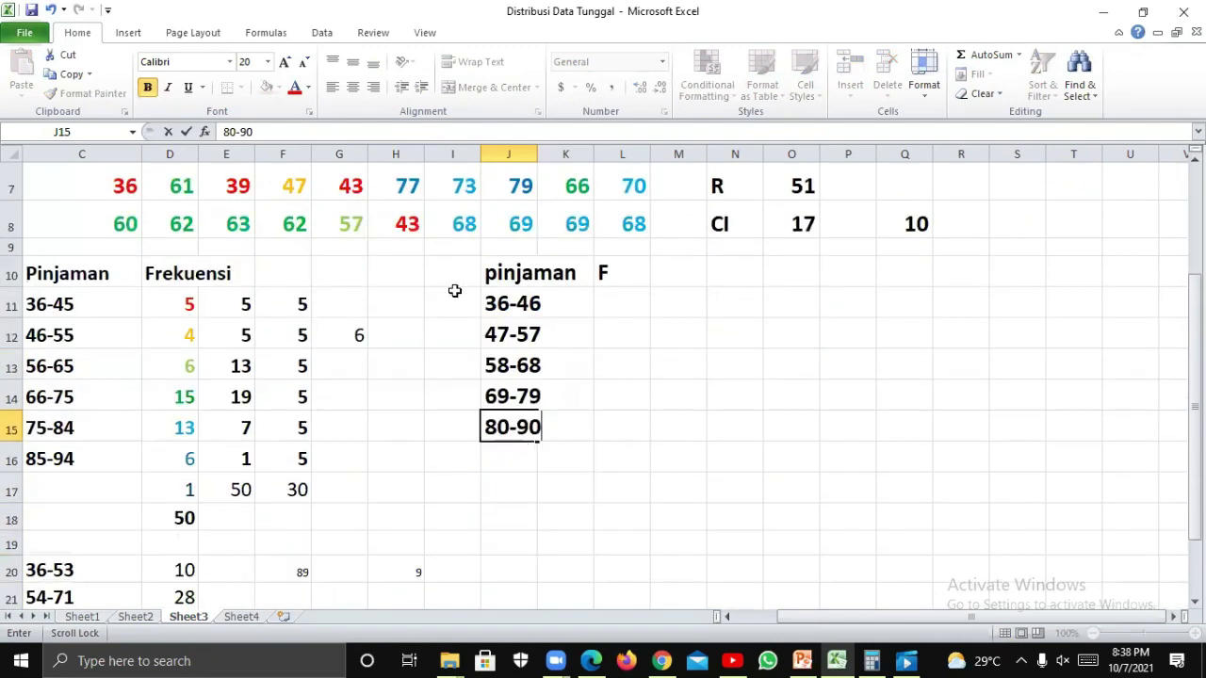
pyautogui.scroll(2, 454, 291)
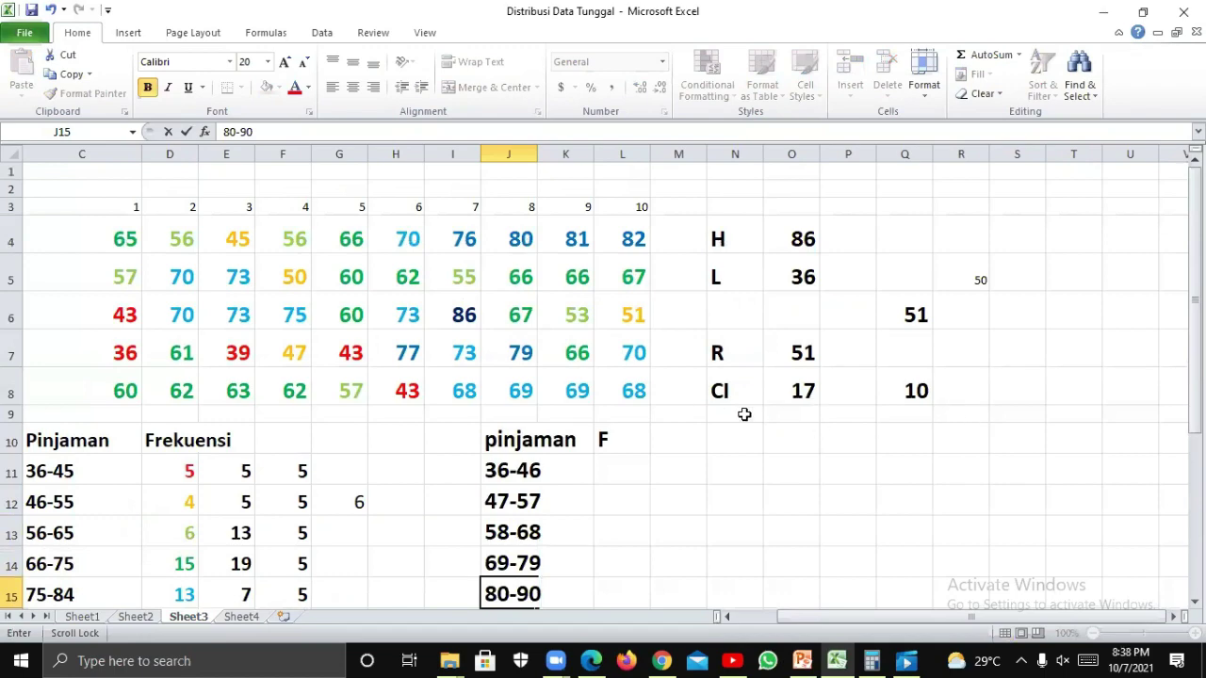
pyautogui.click(463, 459)
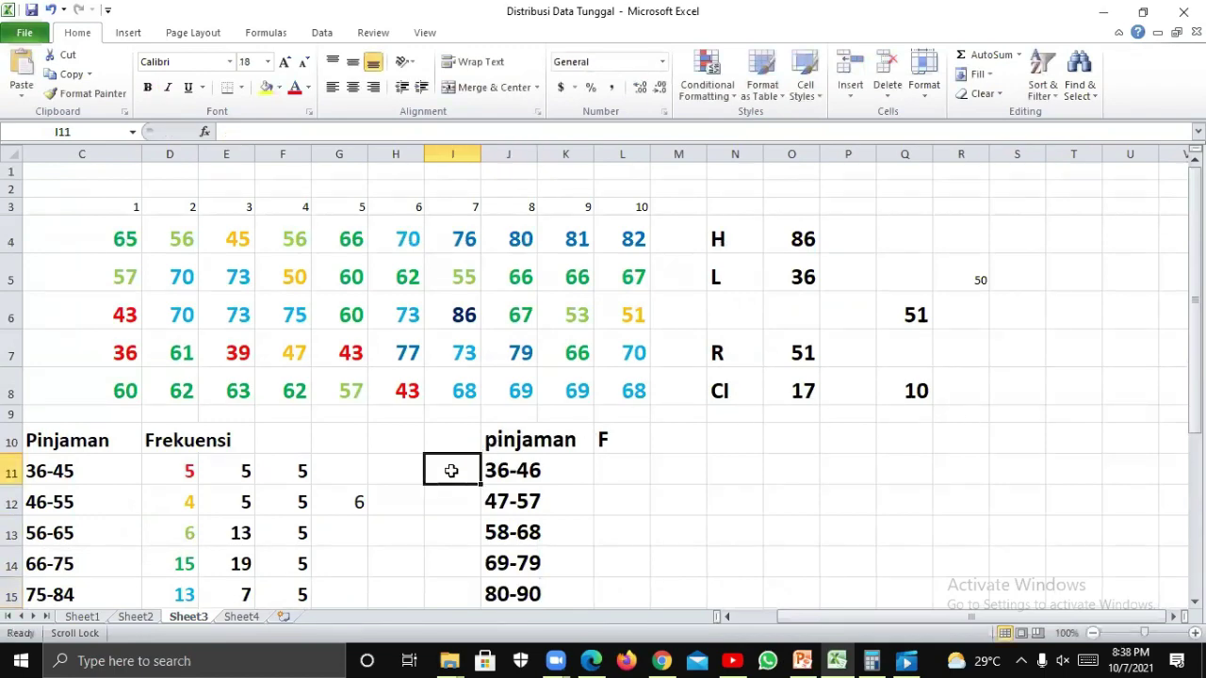
# Begin a COUNTIFS formula in L11 with the absolute data range $C$4:$L$8 and the first criterion ">=36".
pyautogui.scroll(-3, 471, 447)
pyautogui.scroll(2, 483, 396)
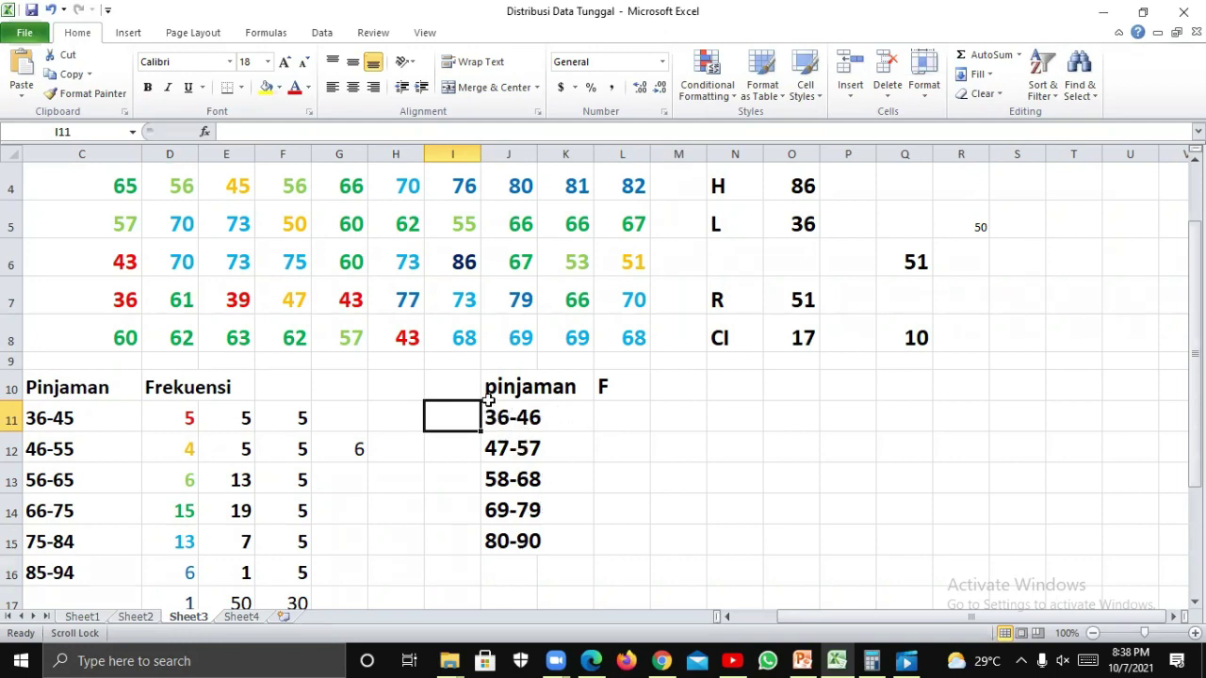
pyautogui.click(630, 425)
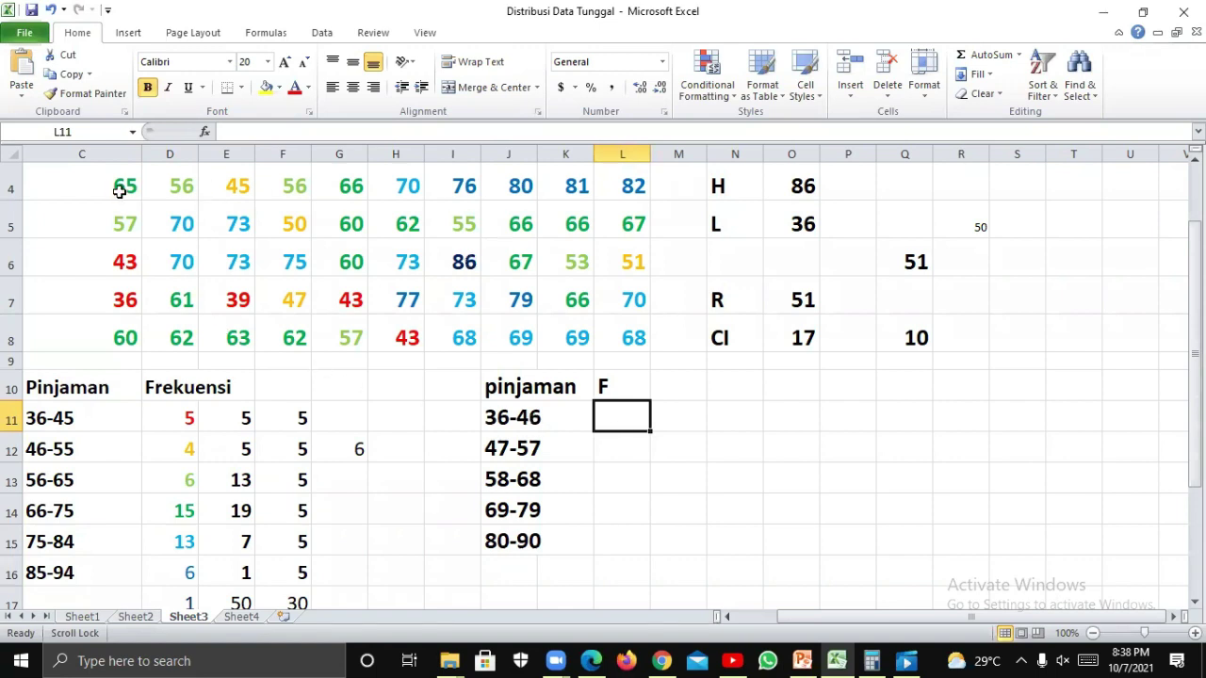
pyautogui.scroll(1, 421, 204)
pyautogui.scroll(-2, 420, 205)
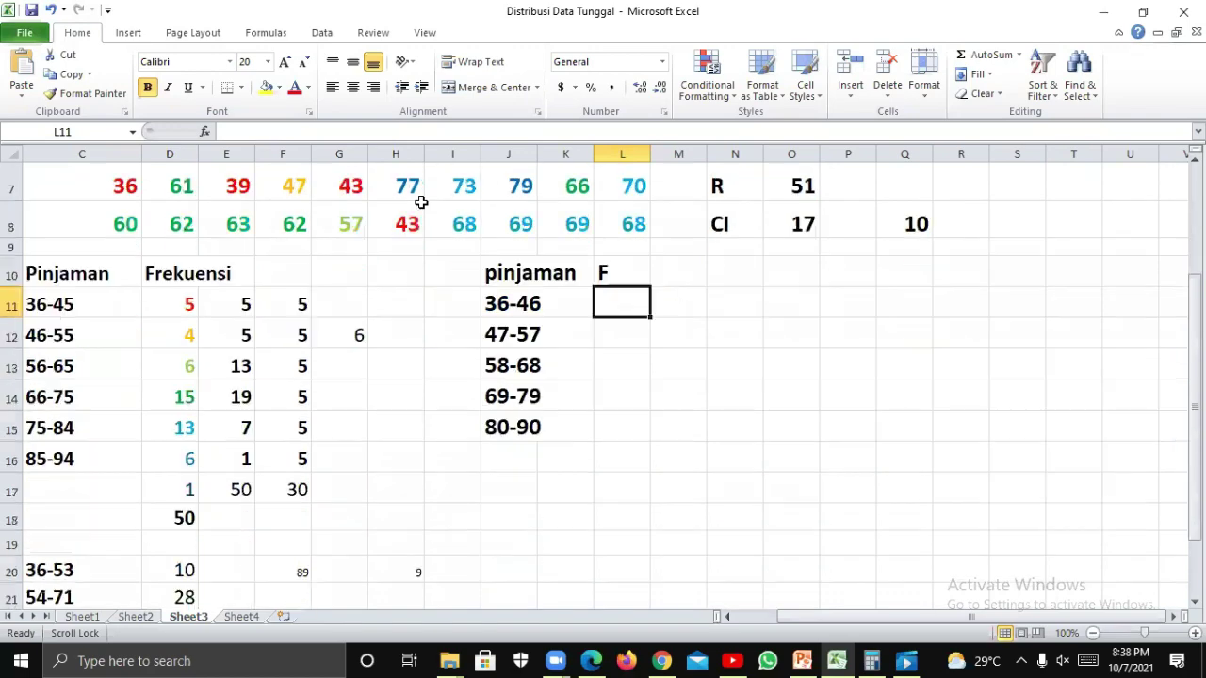
pyautogui.scroll(2, 420, 204)
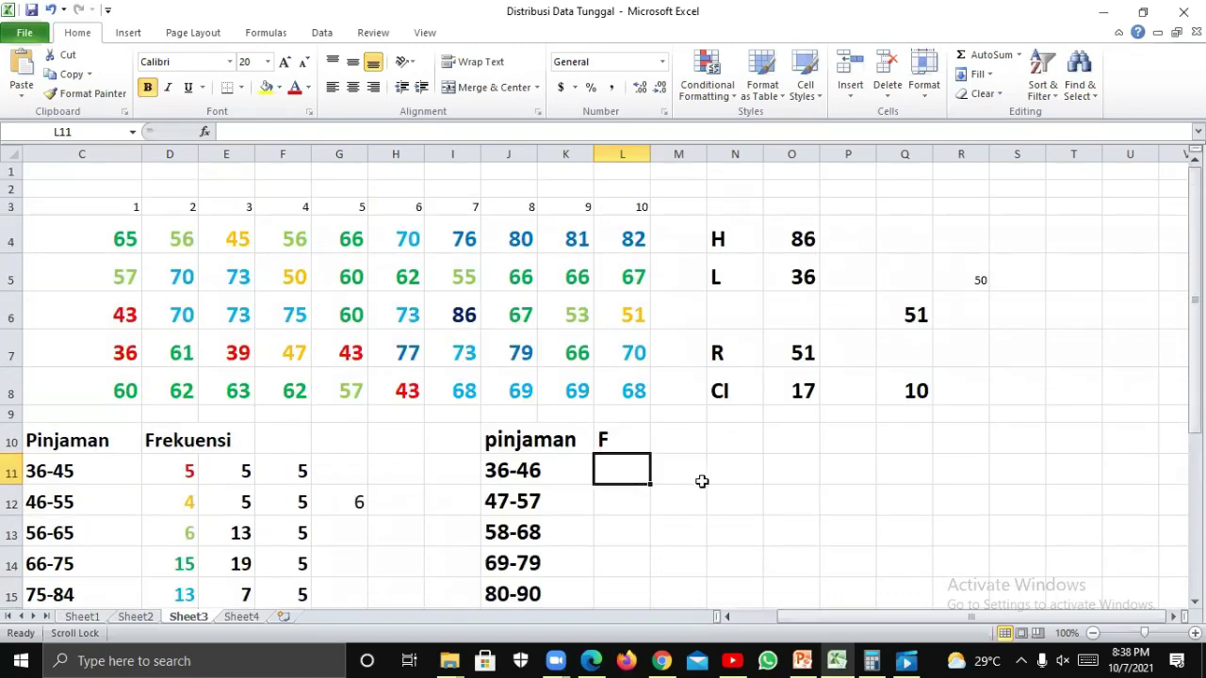
pyautogui.scroll(-1, 666, 476)
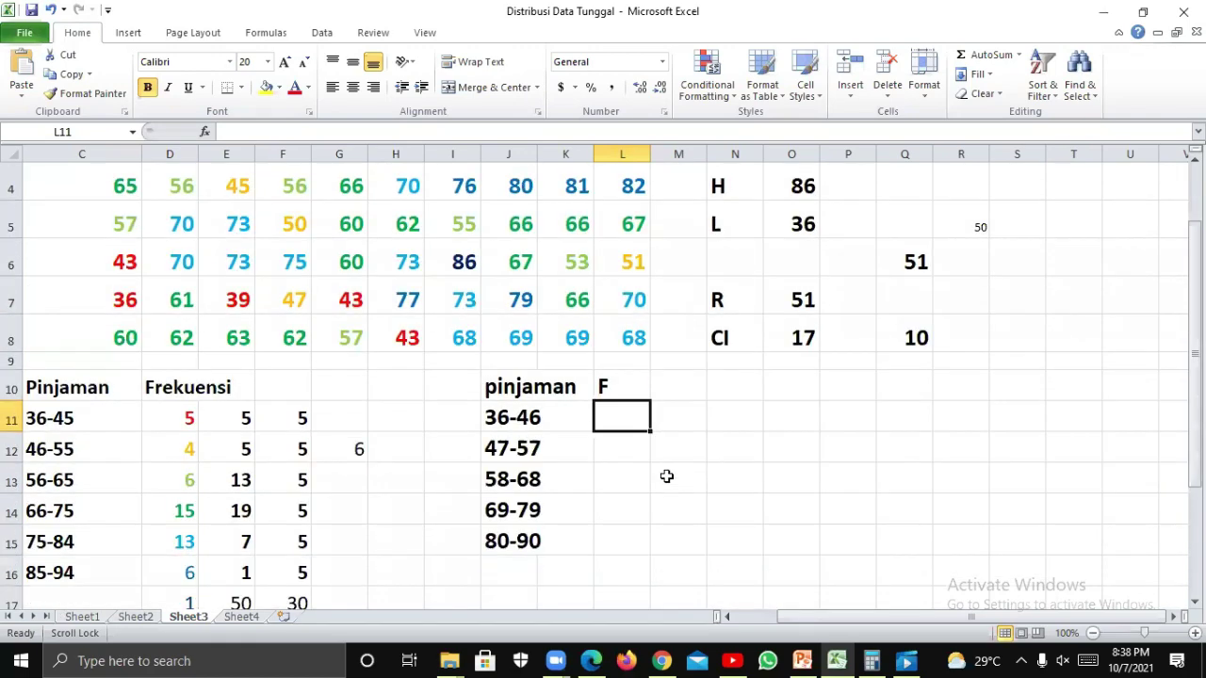
pyautogui.write('=')
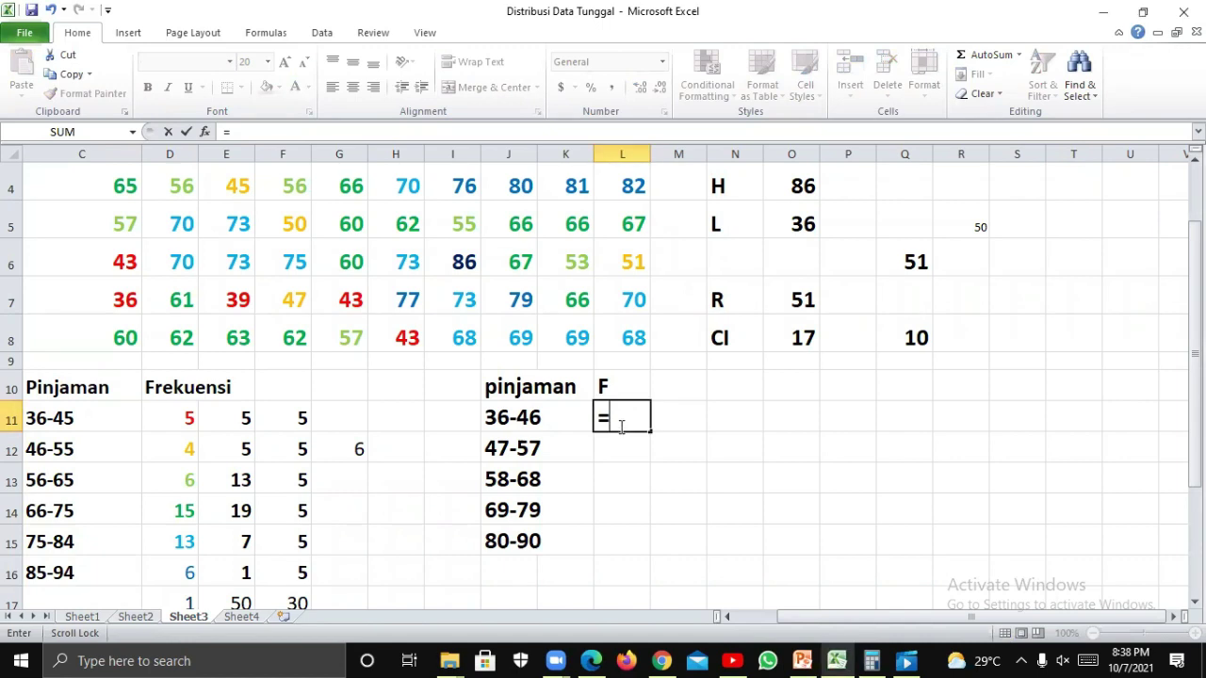
pyautogui.write('co')
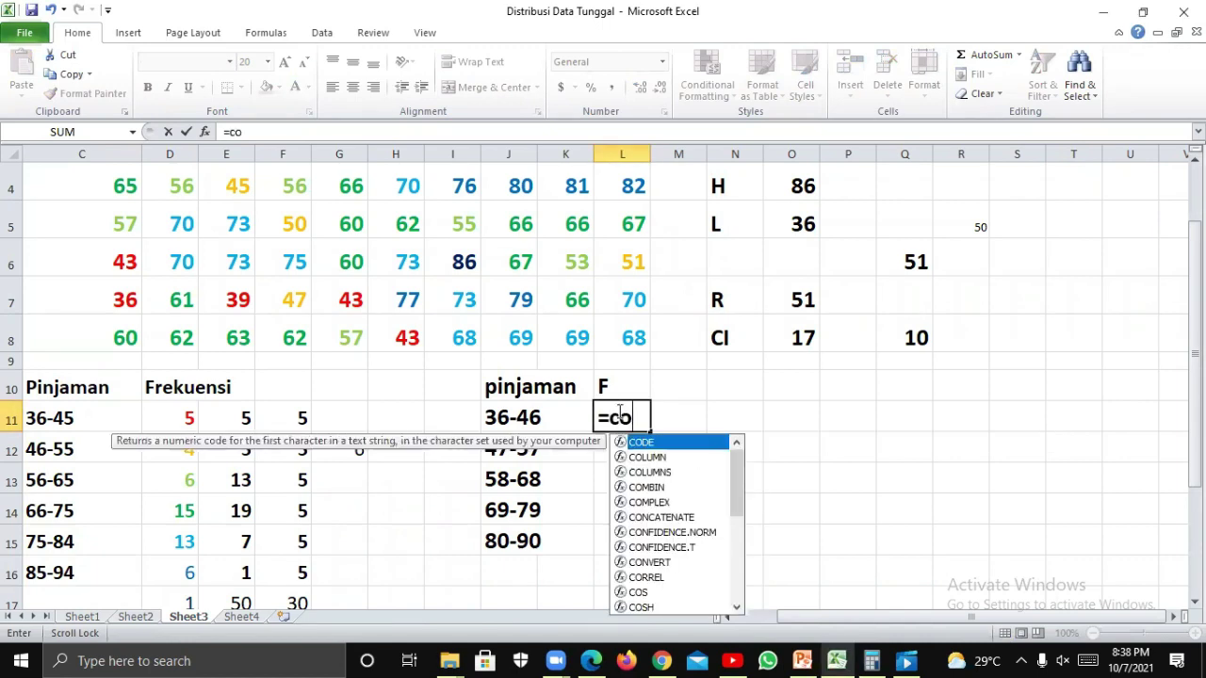
pyautogui.write('un')
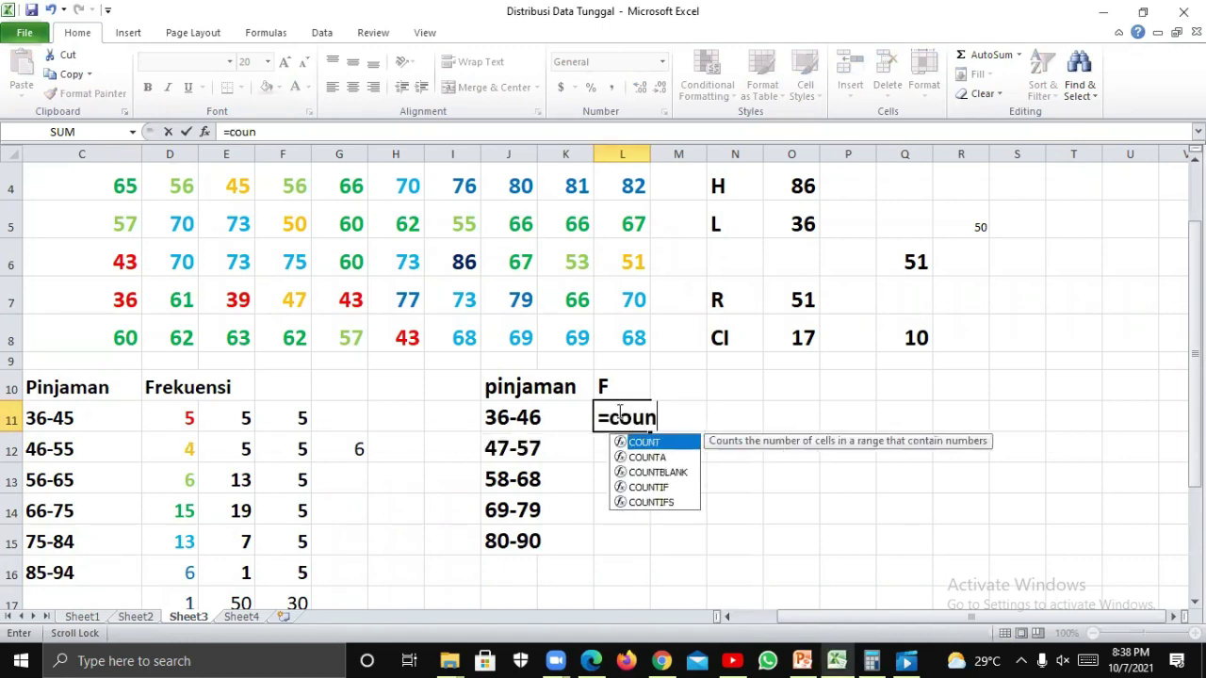
pyautogui.doubleClick(674, 501)
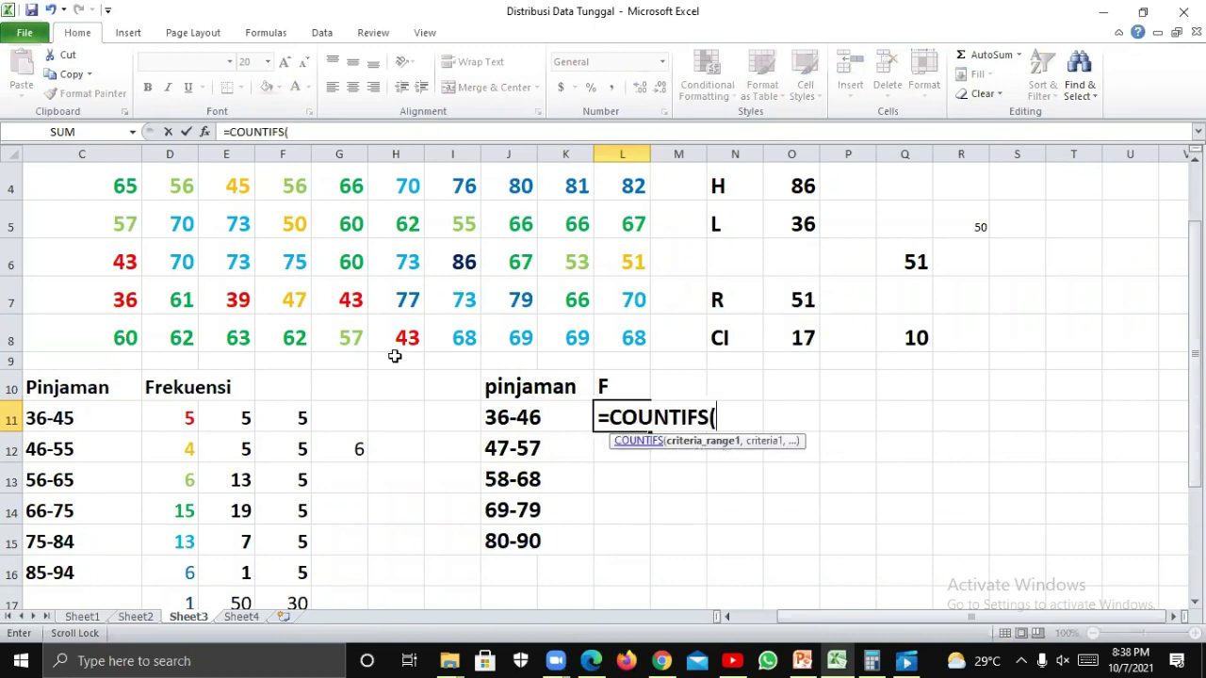
pyautogui.click(111, 187)
pyautogui.moveTo(110, 187); pyautogui.dragTo(619, 341)
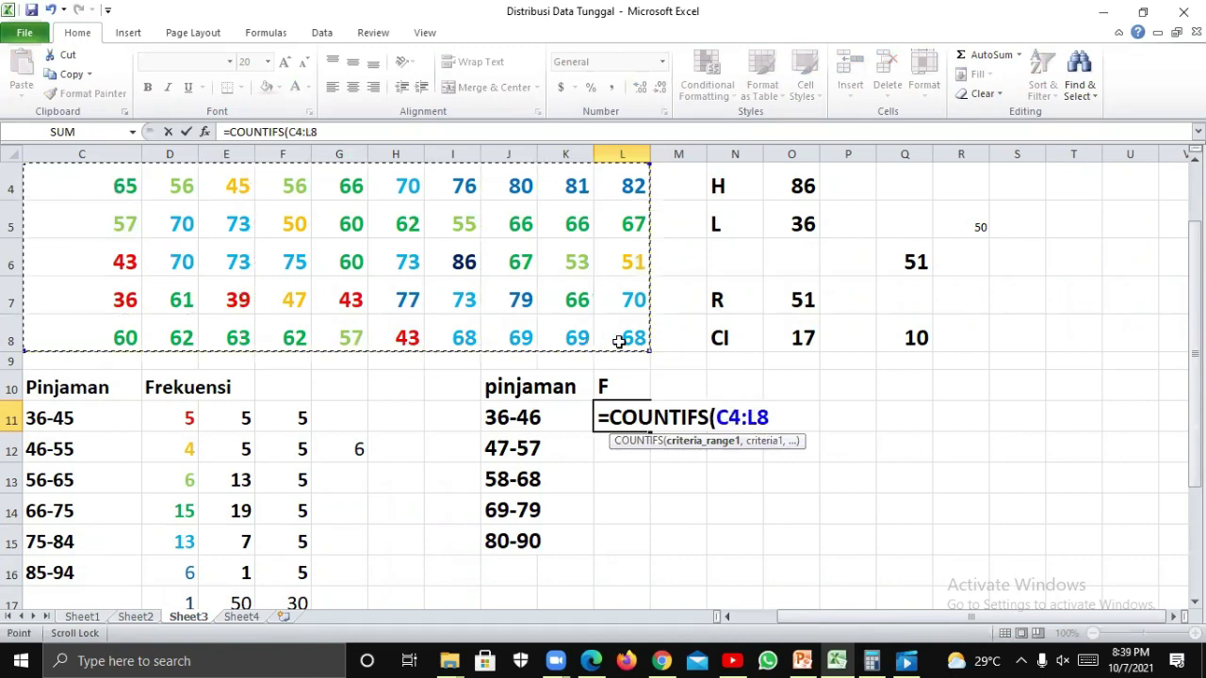
pyautogui.press('F4')
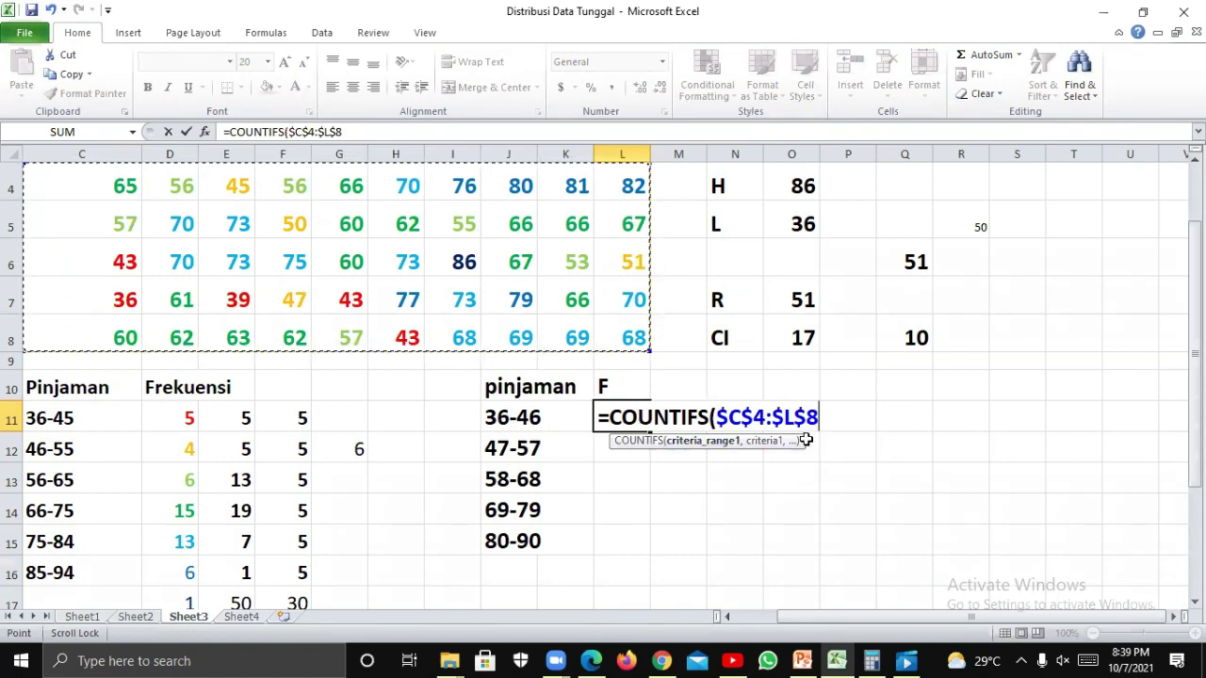
pyautogui.write(',')
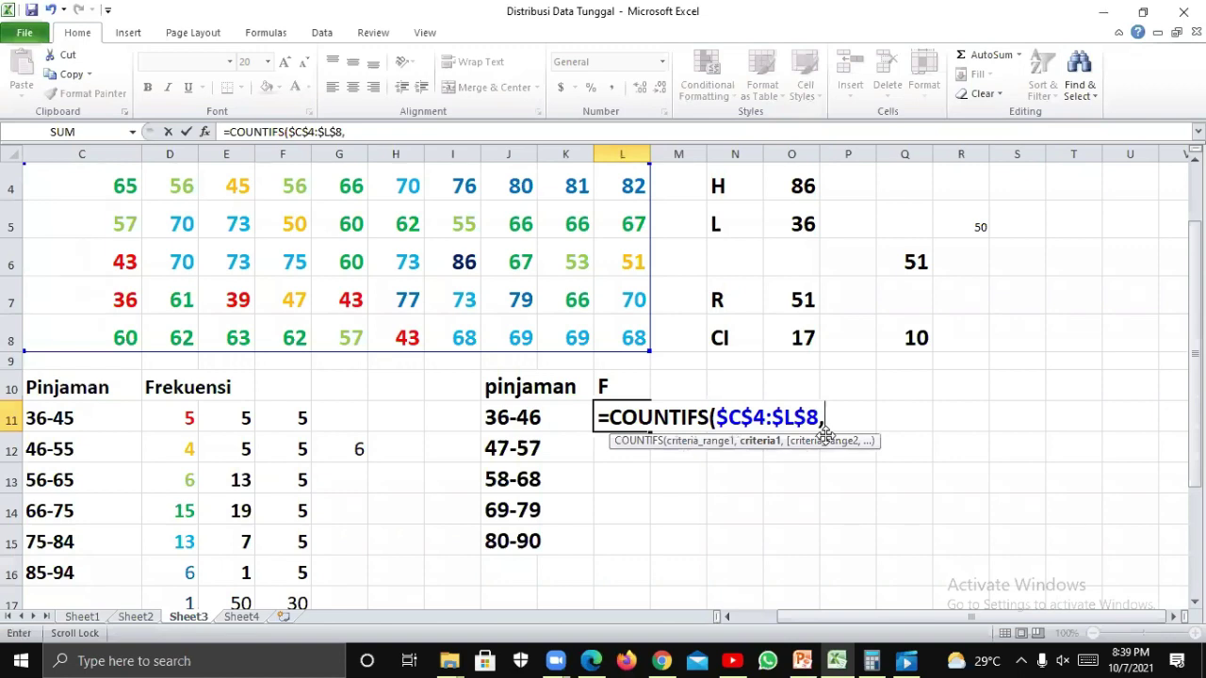
pyautogui.write('">=36')
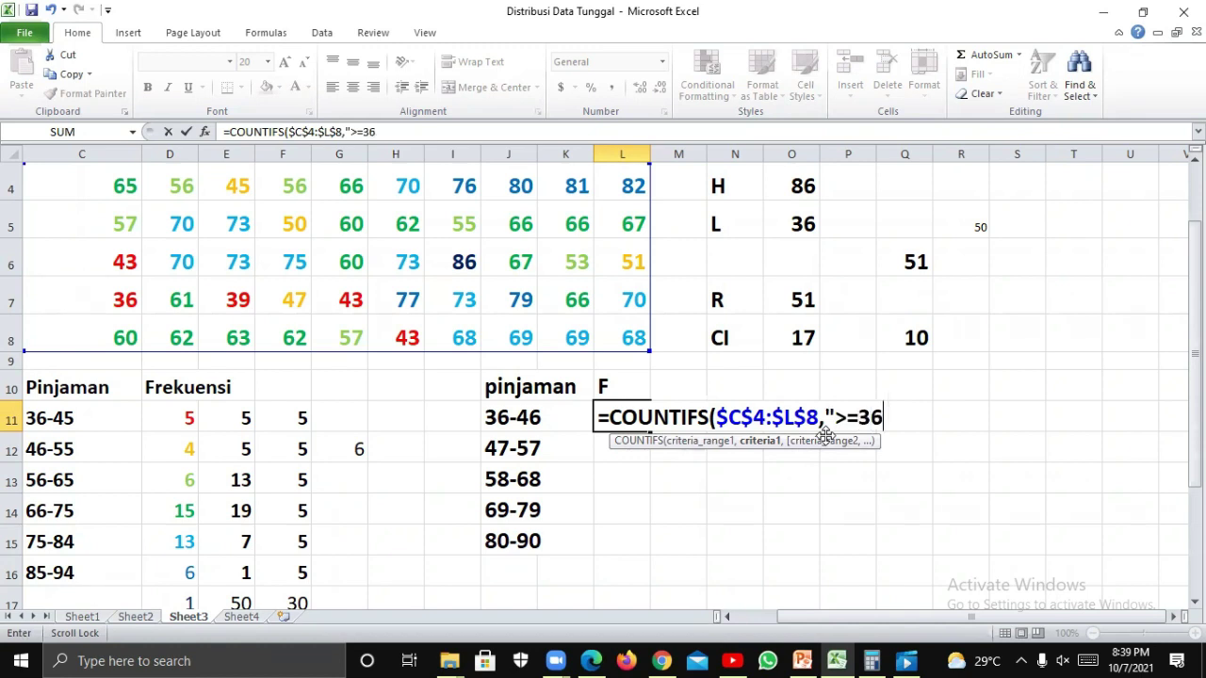
pyautogui.write('",')
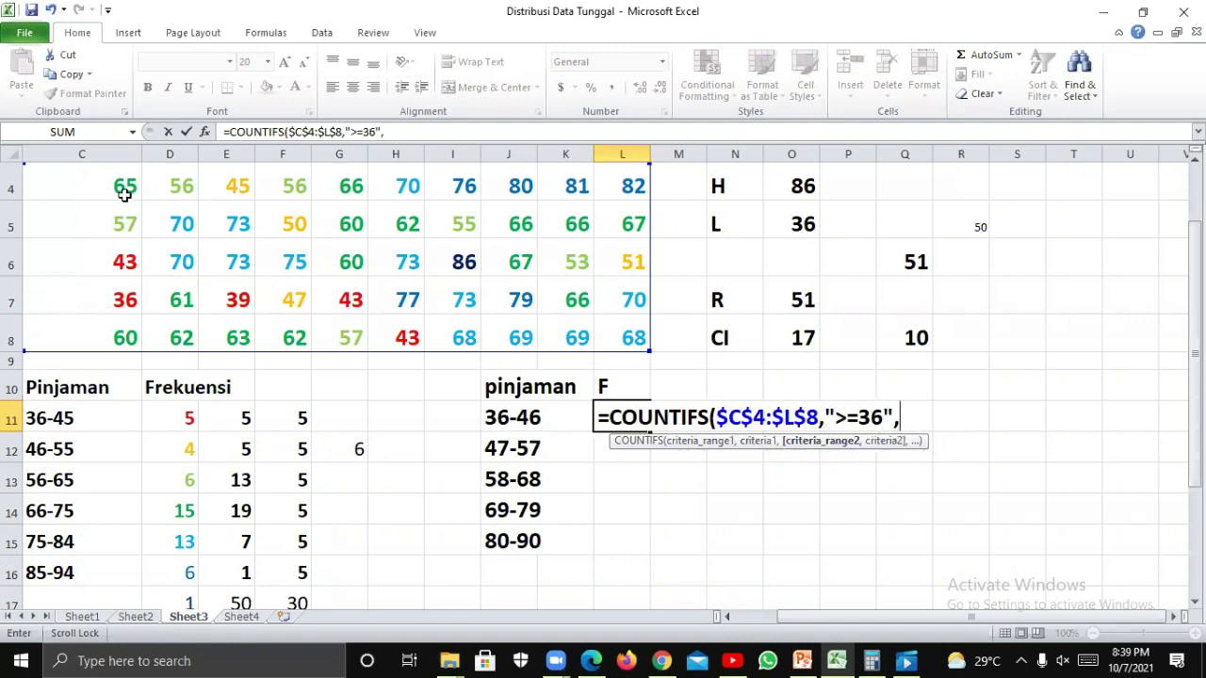
# Complete the COUNTIFS formula in L11 with the second range $C$4:$L$8 and criterion "<=46", and reselect L11.
pyautogui.moveTo(123, 193); pyautogui.dragTo(631, 351)
pyautogui.press('F4')
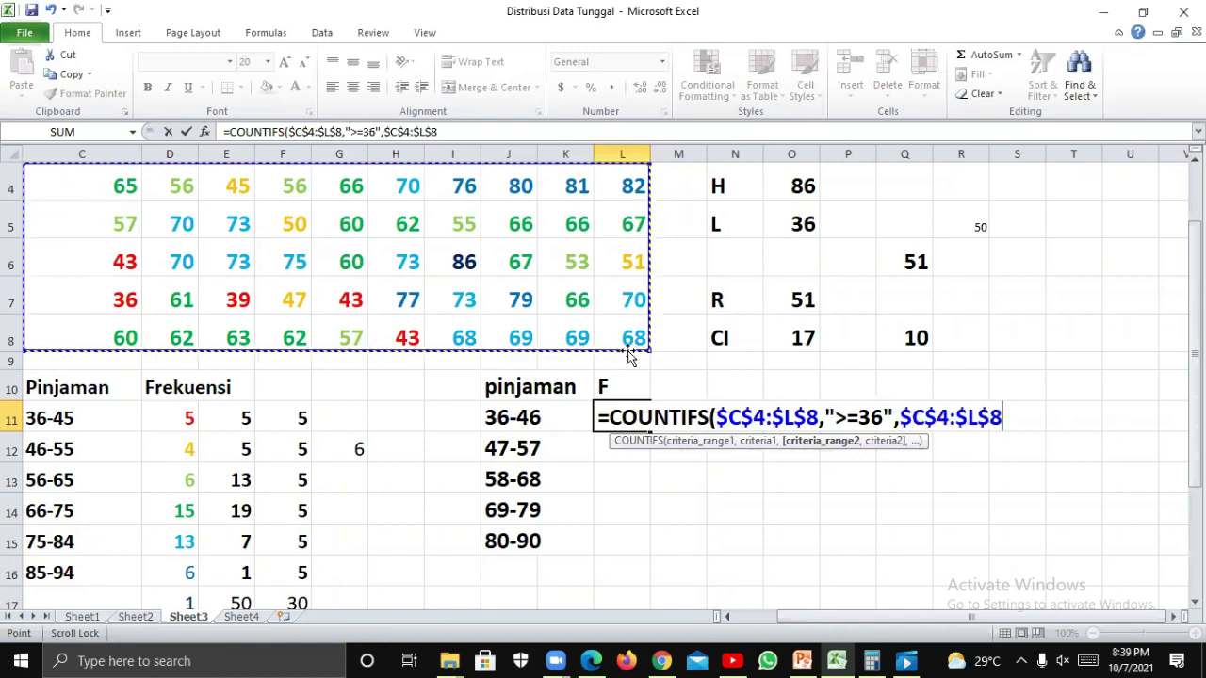
pyautogui.write(',')
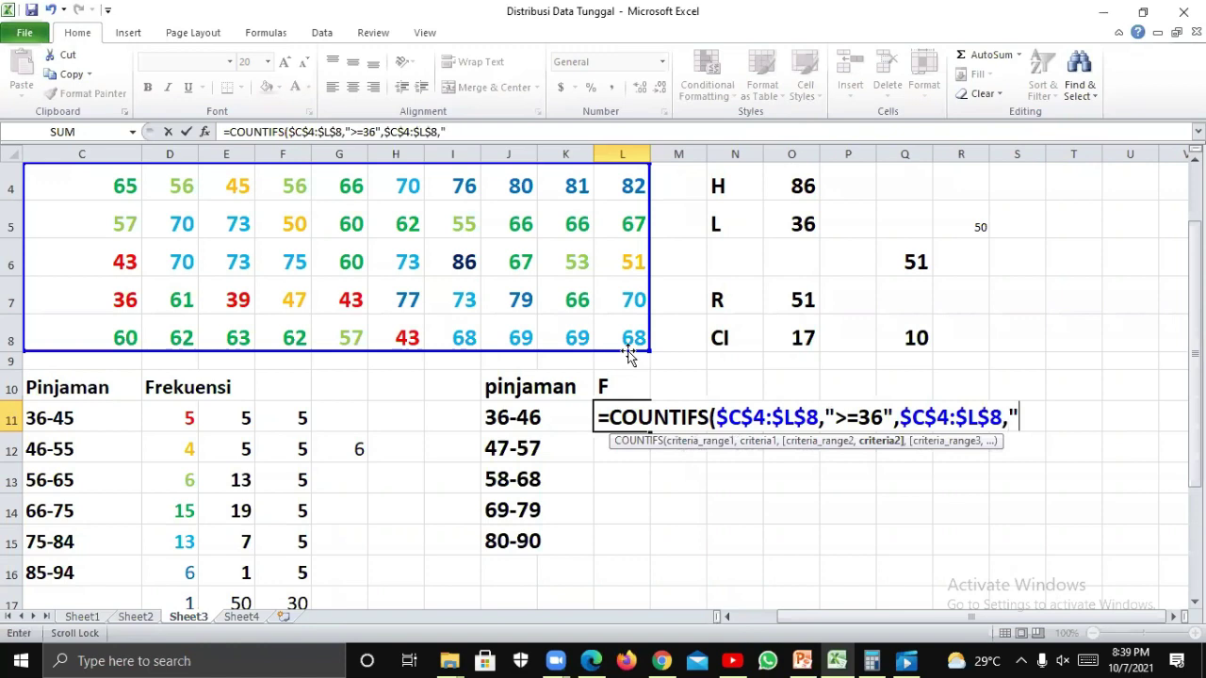
pyautogui.write('"<=46')
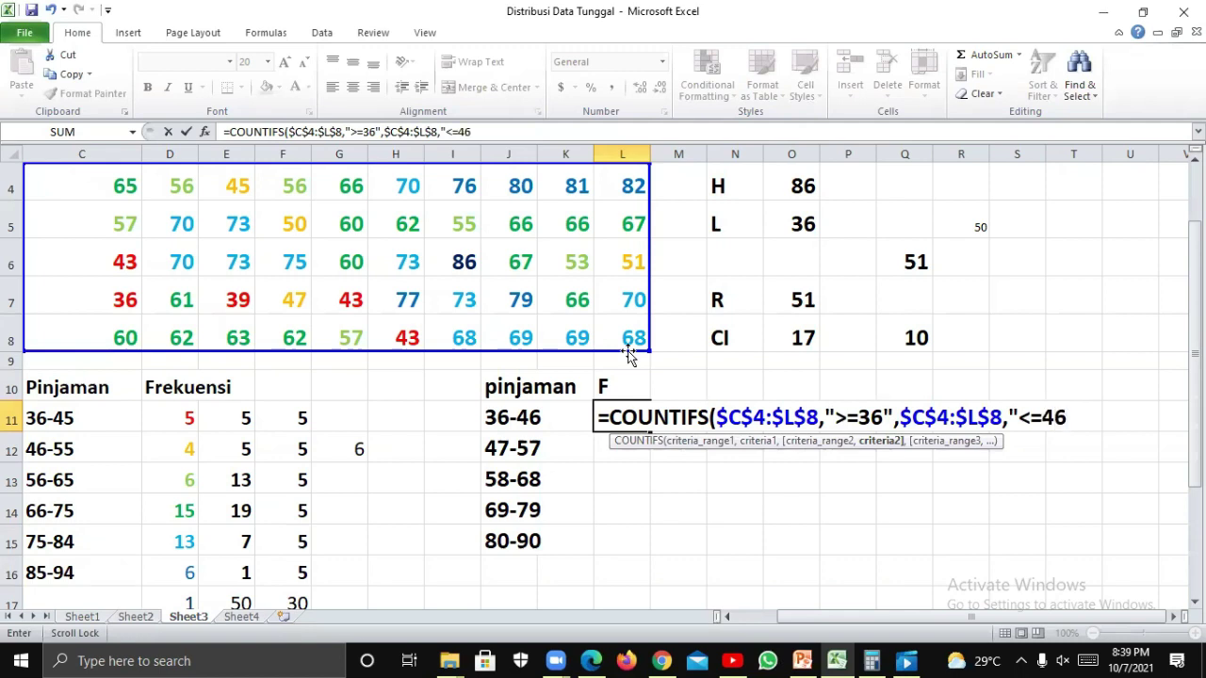
pyautogui.write('")')
pyautogui.press('Return')
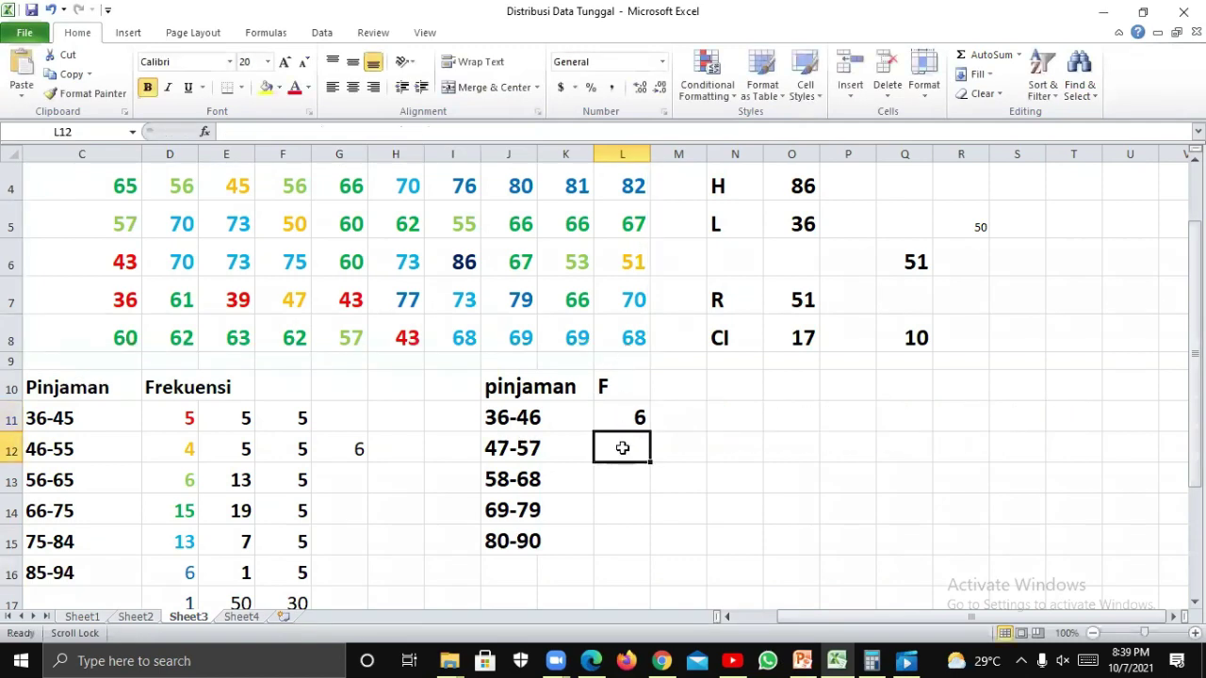
pyautogui.click(622, 417)
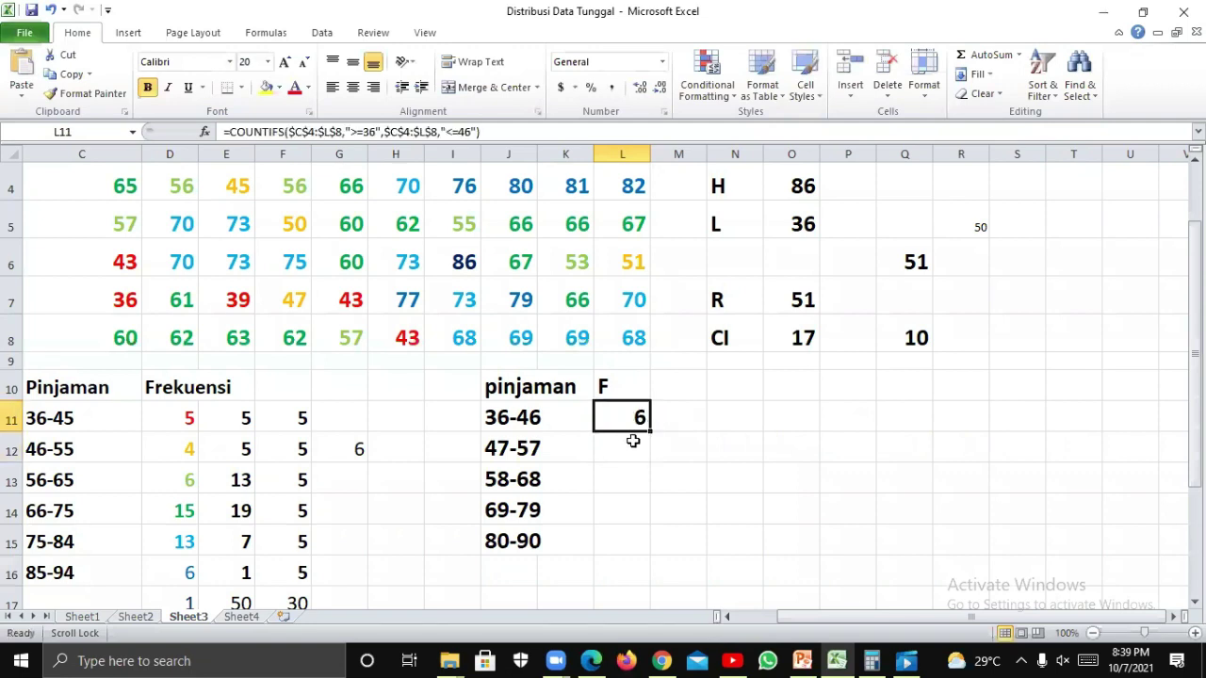
# Fill the COUNTIFS formula from L11 down to L15 and change L12's criteria to ">=47" and "<=57".
pyautogui.moveTo(649, 430); pyautogui.dragTo(646, 547)
pyautogui.doubleClick(637, 449)
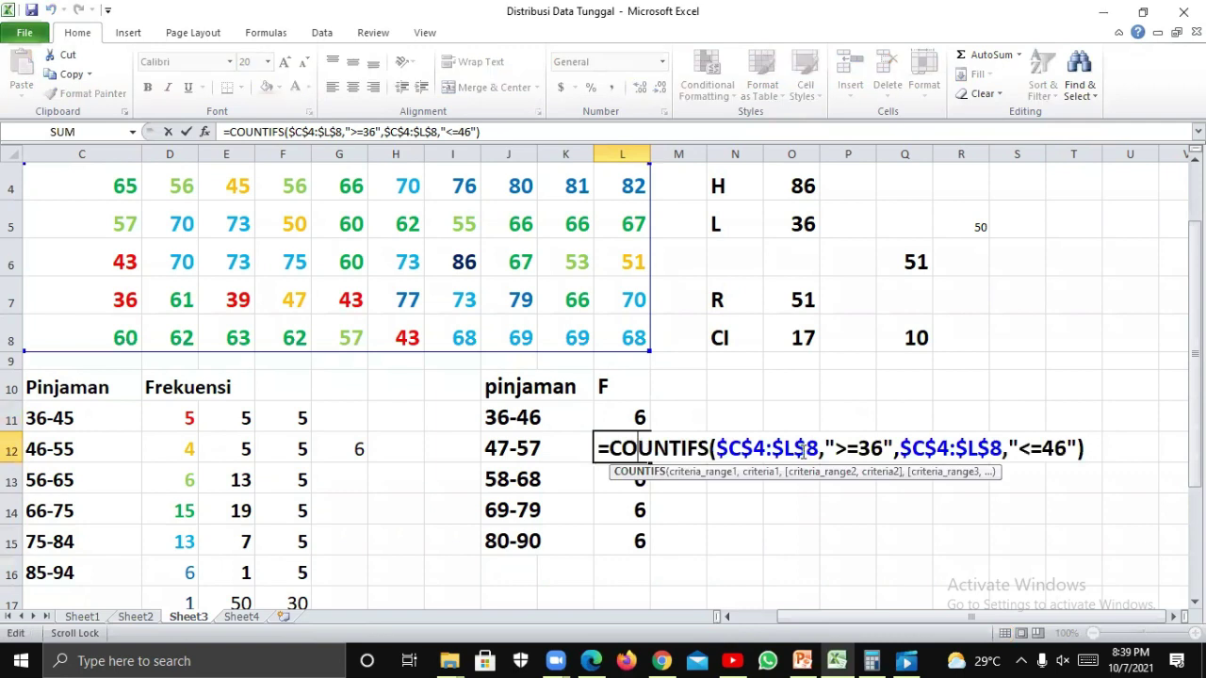
pyautogui.click(881, 445)
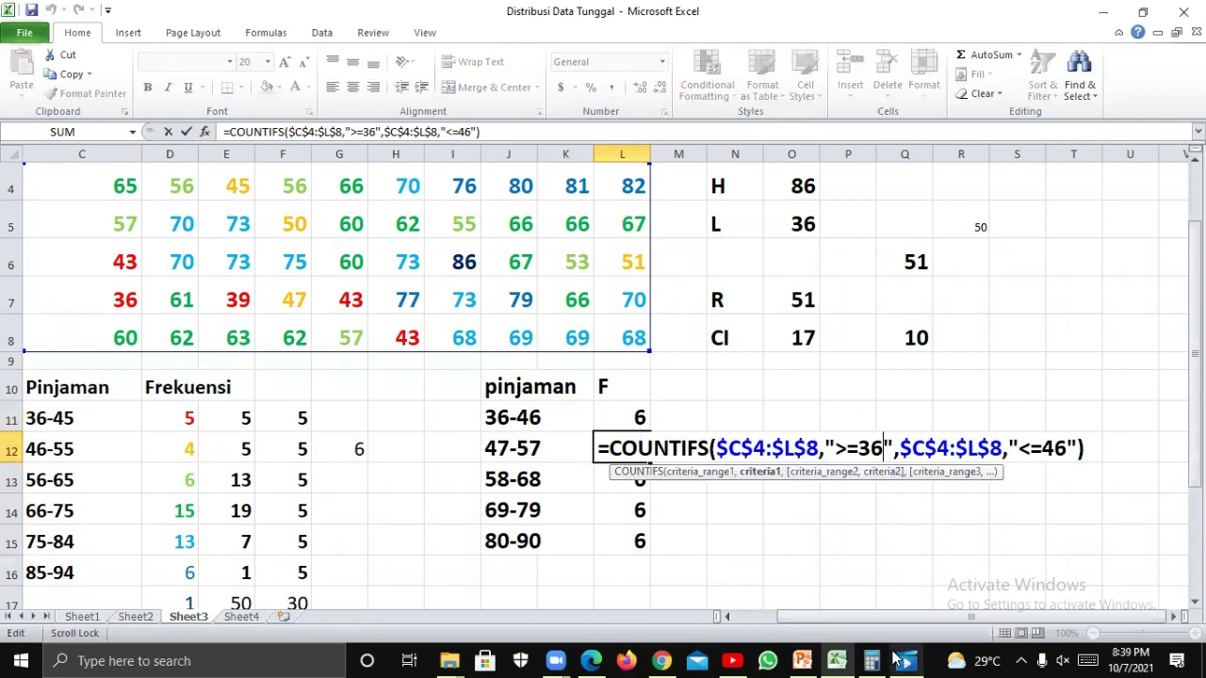
pyautogui.press('BackSpace')
pyautogui.press('BackSpace')
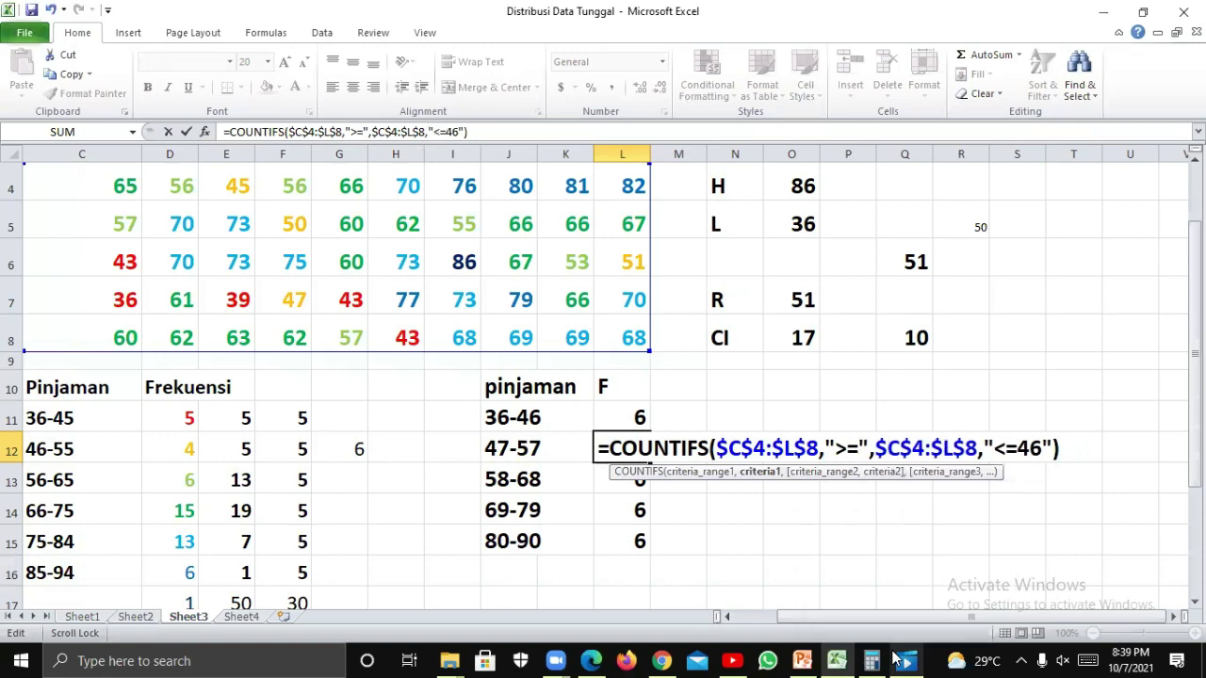
pyautogui.write('47')
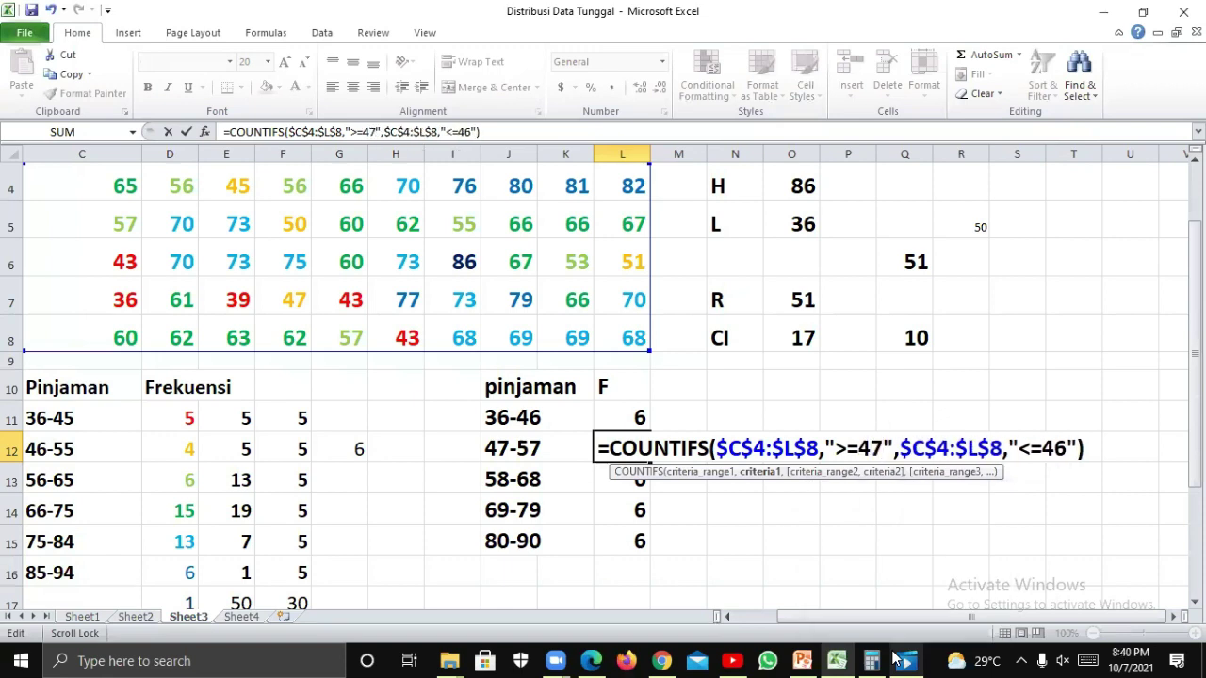
pyautogui.click(1066, 450)
pyautogui.press('BackSpace')
pyautogui.press('BackSpace')
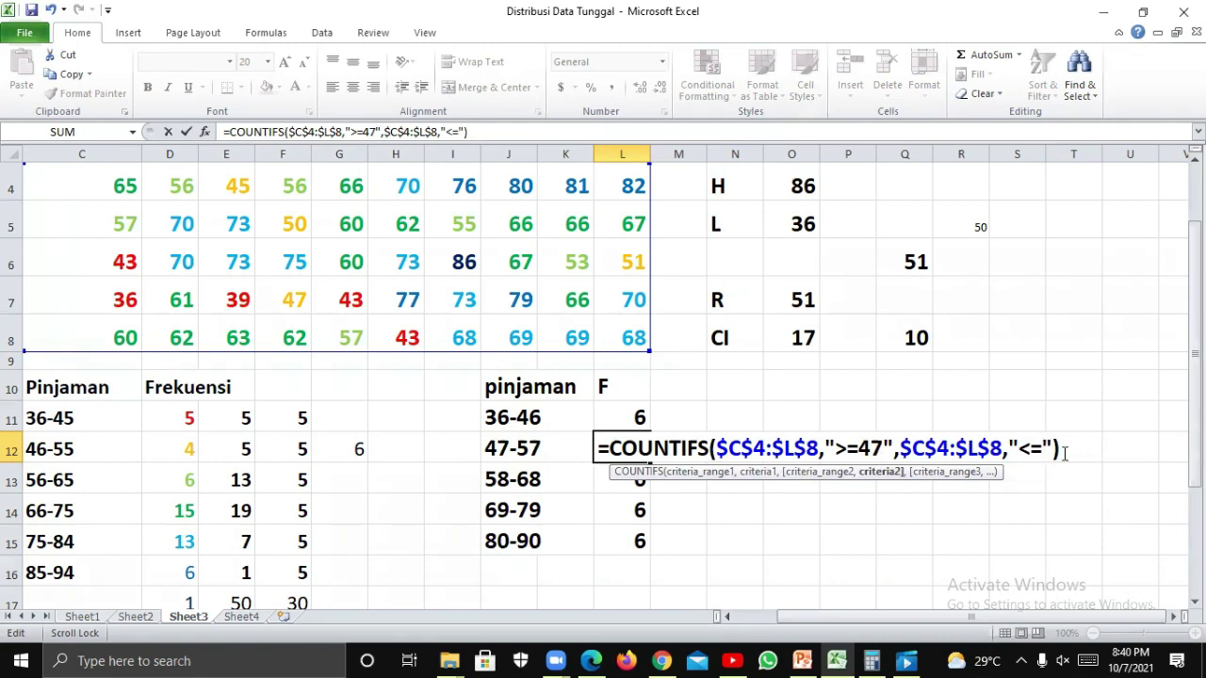
pyautogui.write('57')
pyautogui.press('Return')
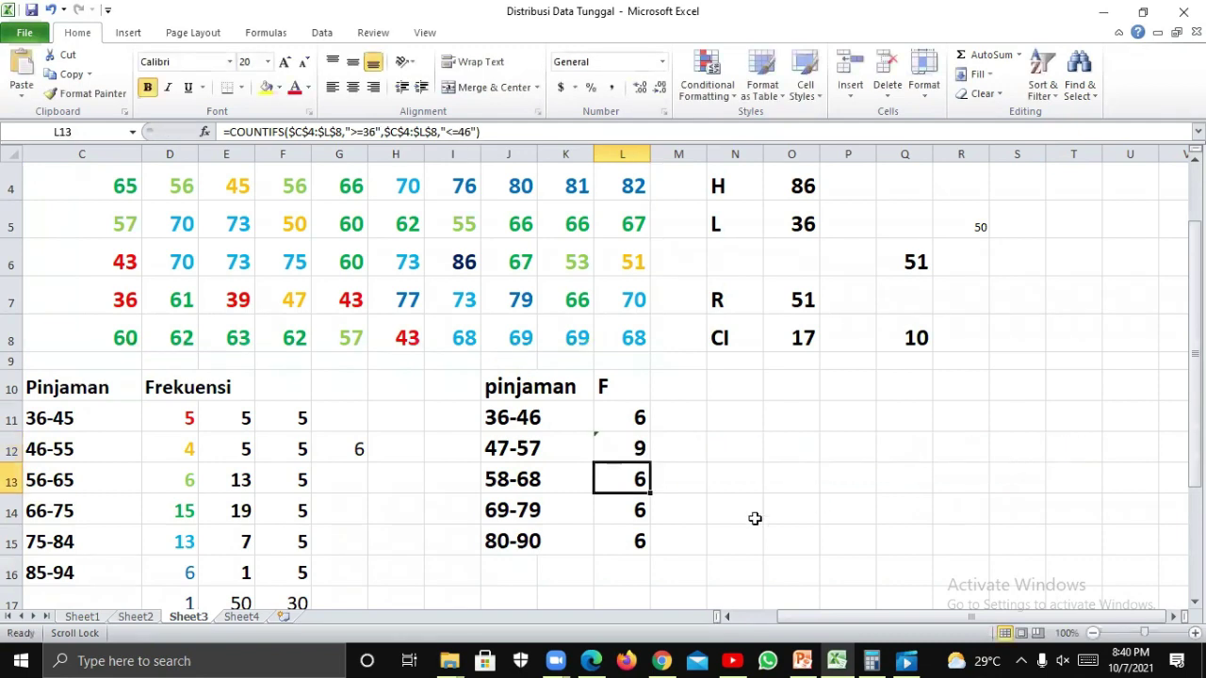
# Change the COUNTIFS criteria in L13 to ">=58" and "<=68" for the 58-68 class.
pyautogui.doubleClick(633, 477)
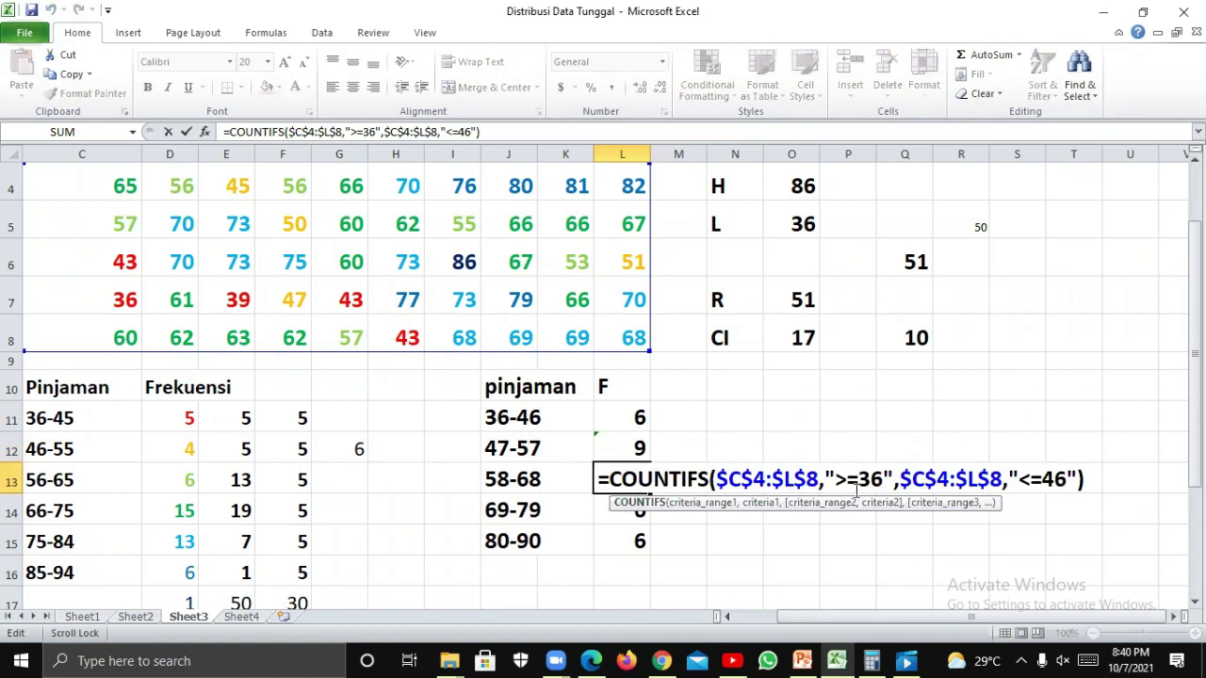
pyautogui.click(885, 481)
pyautogui.press('BackSpace')
pyautogui.press('BackSpace')
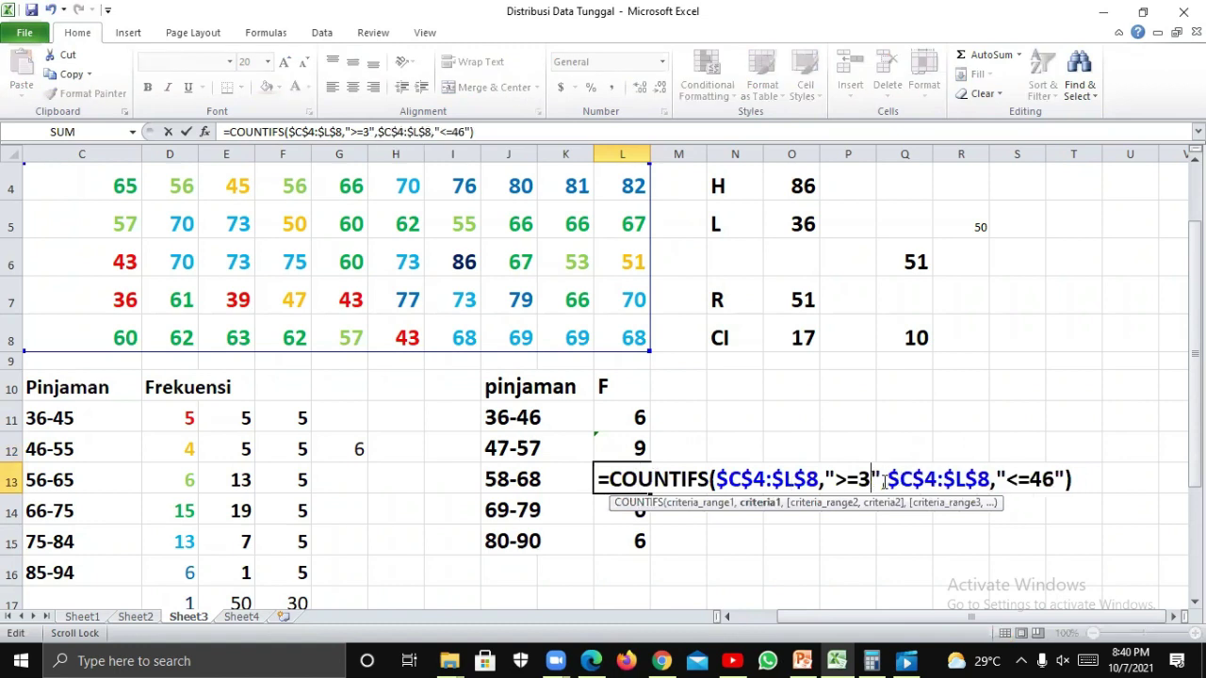
pyautogui.write('58')
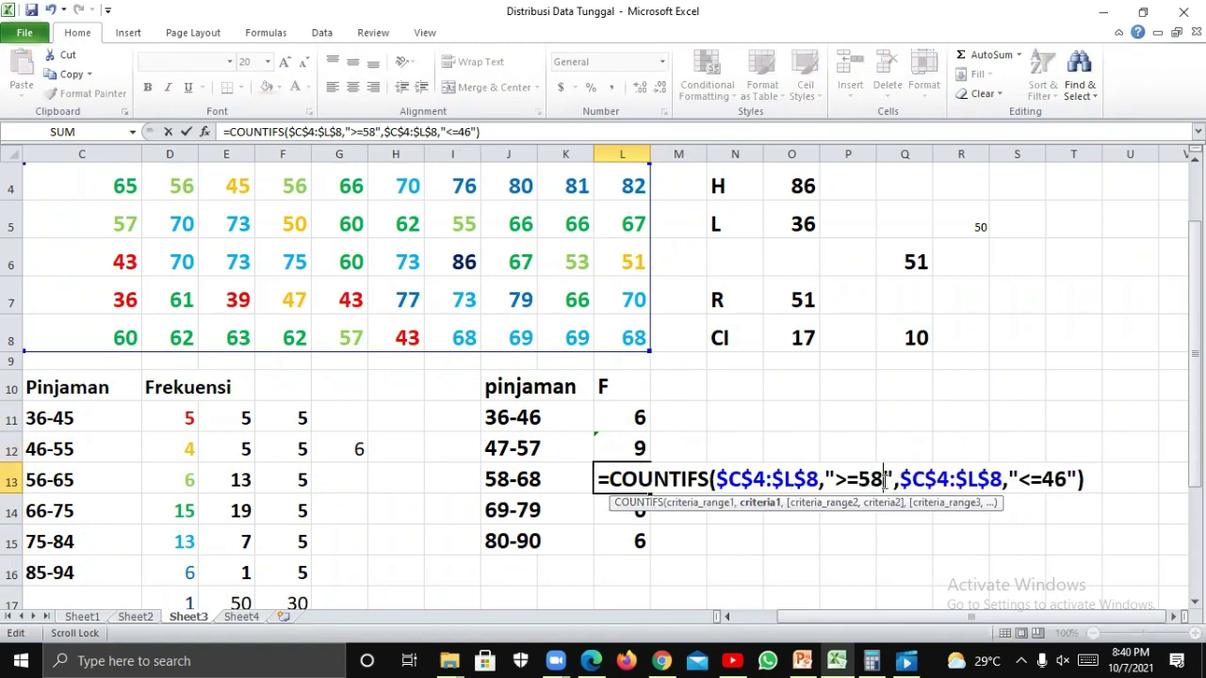
pyautogui.click(1068, 477)
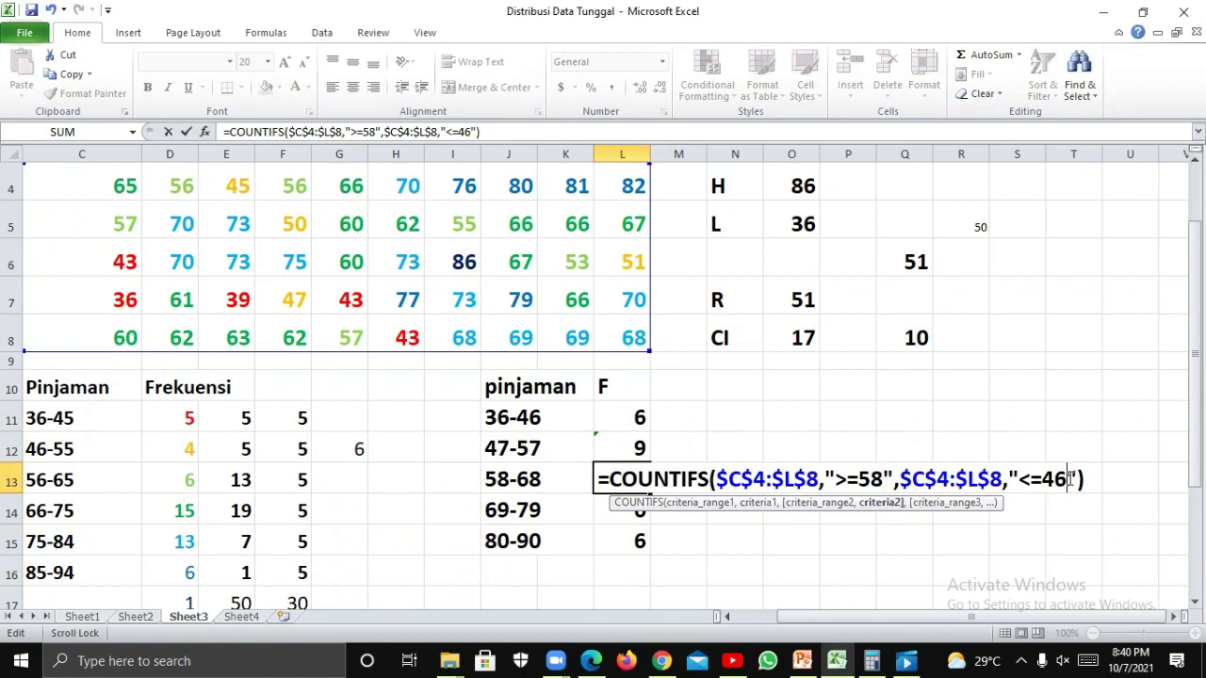
pyautogui.press('BackSpace')
pyautogui.press('BackSpace')
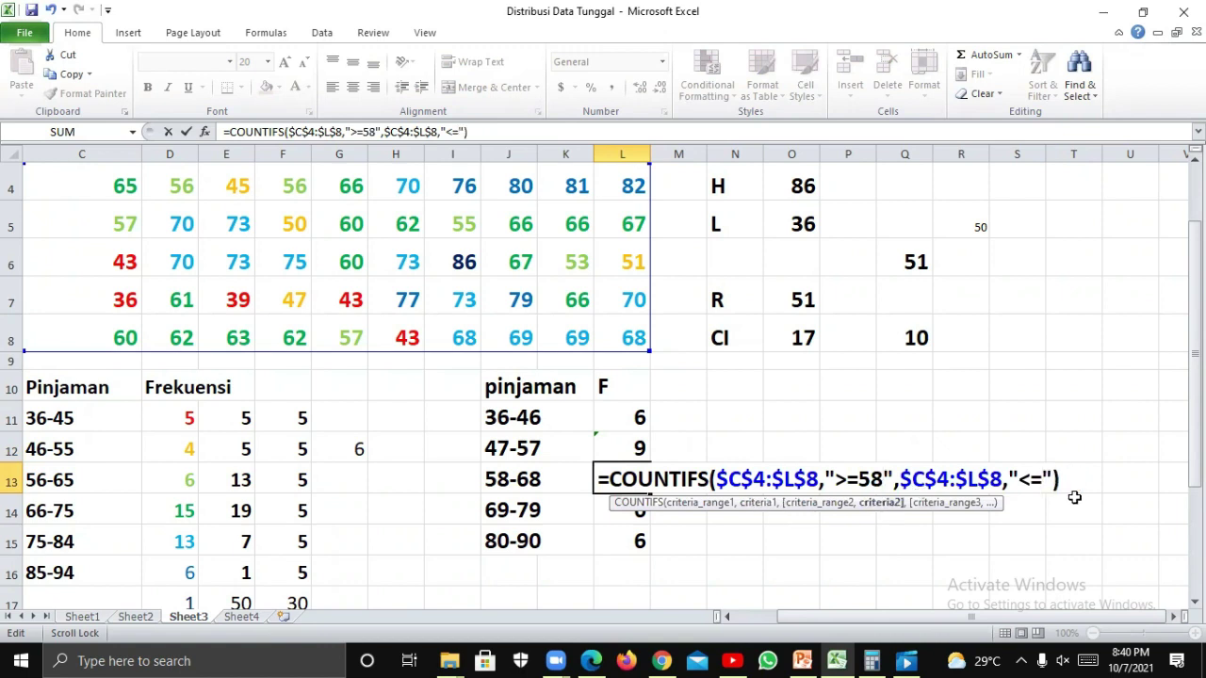
pyautogui.write('68')
pyautogui.press('Return')
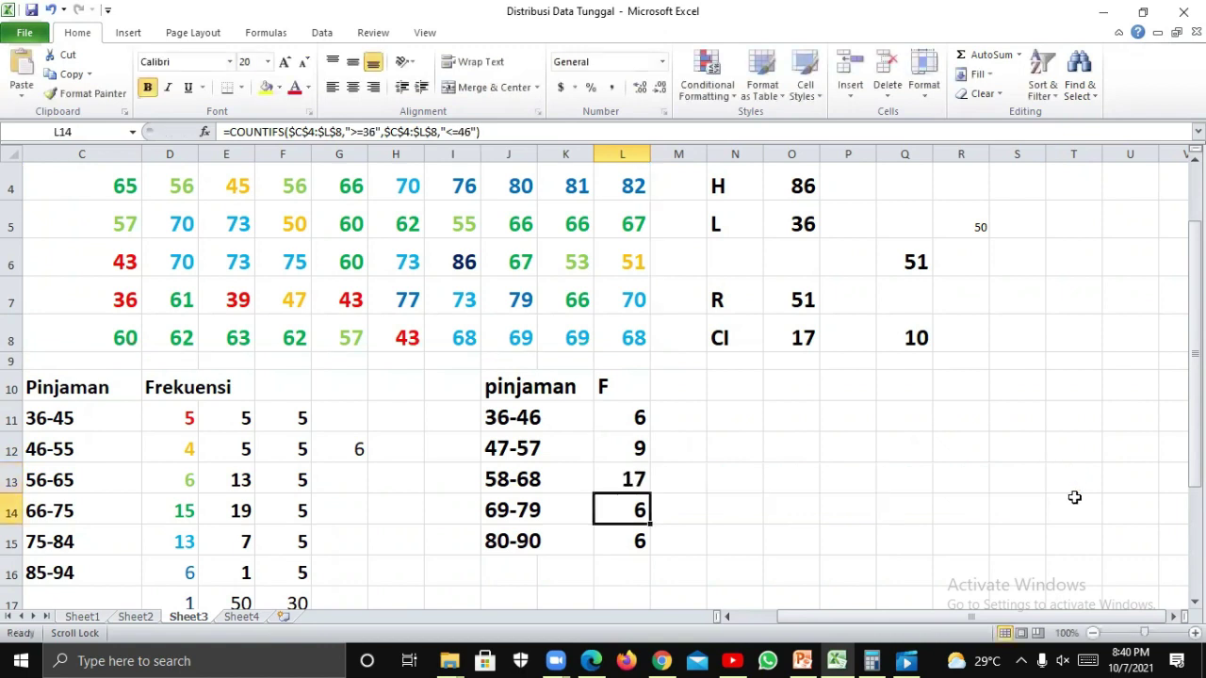
# Change the COUNTIFS criteria in L14 to ">=69" and "<=79" for the 69-79 class.
pyautogui.doubleClick(628, 504)
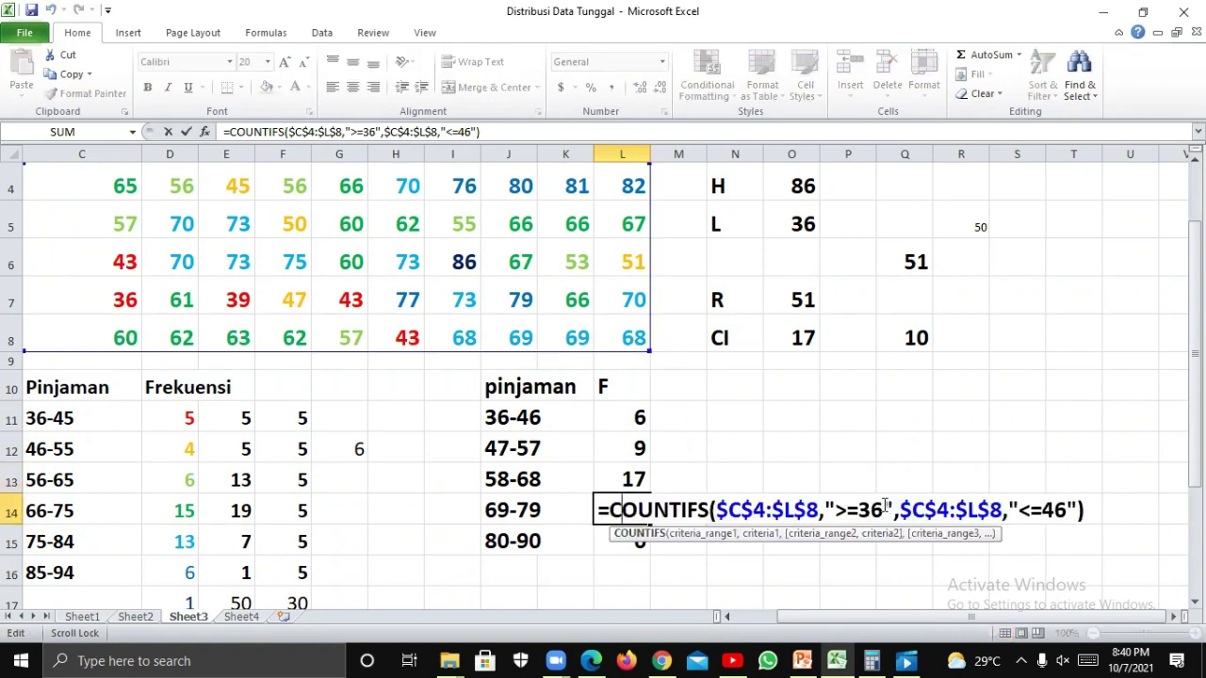
pyautogui.click(883, 510)
pyautogui.press('BackSpace')
pyautogui.press('BackSpace')
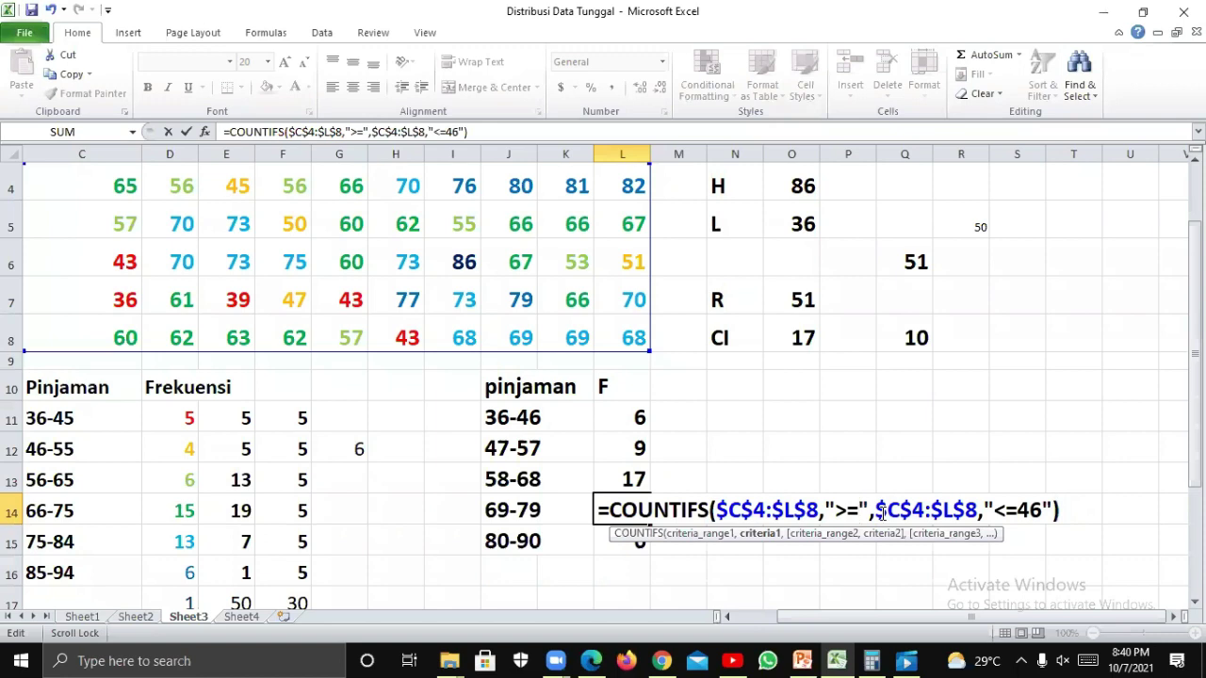
pyautogui.write('69')
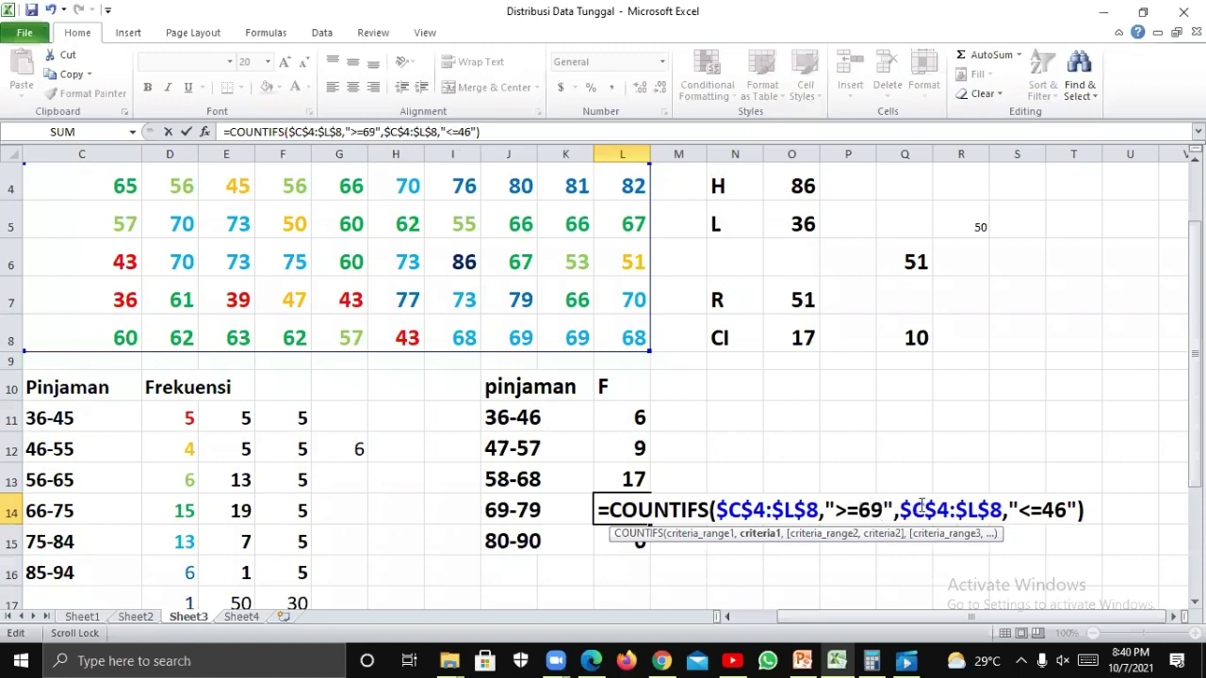
pyautogui.click(1062, 510)
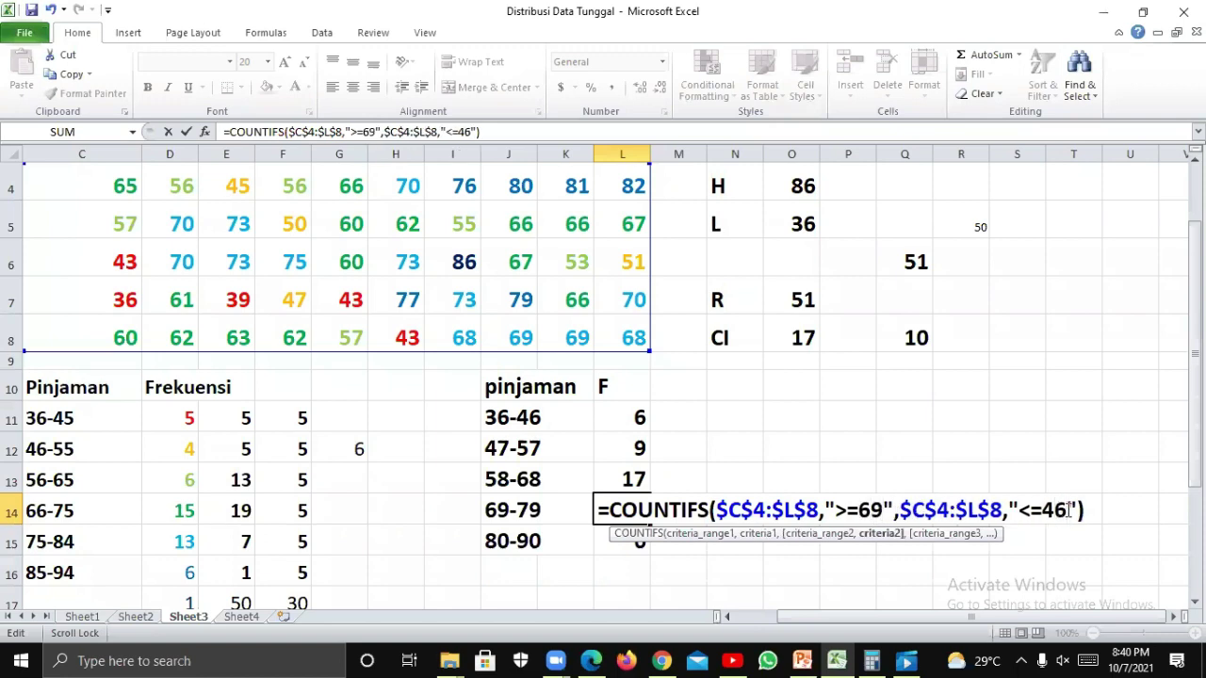
pyautogui.press('BackSpace')
pyautogui.press('BackSpace')
pyautogui.write('79')
pyautogui.press('Return')
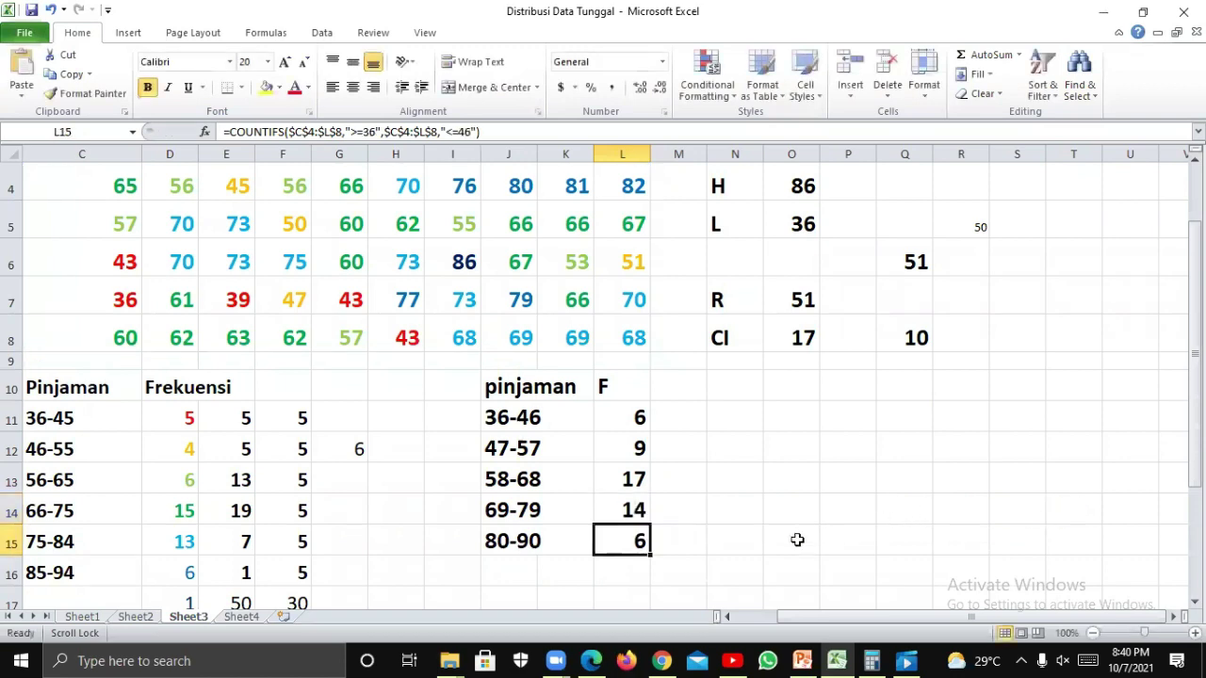
# Change the COUNTIFS criteria in L15 to ">=80" and "<=90" for the 80-90 class.
pyautogui.doubleClick(629, 541)
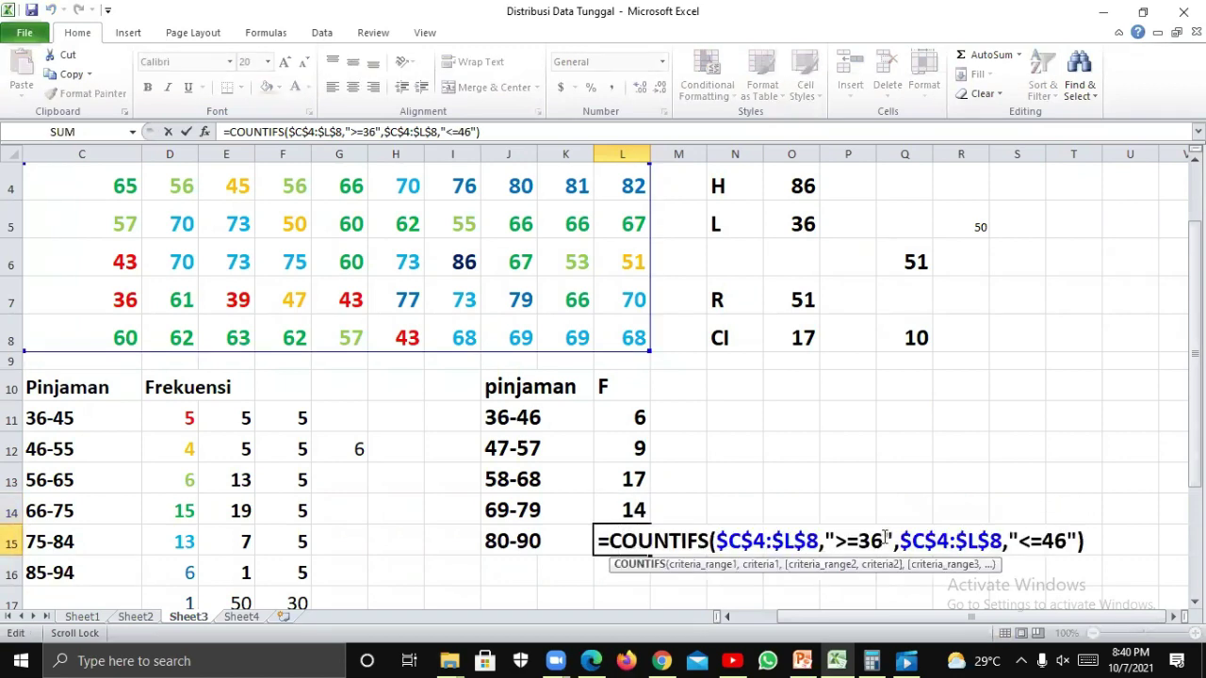
pyautogui.click(883, 535)
pyautogui.press('BackSpace')
pyautogui.press('BackSpace')
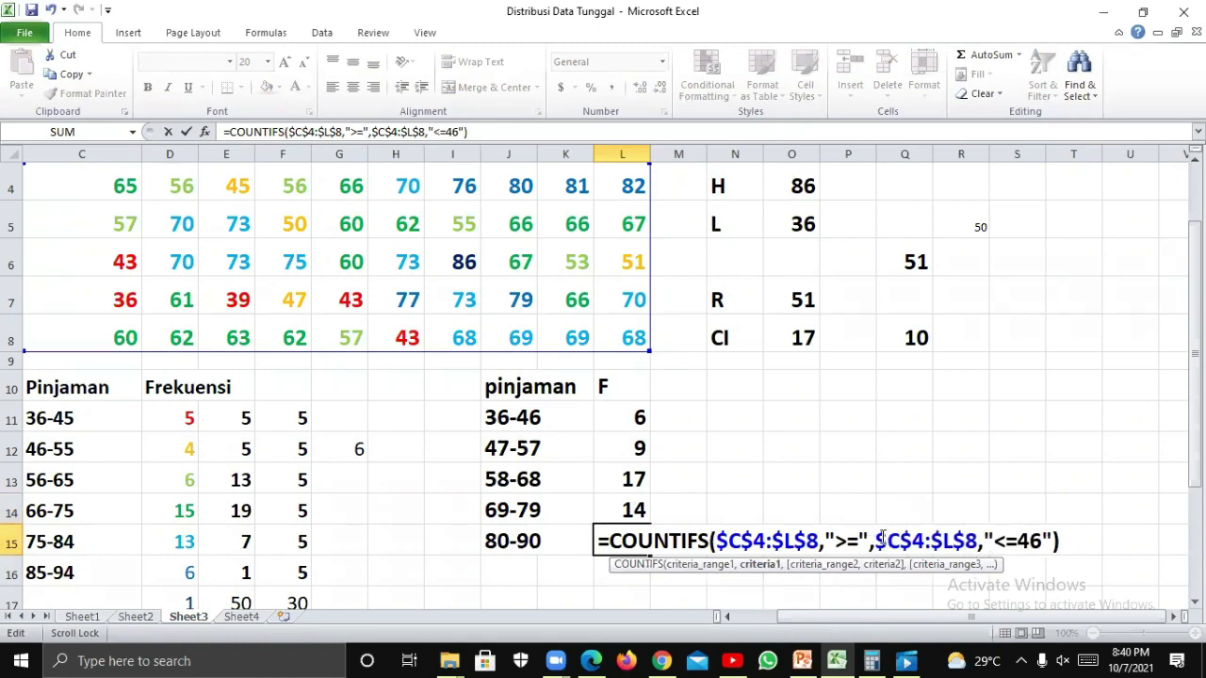
pyautogui.write('80')
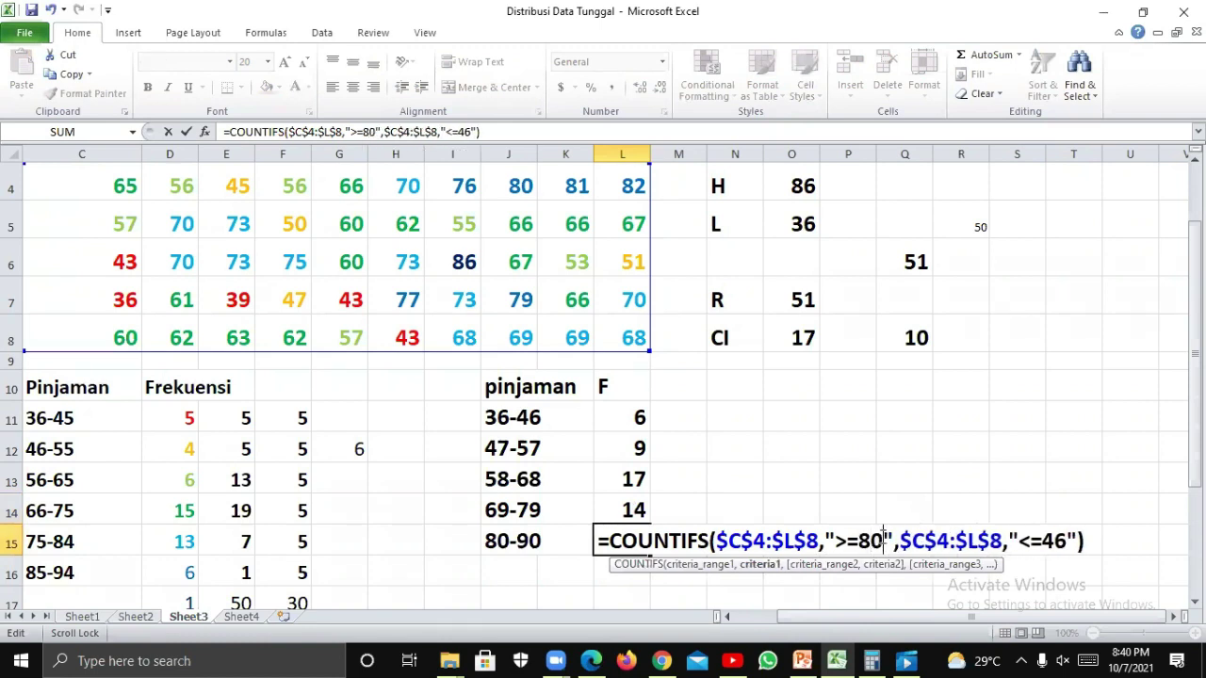
pyautogui.click(1066, 545)
pyautogui.press('BackSpace')
pyautogui.press('BackSpace')
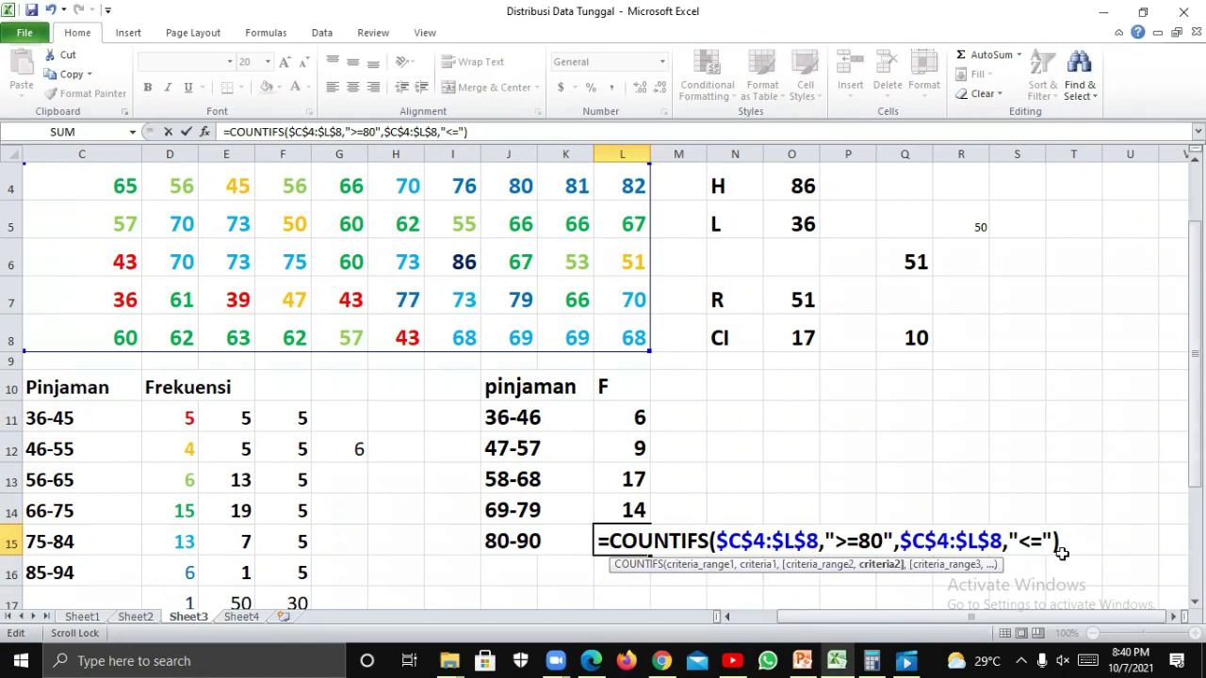
pyautogui.write('90')
pyautogui.press('Return')
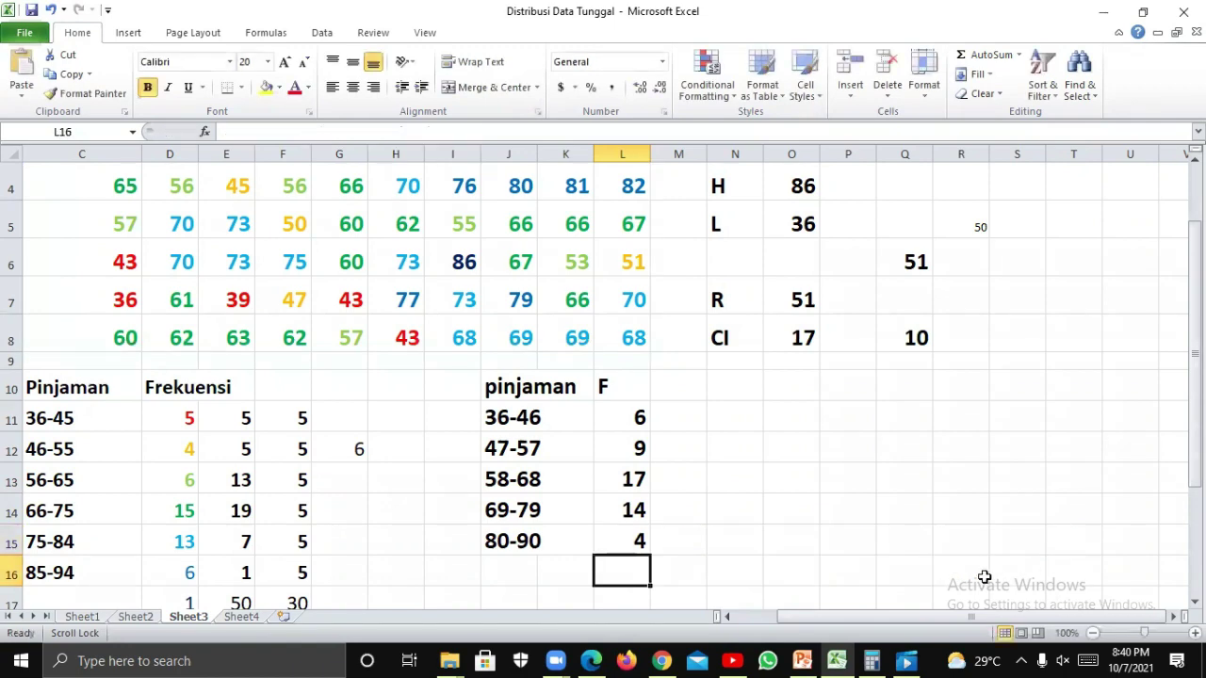
# Total the class frequencies L11 to L15 with a SUM formula in L16.
pyautogui.scroll(-1, 653, 532)
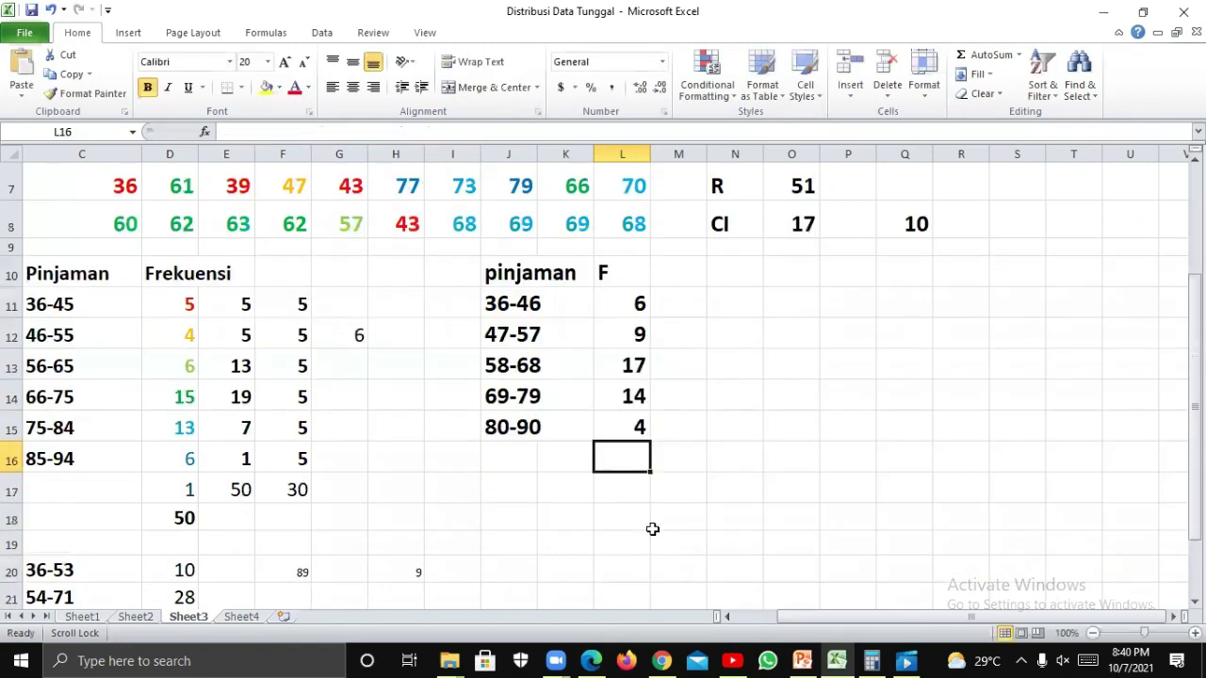
pyautogui.scroll(2, 652, 528)
pyautogui.scroll(-1, 691, 506)
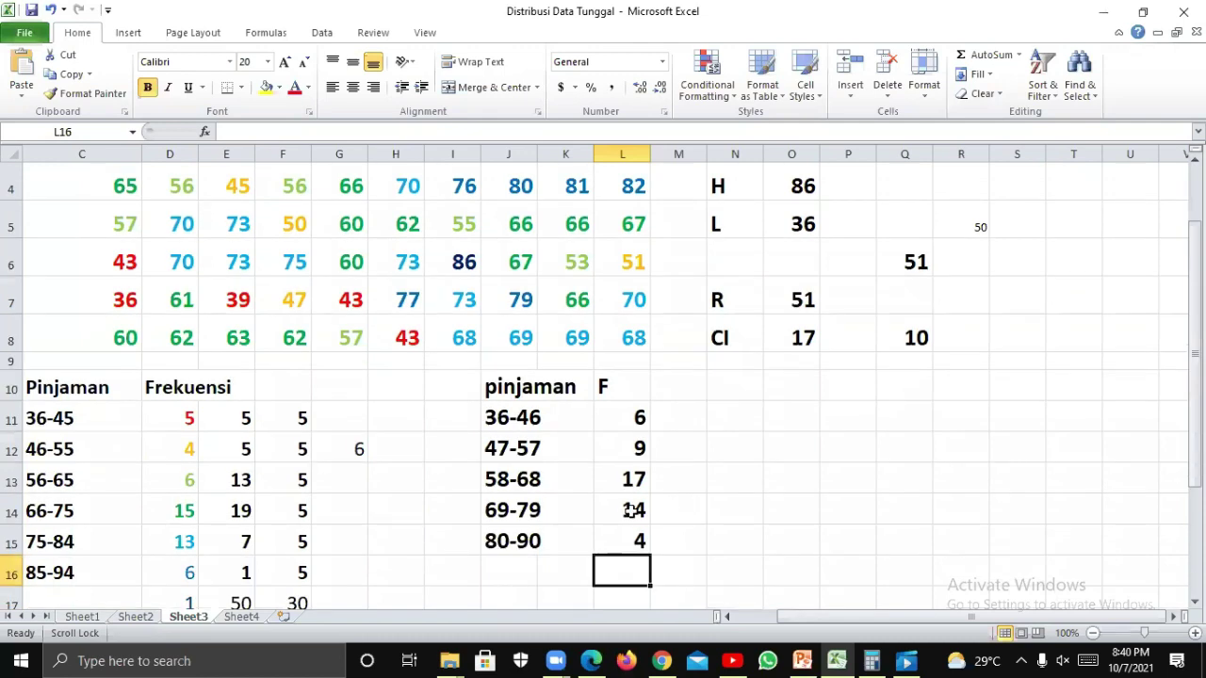
pyautogui.write('=')
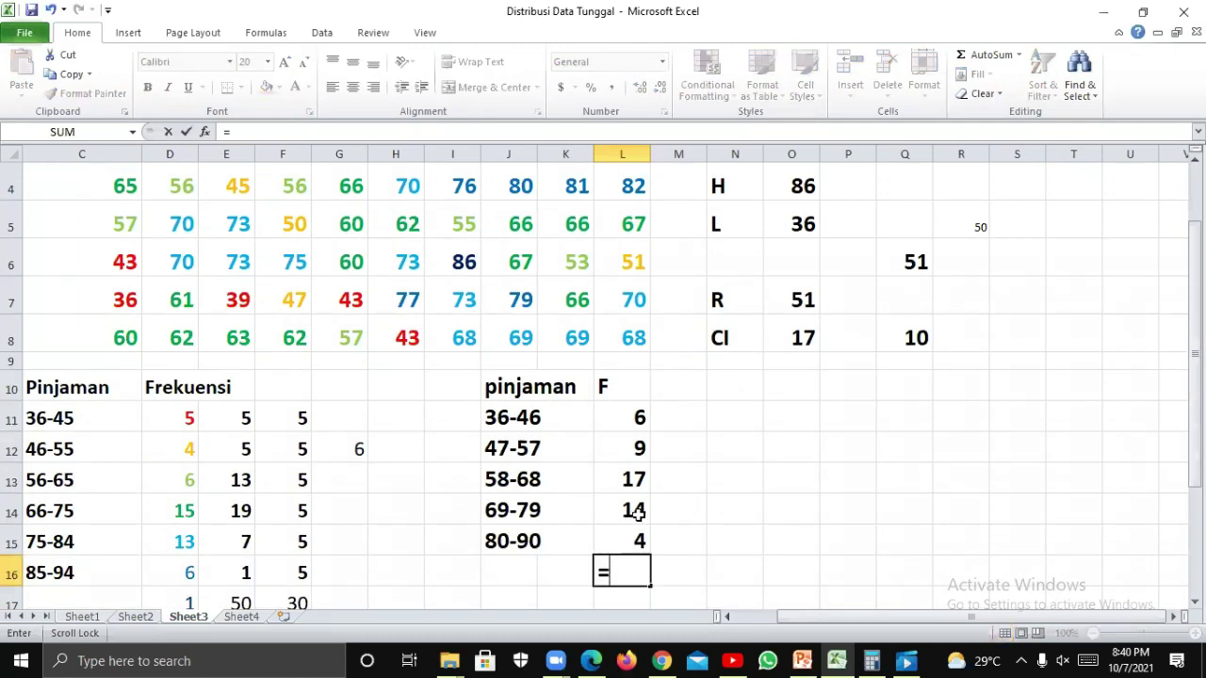
pyautogui.write('sum')
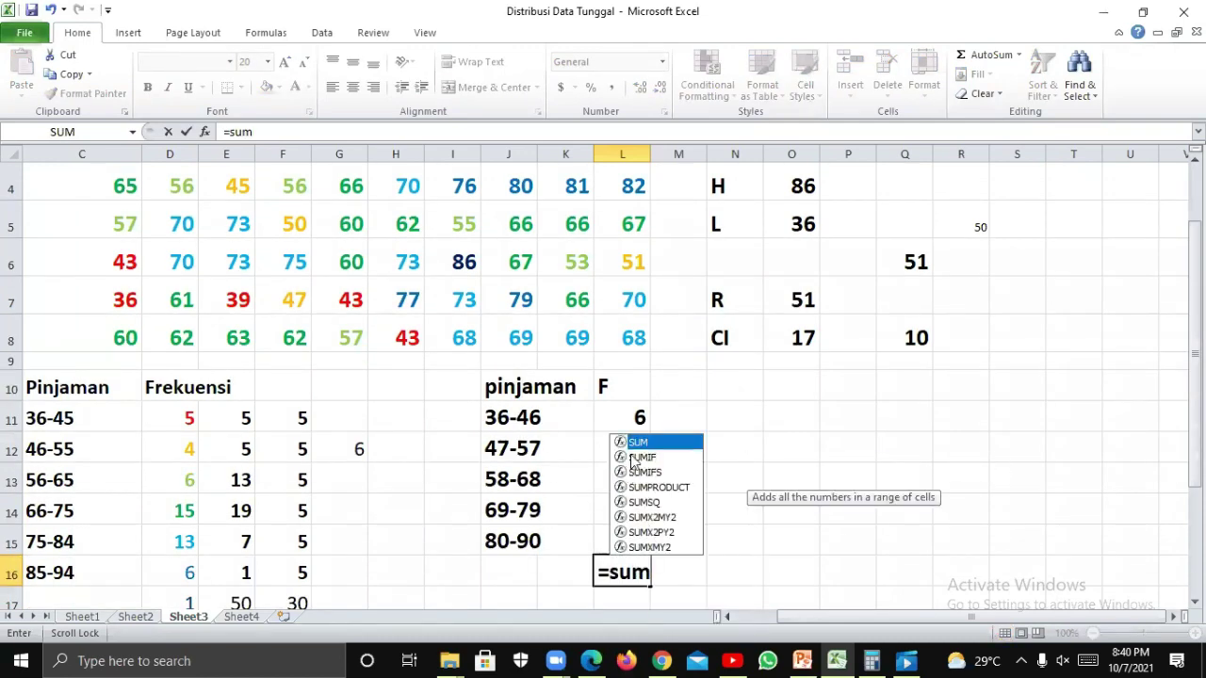
pyautogui.press('Tab')
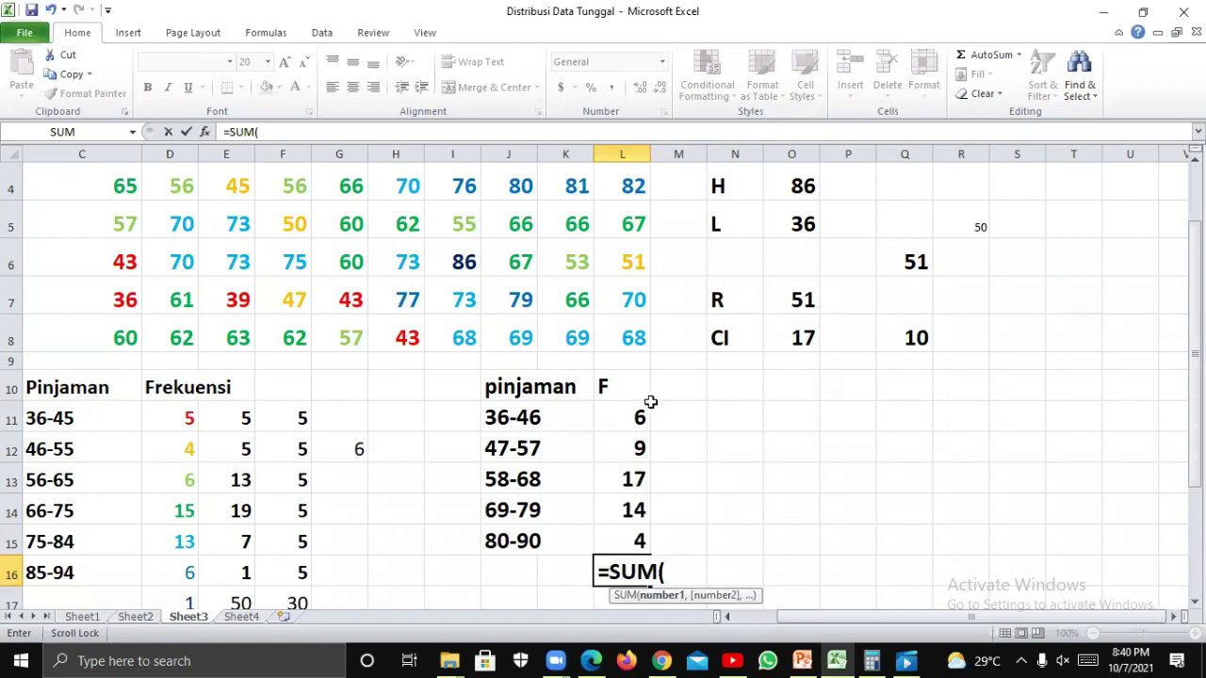
pyautogui.moveTo(644, 420); pyautogui.dragTo(653, 548)
pyautogui.press('Return')
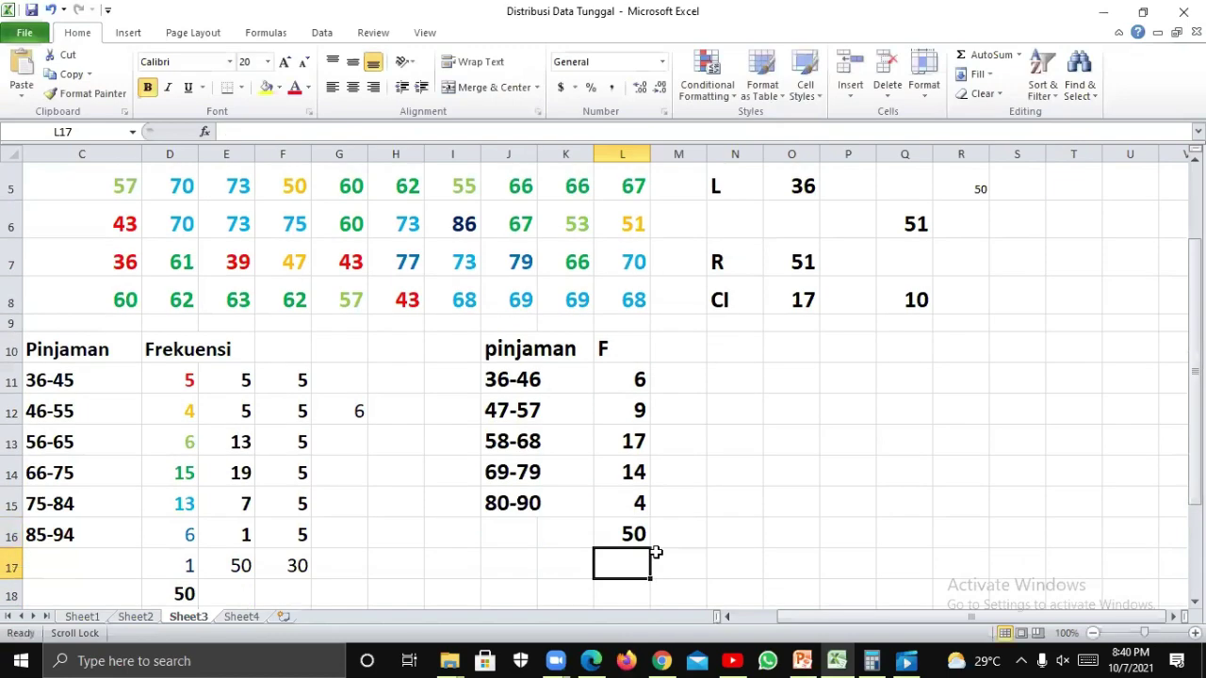
# Count the values in the loan data range C4:L8 with a COUNT formula in N11.
pyautogui.scroll(2, 56, 223)
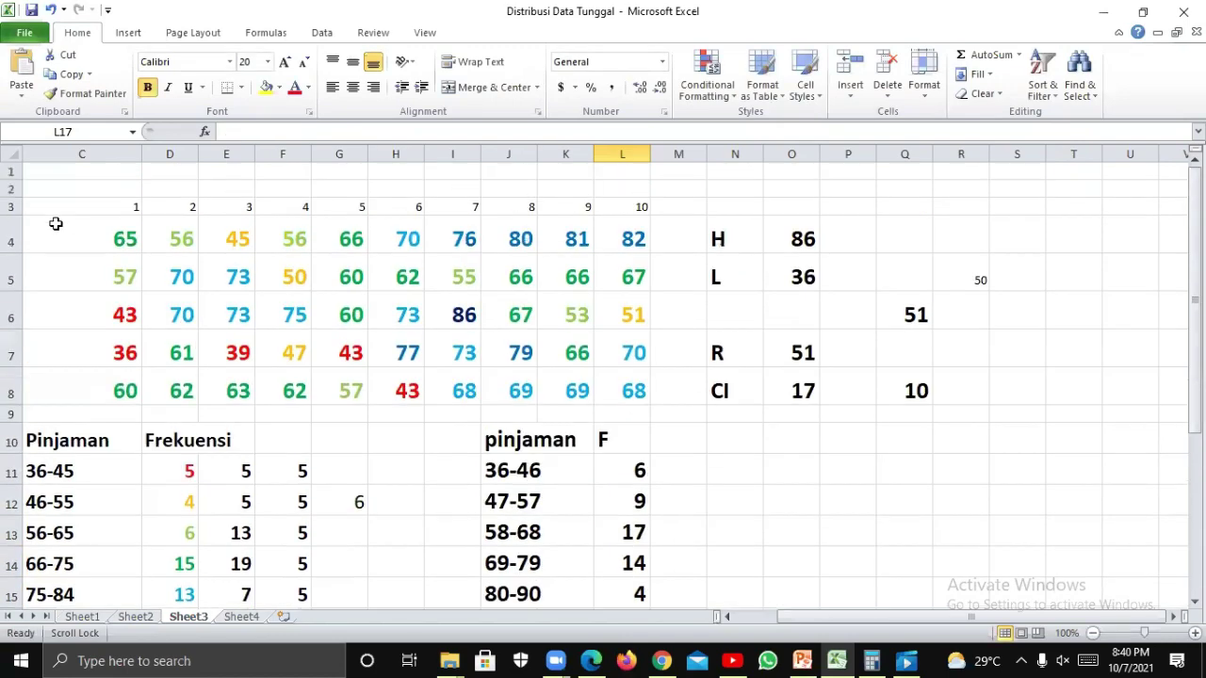
pyautogui.scroll(-3, 633, 471)
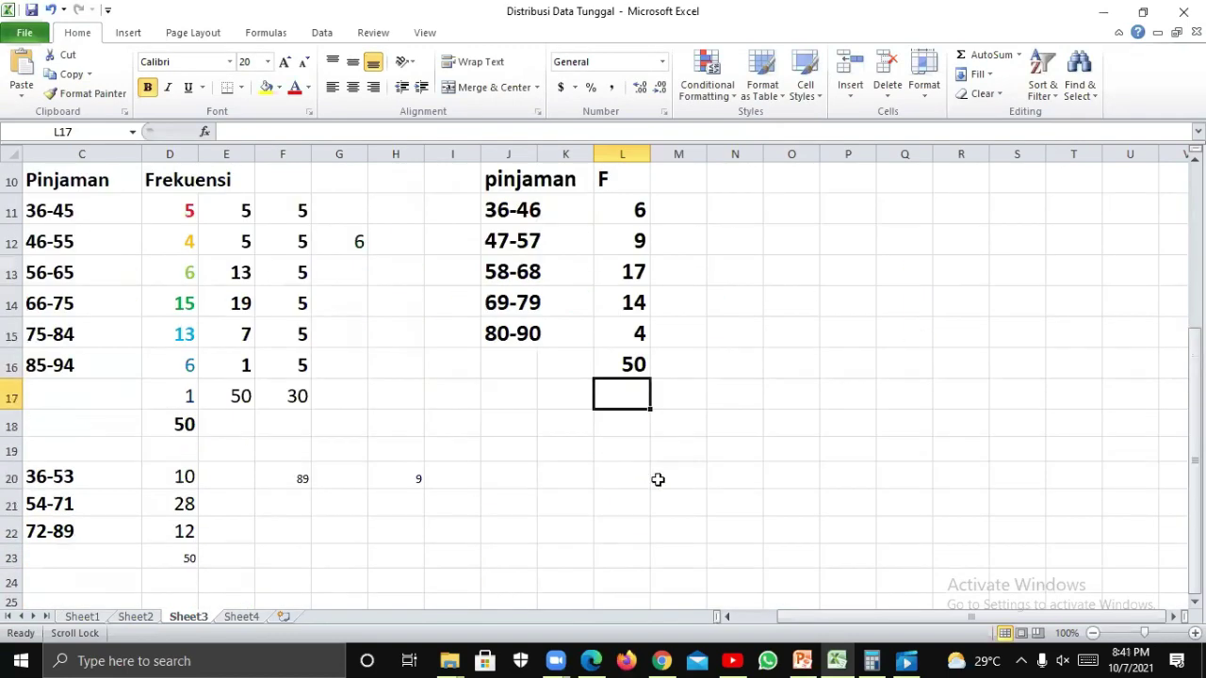
pyautogui.scroll(3, 658, 480)
pyautogui.click(745, 481)
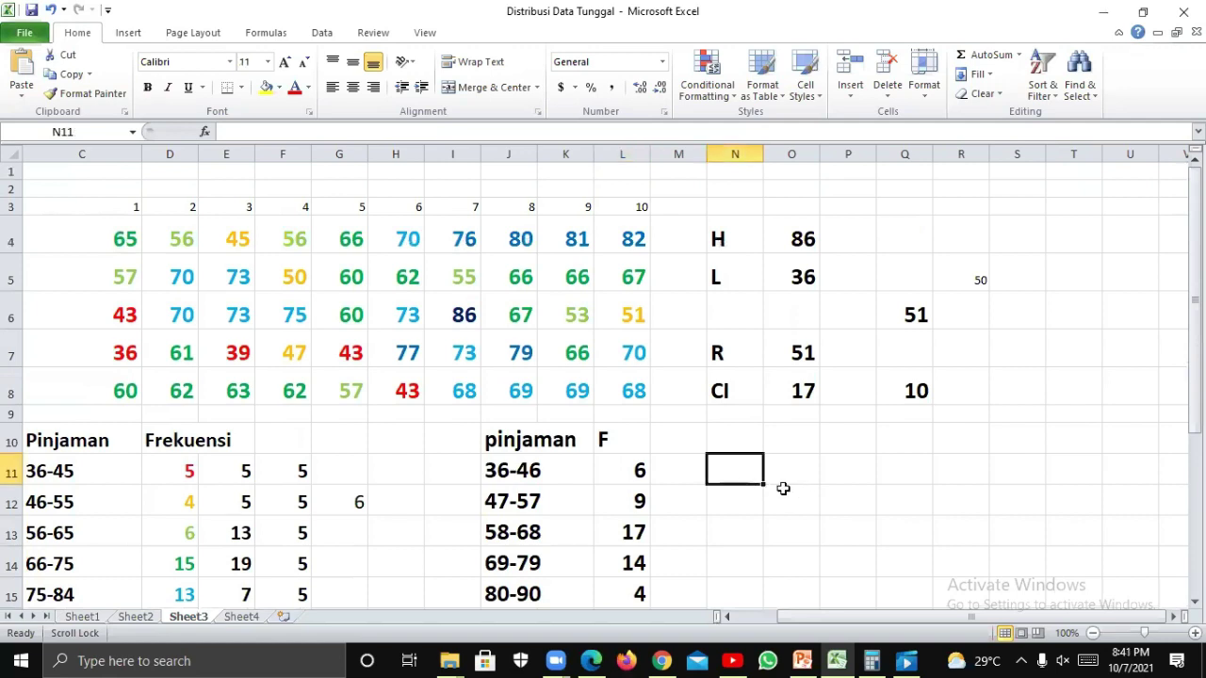
pyautogui.write('=coun')
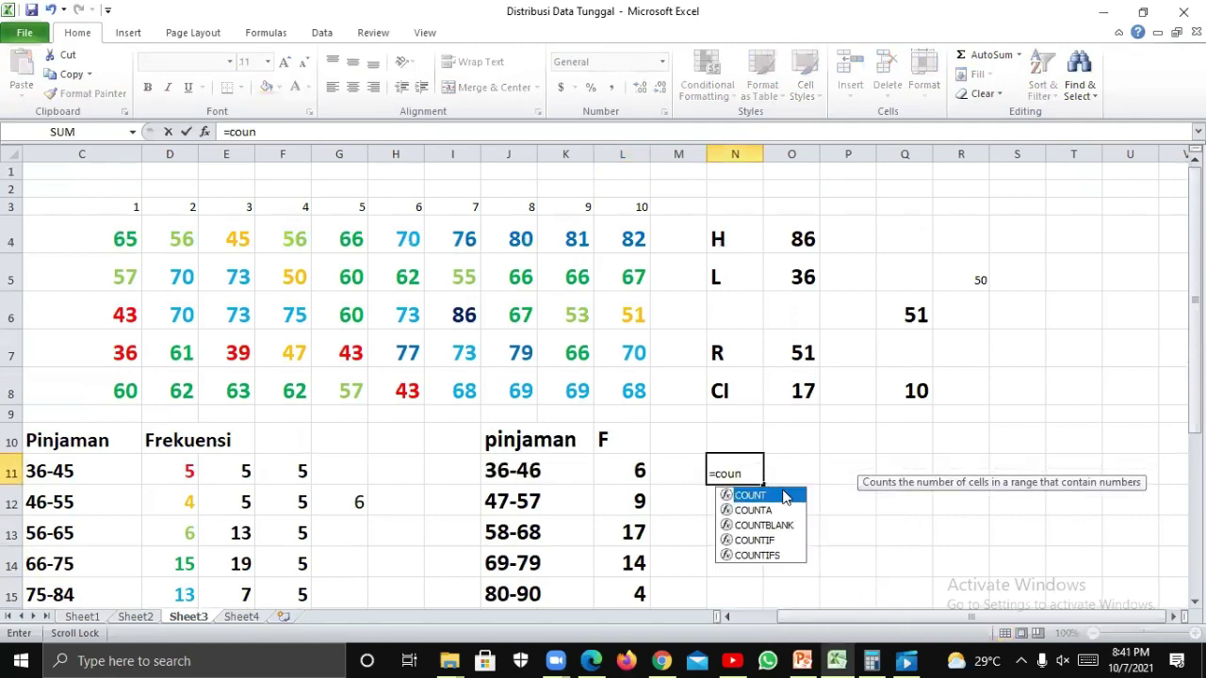
pyautogui.doubleClick(785, 496)
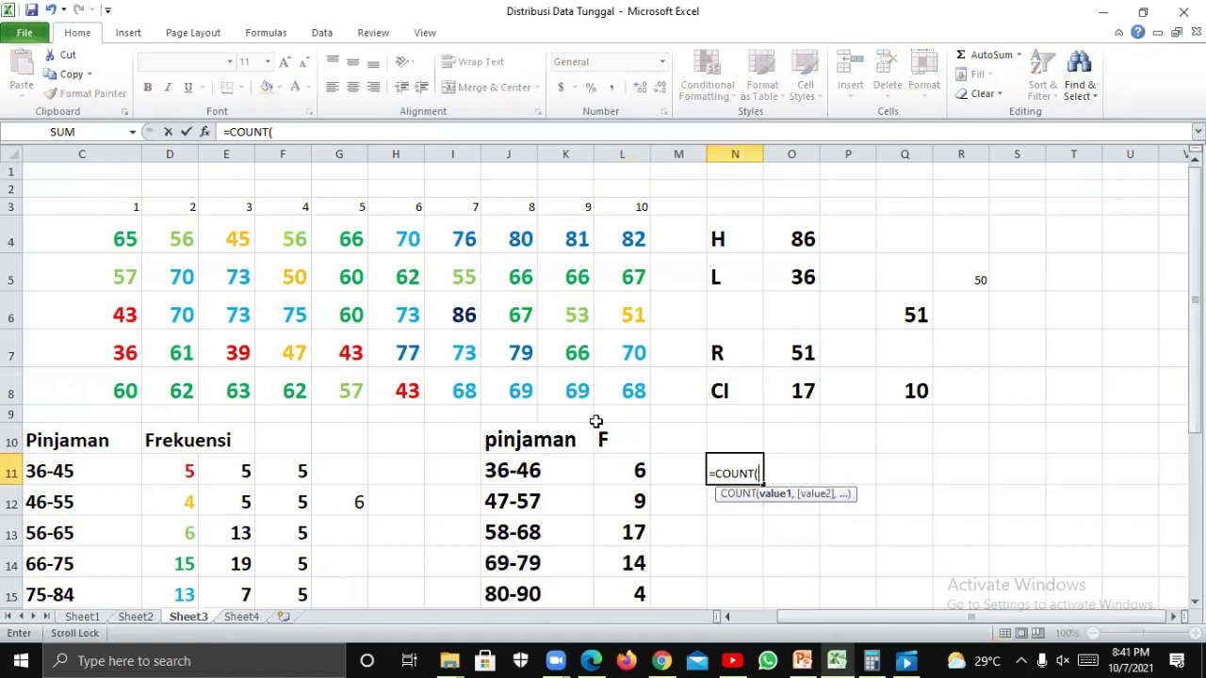
pyautogui.moveTo(117, 245); pyautogui.dragTo(626, 394)
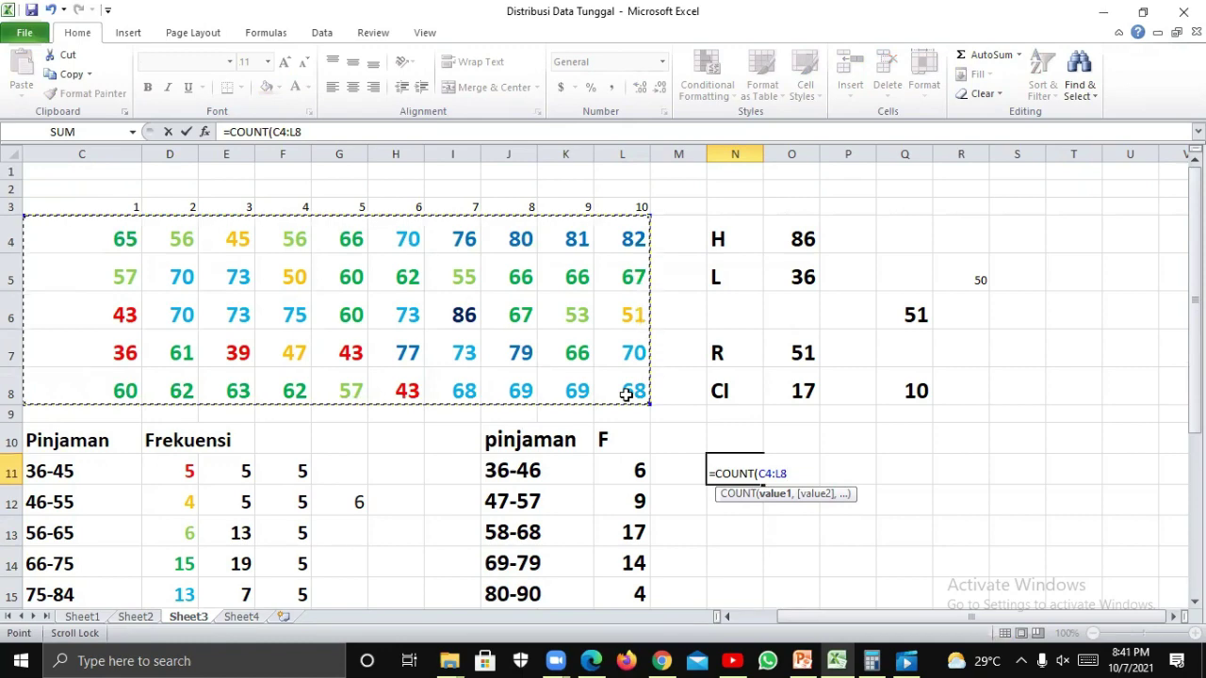
pyautogui.write(')')
pyautogui.press('Return')
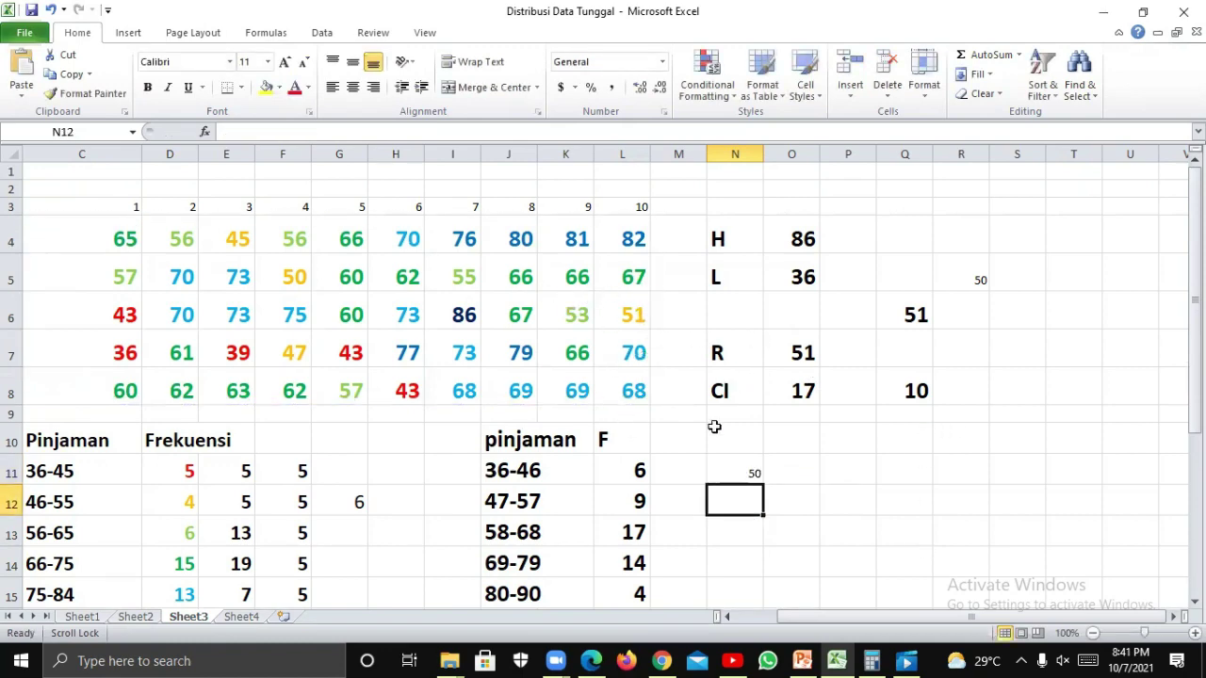
pyautogui.scroll(-2, 713, 423)
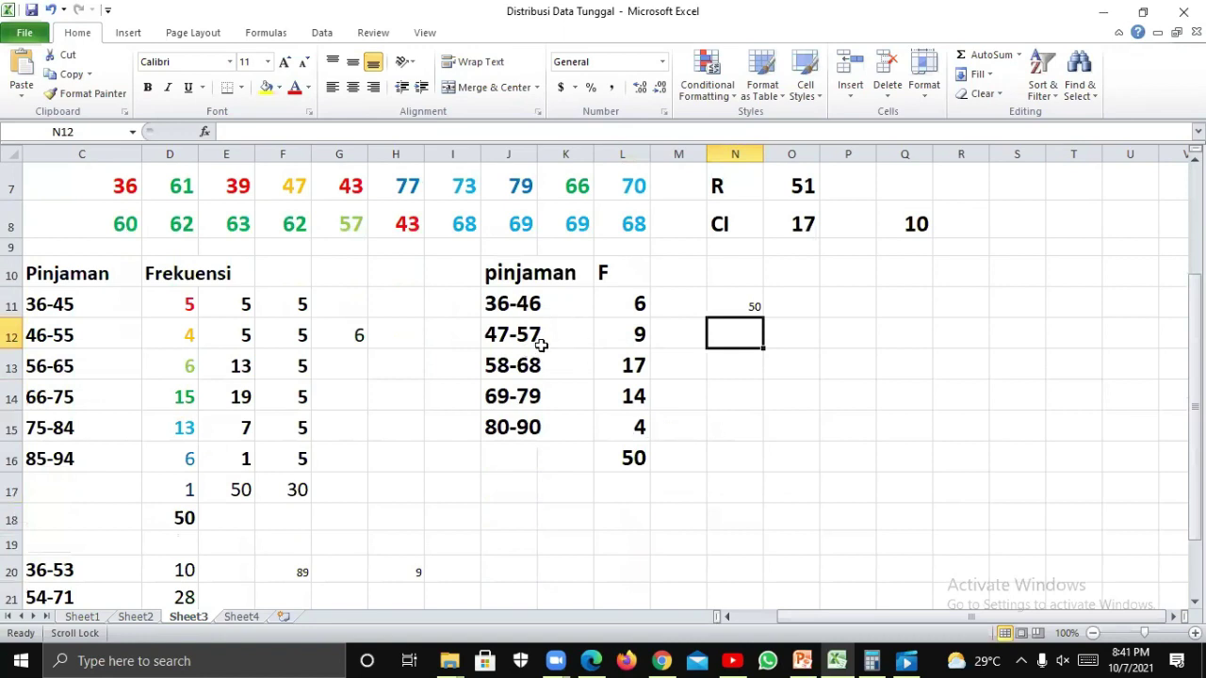
pyautogui.scroll(2, 542, 346)
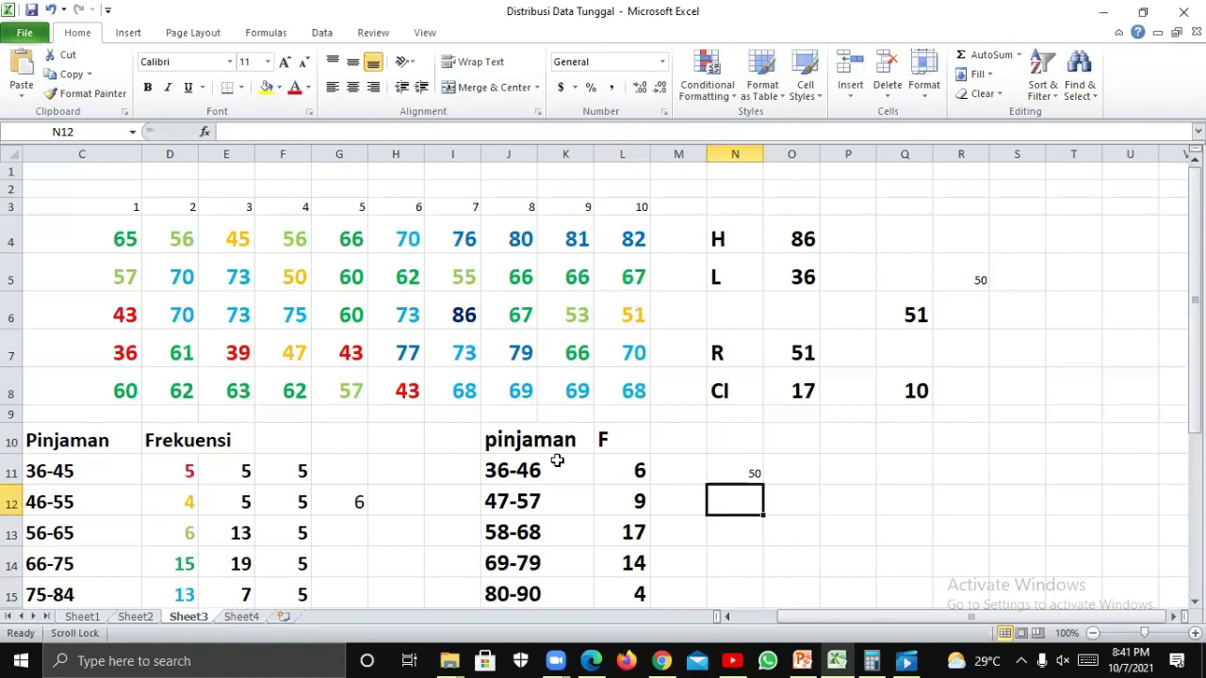
pyautogui.click(679, 52)
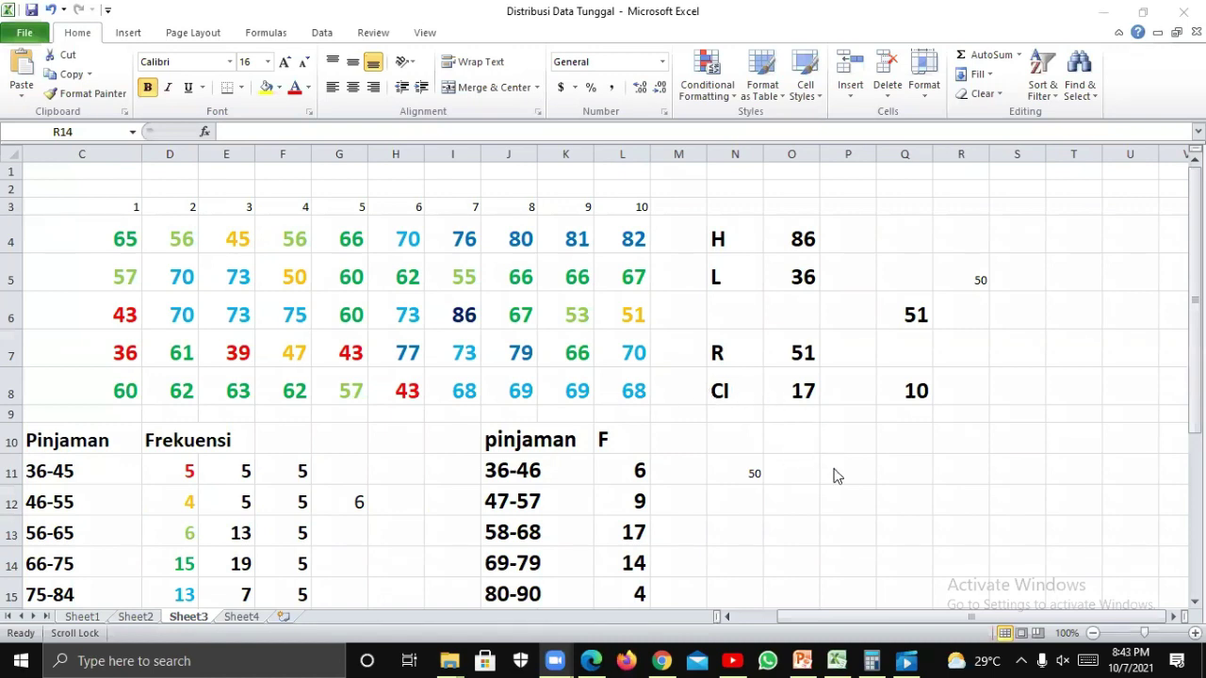
# Switch to the STATISTIK -4 presentation in PowerPoint and show the slide with the Struges formula steps.
pyautogui.click(802, 661)
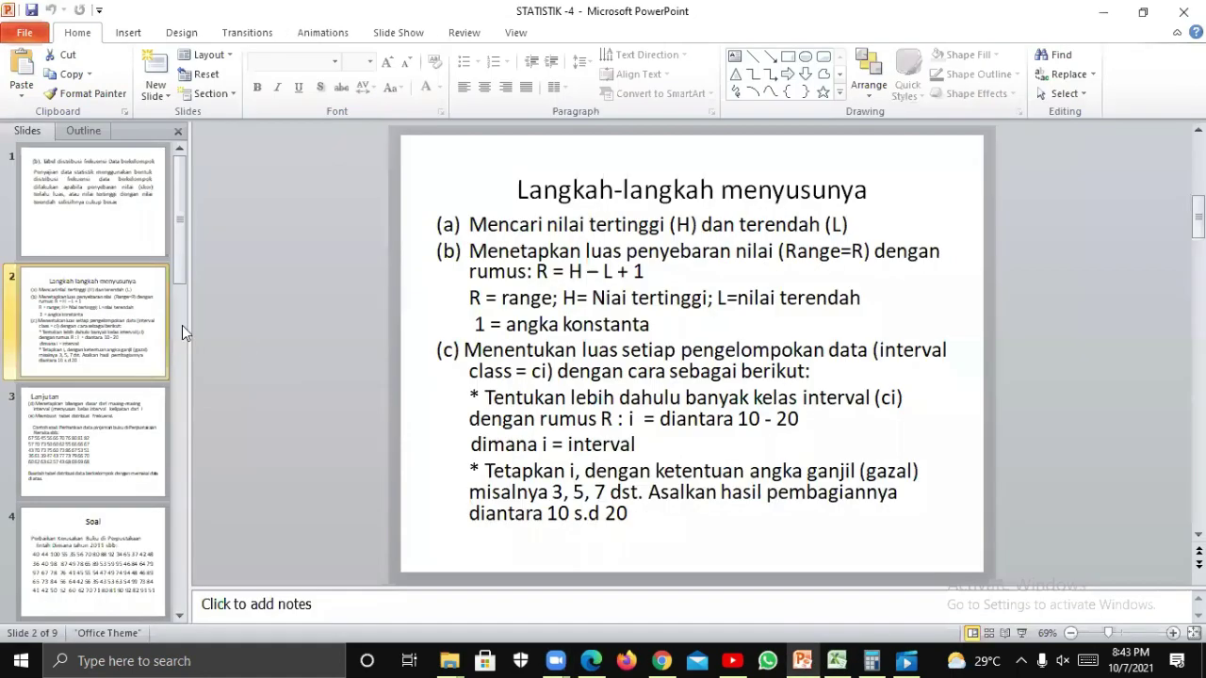
pyautogui.click(101, 543)
pyautogui.click(113, 365)
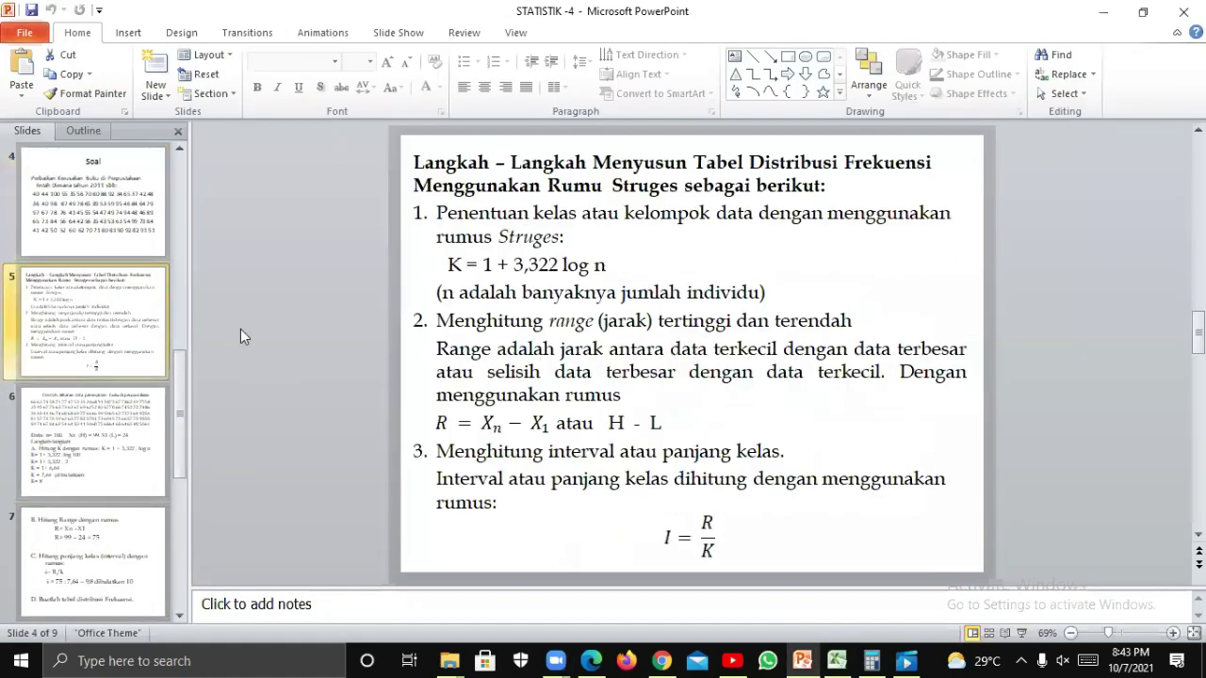
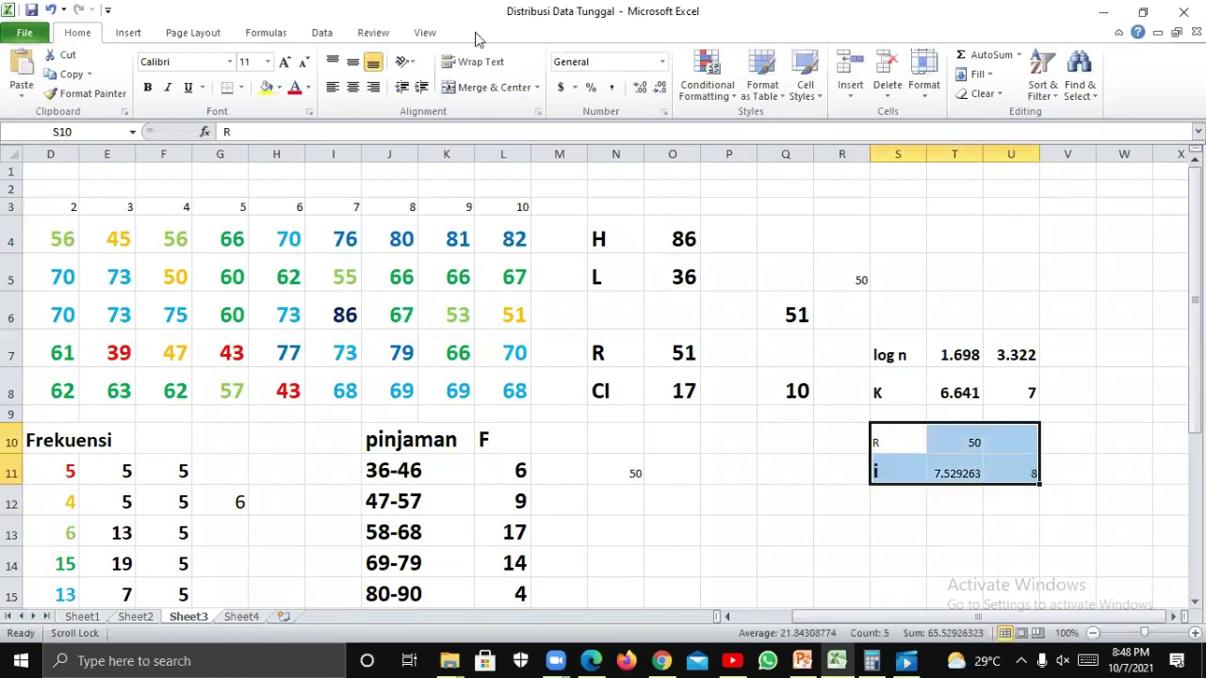
# Set the font size of the R and i cells in S10:U11 to 16.
pyautogui.click(268, 62)
pyautogui.click(247, 171)
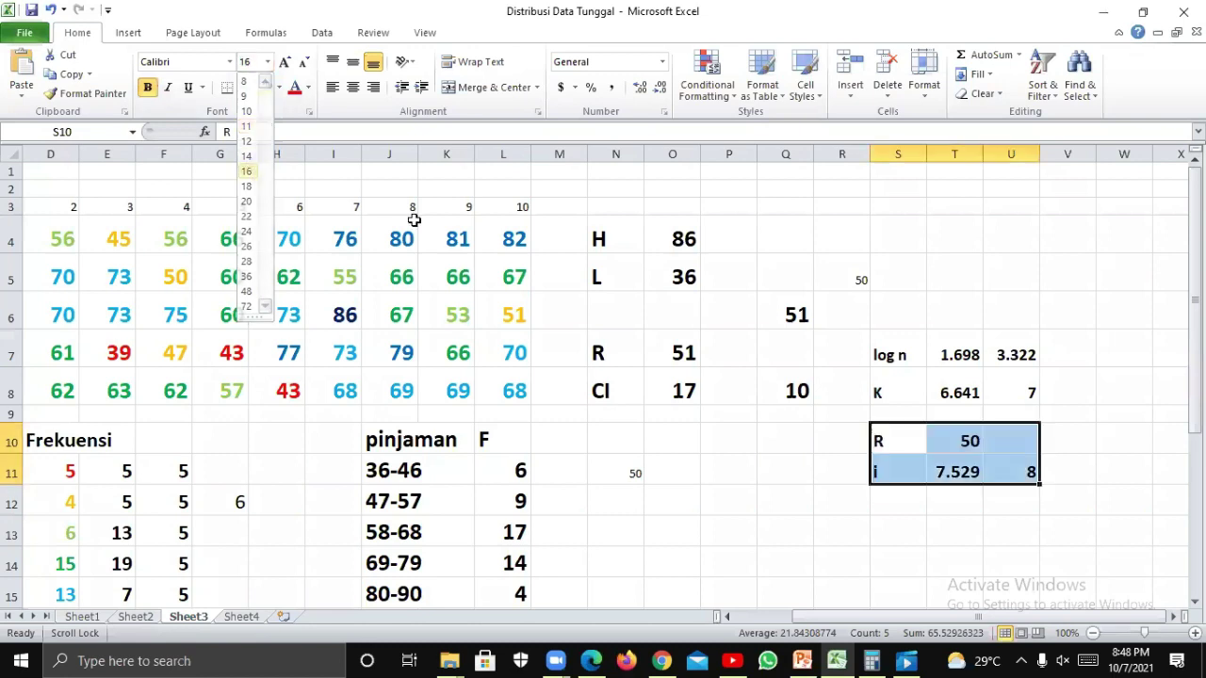
pyautogui.click(946, 468)
pyautogui.click(968, 446)
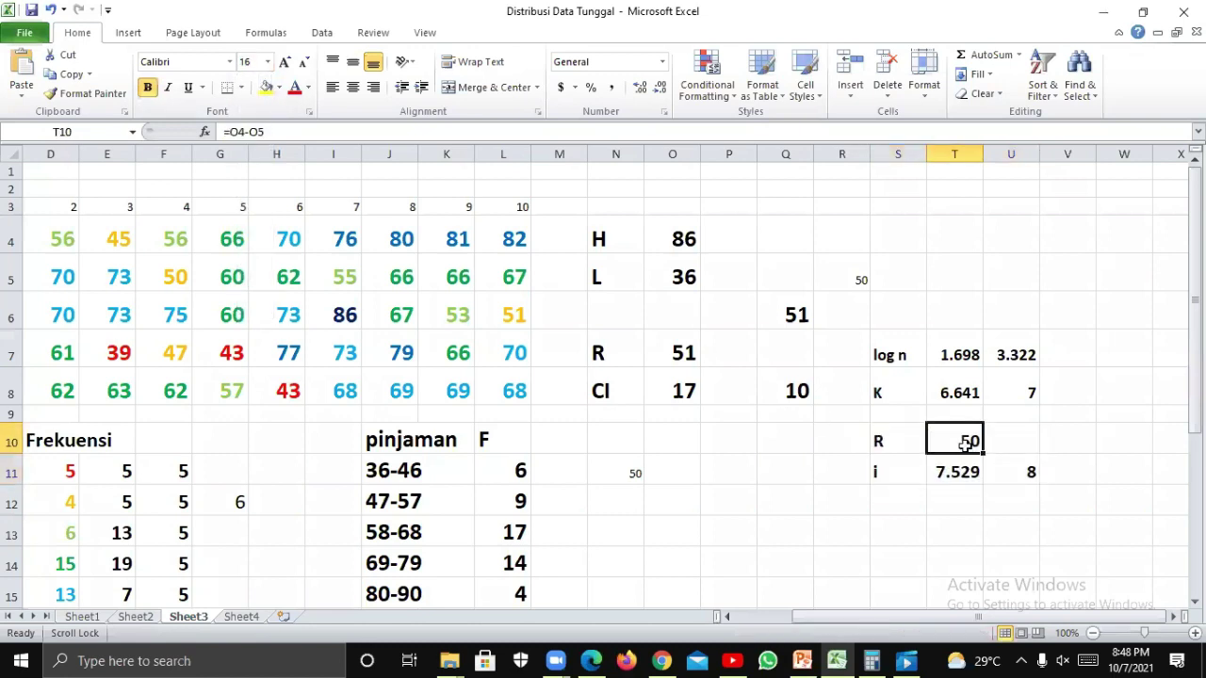
# Enter the column heading "pinjaman" in Q12 for a new frequency table below the R and i values.
pyautogui.scroll(-3, 820, 371)
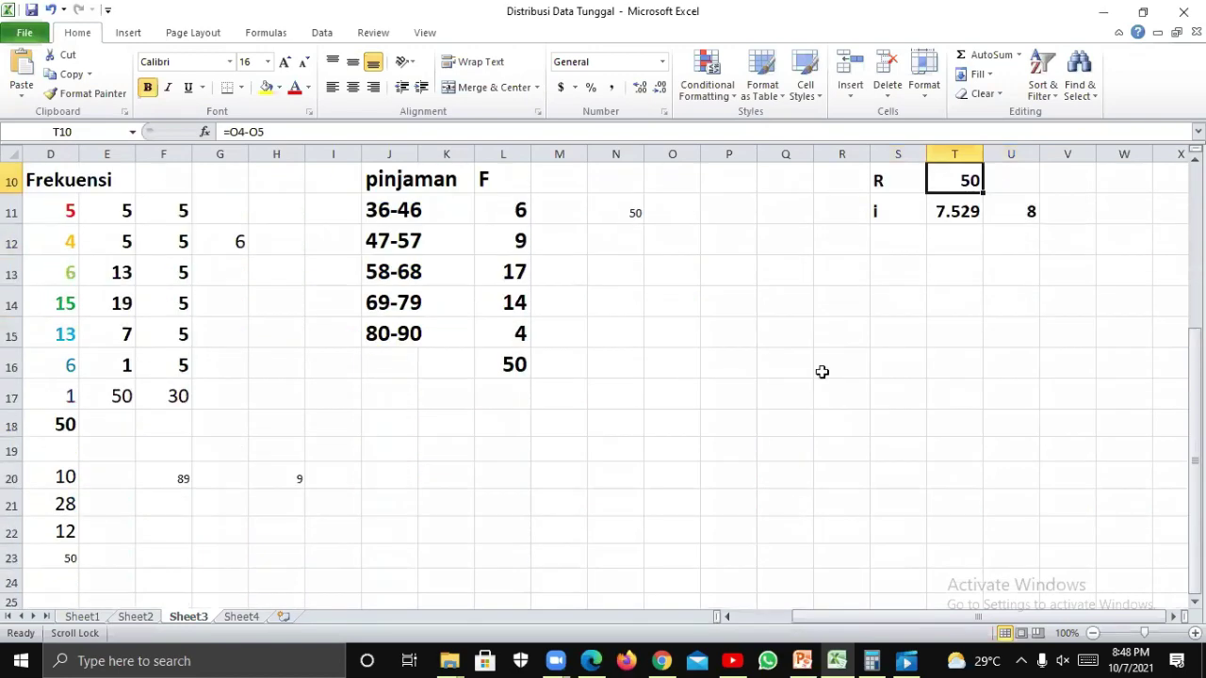
pyautogui.scroll(3, 802, 427)
pyautogui.scroll(-1, 794, 515)
pyautogui.moveTo(781, 444); pyautogui.dragTo(943, 594)
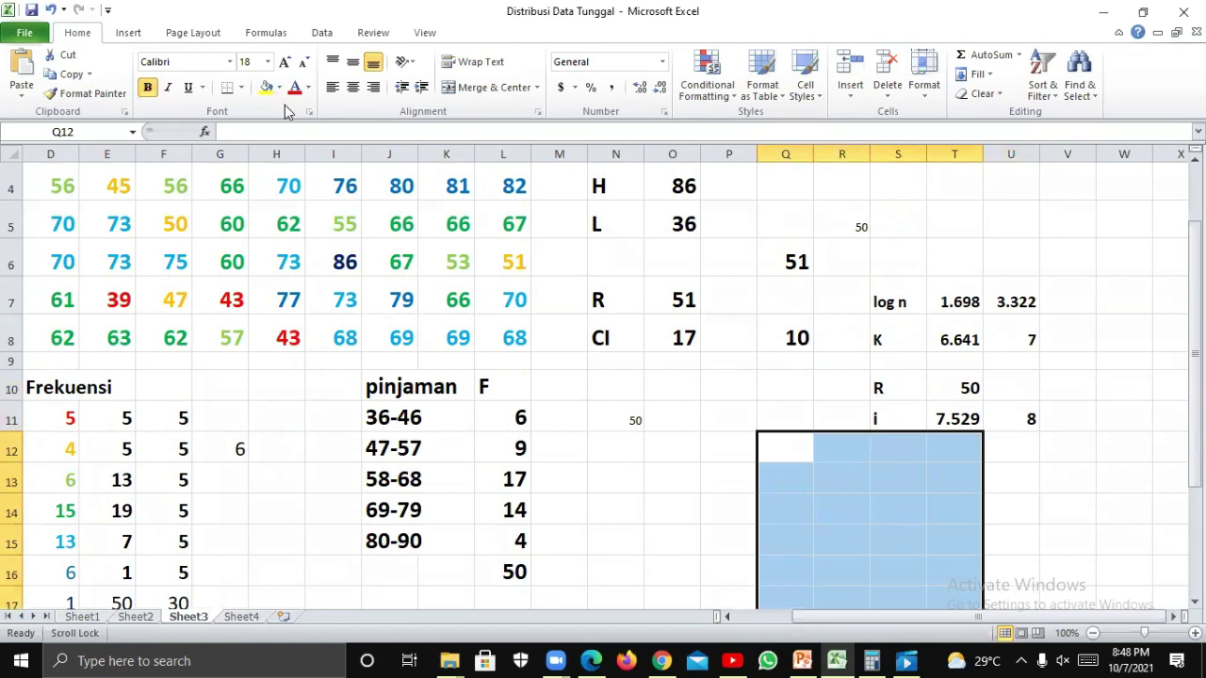
pyautogui.scroll(-2, 234, 115)
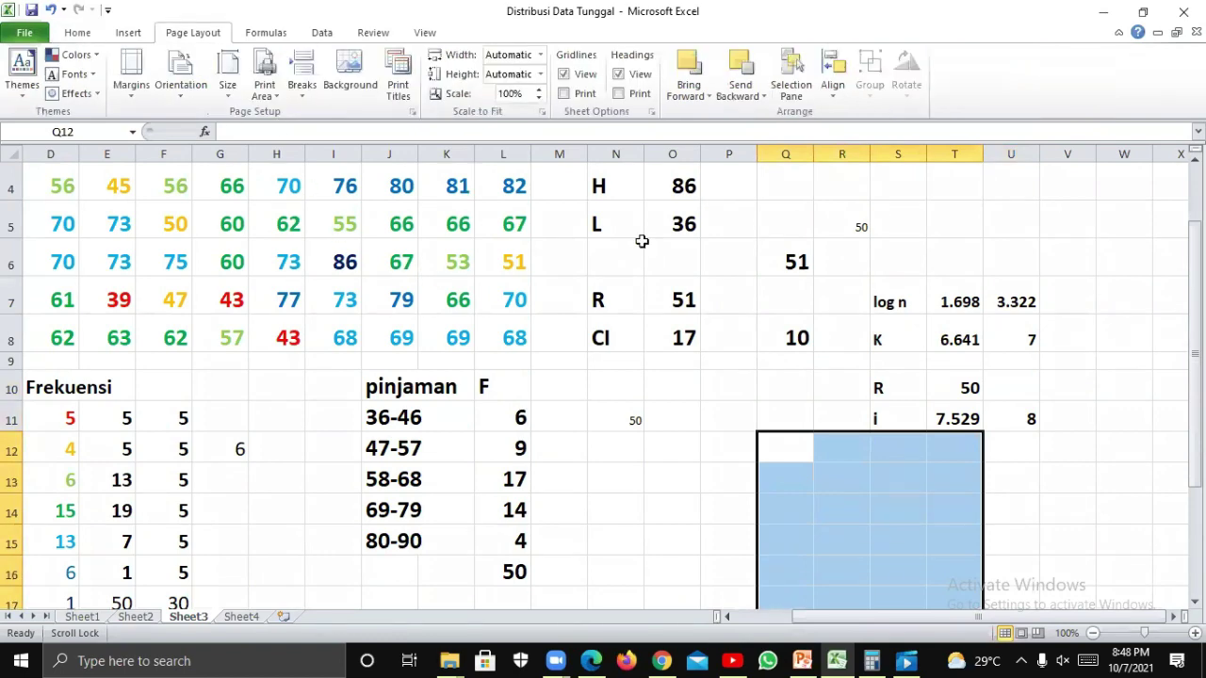
pyautogui.click(778, 463)
pyautogui.scroll(-2, 778, 465)
pyautogui.scroll(2, 854, 371)
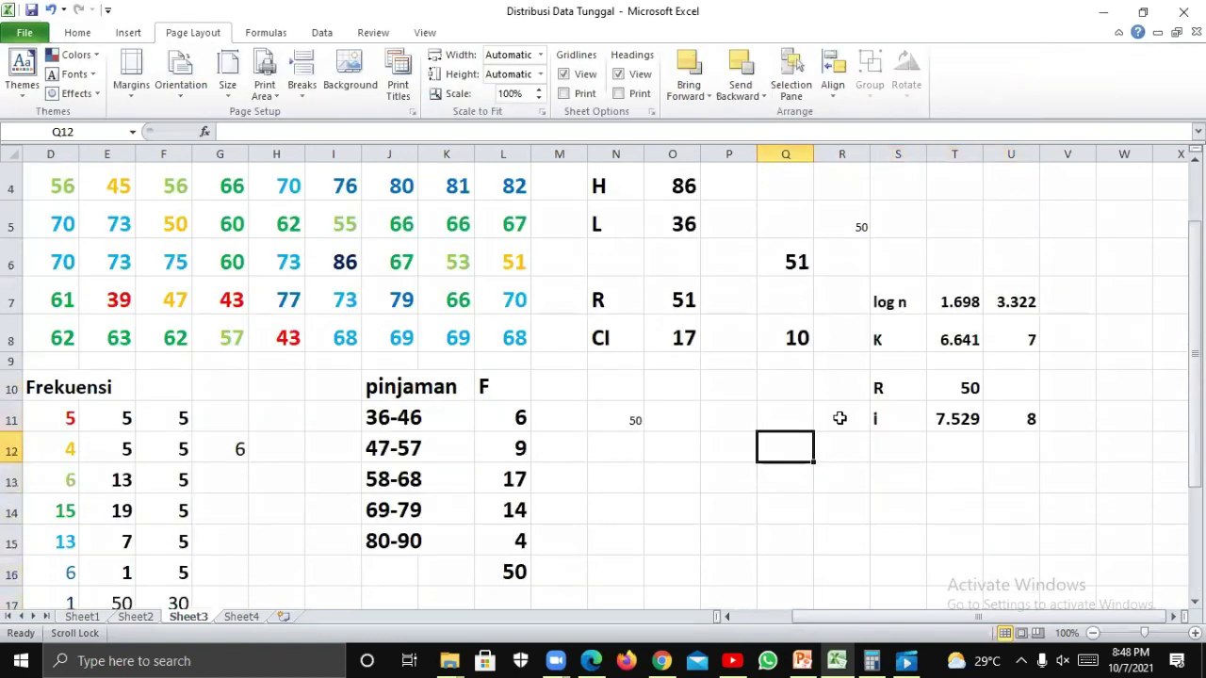
pyautogui.write('pinj')
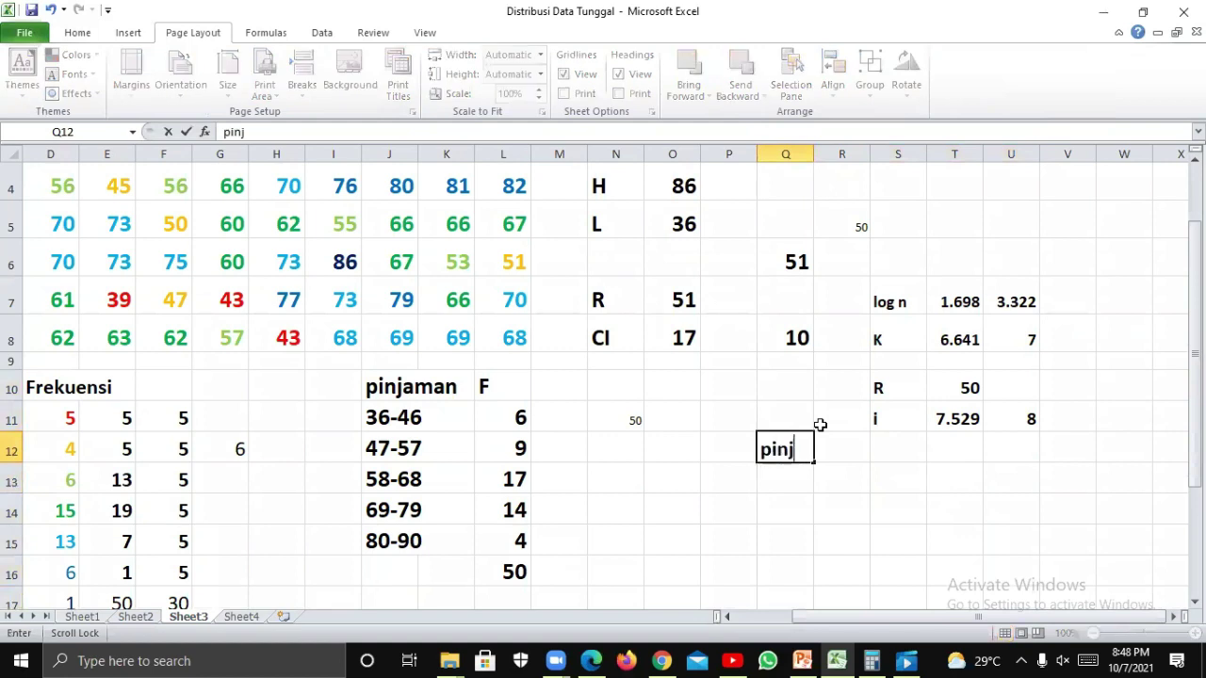
pyautogui.write('aman')
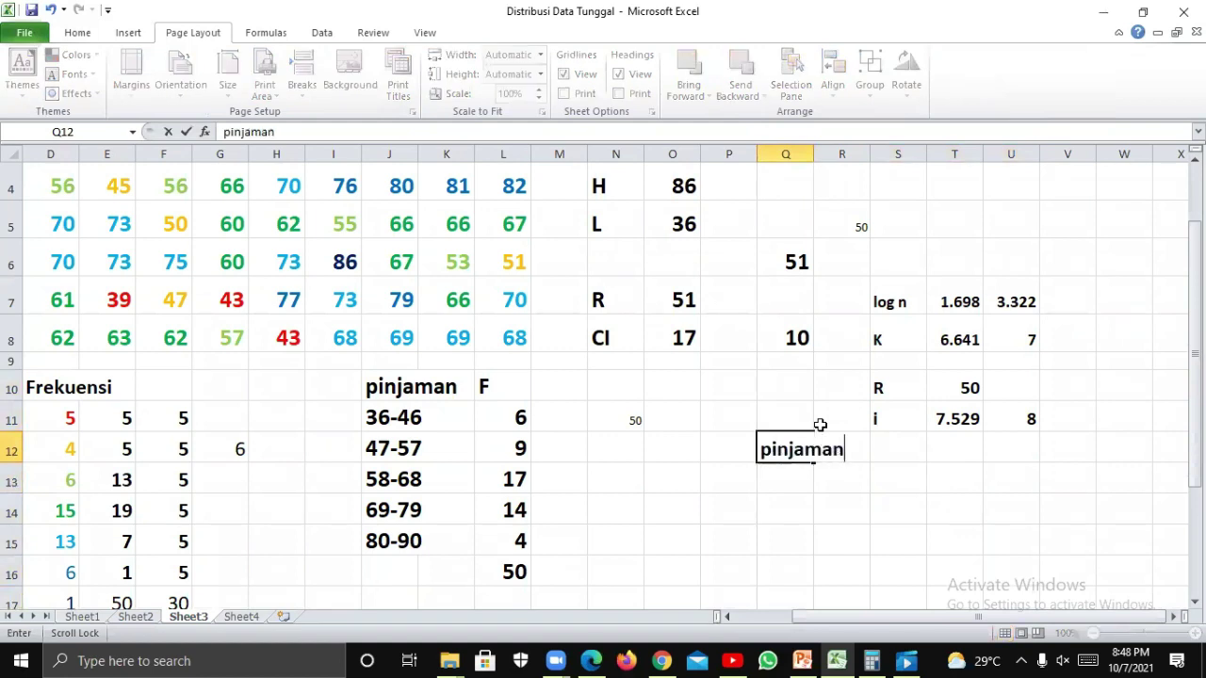
pyautogui.hscroll(1, 819, 425)
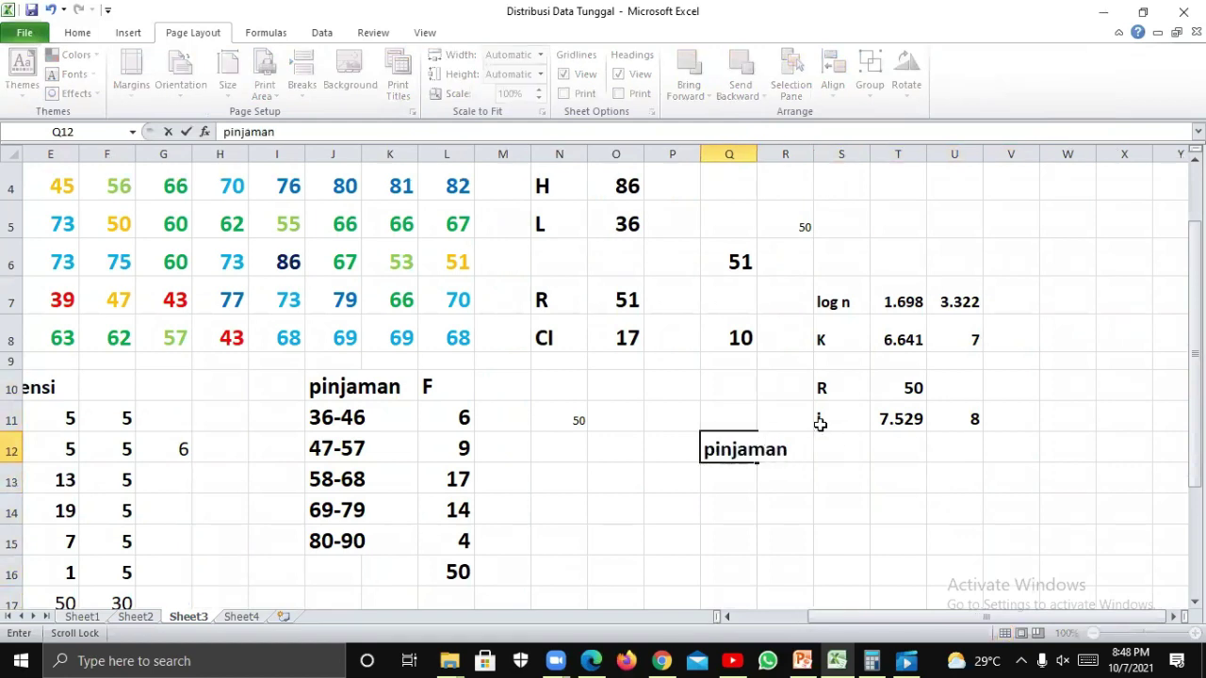
pyautogui.press('Return')
# Enter the frequency column heading "F" in S12.
pyautogui.hscroll(1, 819, 425)
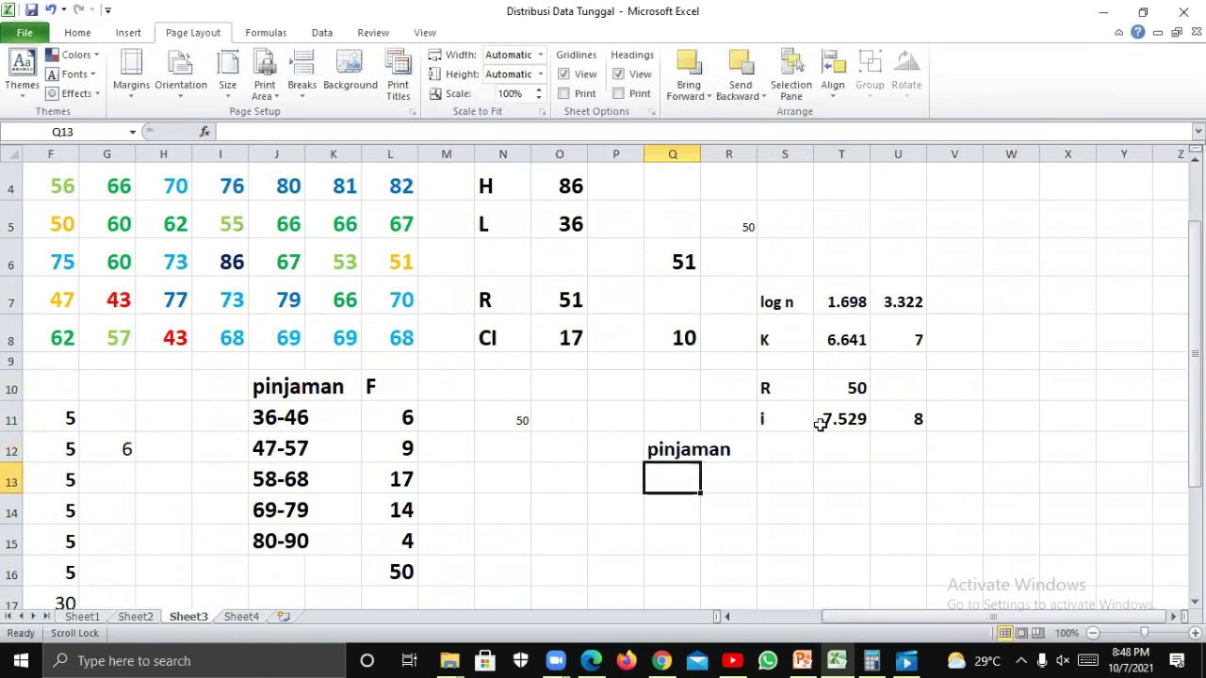
pyautogui.hscroll(1, 820, 425)
pyautogui.scroll(1, 819, 425)
pyautogui.hscroll(1, 820, 425)
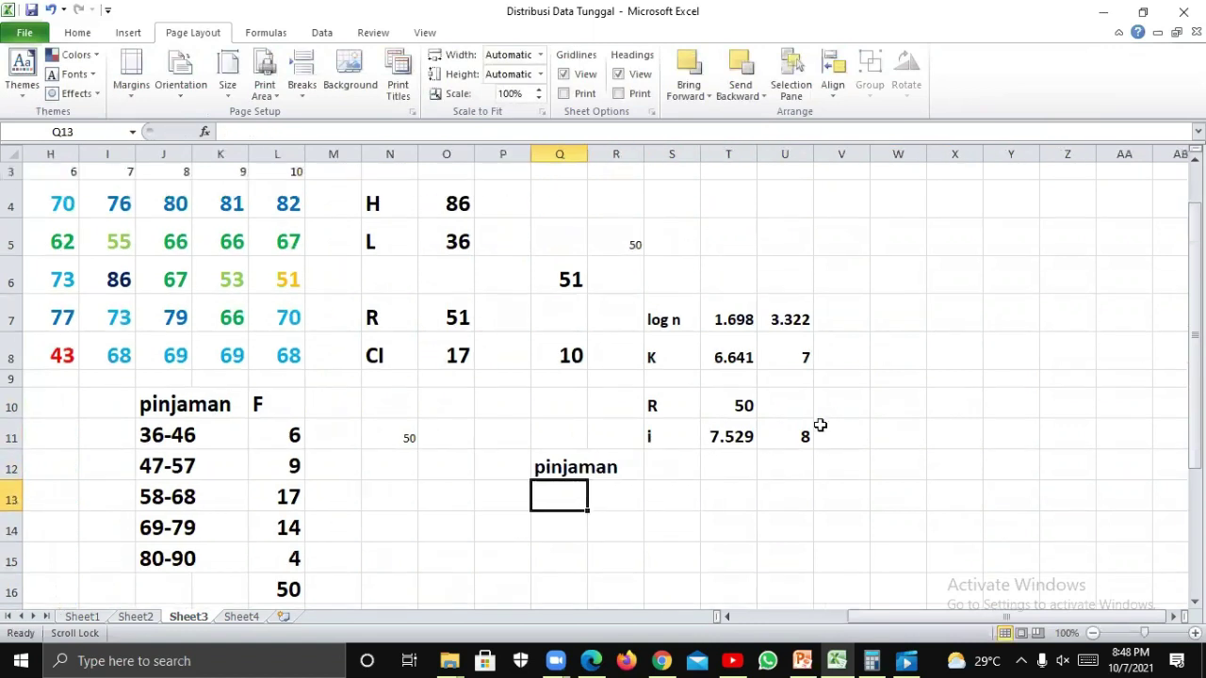
pyautogui.click(661, 469)
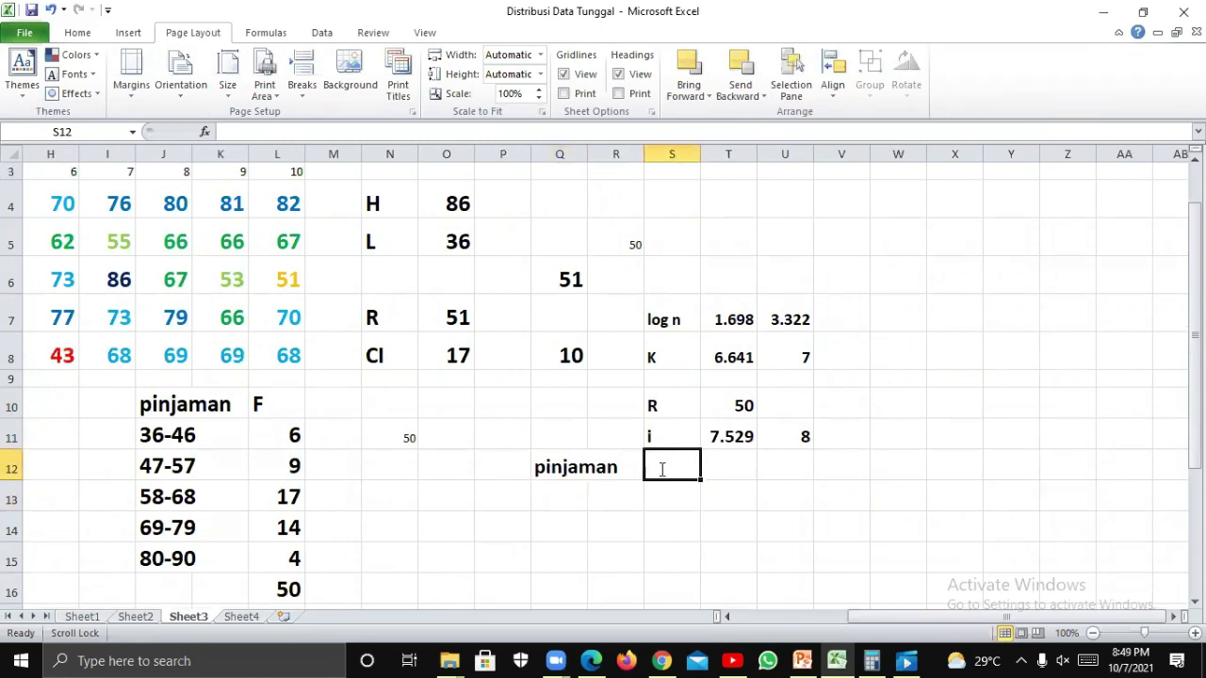
pyautogui.write('F')
# Enter the first class interval 36-42 in Q13 under the pinjaman heading.
pyautogui.click(561, 504)
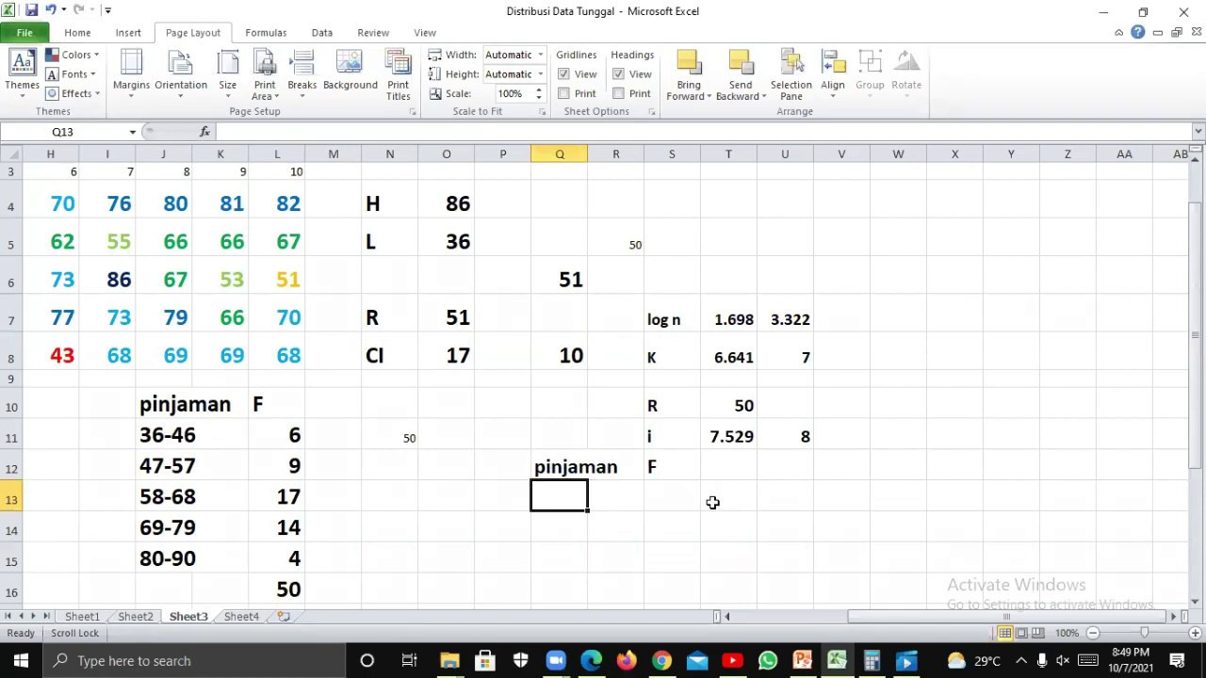
pyautogui.write('36')
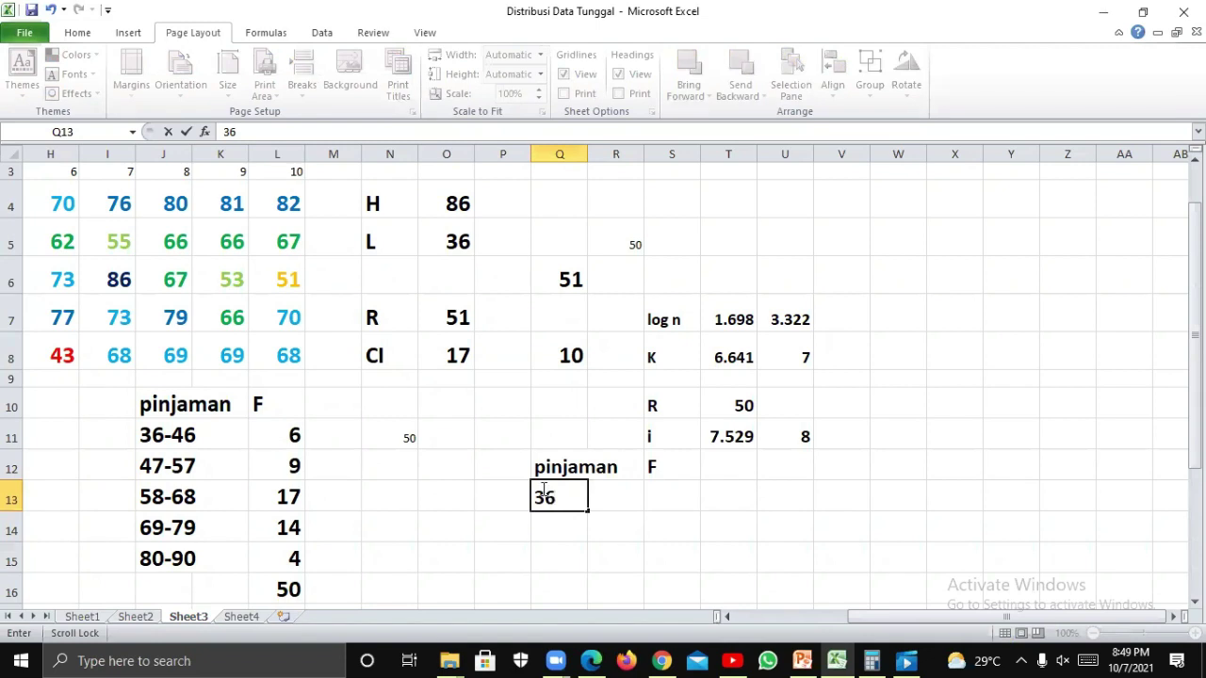
pyautogui.write('-')
pyautogui.write('42')
pyautogui.press('Return')
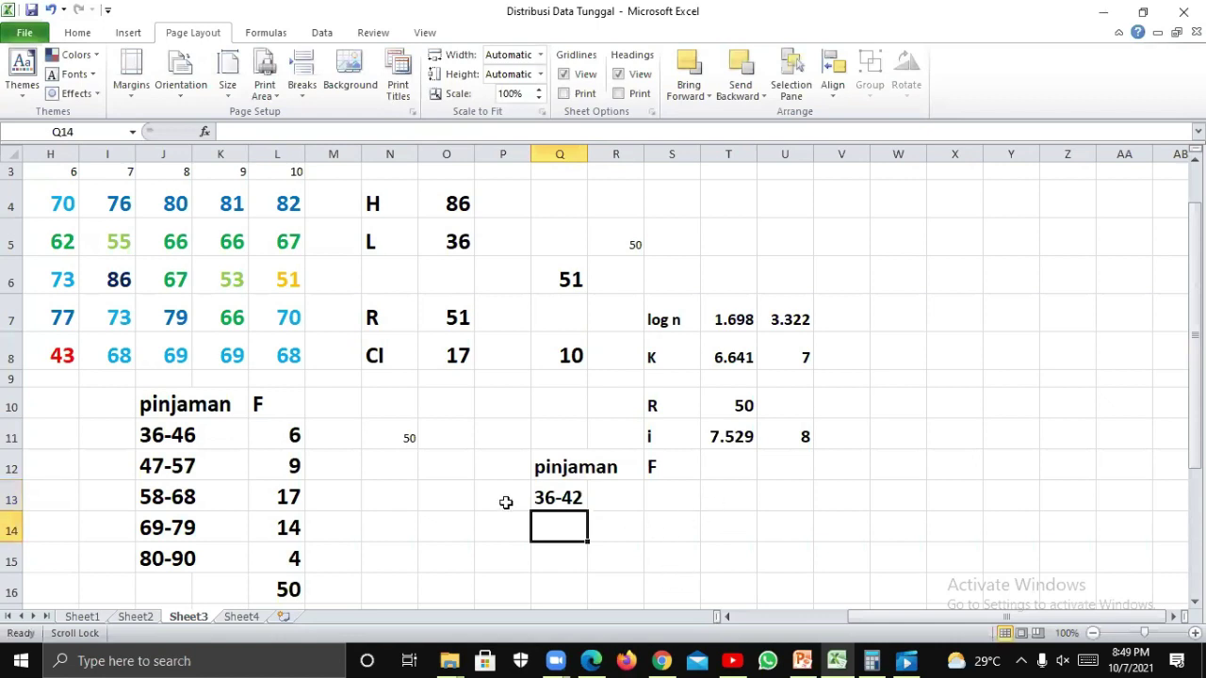
# Calculate the difference between the first class limits in O13 with the formula =42-36.
pyautogui.click(448, 507)
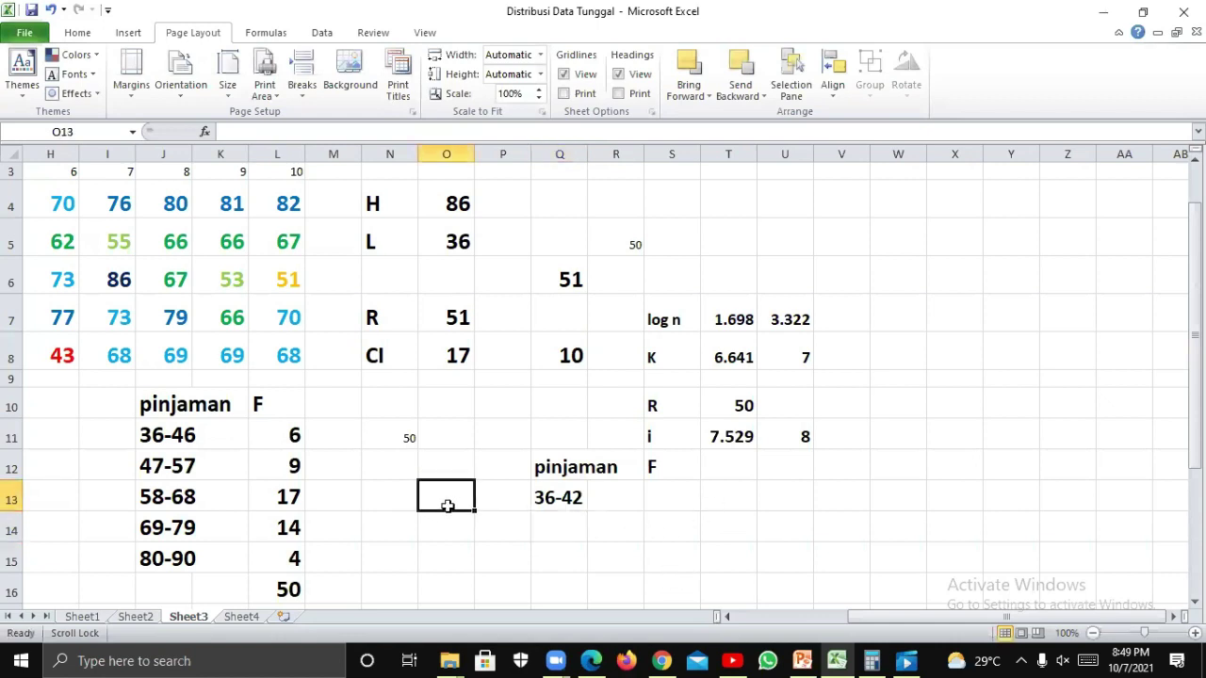
pyautogui.write('-')
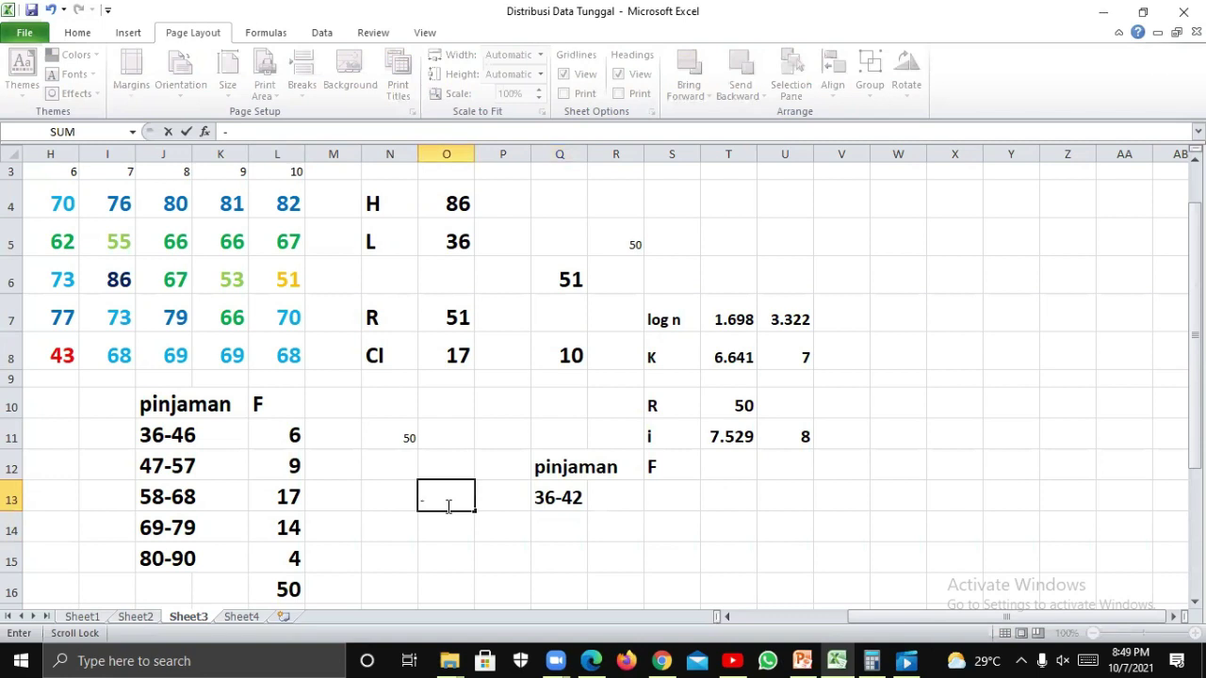
pyautogui.press('BackSpace')
pyautogui.write('=')
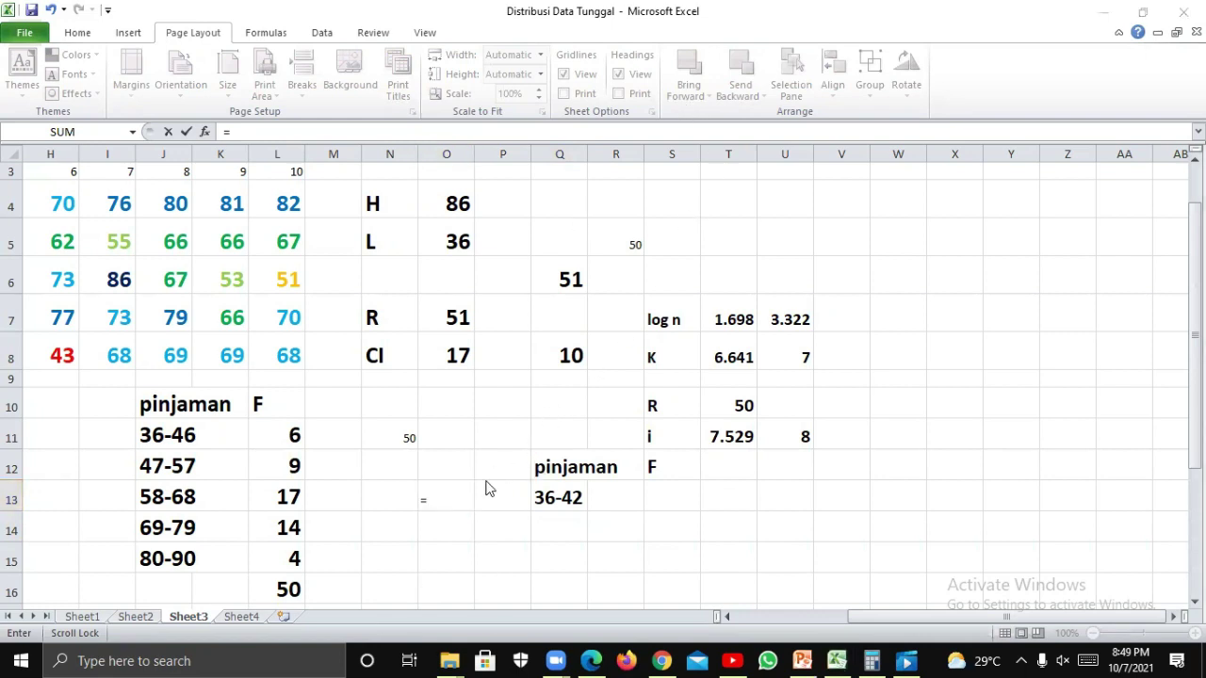
pyautogui.click(420, 495)
pyautogui.write('4')
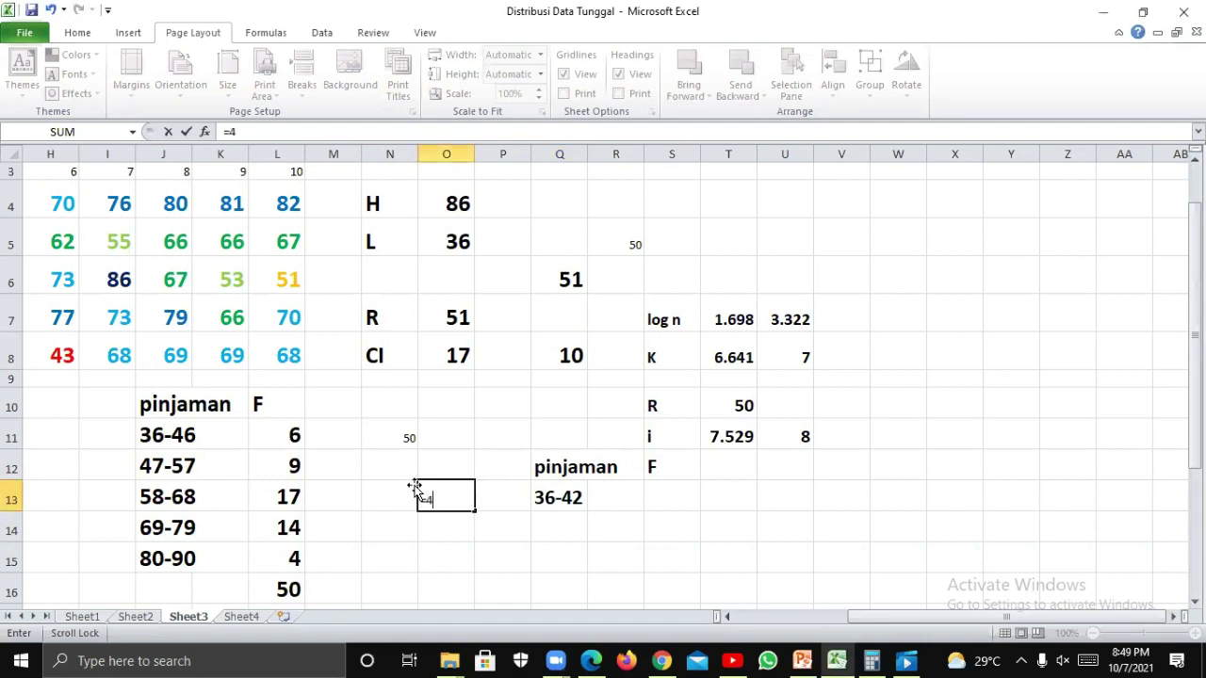
pyautogui.write('2-36')
pyautogui.press('Return')
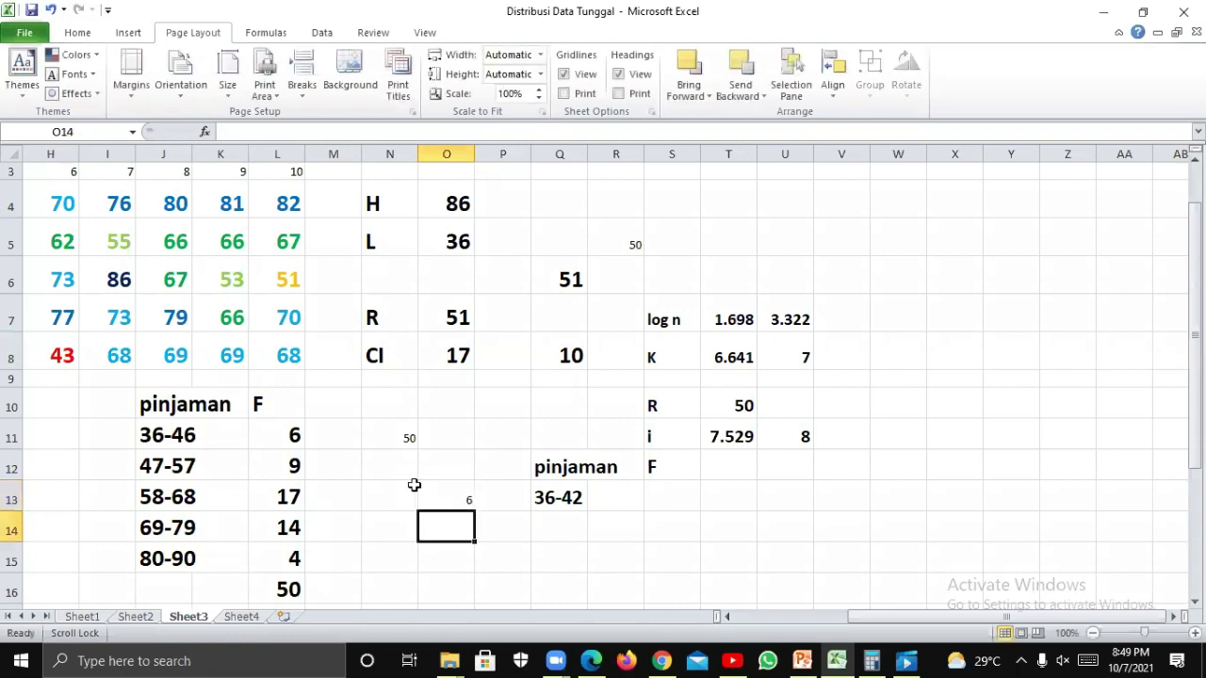
# Change the class difference formula in O13 to =44-36.
pyautogui.click(465, 499)
pyautogui.doubleClick(466, 500)
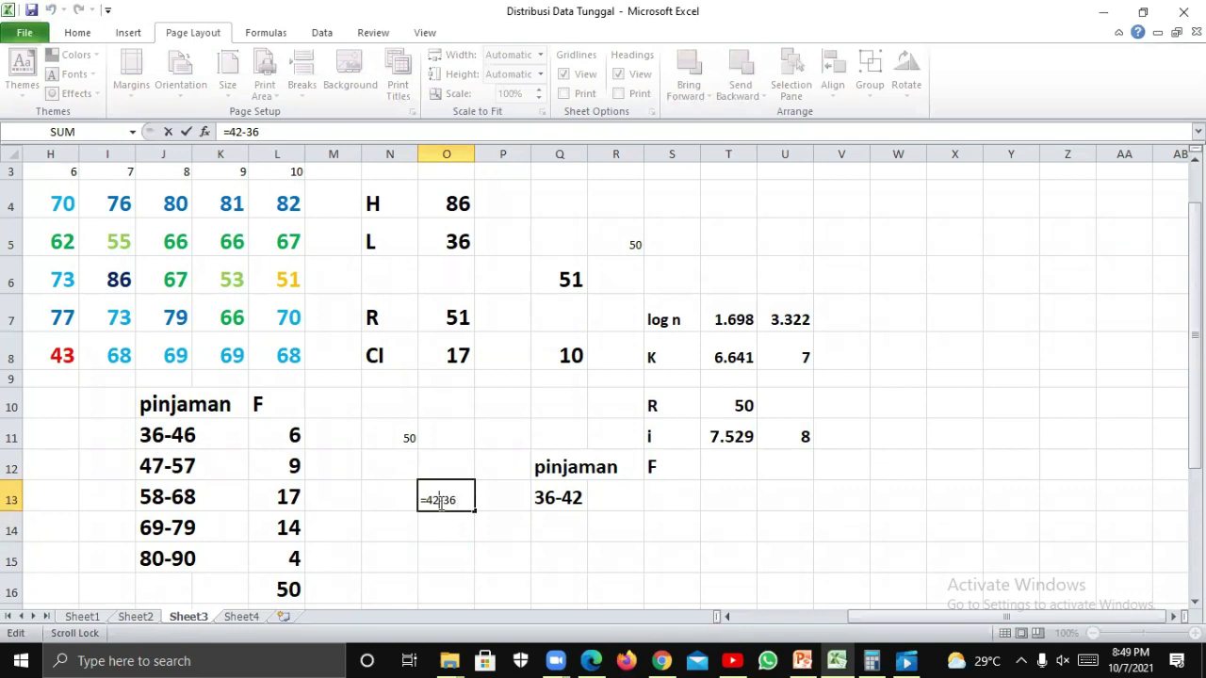
pyautogui.press('BackSpace')
pyautogui.write('4')
pyautogui.press('Return')
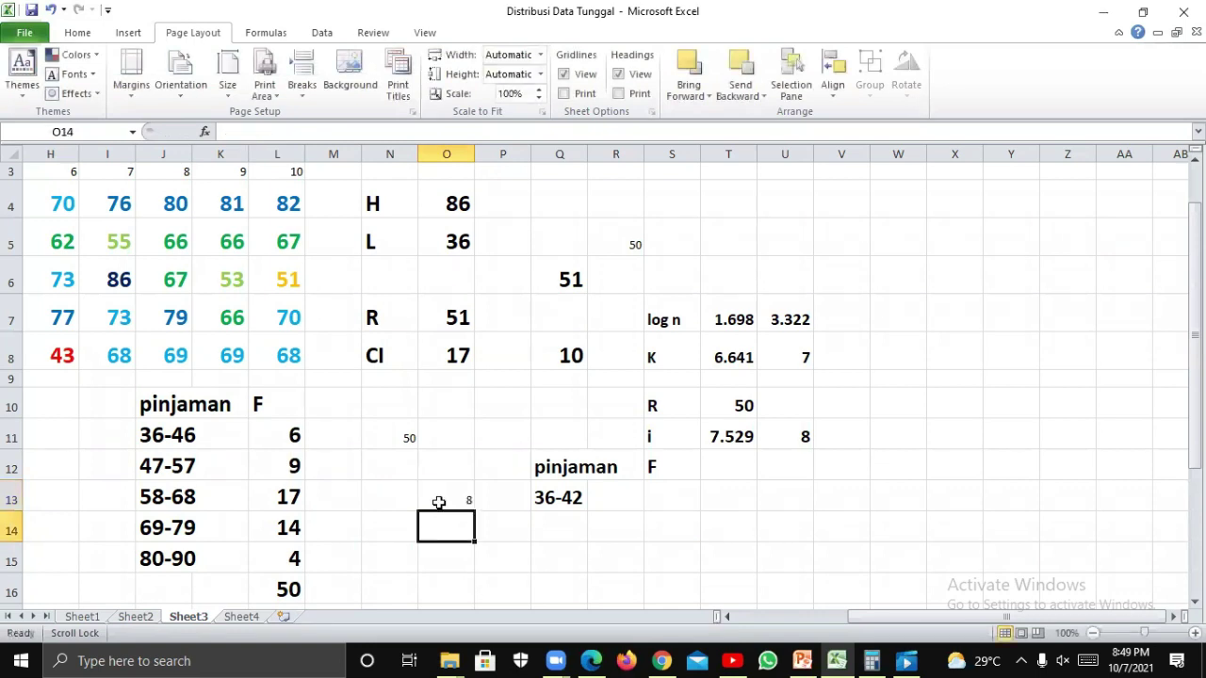
# Change the first class interval in Q13 to 36-44.
pyautogui.click(582, 502)
pyautogui.doubleClick(584, 501)
pyautogui.press('BackSpace')
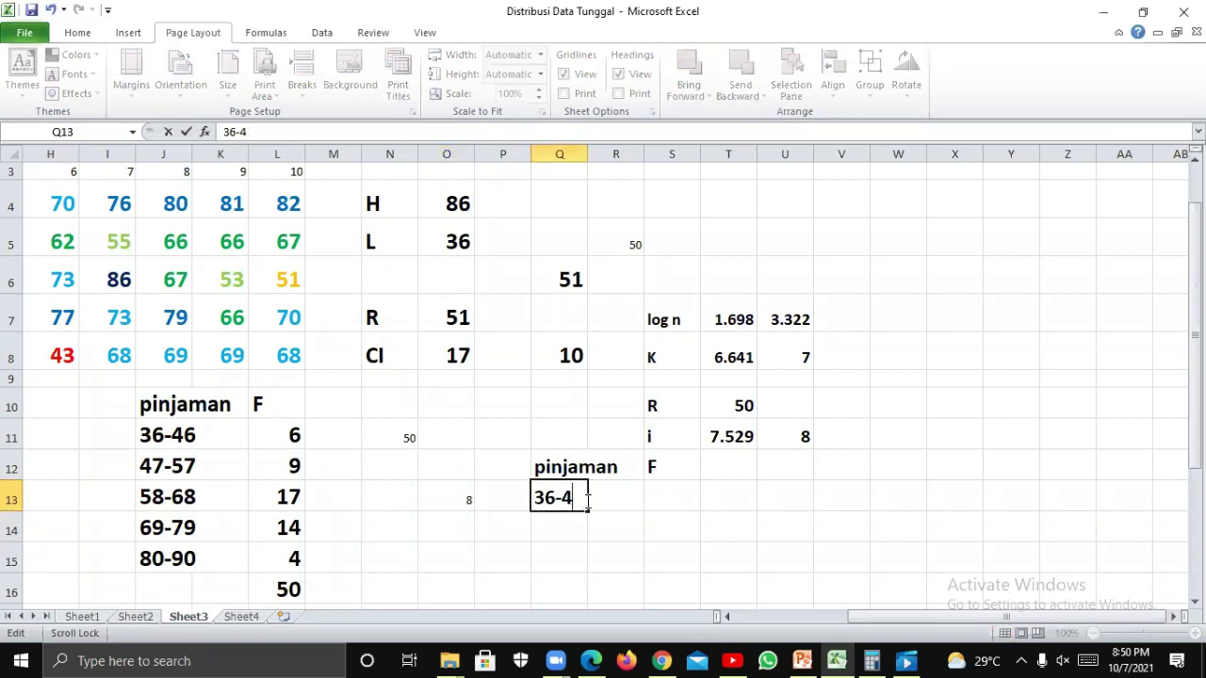
pyautogui.write('8')
pyautogui.press('BackSpace')
pyautogui.write('4')
pyautogui.press('Return')
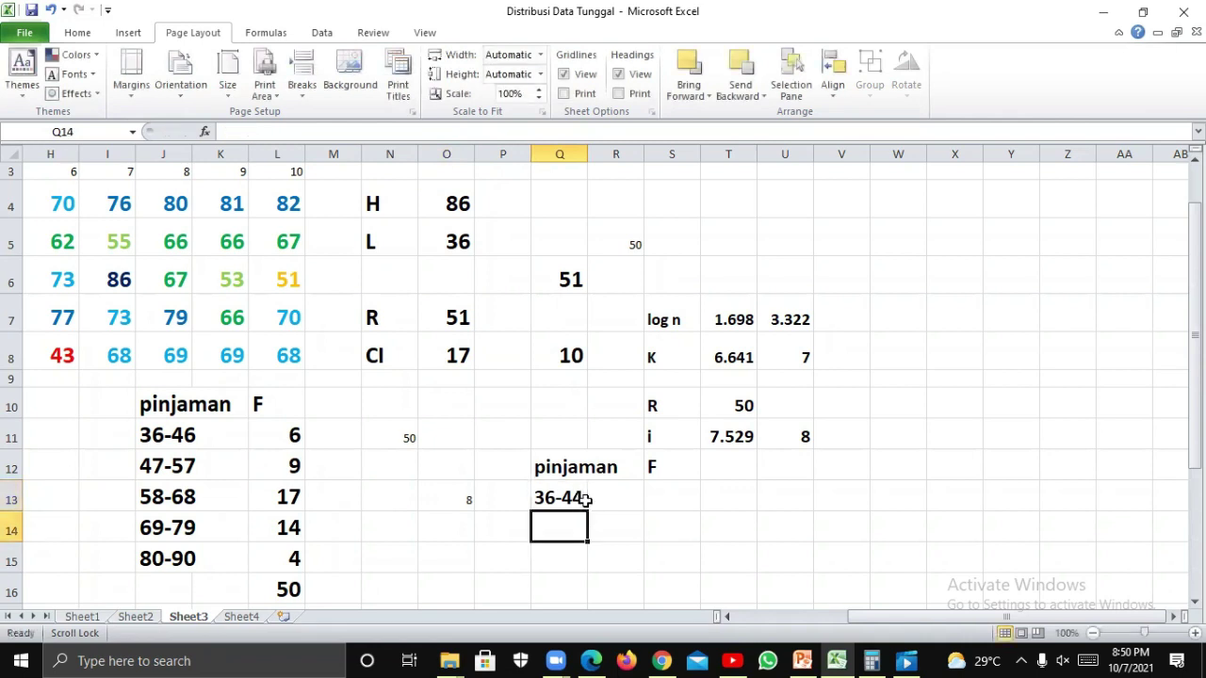
# Review the difference formula in O13 and start the second class in Q14 with "45-".
pyautogui.doubleClick(463, 495)
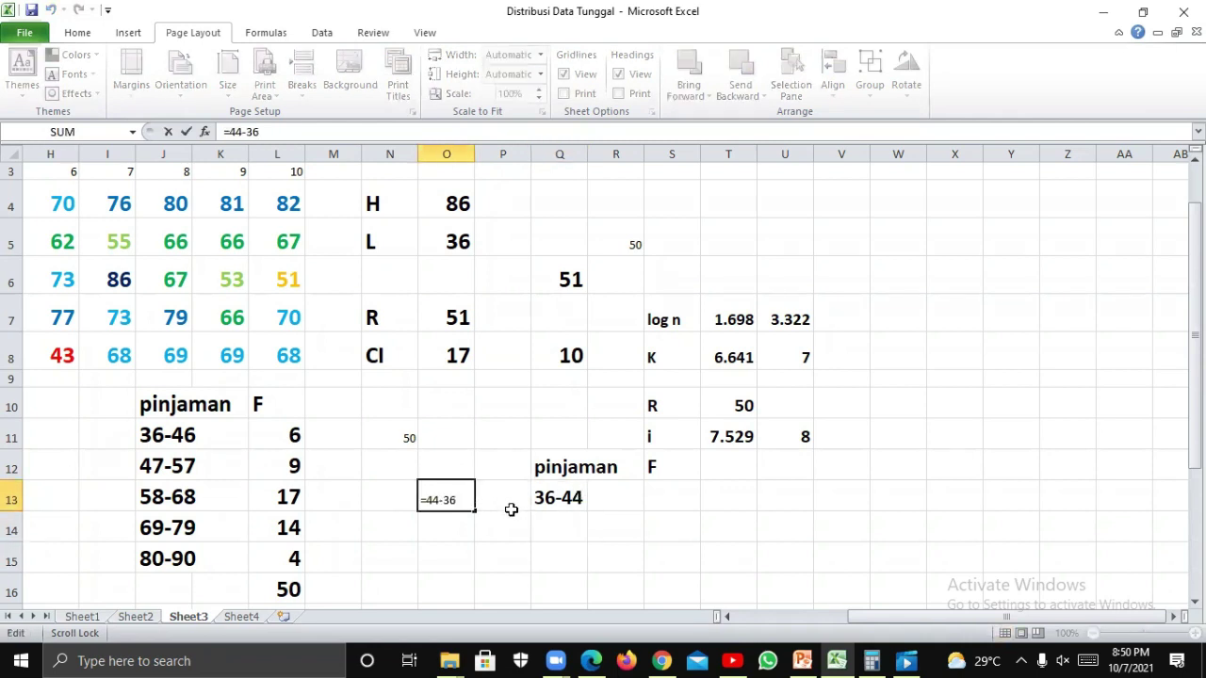
pyautogui.click(581, 523)
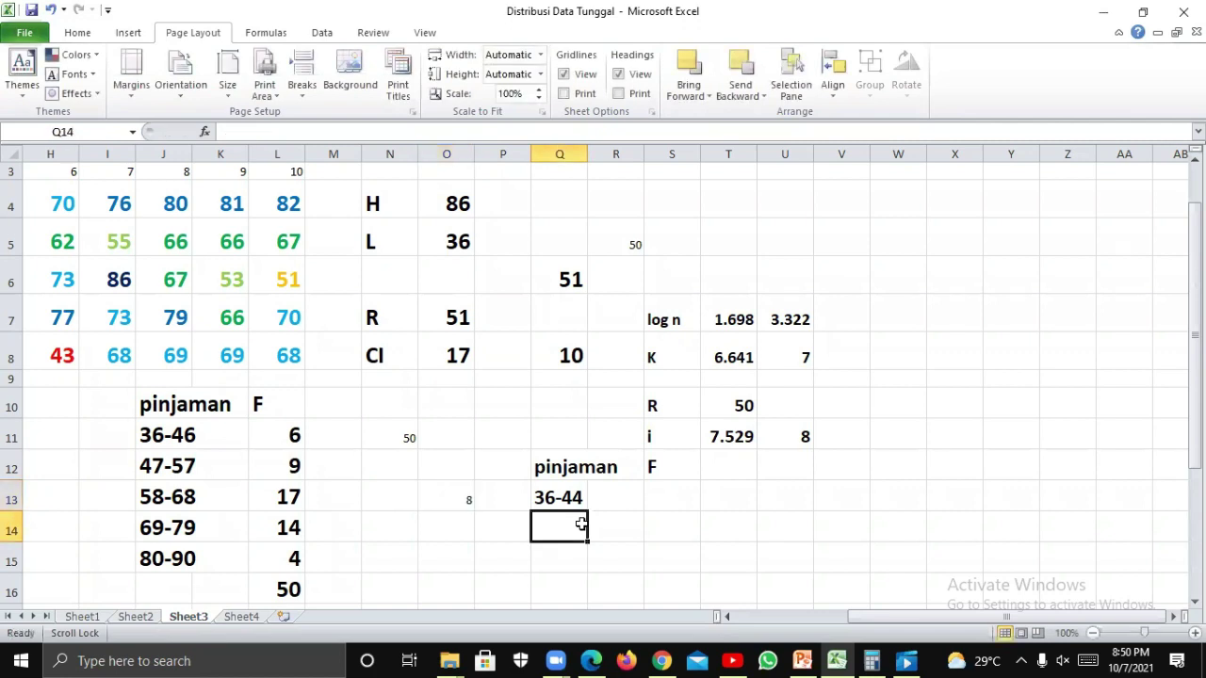
pyautogui.write('45')
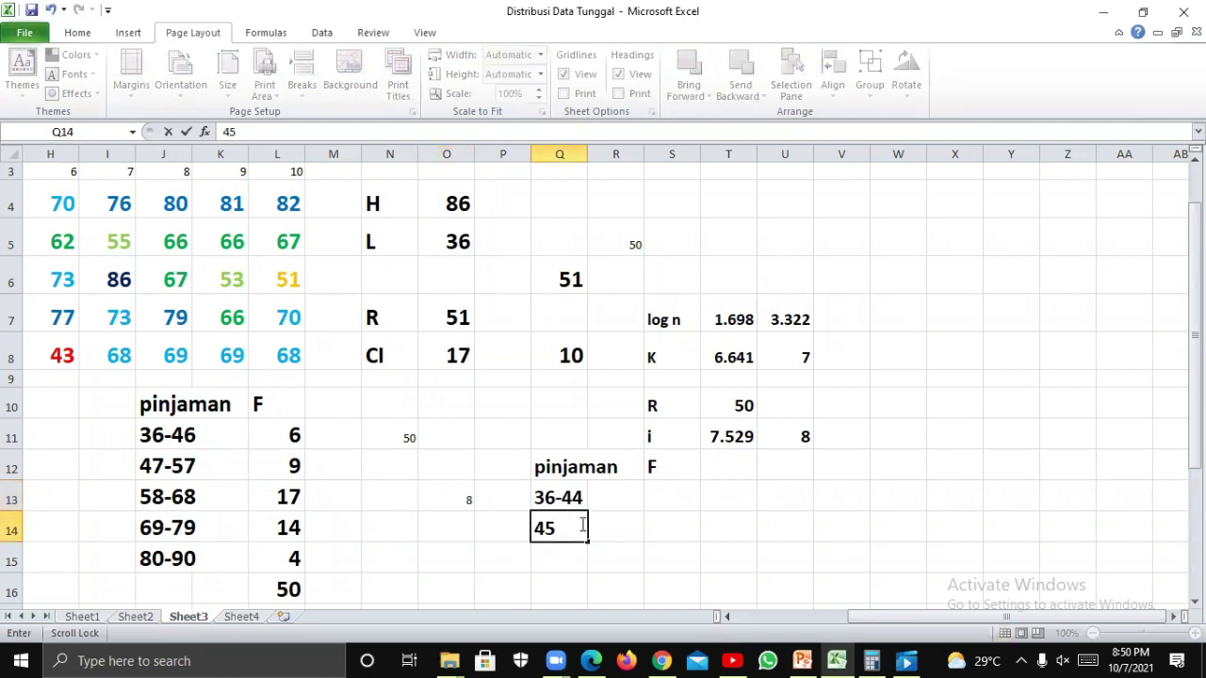
pyautogui.write('-')
# Change the difference formula in O13 to =45-54 to check the second class's limits.
pyautogui.doubleClick(462, 498)
pyautogui.press('Left')
pyautogui.press('Left')
pyautogui.press('Left')
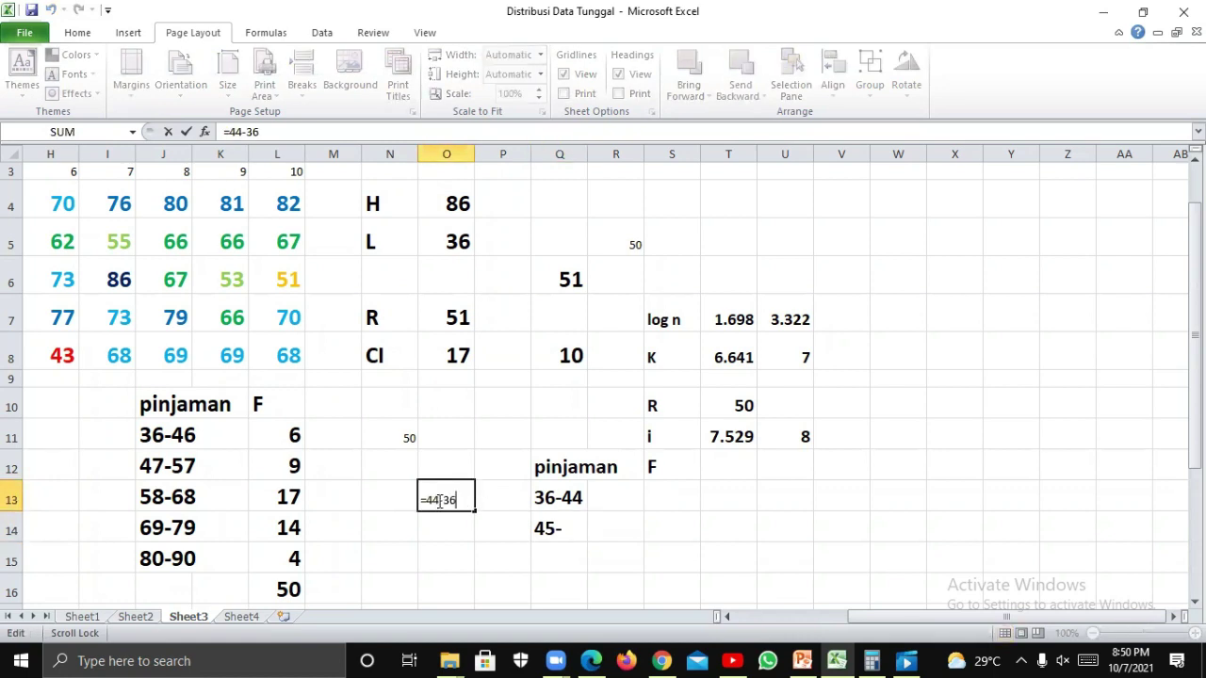
pyautogui.press('BackSpace')
pyautogui.write('5')
pyautogui.click(463, 502)
pyautogui.press('BackSpace')
pyautogui.press('BackSpace')
pyautogui.write('54')
pyautogui.press('Return')
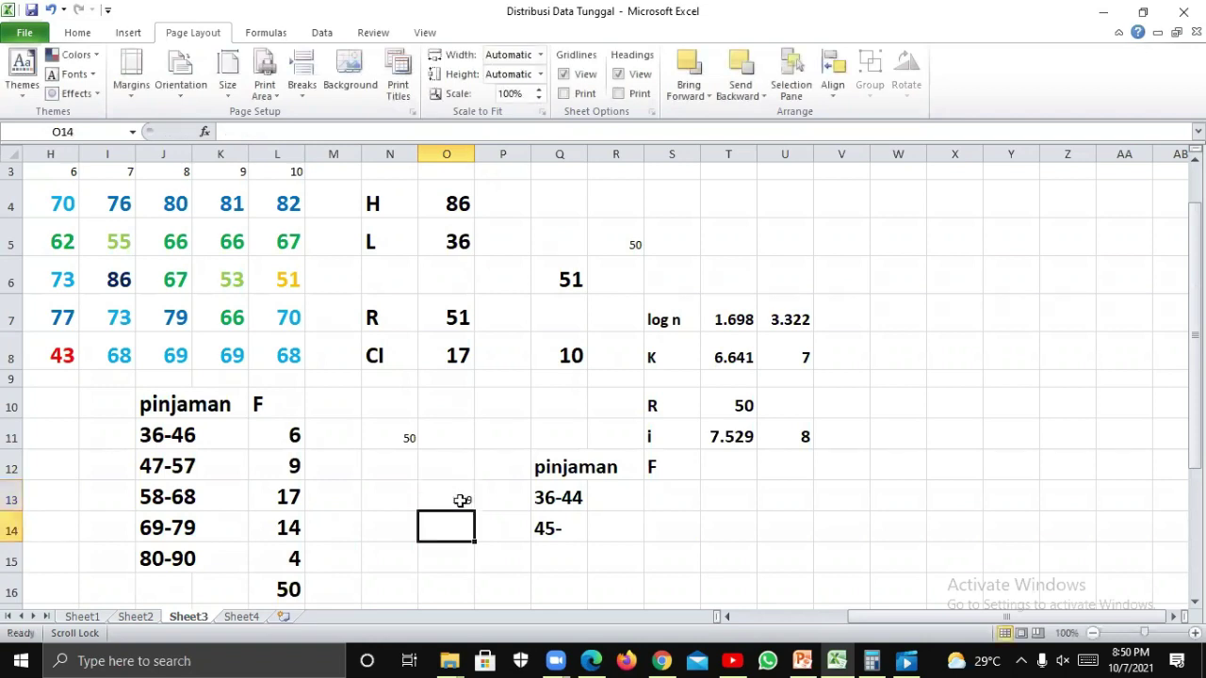
# Set the difference formula in O13 to =45-53 and complete the second class interval in Q14 as 45-53.
pyautogui.doubleClick(463, 500)
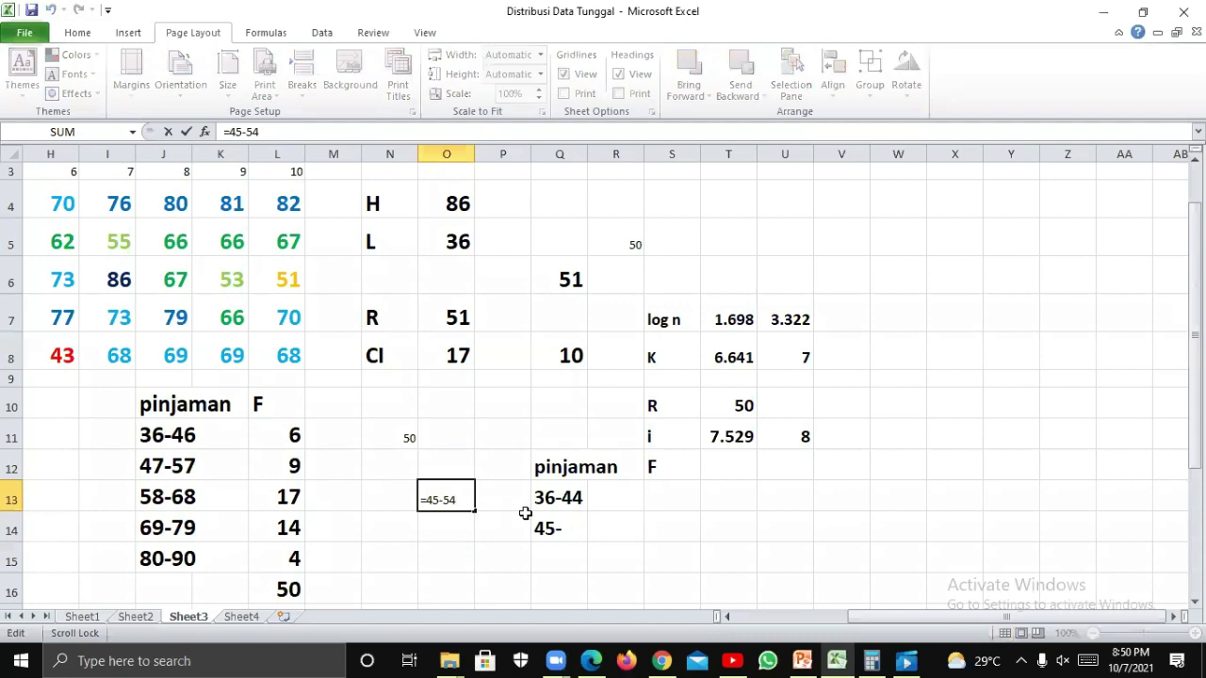
pyautogui.press('BackSpace')
pyautogui.write('3')
pyautogui.press('Return')
pyautogui.doubleClick(571, 530)
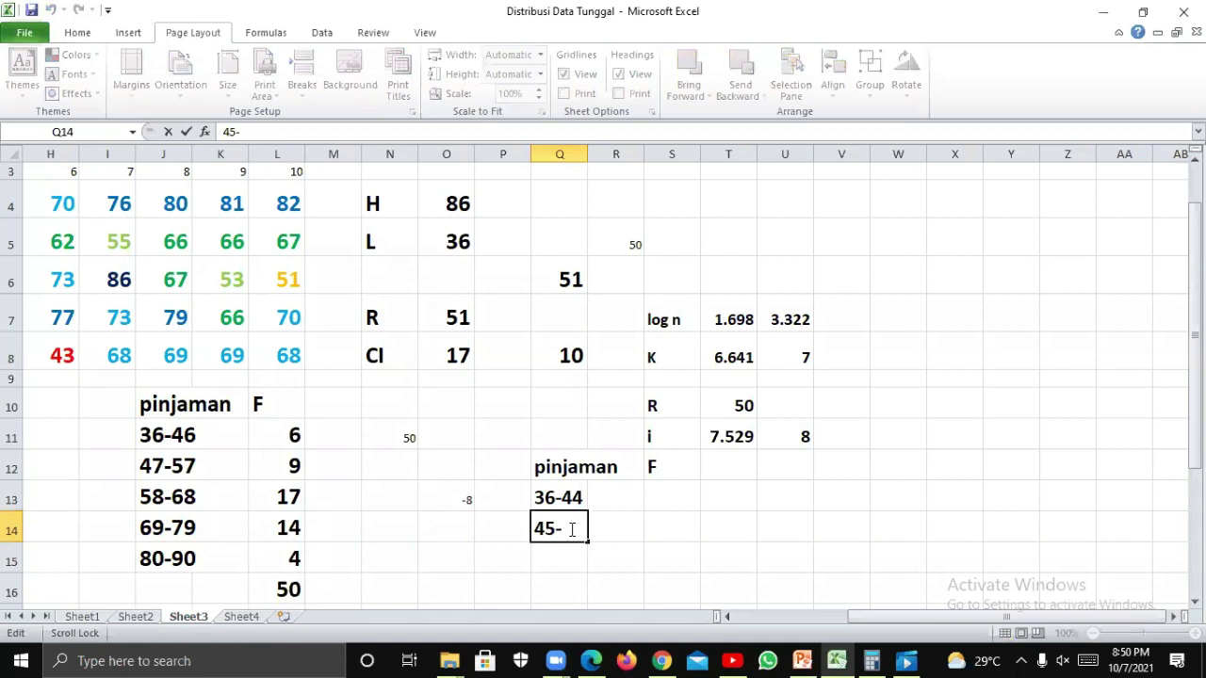
pyautogui.write('53')
pyautogui.press('Return')
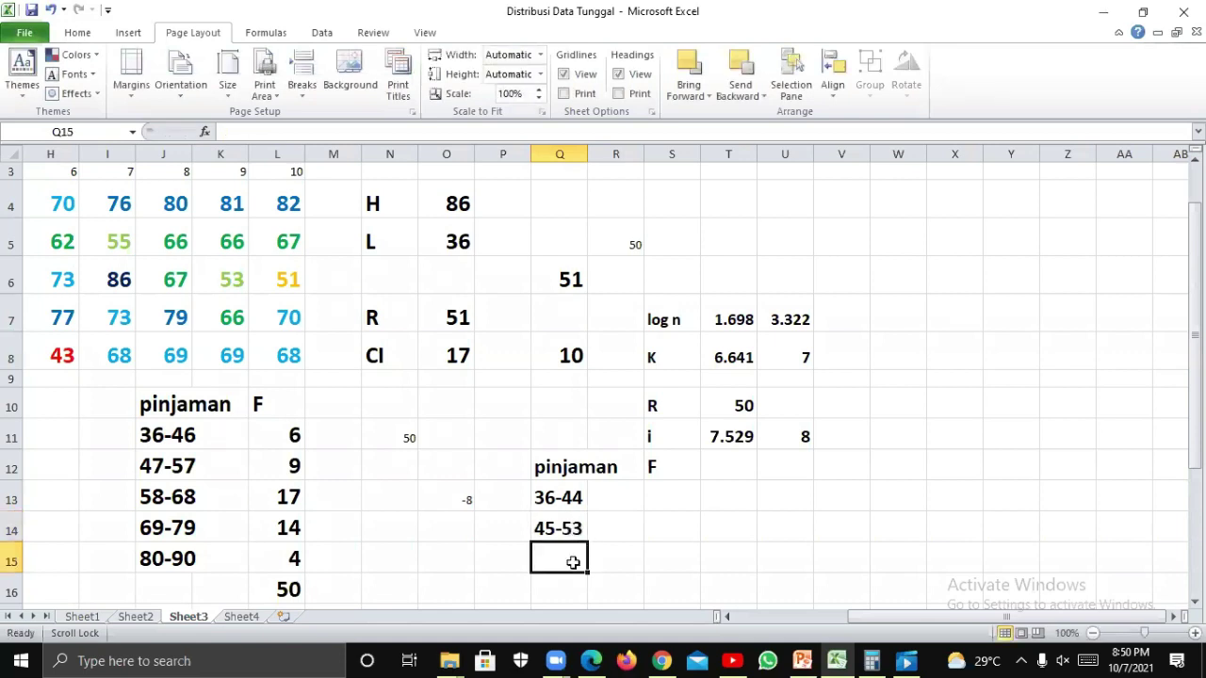
# Start the third class interval in Q15 with "54-".
pyautogui.scroll(-2, 573, 563)
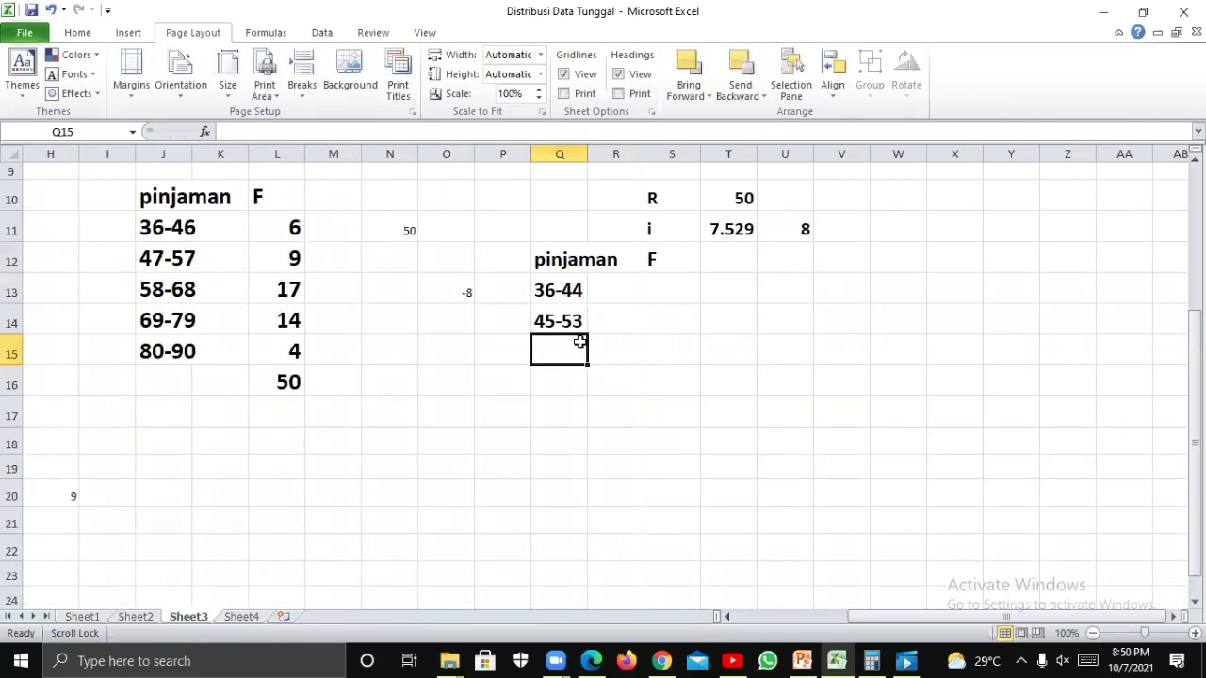
pyautogui.write('54')
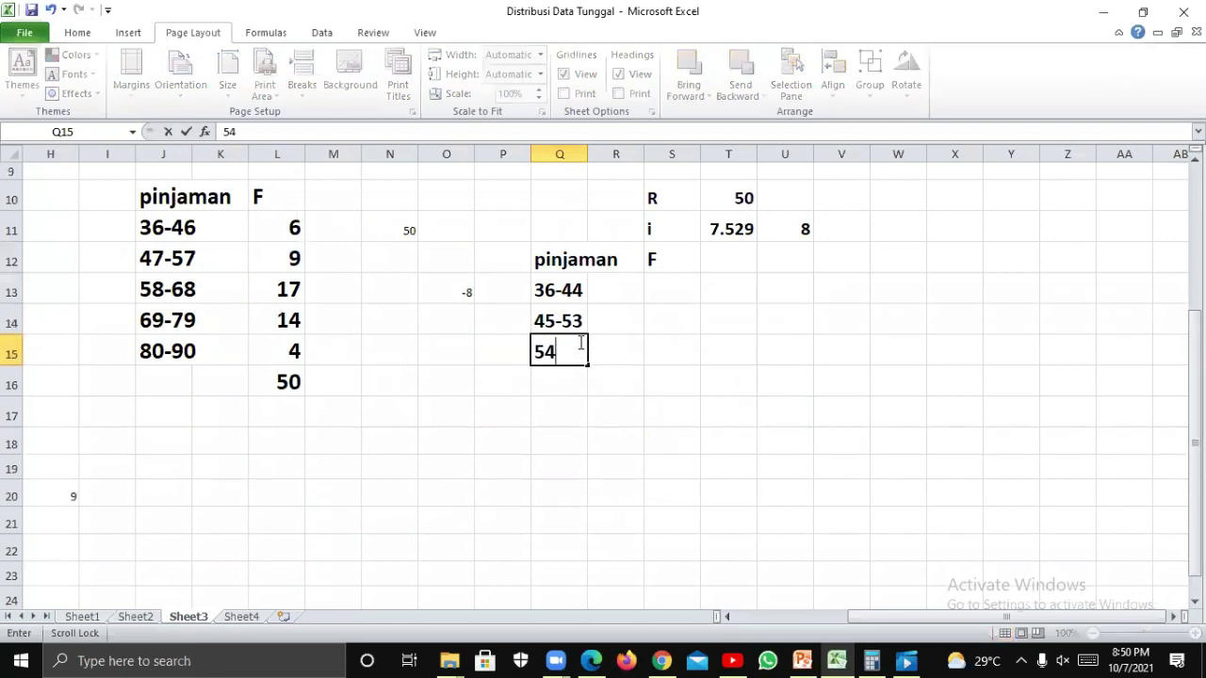
pyautogui.write('-')
pyautogui.press('Return')
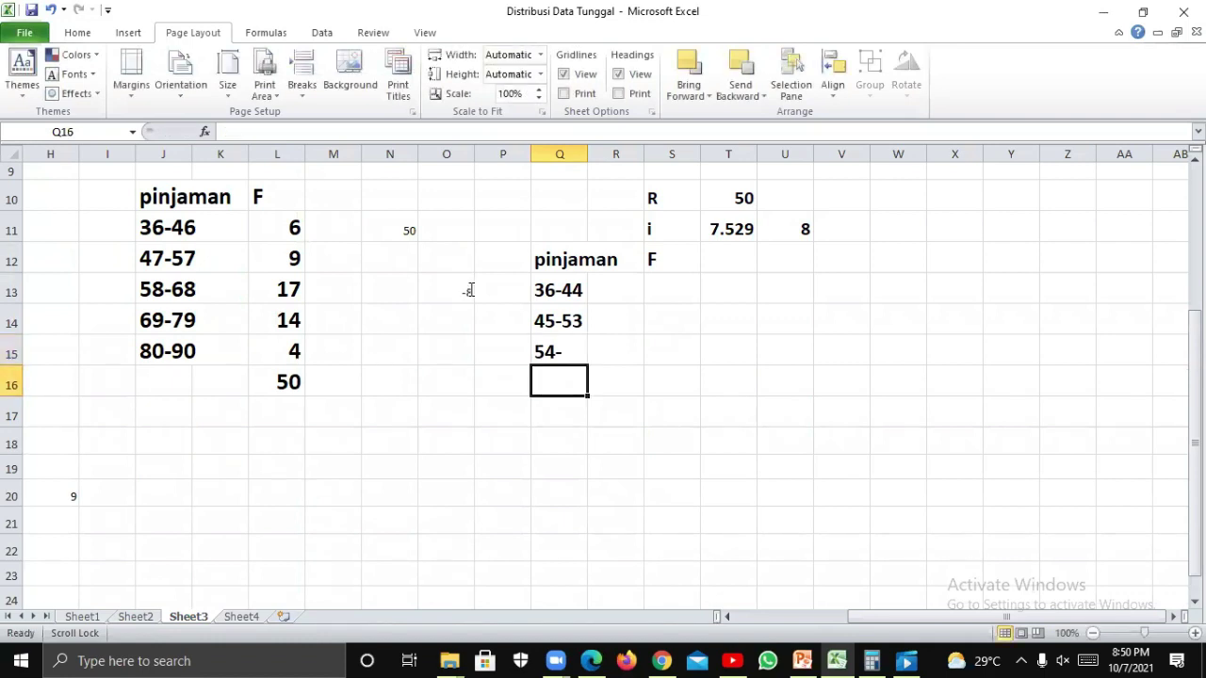
# Change the difference formula in O13 to =54-63 to check the third class's limits.
pyautogui.doubleClick(470, 291)
pyautogui.press('Left')
pyautogui.press('Left')
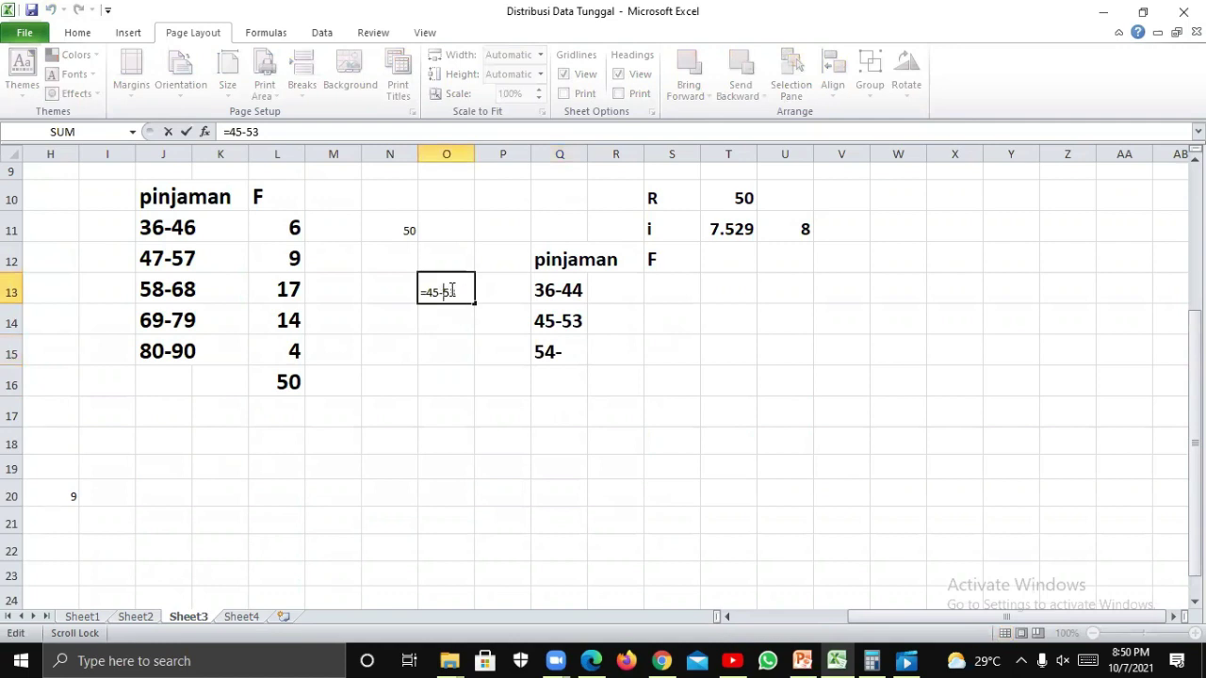
pyautogui.press('BackSpace')
pyautogui.press('BackSpace')
pyautogui.press('BackSpace')
pyautogui.click(452, 291)
pyautogui.press('BackSpace')
pyautogui.write('4-63')
pyautogui.press('Return')
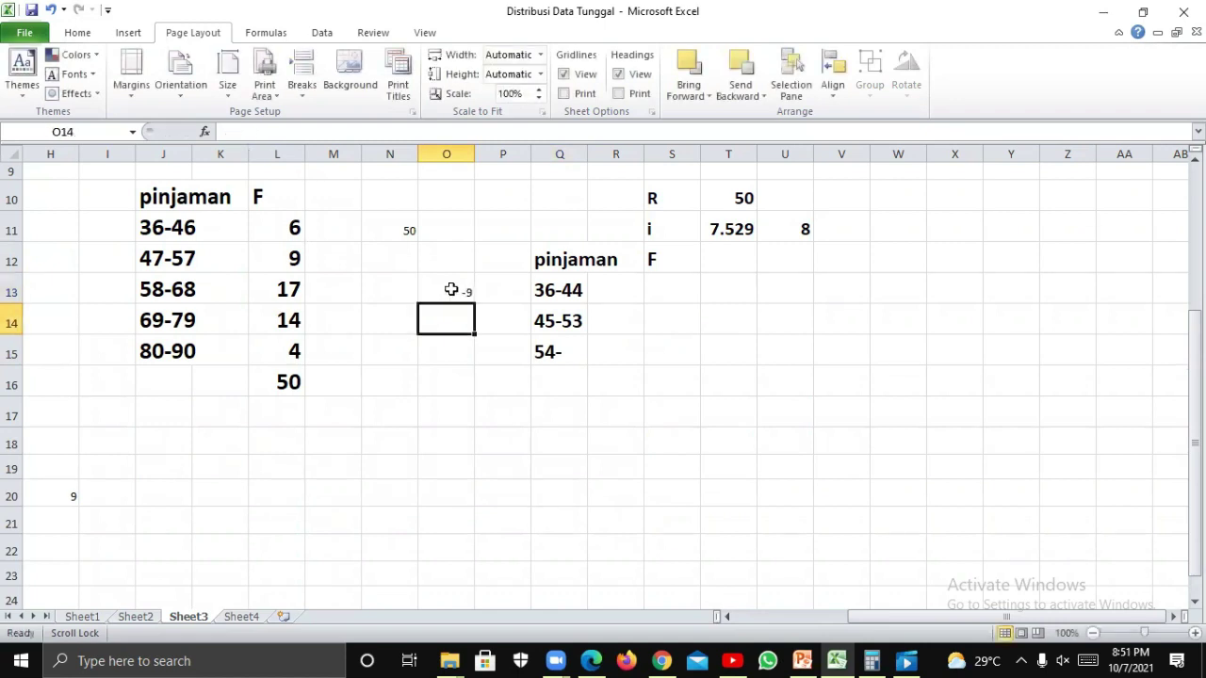
# Correct the difference formula in O13 to =54-62 and complete the third class interval in Q15 as 54-62.
pyautogui.doubleClick(455, 291)
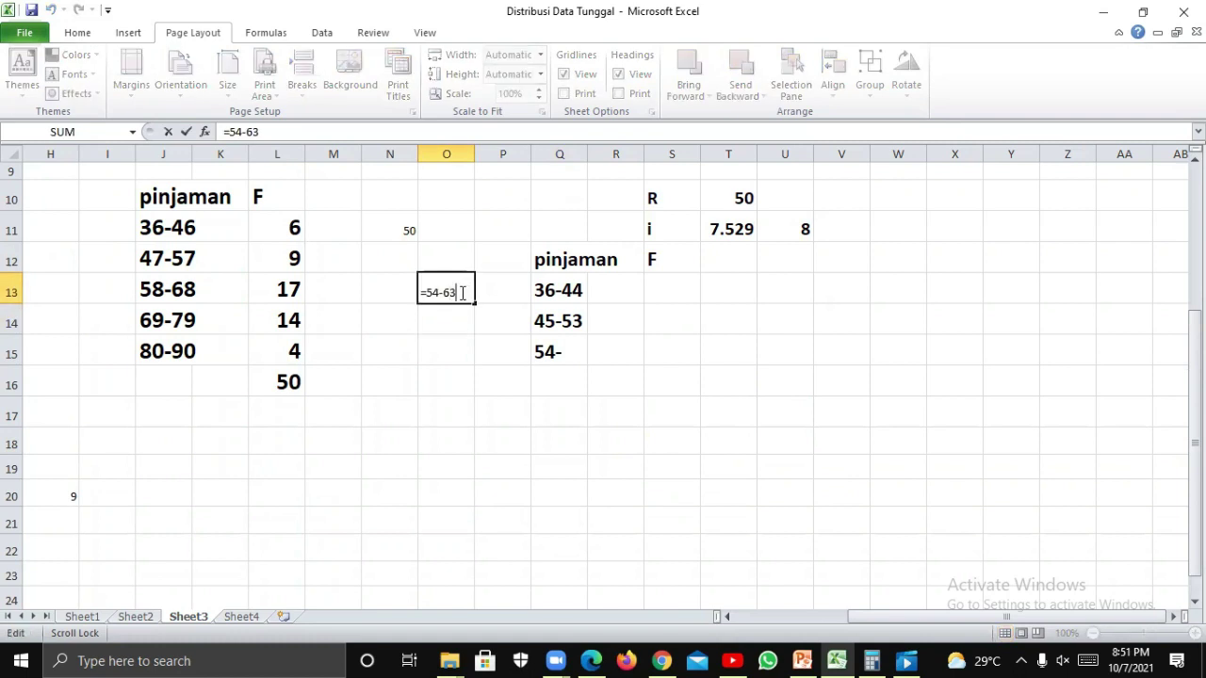
pyautogui.press('BackSpace')
pyautogui.write('2')
pyautogui.press('Return')
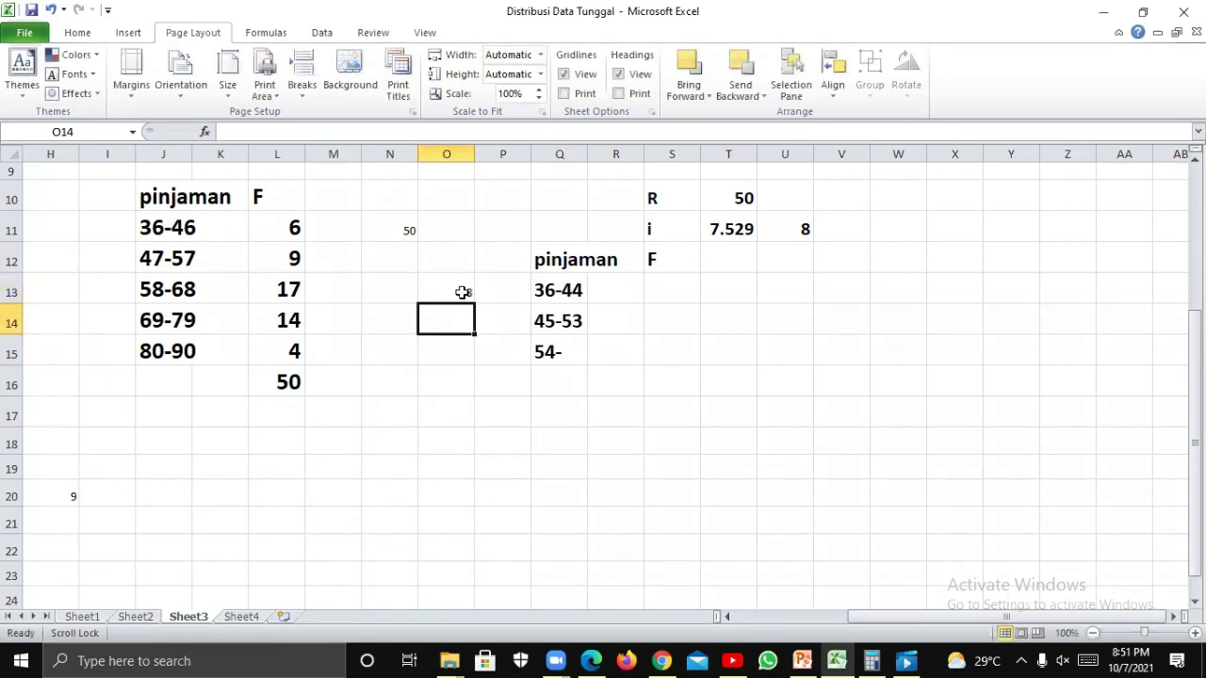
pyautogui.doubleClick(564, 350)
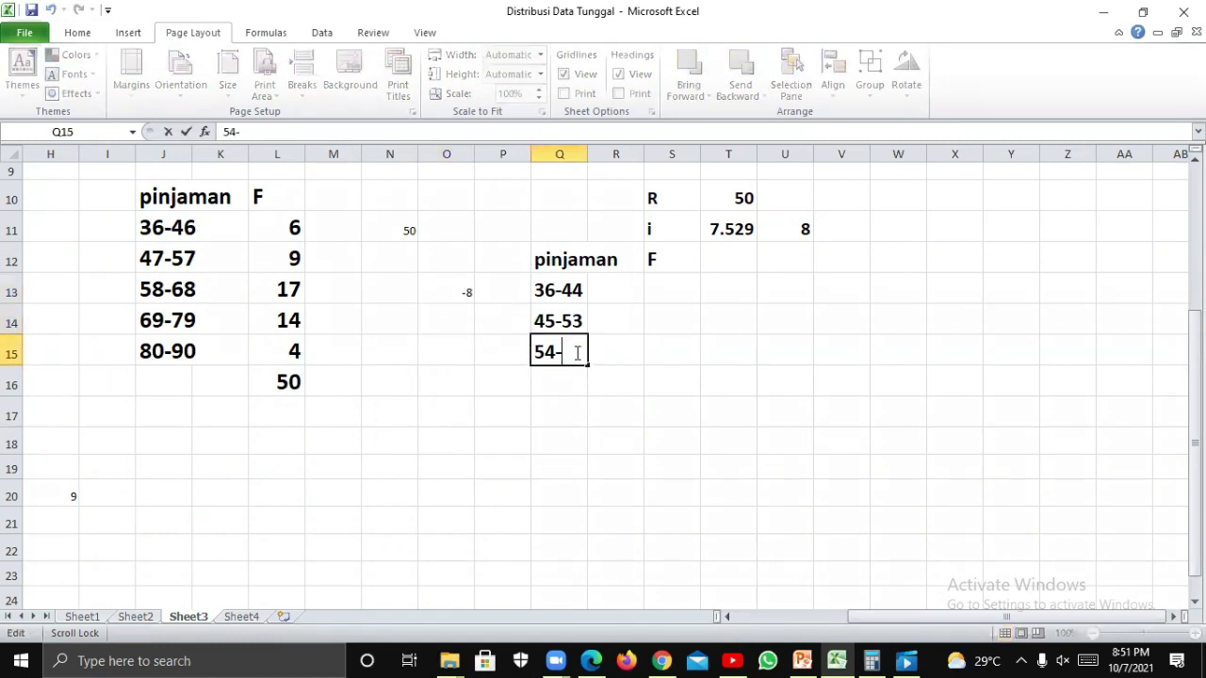
pyautogui.write('62')
pyautogui.press('Return')
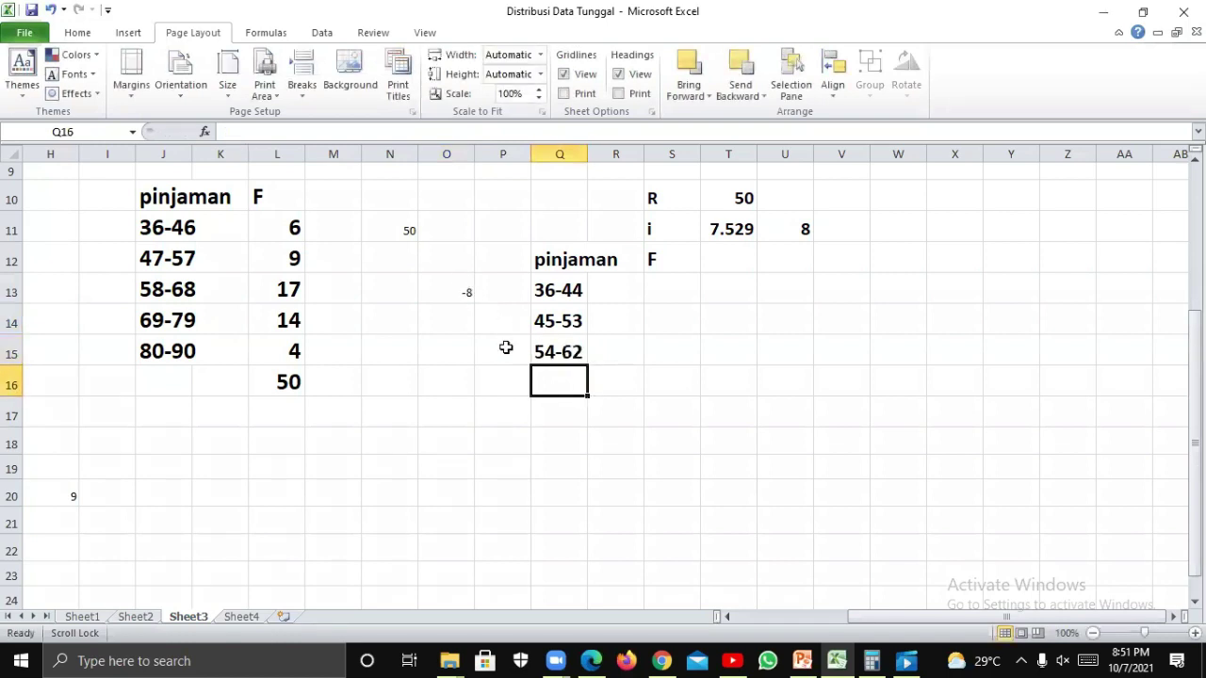
# Enter the fourth class's lower limit 63 in Q16 and check its limits with =63-71 in O13.
pyautogui.write('63')
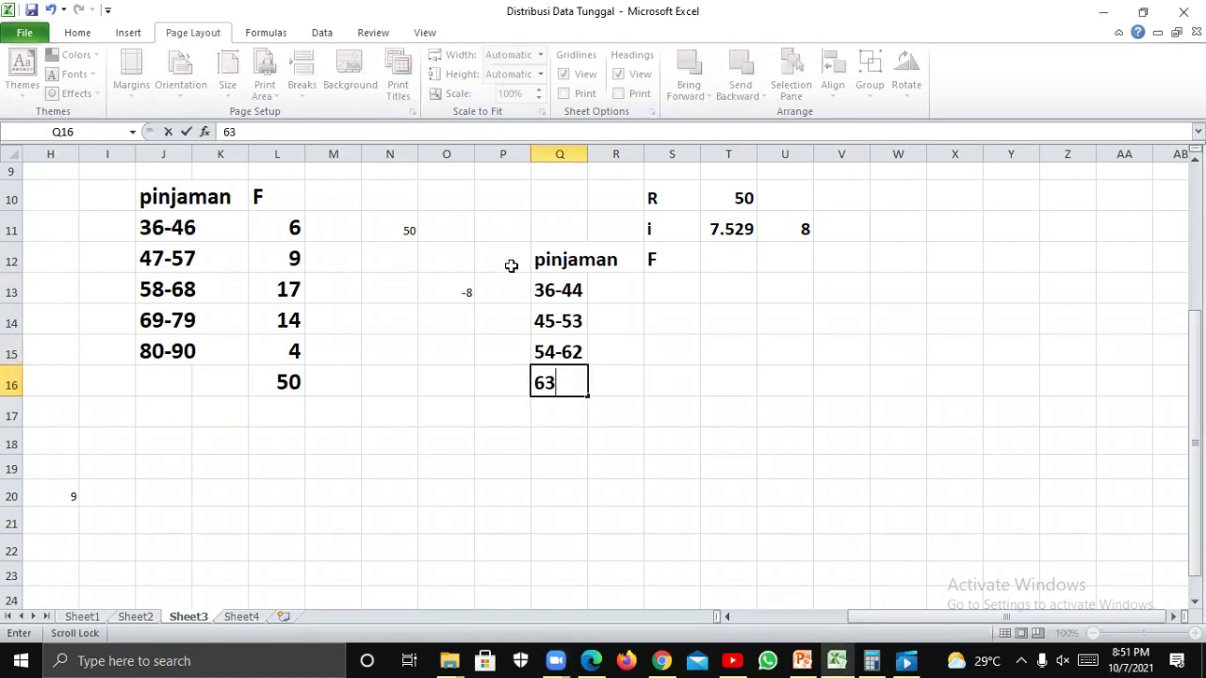
pyautogui.doubleClick(467, 293)
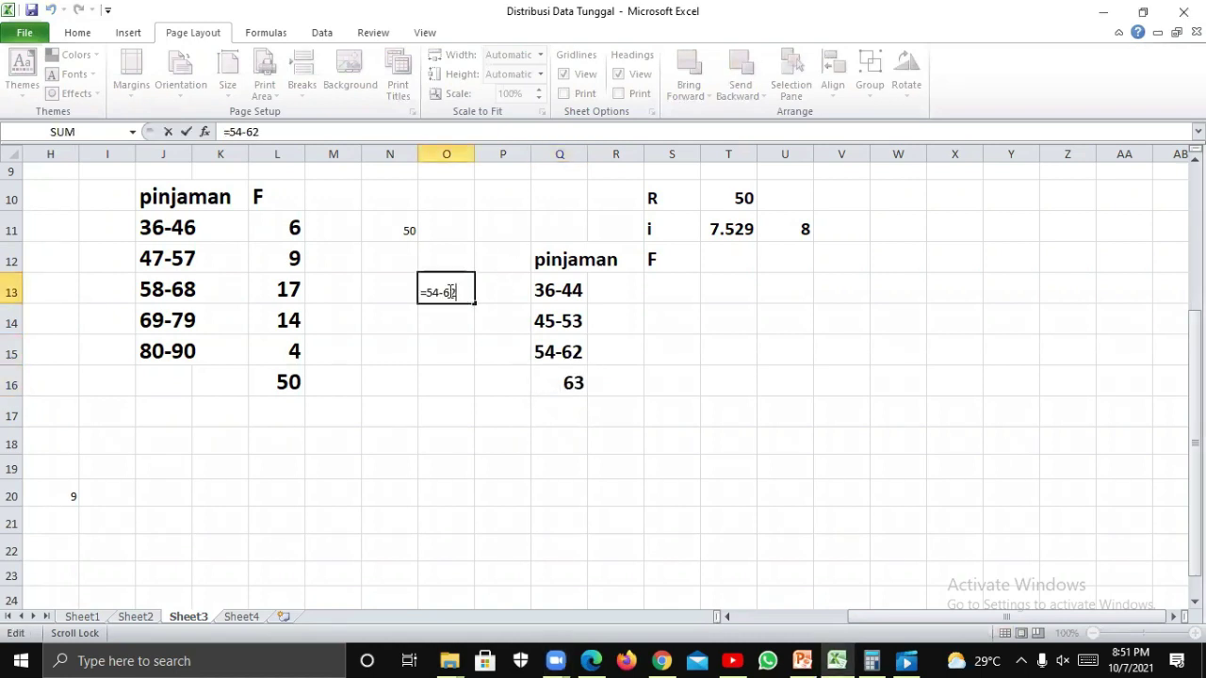
pyautogui.press('BackSpace')
pyautogui.write('3')
pyautogui.press('BackSpace')
pyautogui.press('BackSpace')
pyautogui.press('BackSpace')
pyautogui.press('Right')
pyautogui.press('Right')
pyautogui.write('-')
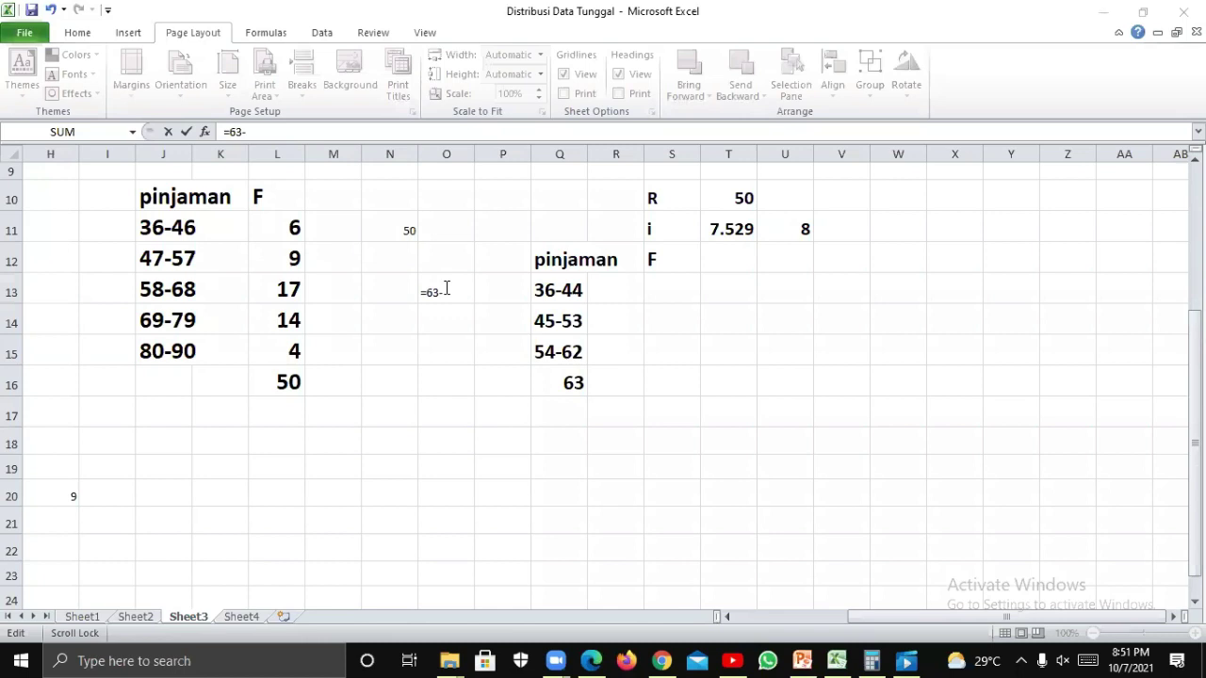
pyautogui.click(455, 292)
pyautogui.write('71')
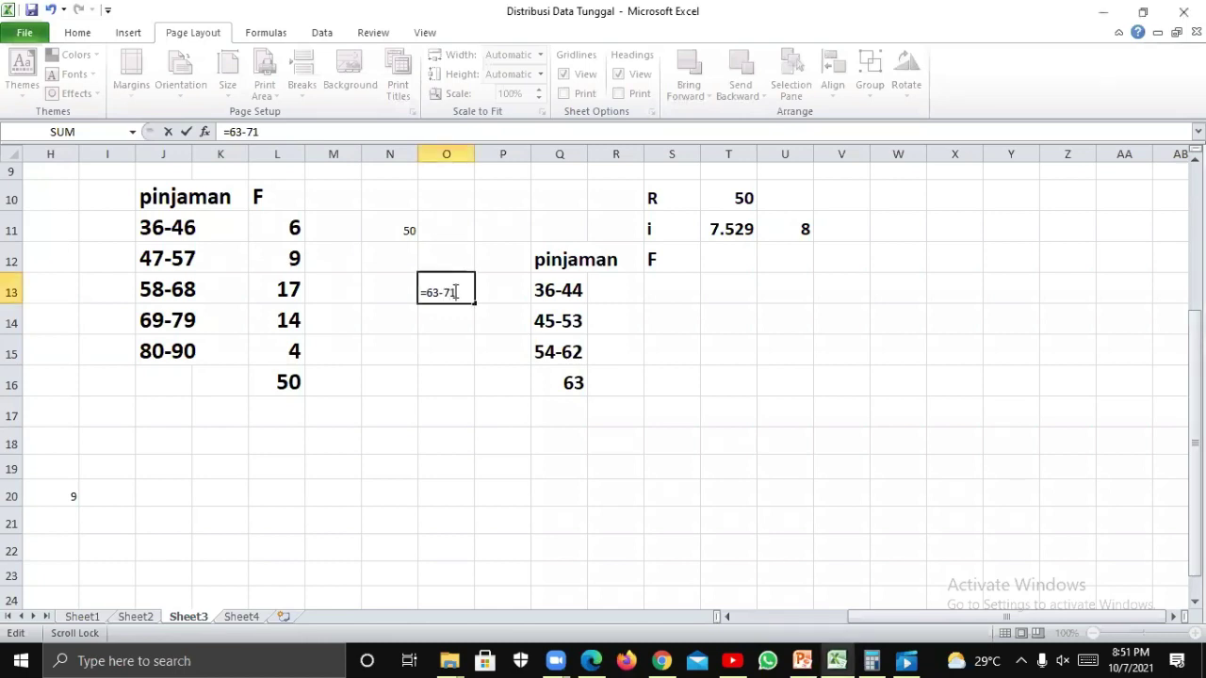
pyautogui.press('Return')
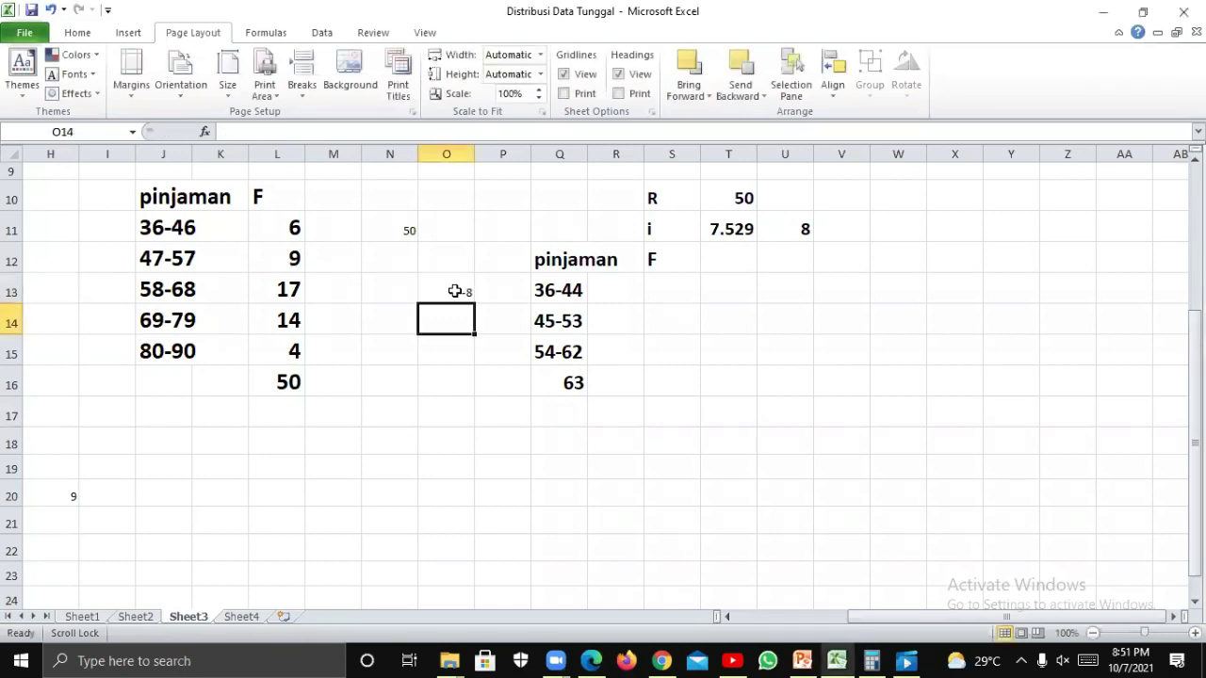
# Complete the fourth class interval in Q16 as 63-71.
pyautogui.doubleClick(581, 383)
pyautogui.write('-')
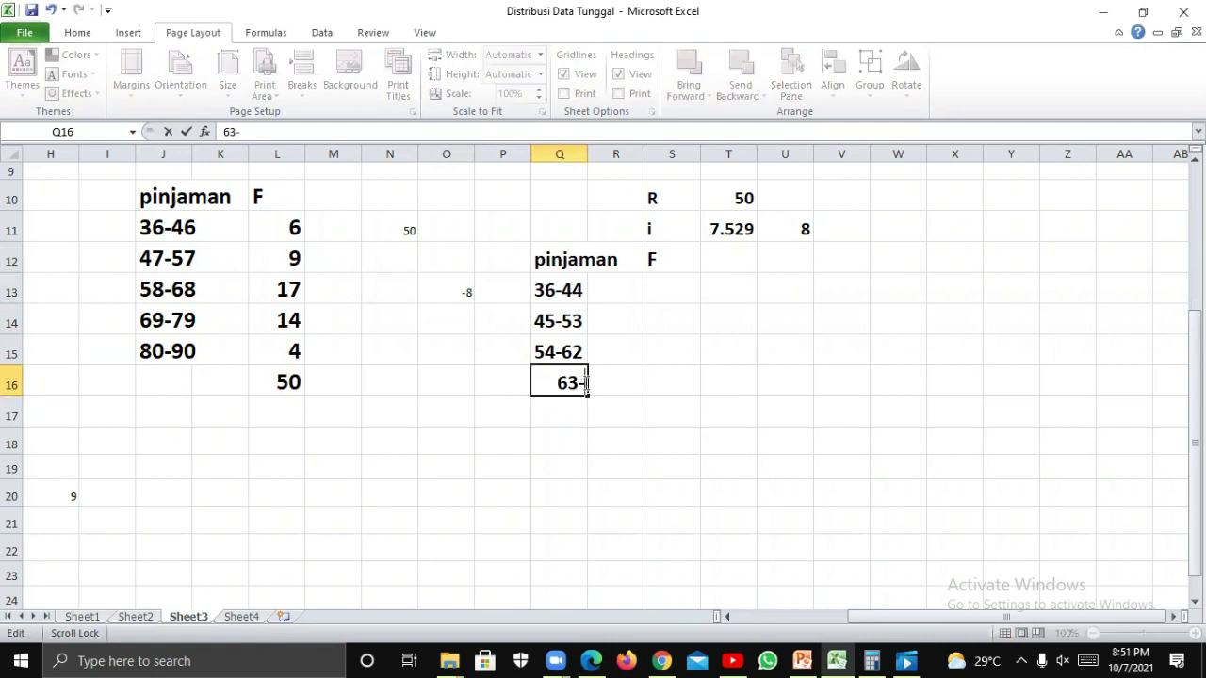
pyautogui.write('71')
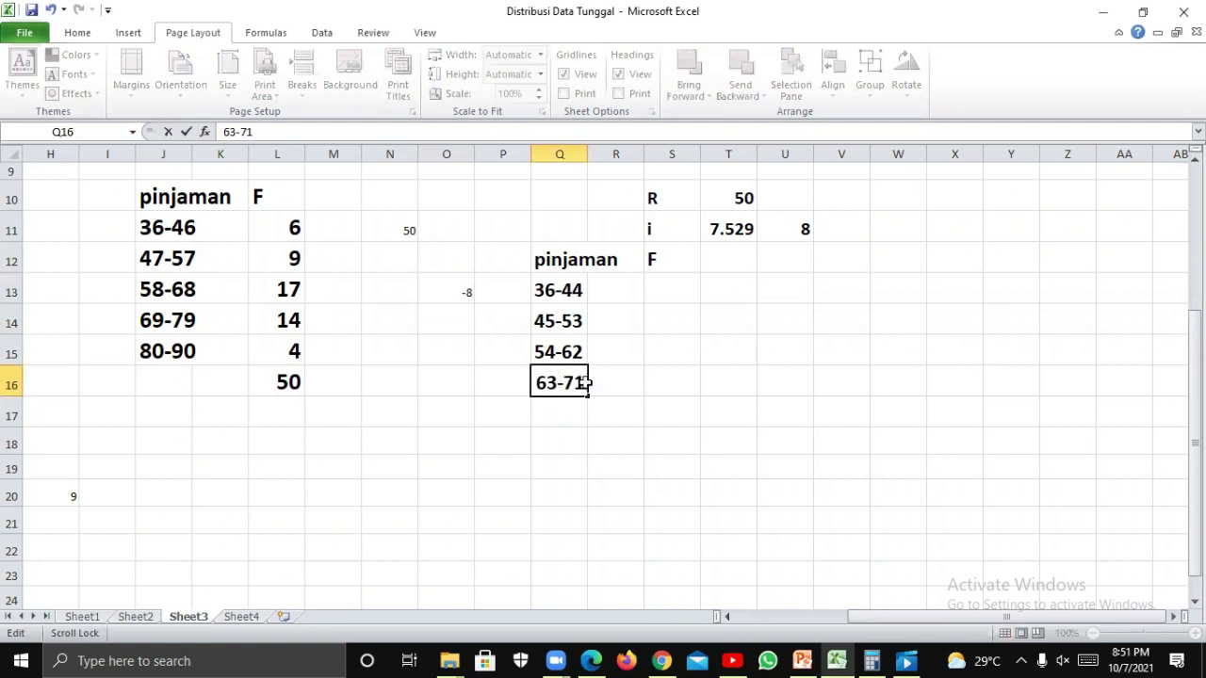
pyautogui.press('Return')
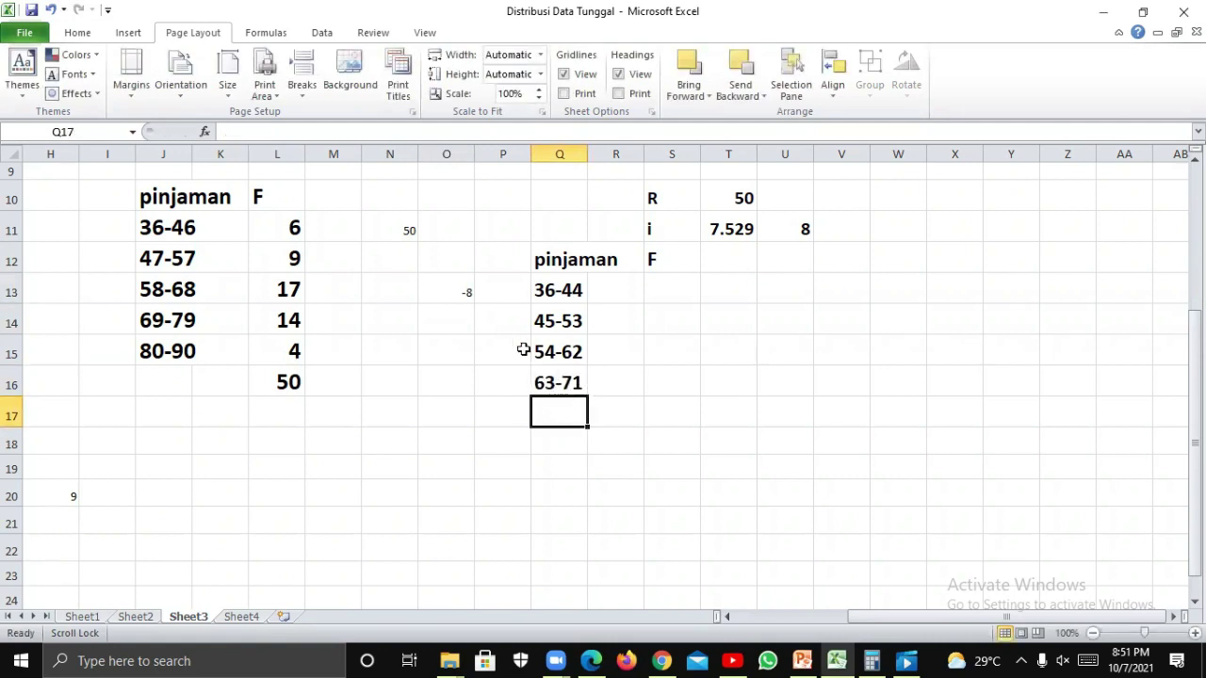
# Change the difference formula in O13 to =72-79 to check the fifth class's limits.
pyautogui.doubleClick(462, 288)
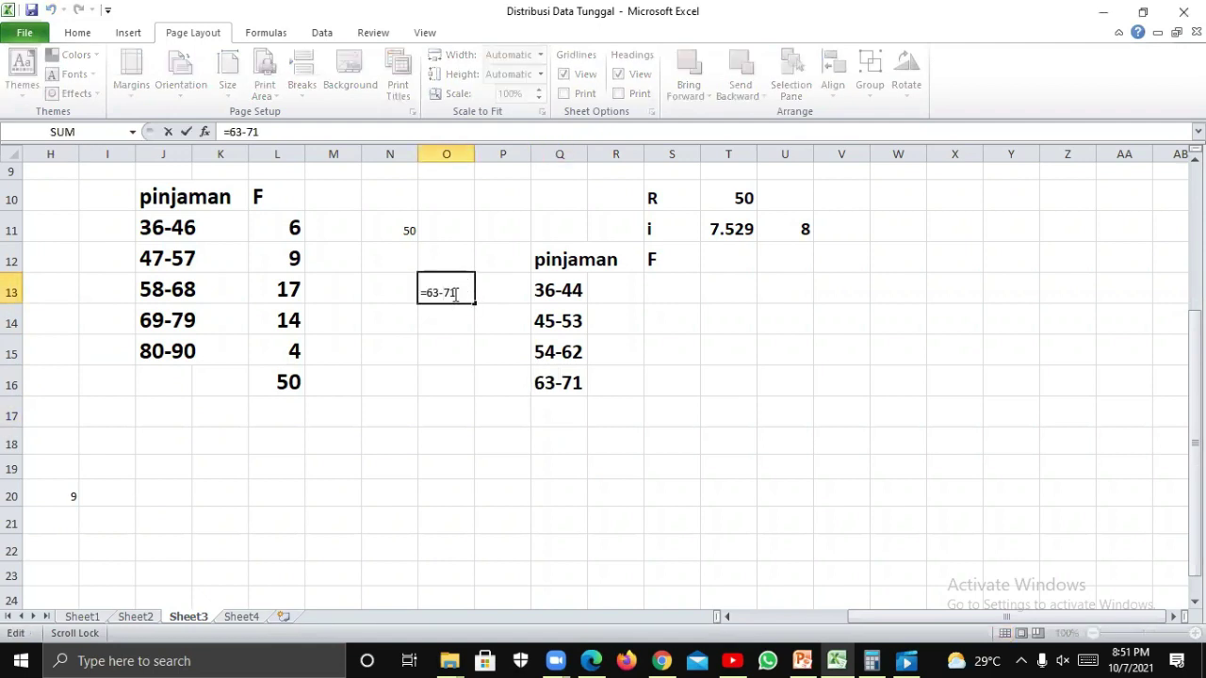
pyautogui.press('Left')
pyautogui.press('Left')
pyautogui.press('BackSpace')
pyautogui.press('BackSpace')
pyautogui.press('BackSpace')
pyautogui.press('BackSpace')
pyautogui.write('2-79')
pyautogui.click(571, 411)
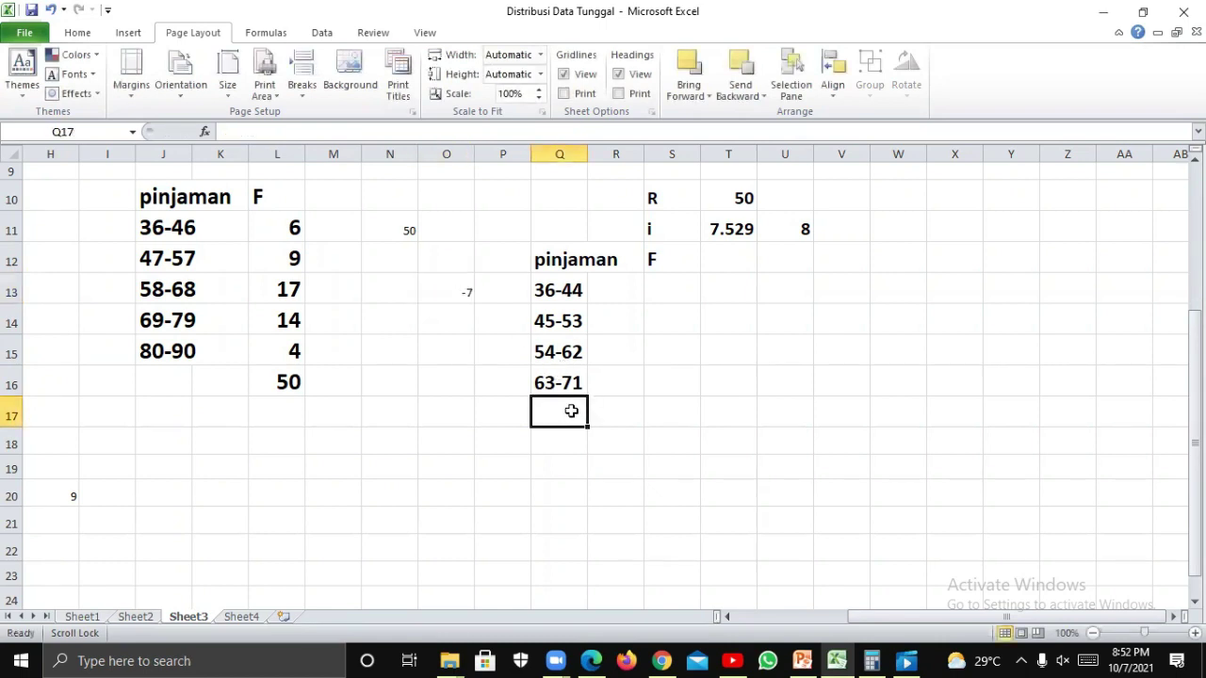
# Enter the next two class intervals, 72-80 in Q17 and 80-88 in Q18.
pyautogui.write('2')
pyautogui.press('BackSpace')
pyautogui.write('7')
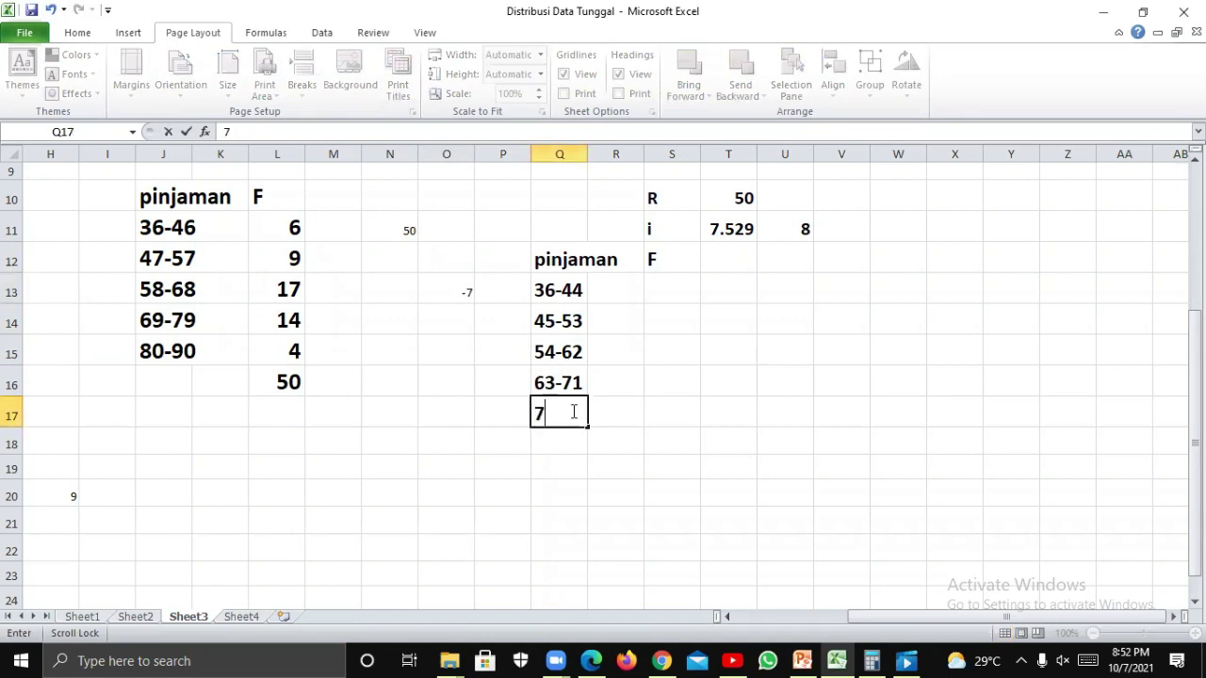
pyautogui.write('2-80')
pyautogui.press('Return')
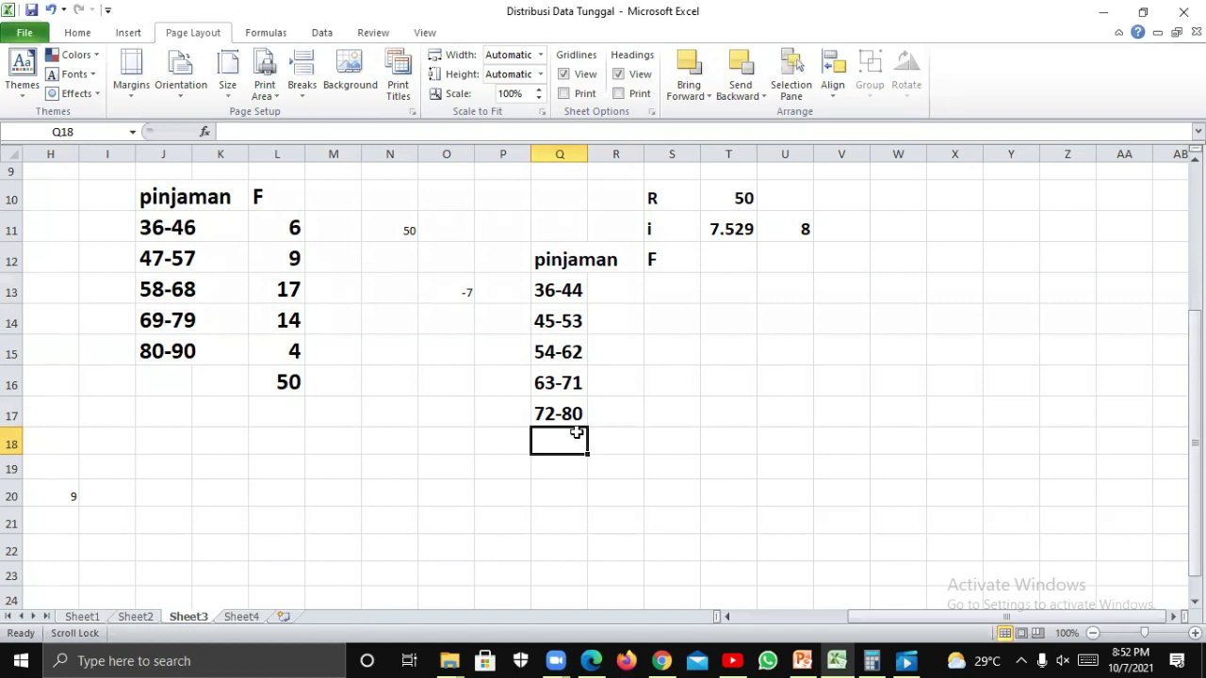
pyautogui.write('80')
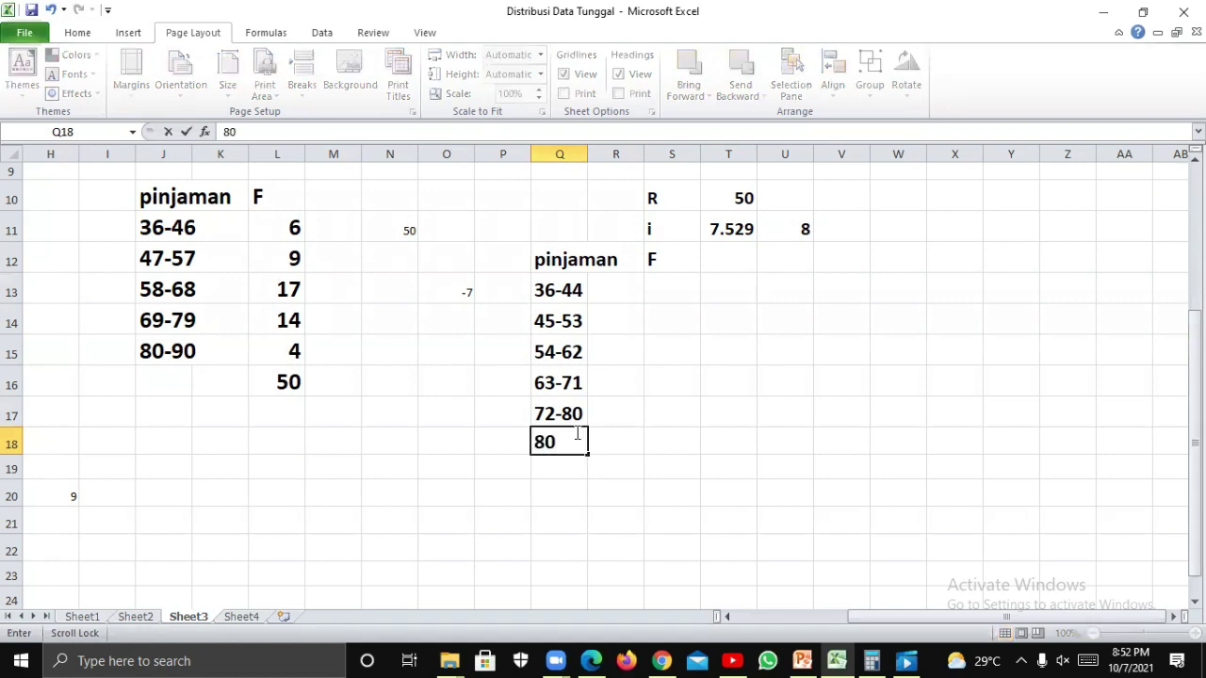
pyautogui.write('-88')
pyautogui.press('Return')
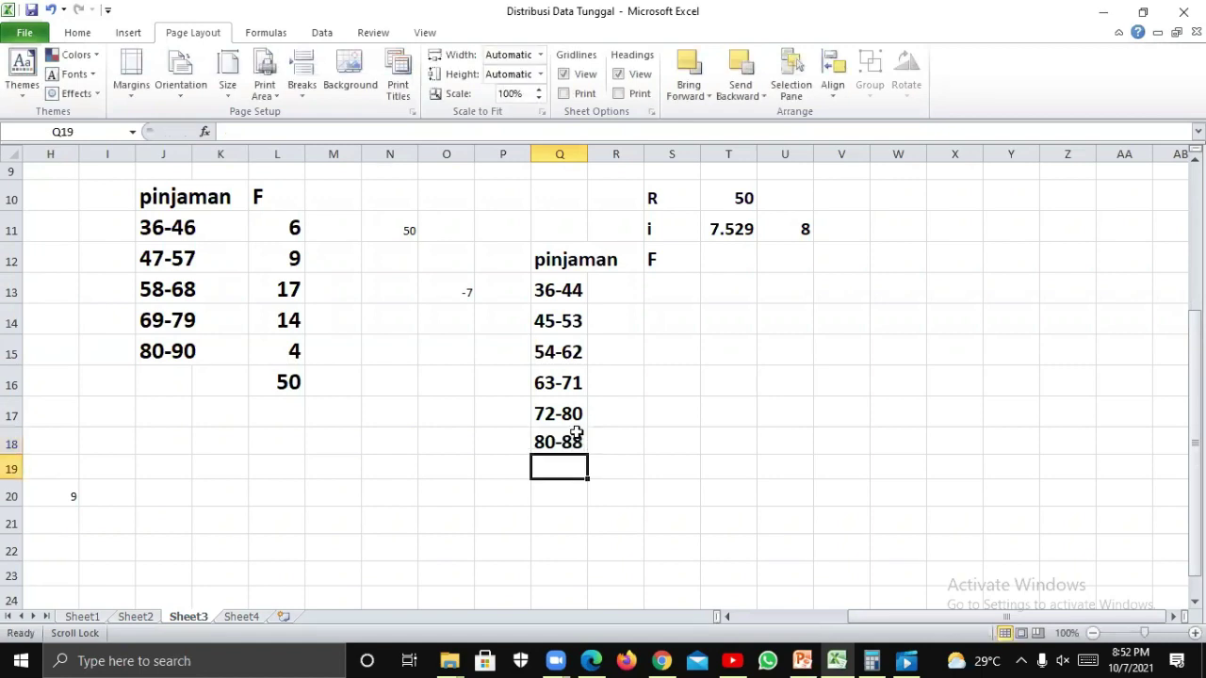
# Replace the difference formula in O13 with =80-88 to check the last class's limits.
pyautogui.doubleClick(464, 289)
pyautogui.moveTo(465, 291); pyautogui.dragTo(430, 295)
pyautogui.press('BackSpace')
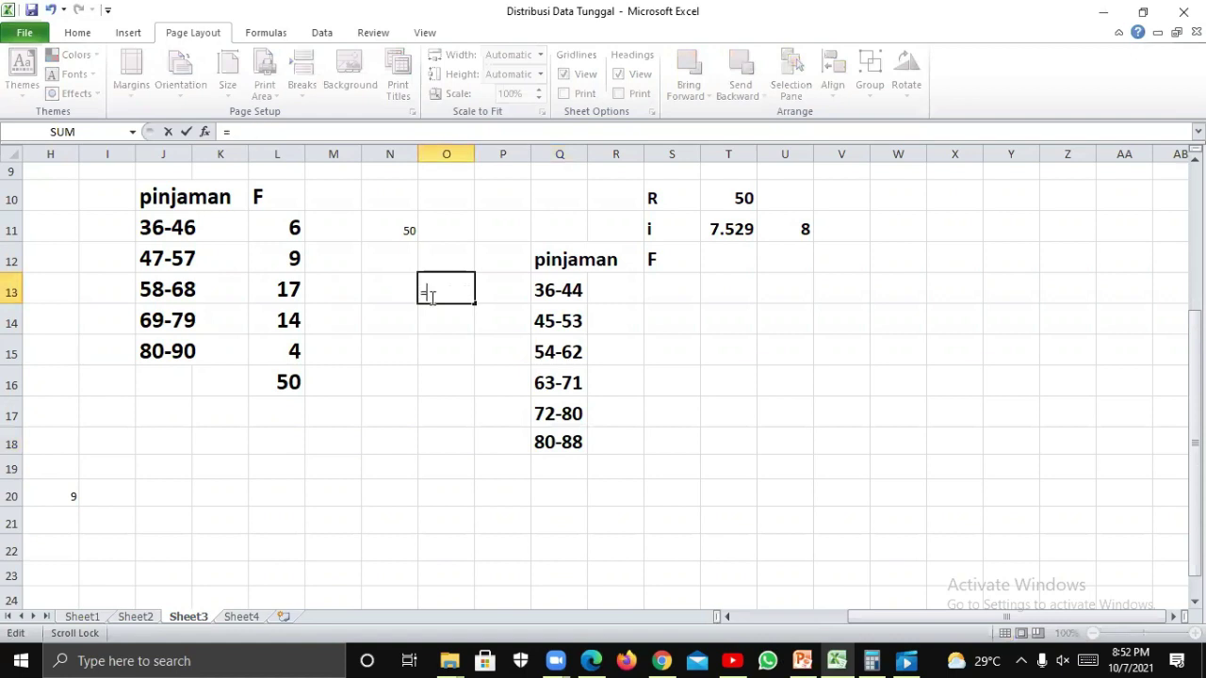
pyautogui.write('80-88')
pyautogui.press('Return')
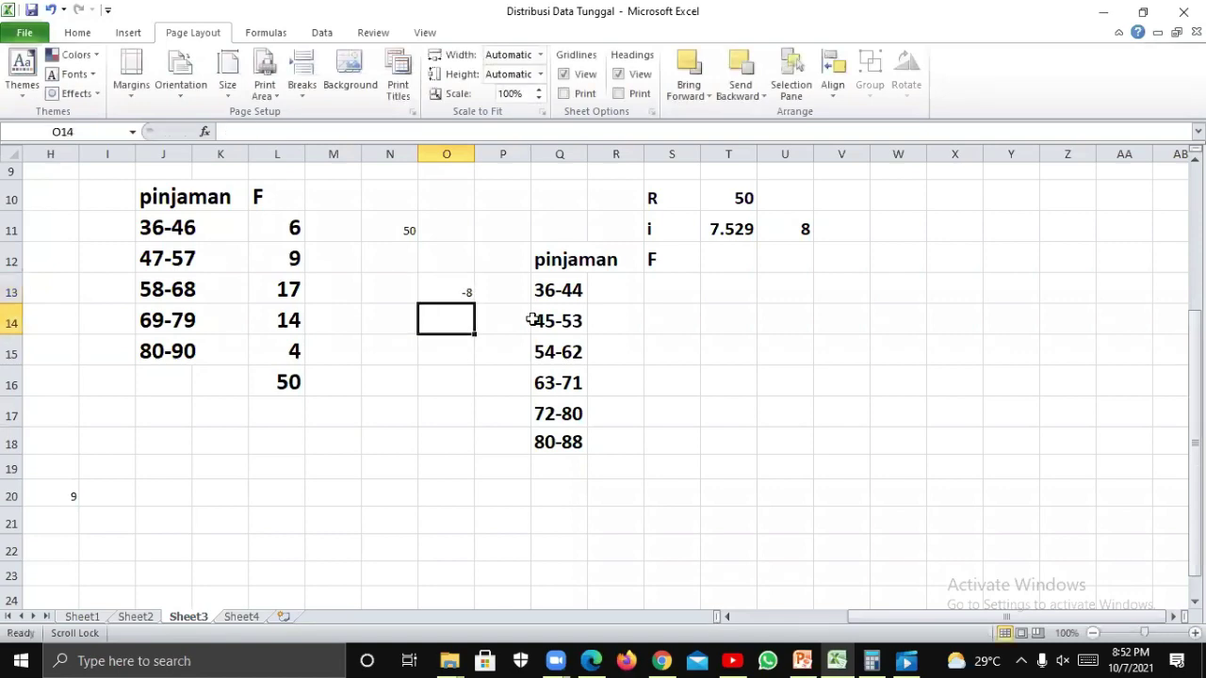
pyautogui.scroll(2, 671, 332)
pyautogui.scroll(-1, 650, 353)
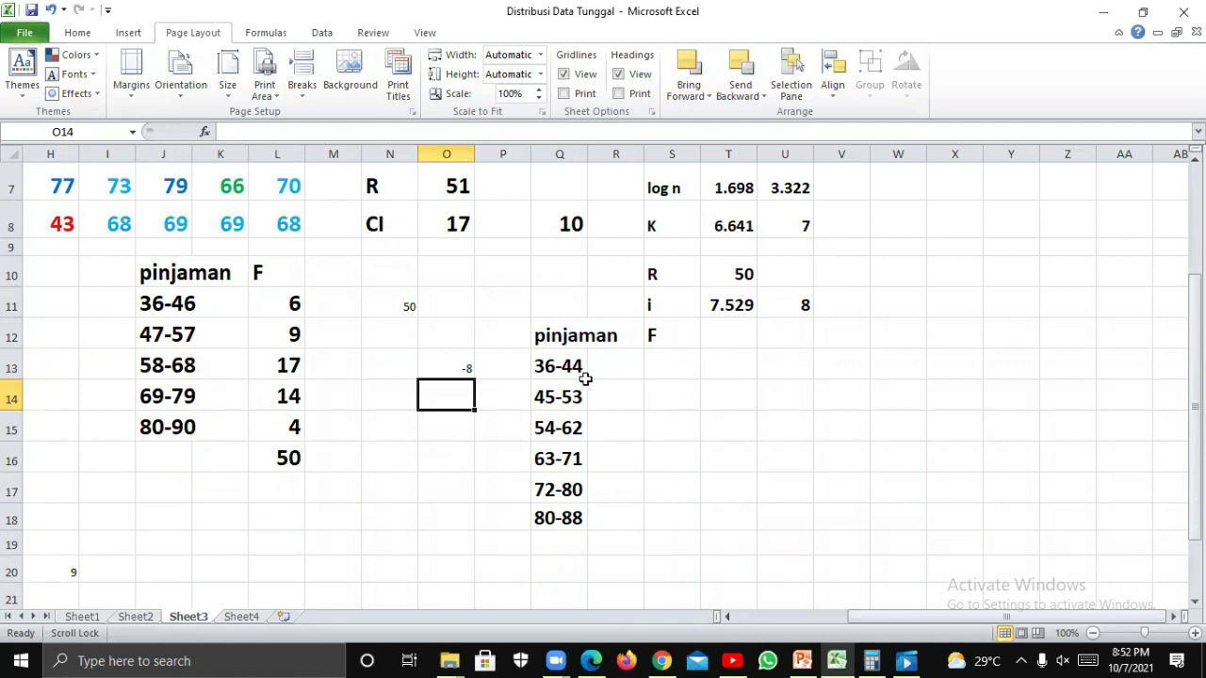
pyautogui.click(720, 39)
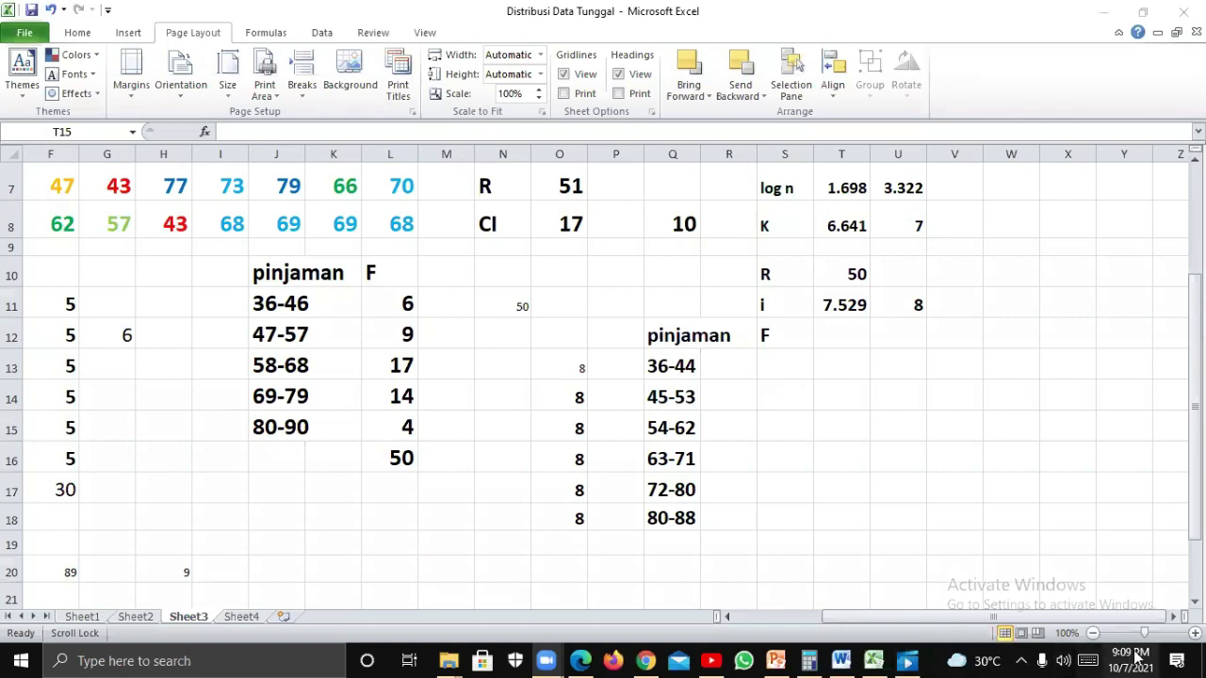
# Lower the computer's speaker volume to 0 and return to the worksheet at P13.
pyautogui.click(1066, 656)
pyautogui.scroll(-20, 1066, 656)
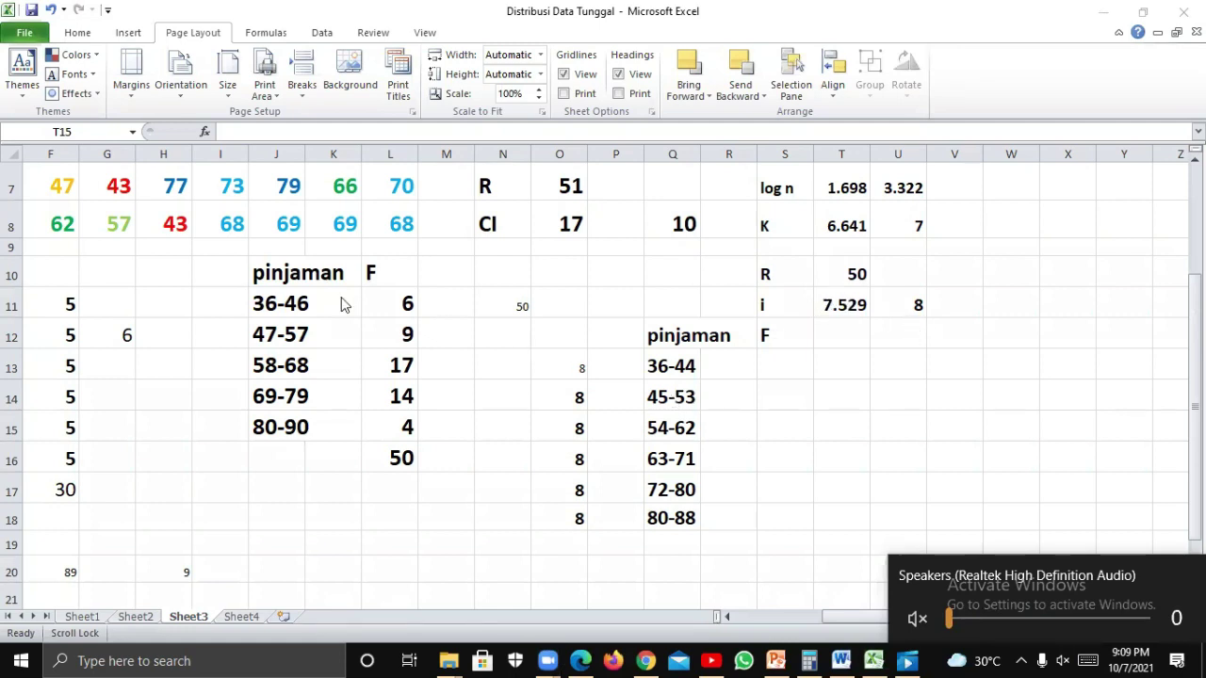
pyautogui.click(623, 371)
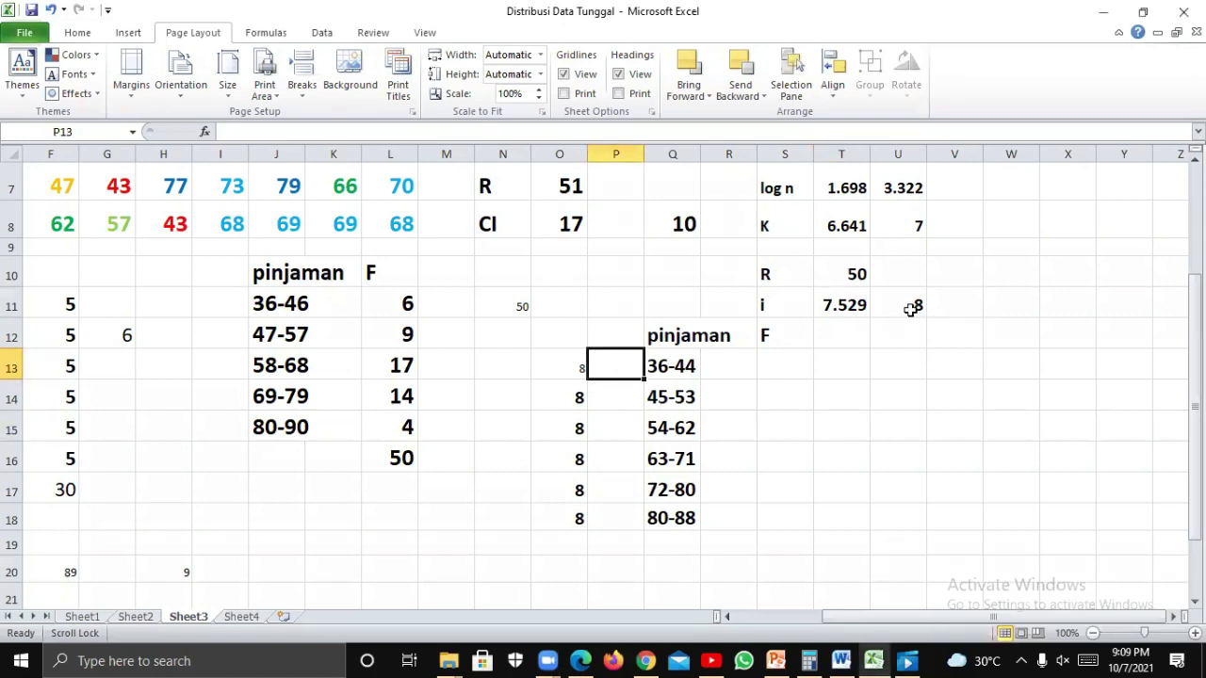
# Set the rounded class interval value in U11, beside i, to 7.
pyautogui.click(910, 309)
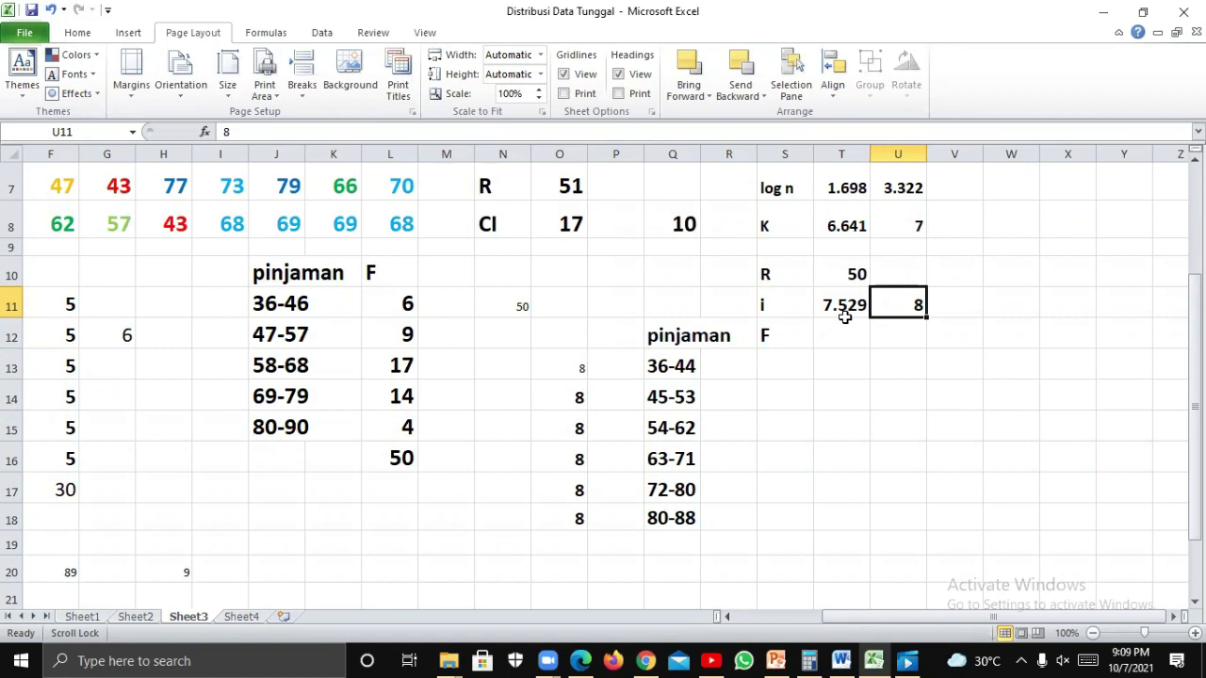
pyautogui.write('7')
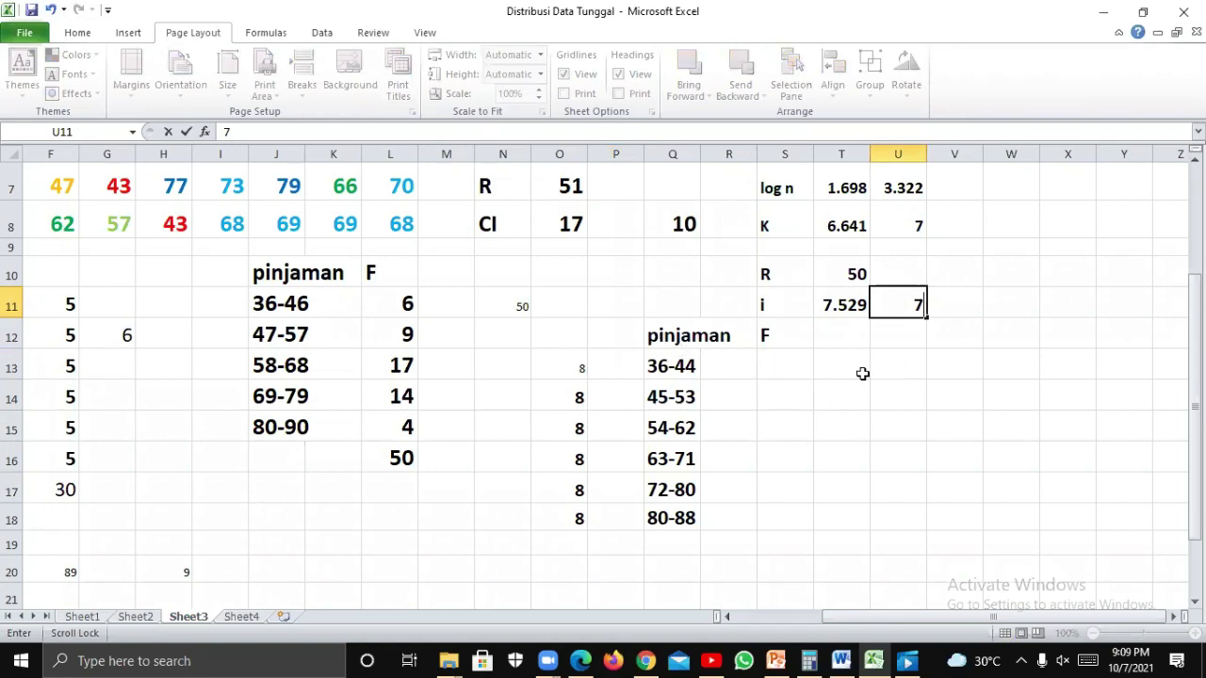
pyautogui.moveTo(860, 372); pyautogui.dragTo(1004, 558)
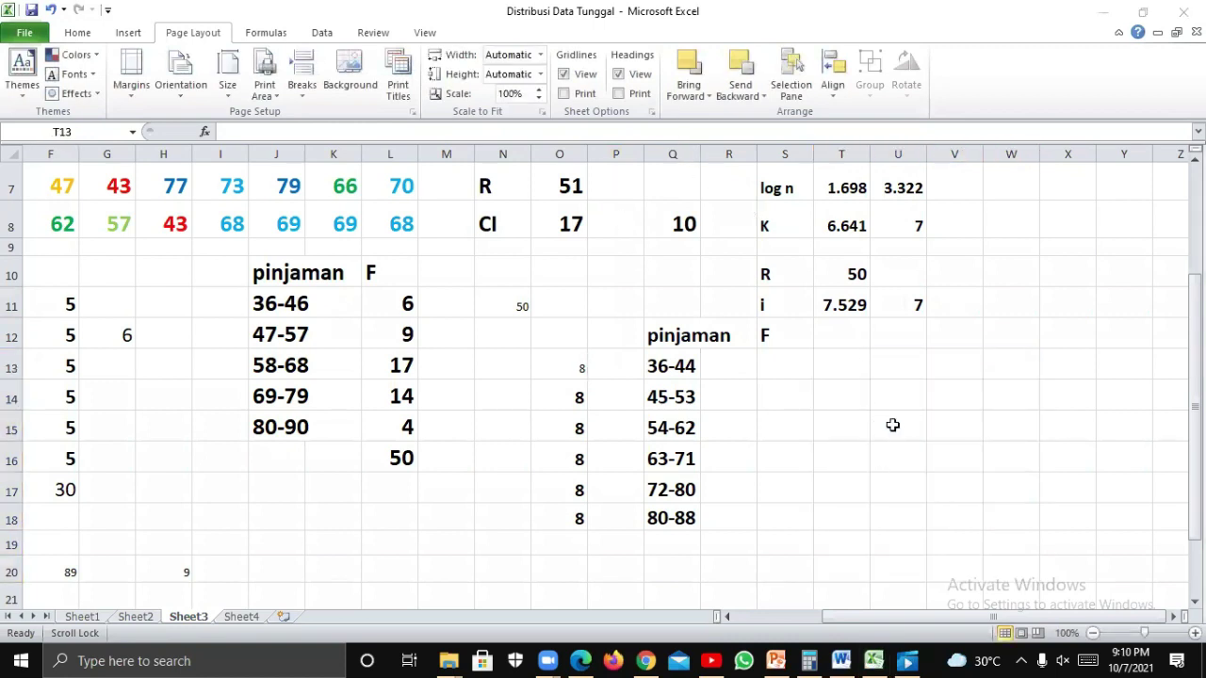
# Format the empty block T13:W20 with 16-point bold text.
pyautogui.click(85, 34)
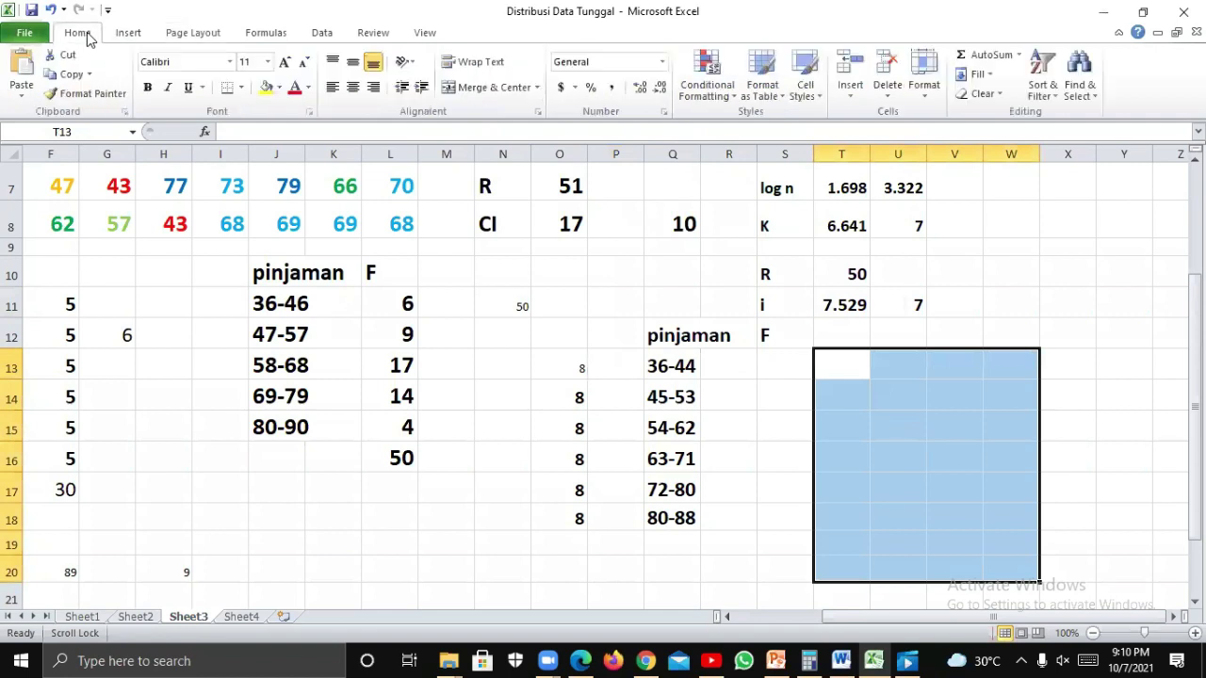
pyautogui.click(267, 61)
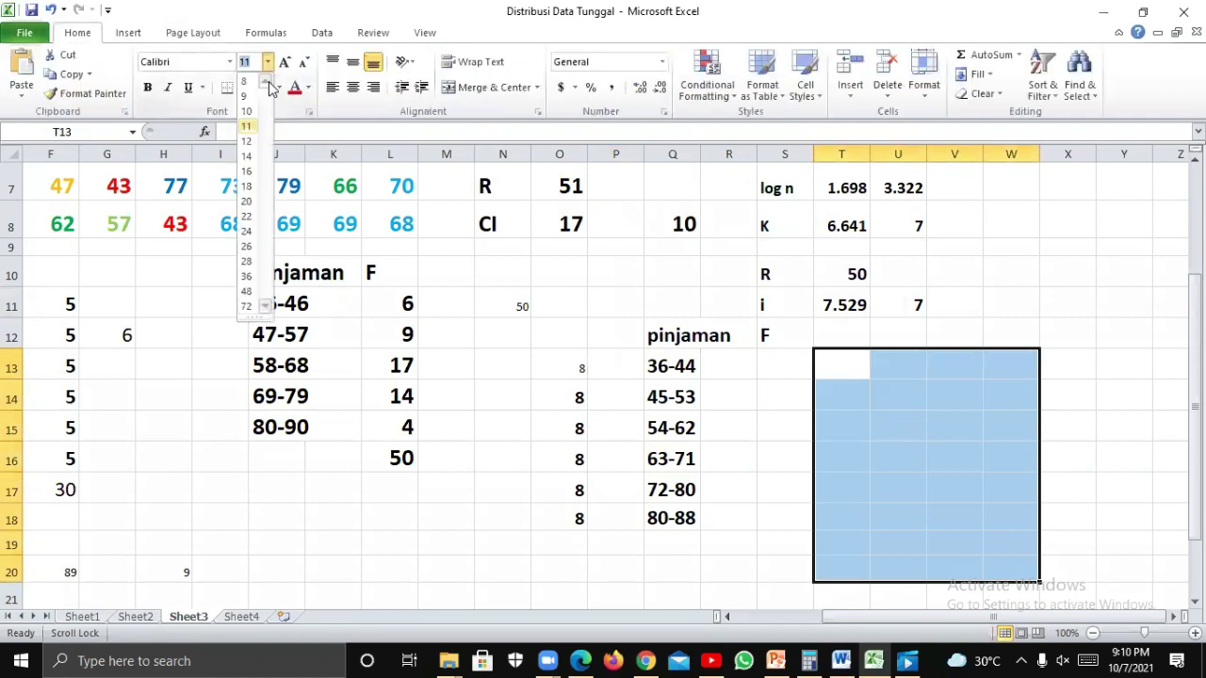
pyautogui.click(246, 171)
pyautogui.click(147, 87)
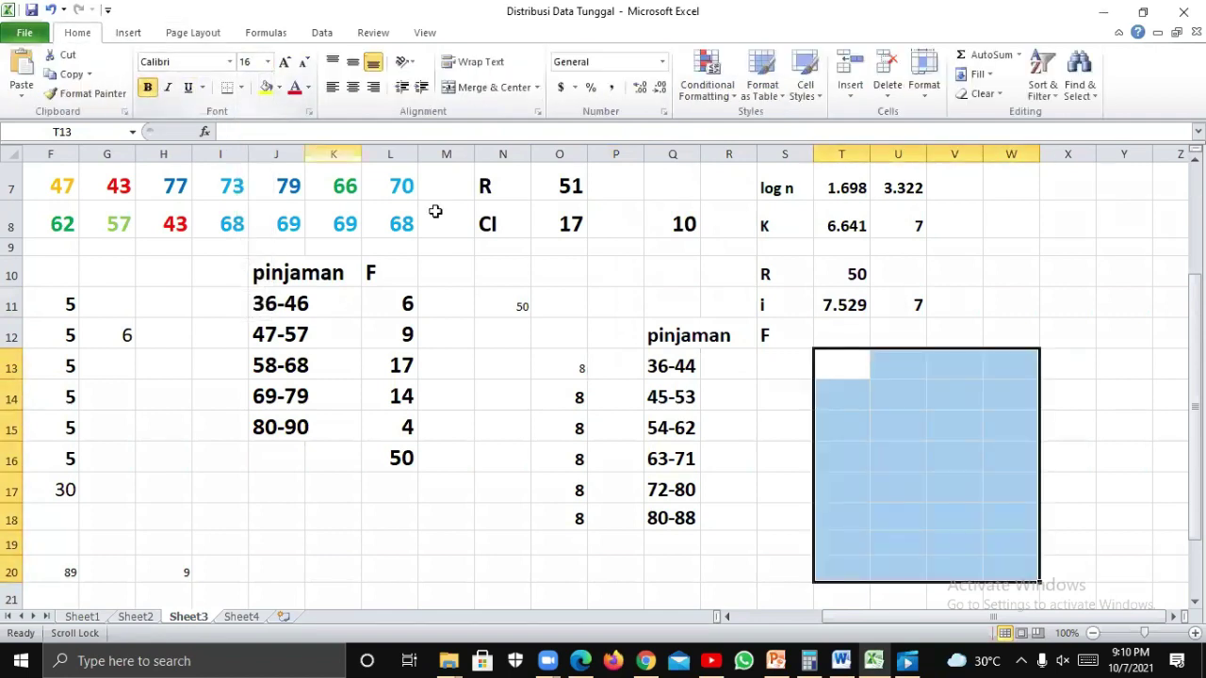
# Enter the headers for another frequency table, pinjaman in T13 and F in V13.
pyautogui.click(845, 373)
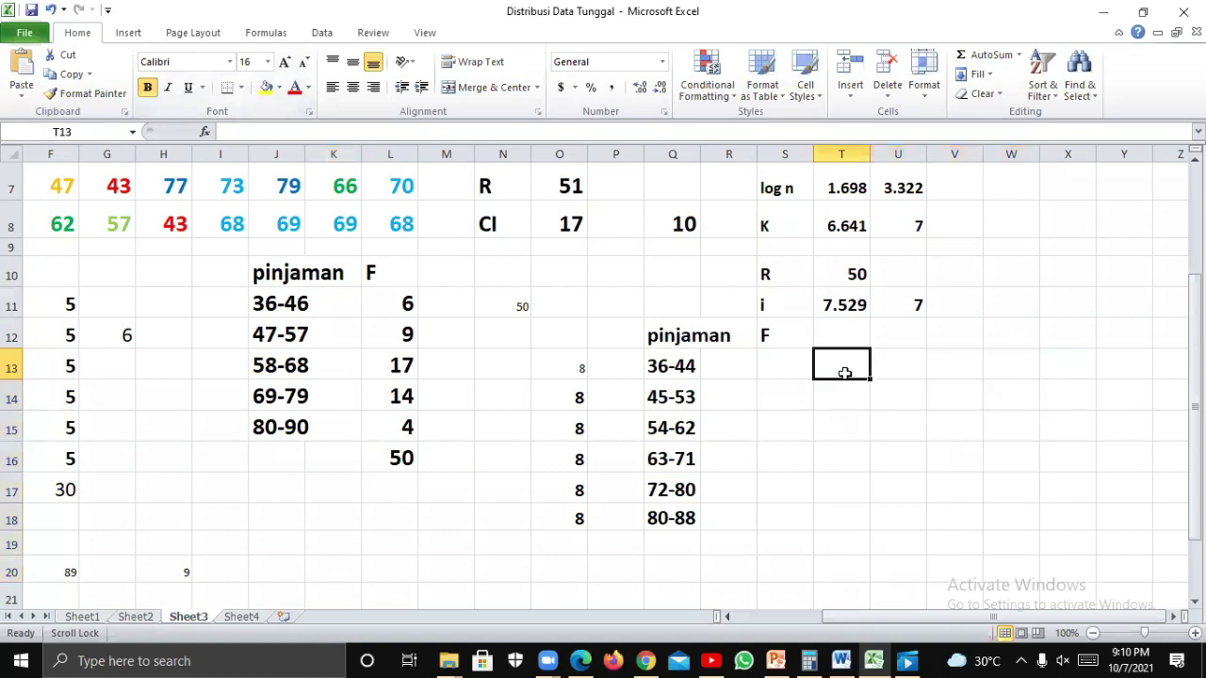
pyautogui.write('pinjam')
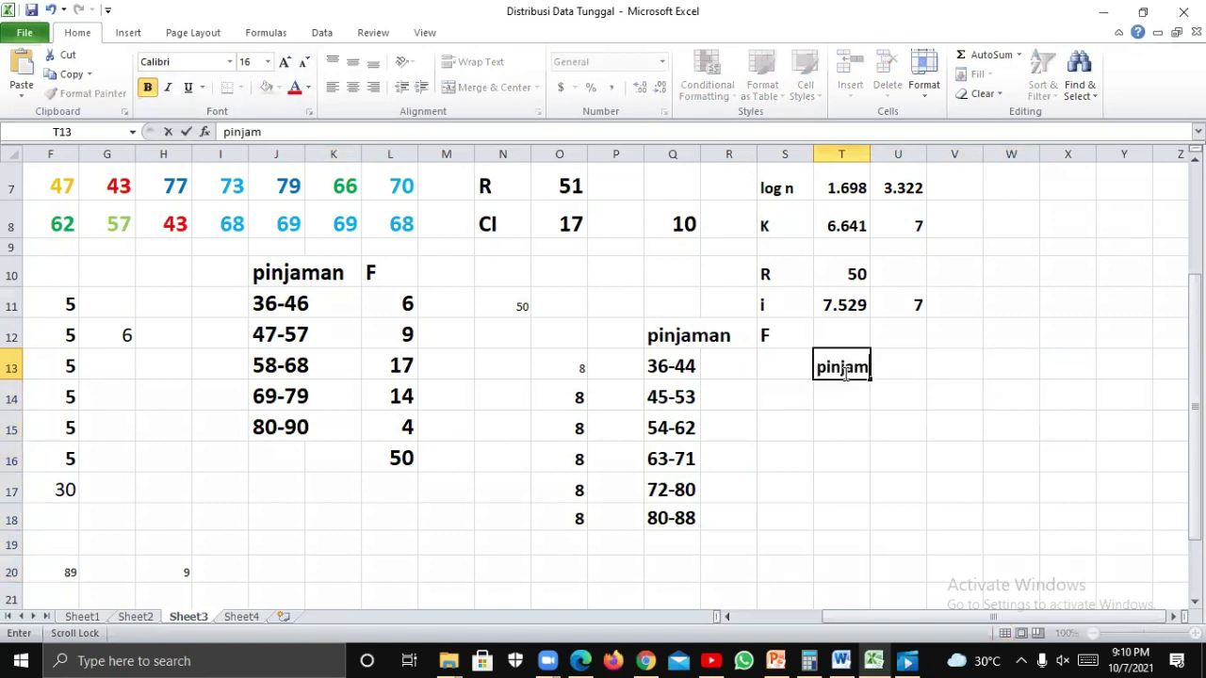
pyautogui.write('an')
pyautogui.press('Tab')
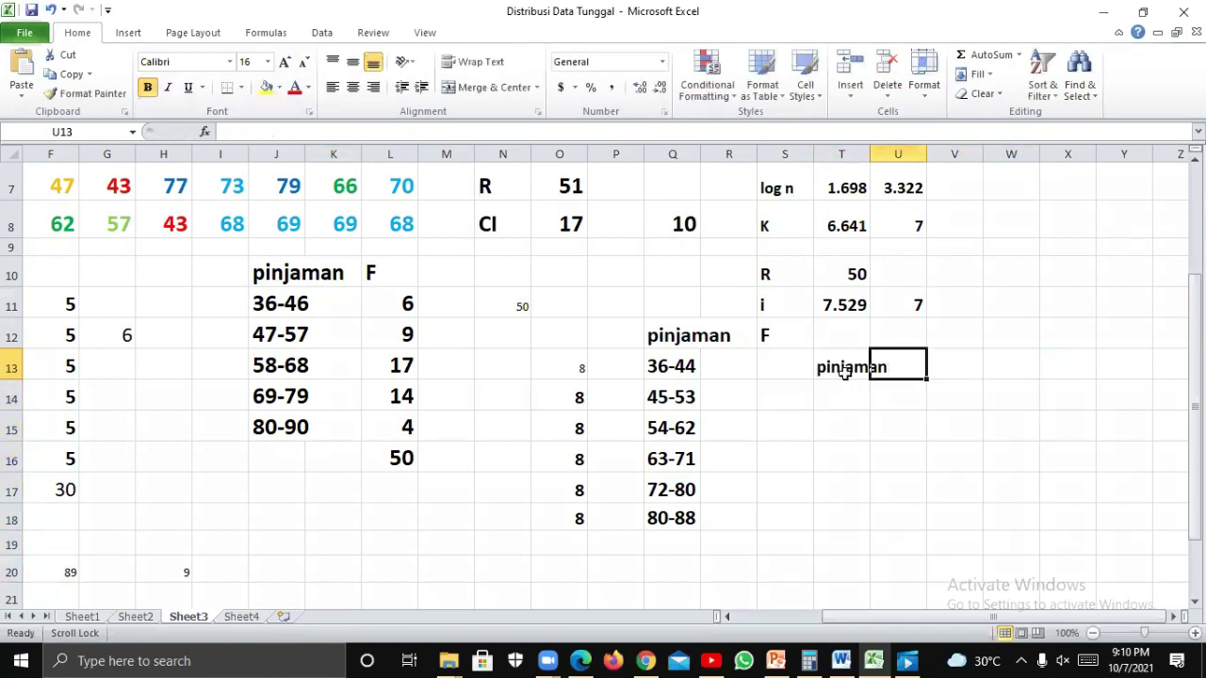
pyautogui.press('Tab')
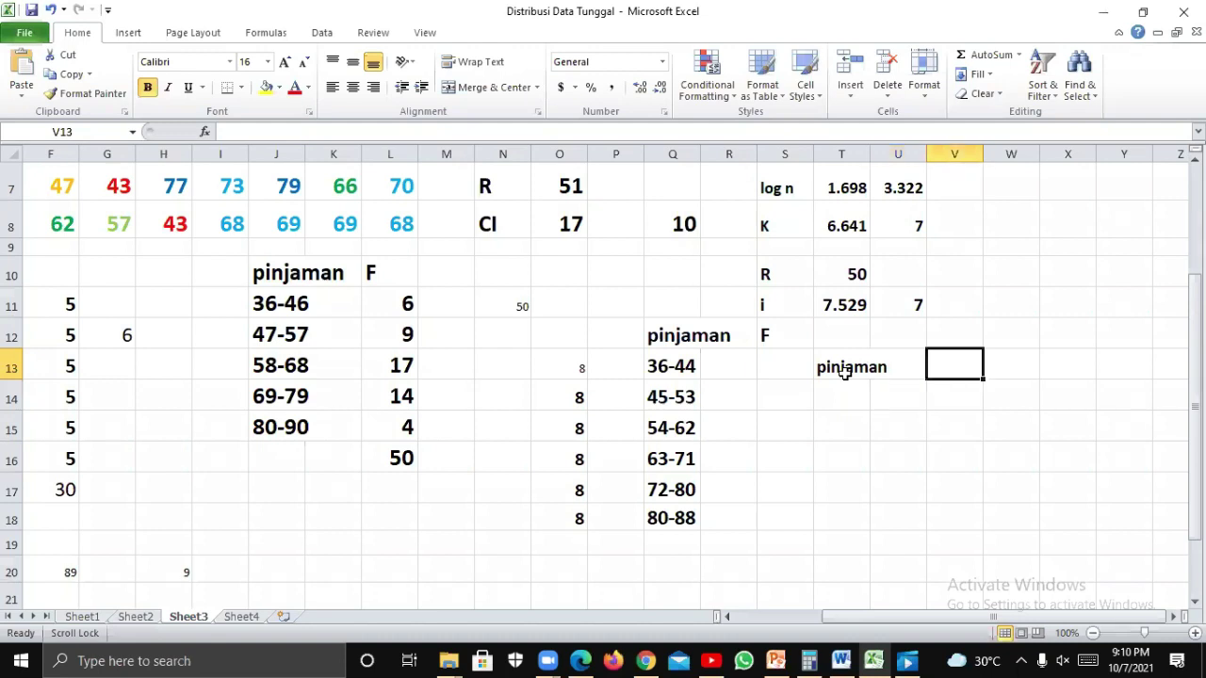
pyautogui.write('F')
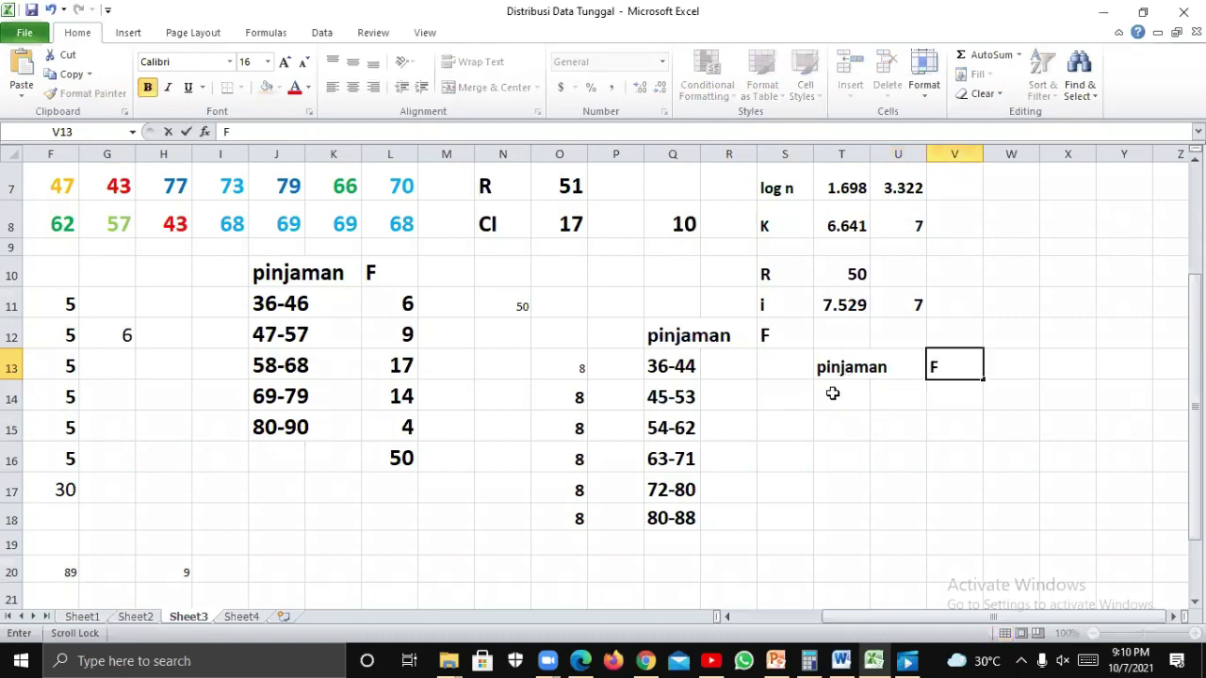
# Begin the first class interval in T14 with 36- and test an upper limit in S14 with =42-36.
pyautogui.click(833, 394)
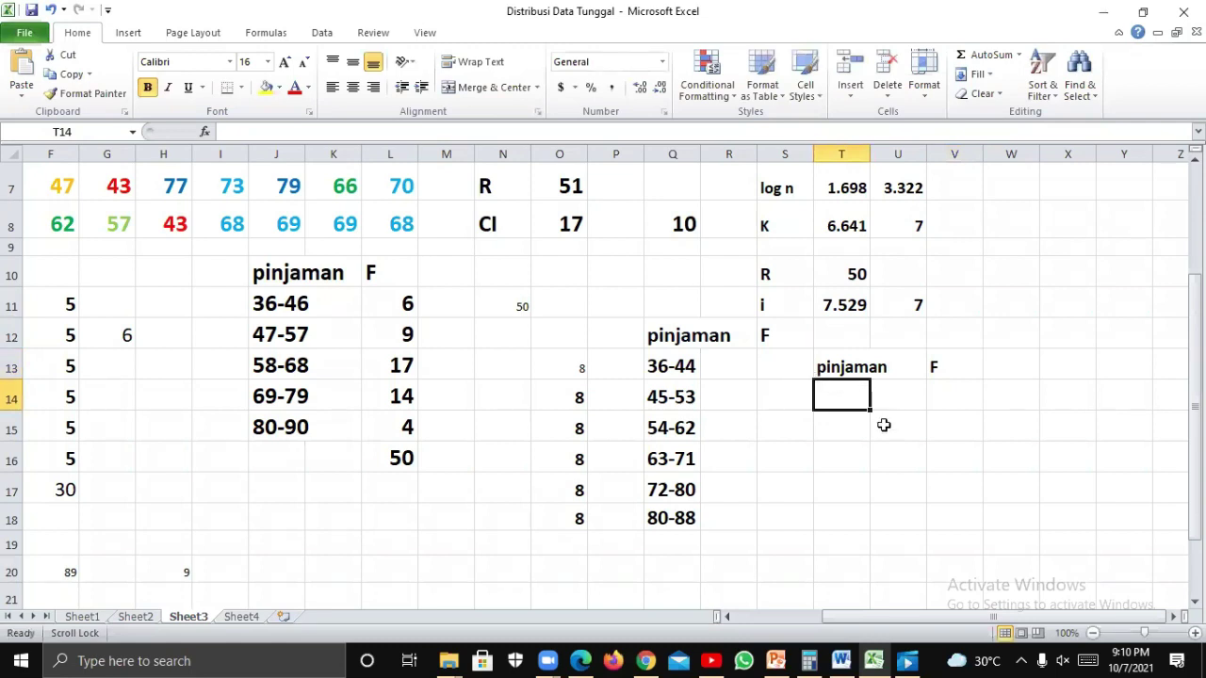
pyautogui.write('36-')
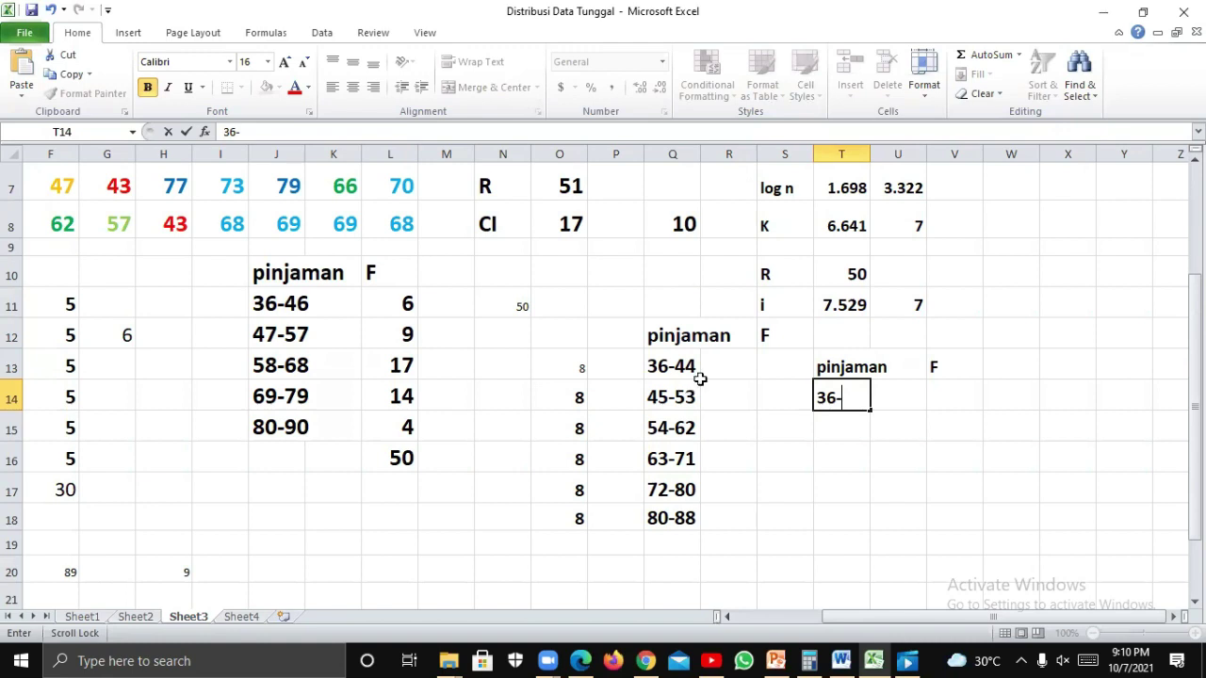
pyautogui.click(773, 397)
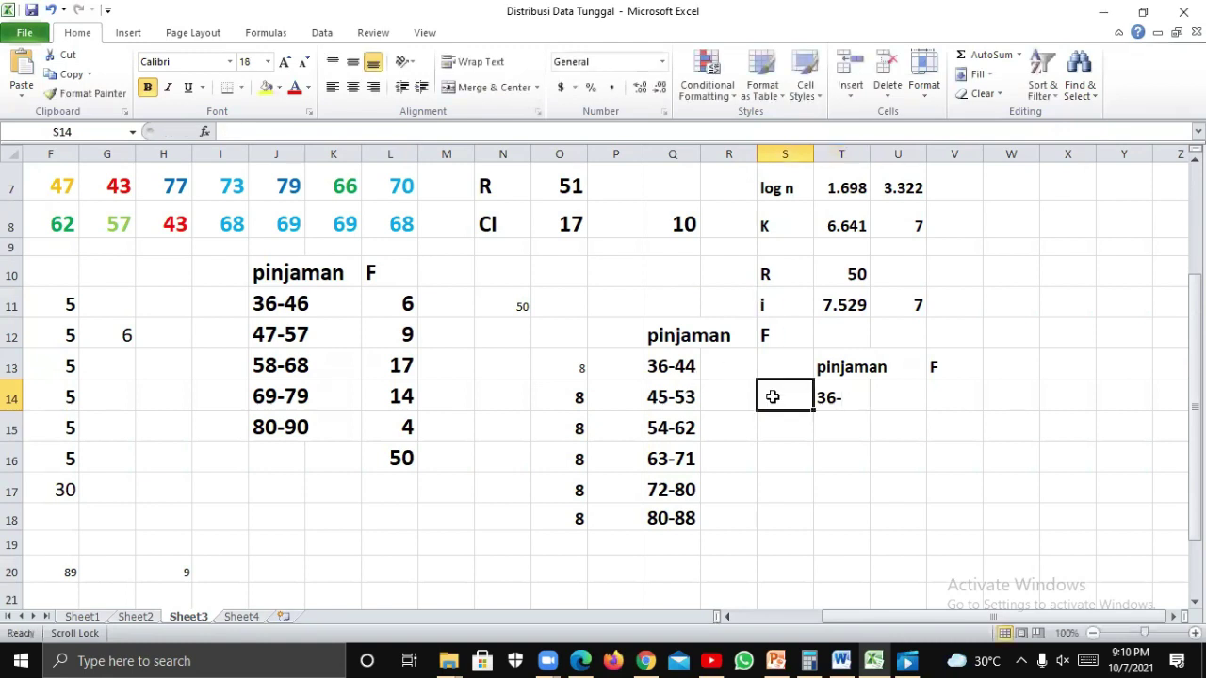
pyautogui.write('=')
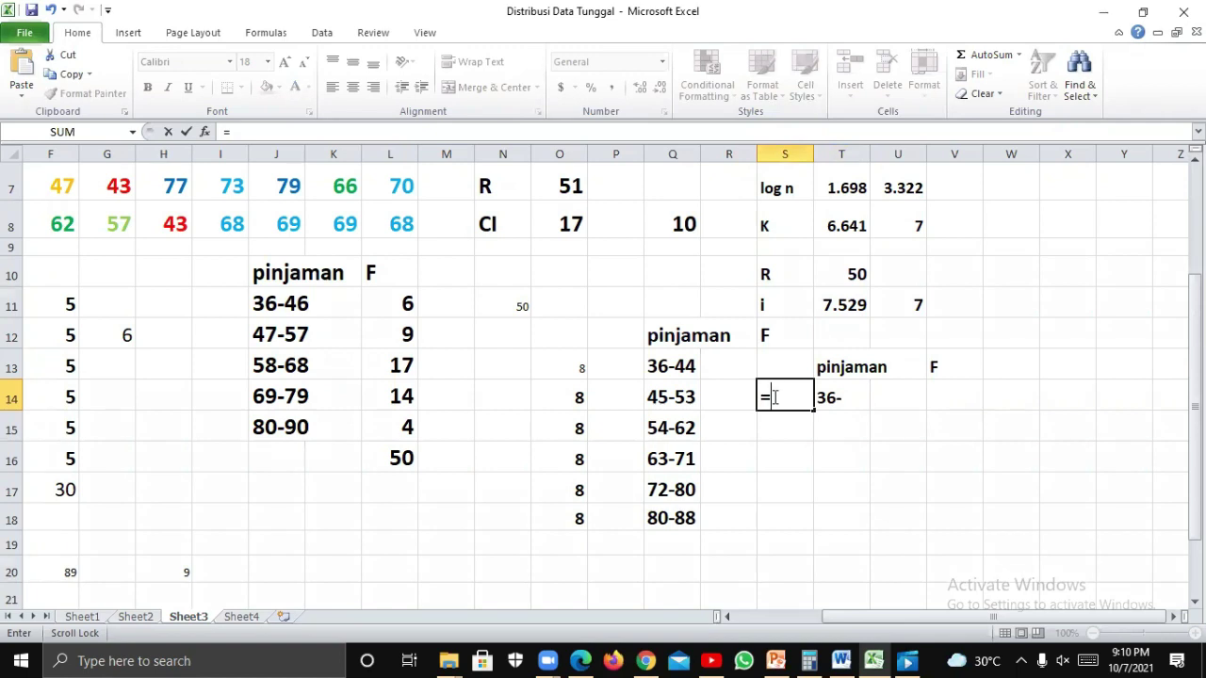
pyautogui.write('42-36')
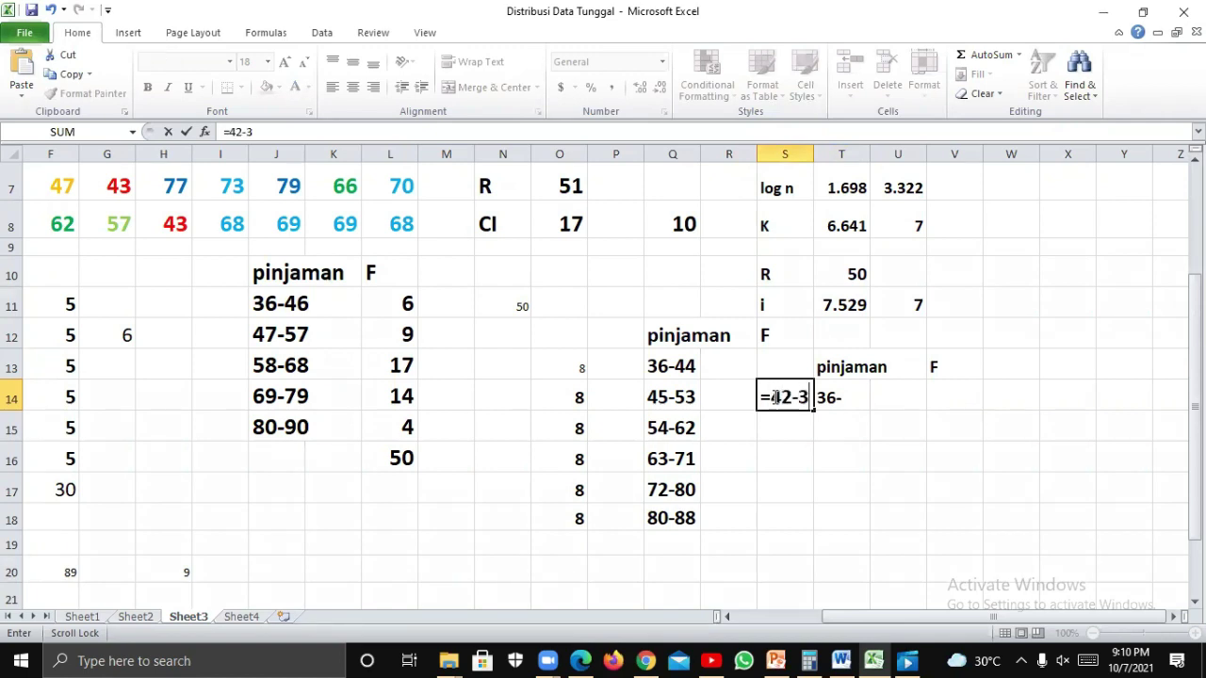
pyautogui.press('Return')
# Rework the difference formula in S14, trying =41-36 and settling on =43-36.
pyautogui.doubleClick(776, 396)
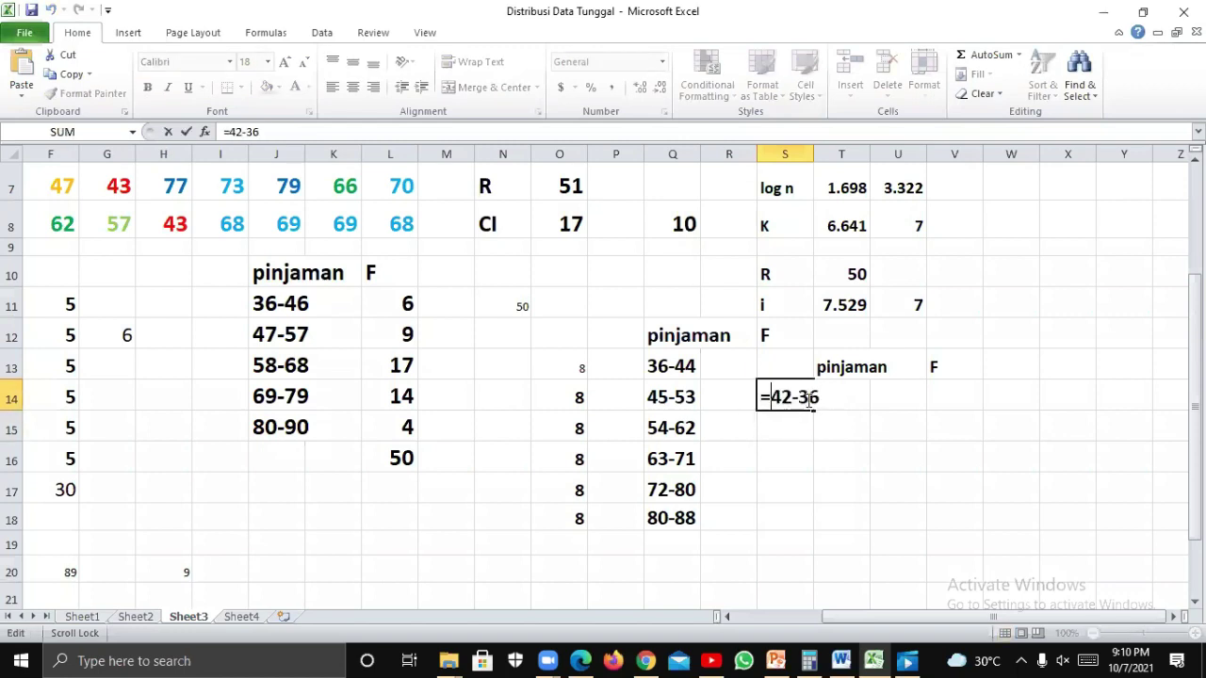
pyautogui.click(793, 396)
pyautogui.press('BackSpace')
pyautogui.write('1')
pyautogui.press('Return')
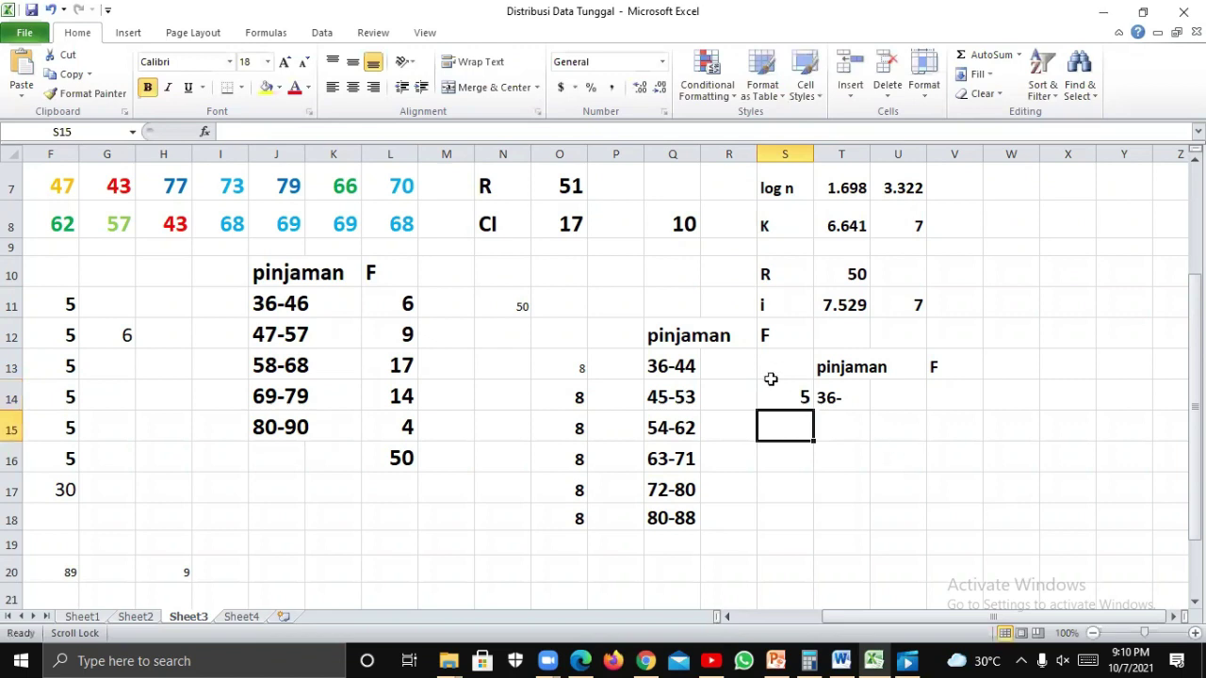
pyautogui.doubleClick(795, 396)
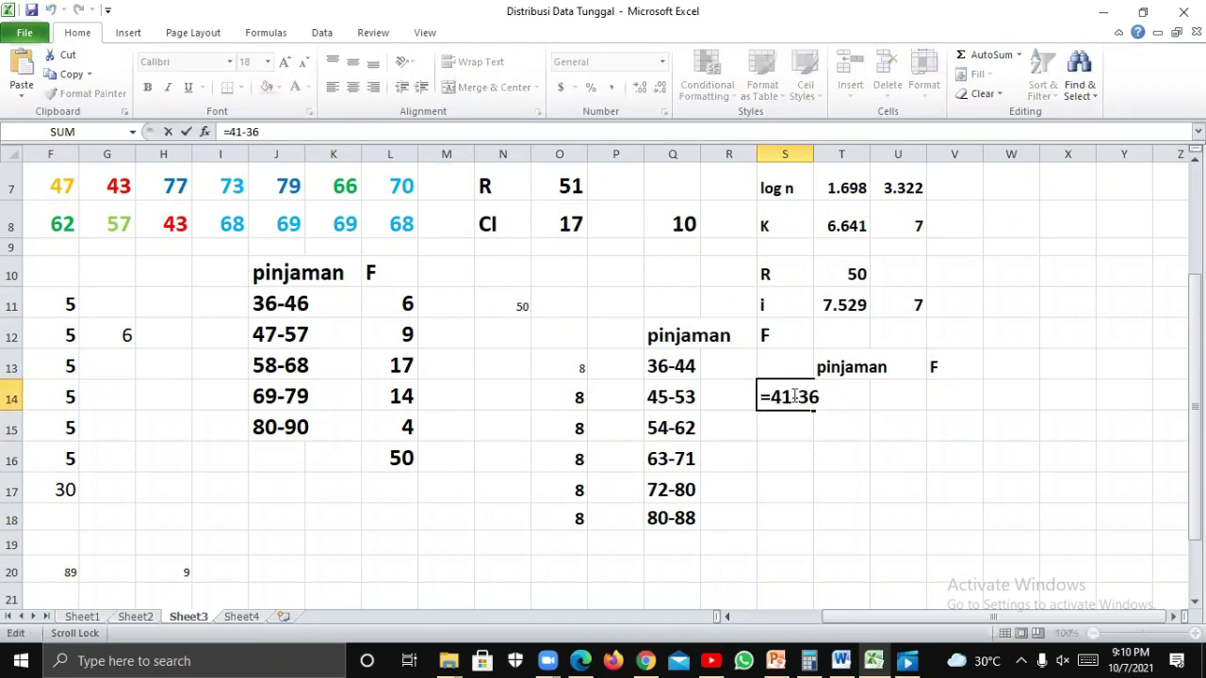
pyautogui.press('BackSpace')
pyautogui.write('3')
pyautogui.press('Return')
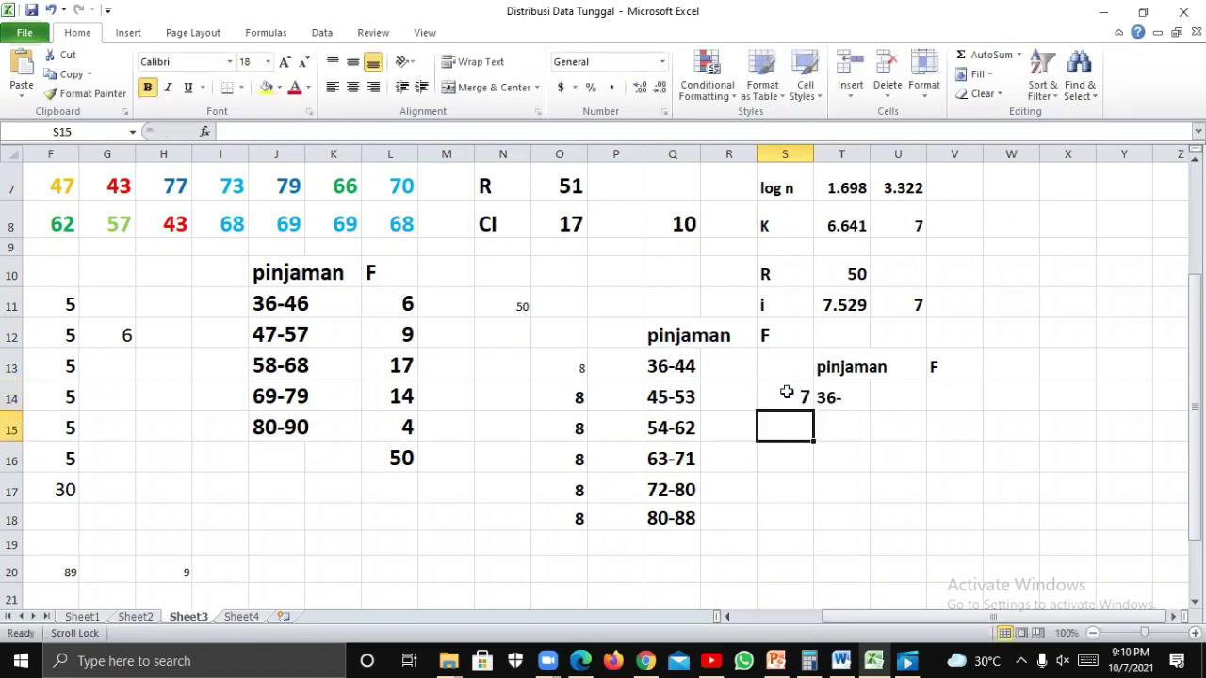
# Complete the first class interval in T14 as 36-43.
pyautogui.doubleClick(851, 399)
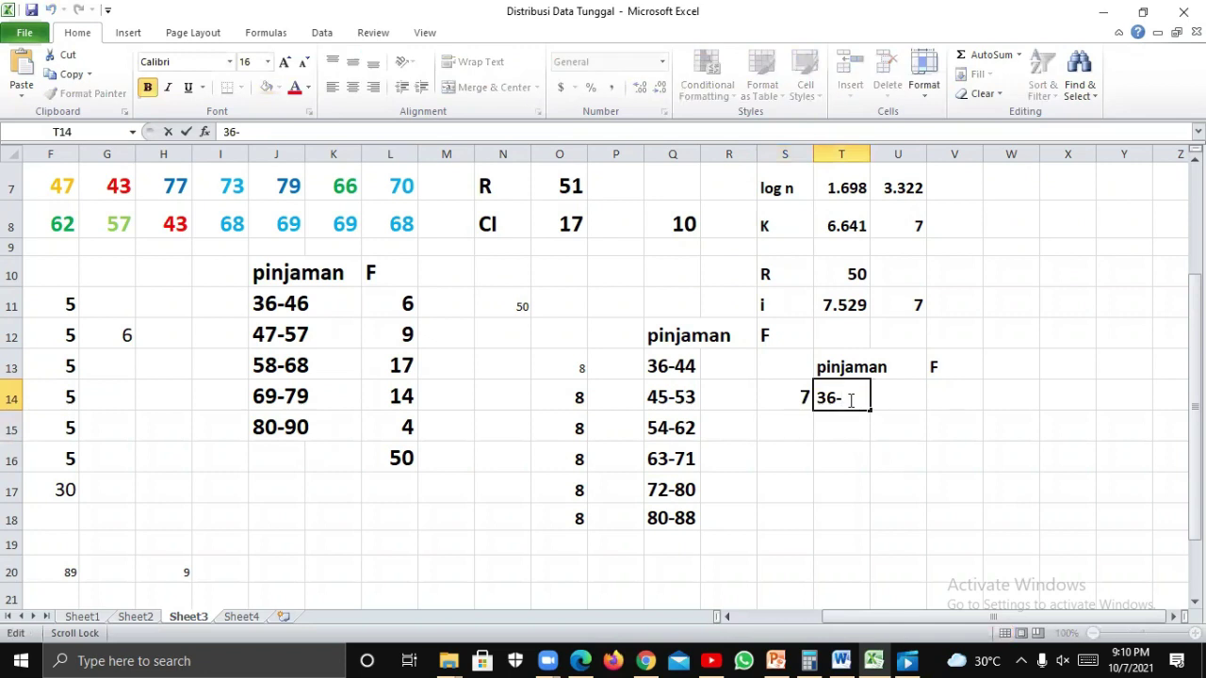
pyautogui.write('43')
pyautogui.press('Return')
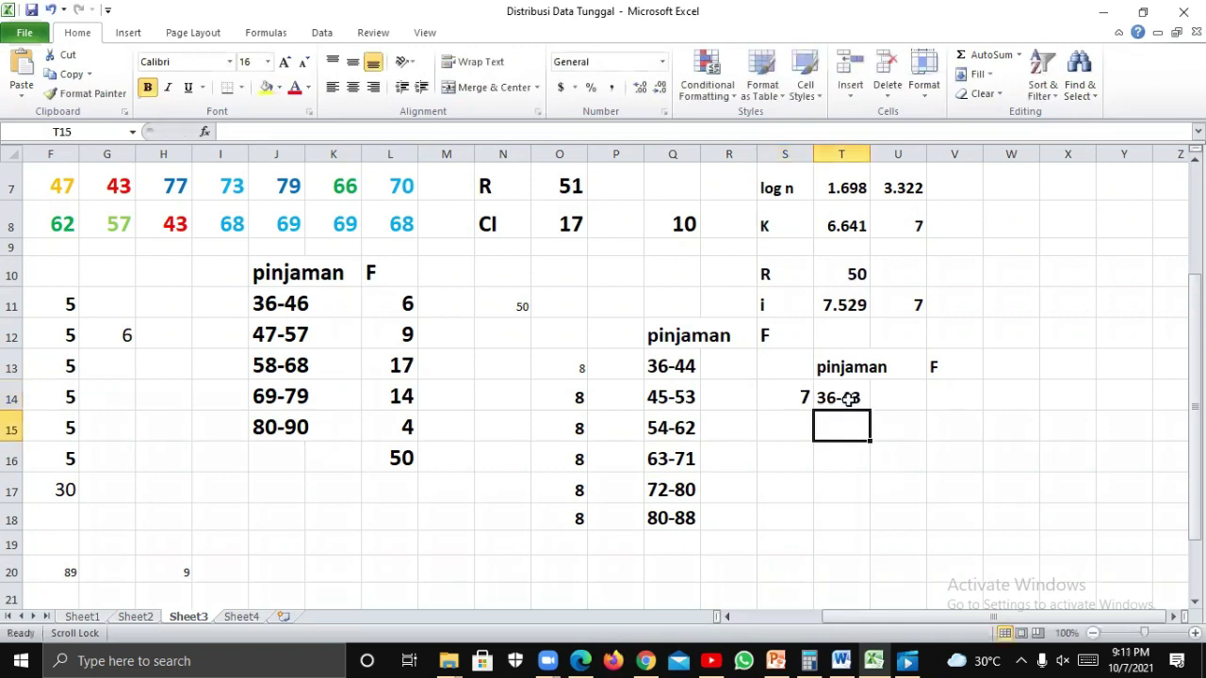
# Enter the second class interval, 44-51, in T15, checking its width in S15 with =44-51.
pyautogui.write('44')
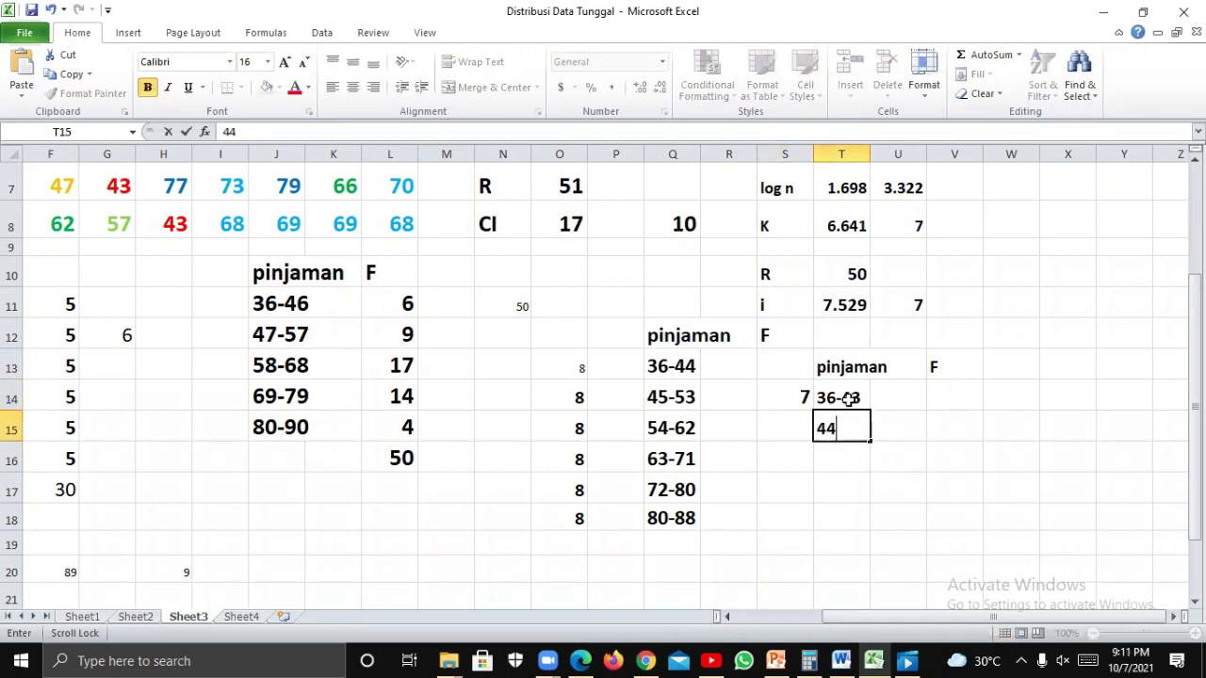
pyautogui.write('-')
pyautogui.click(794, 424)
pyautogui.write('=')
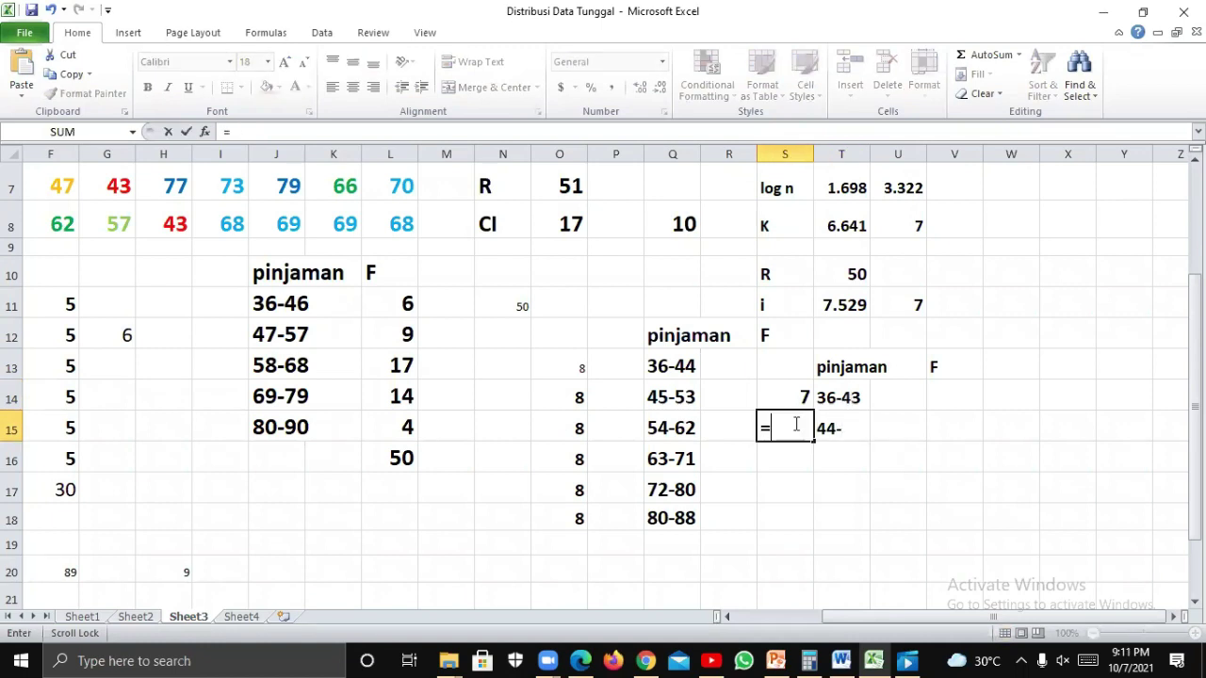
pyautogui.write('44-')
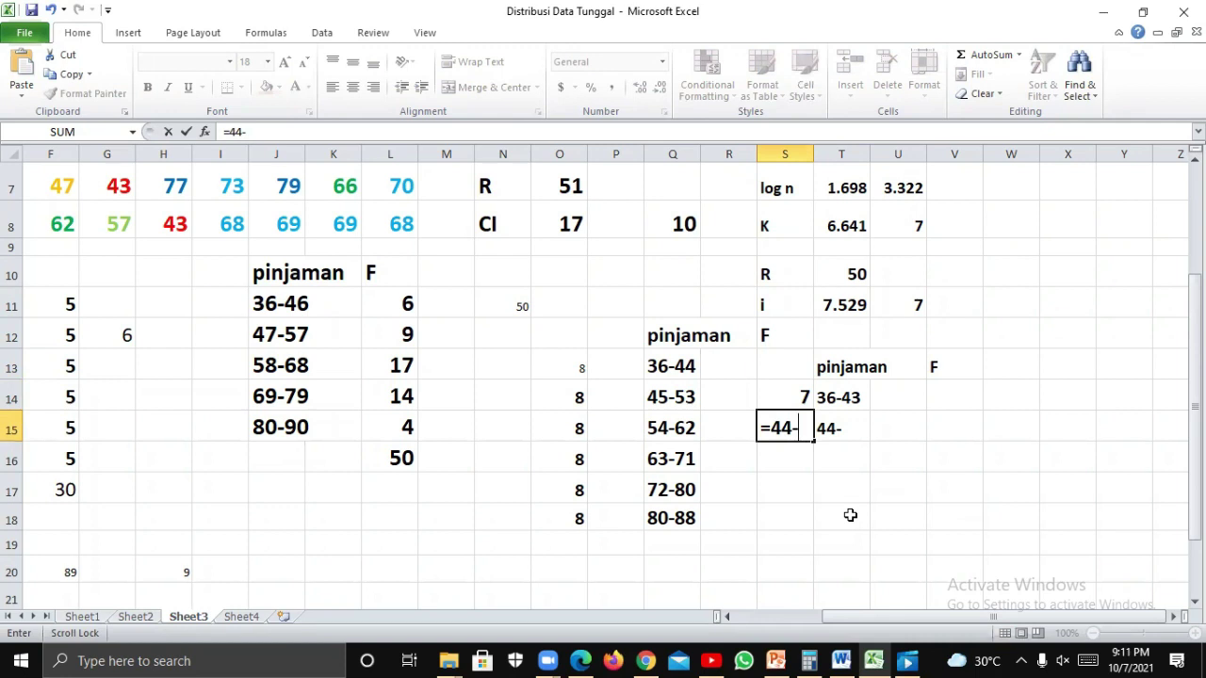
pyautogui.write('51')
pyautogui.press('Return')
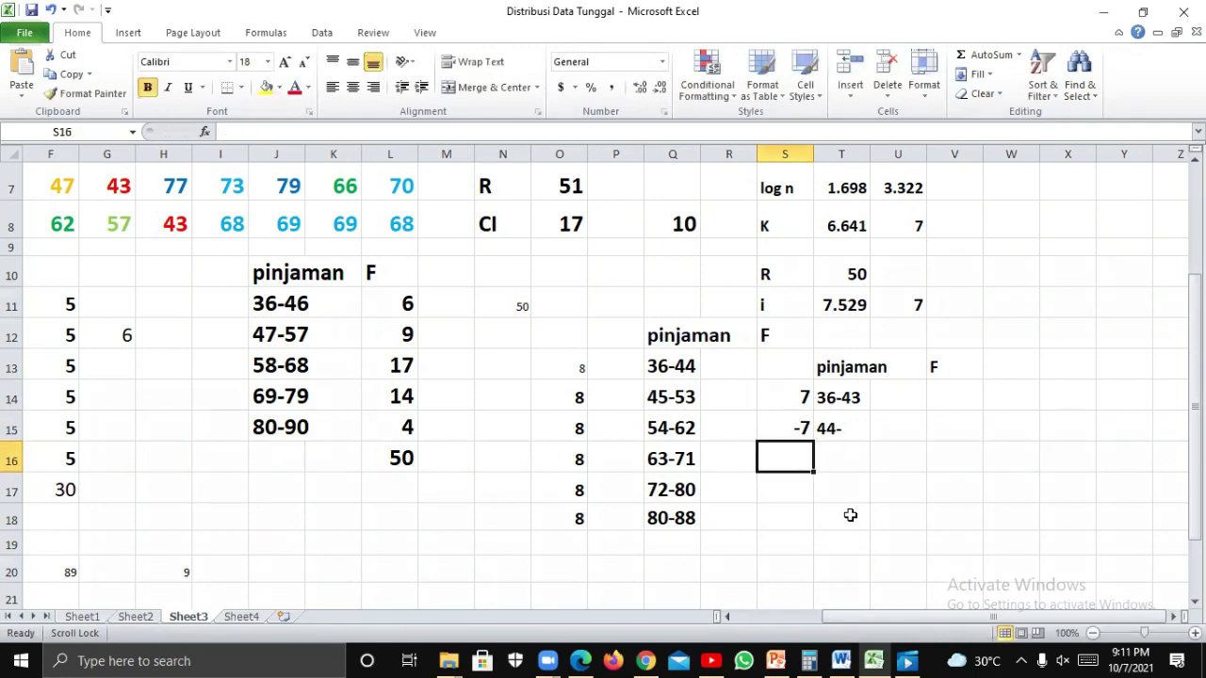
pyautogui.doubleClick(867, 428)
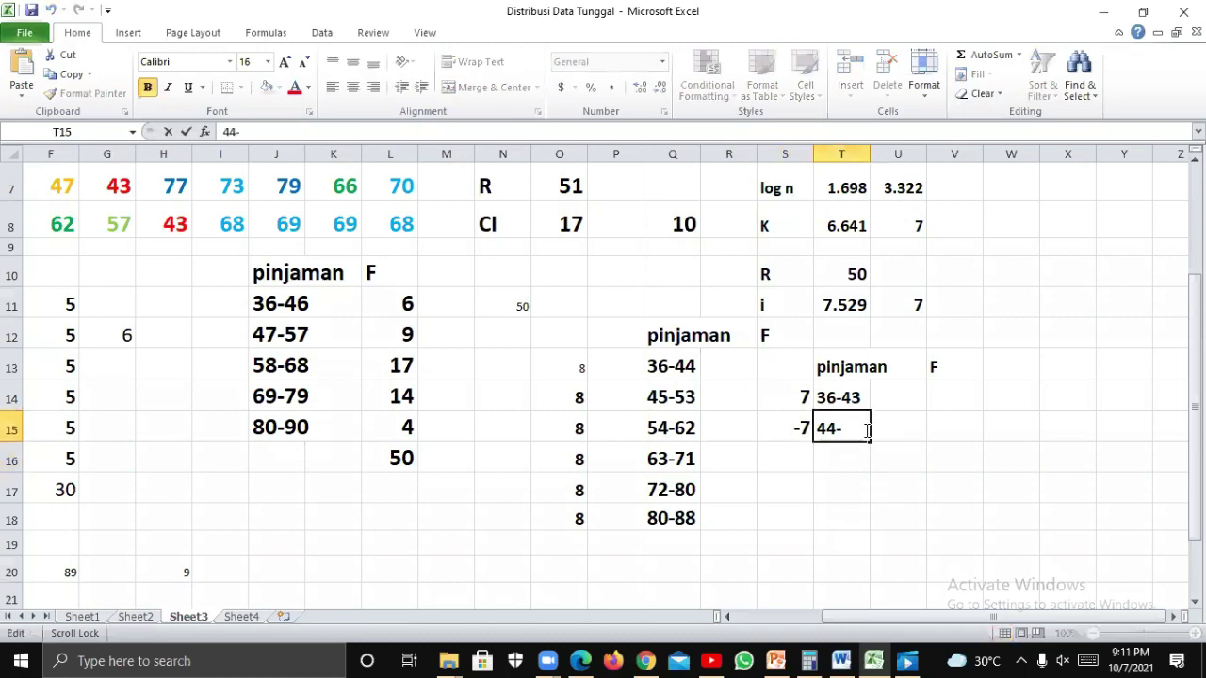
pyautogui.write('51')
pyautogui.press('Return')
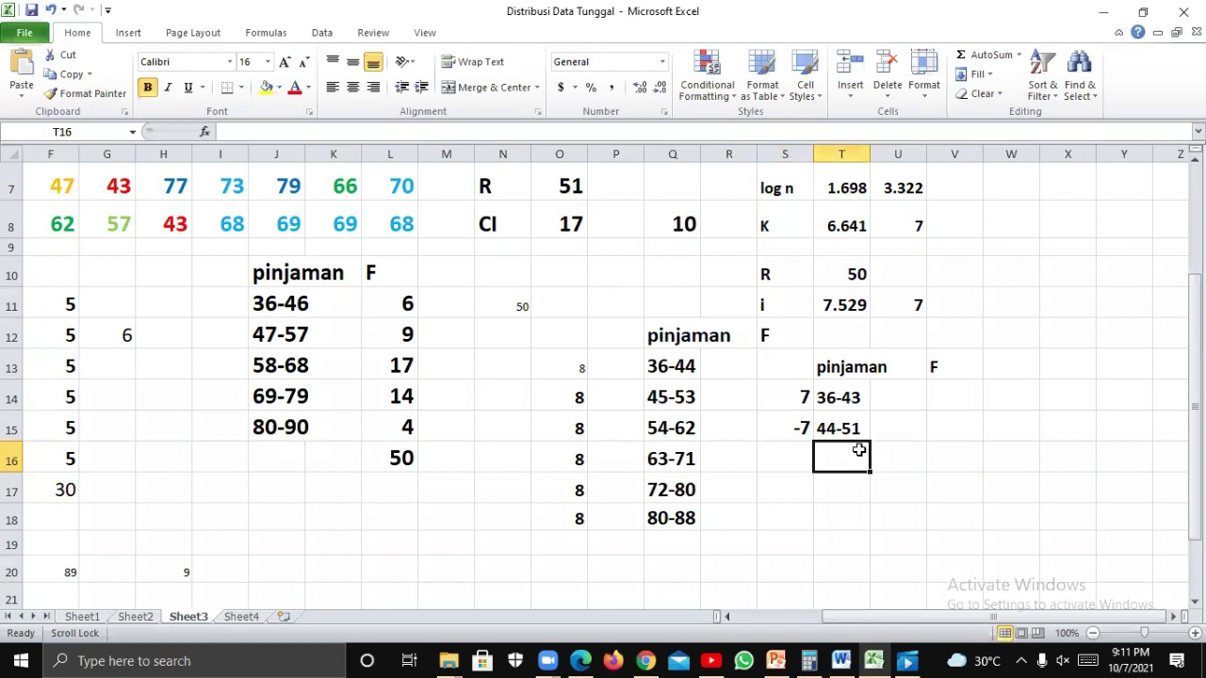
# Enter the third class interval, 52-59, in T16 and check its width in S16 with =59-52.
pyautogui.write('52-')
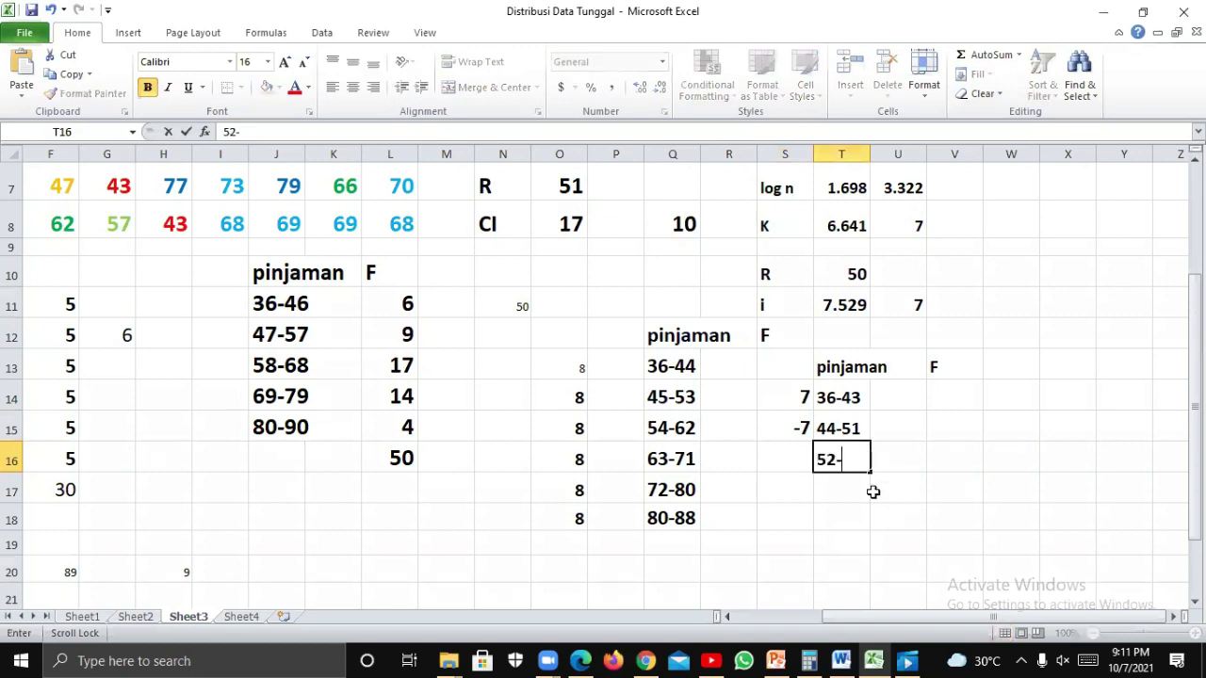
pyautogui.write('59')
pyautogui.hscroll(-1, 801, 457)
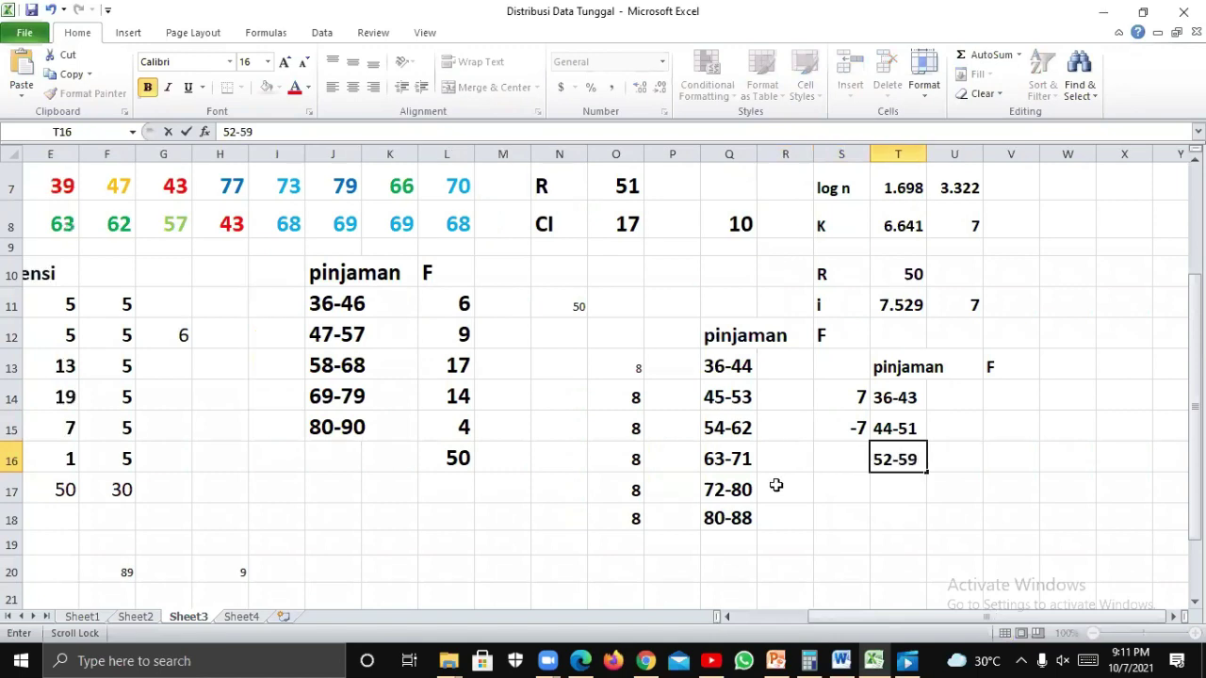
pyautogui.click(858, 463)
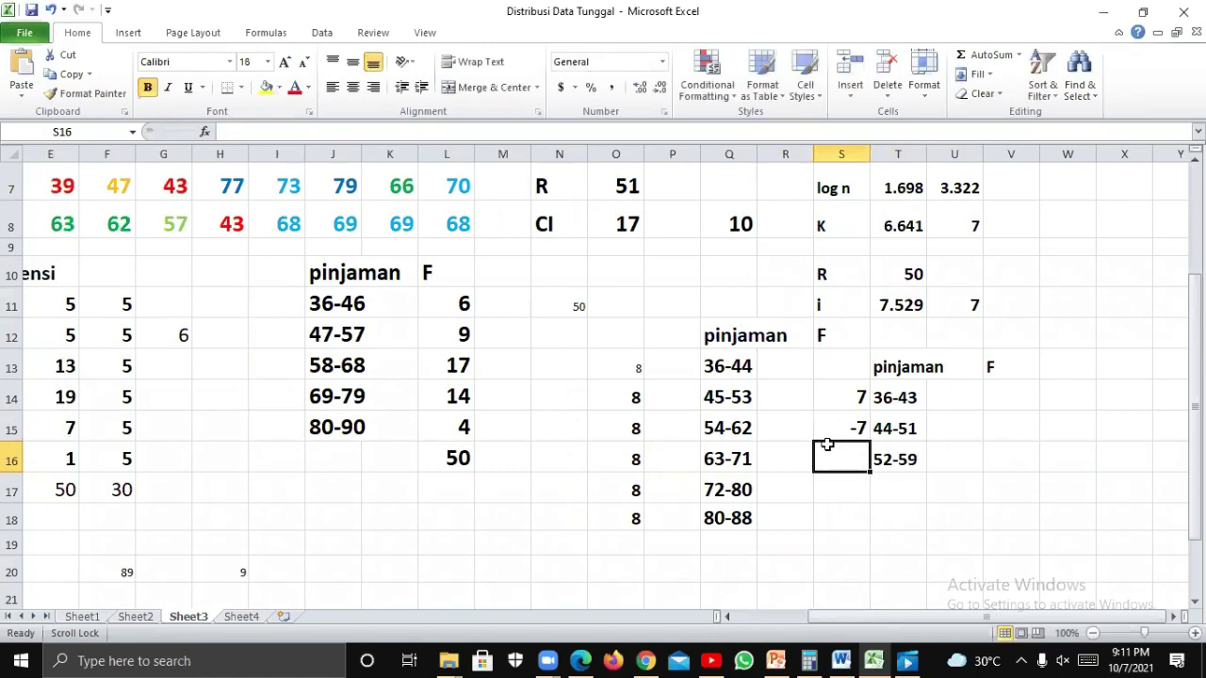
pyautogui.write('=5')
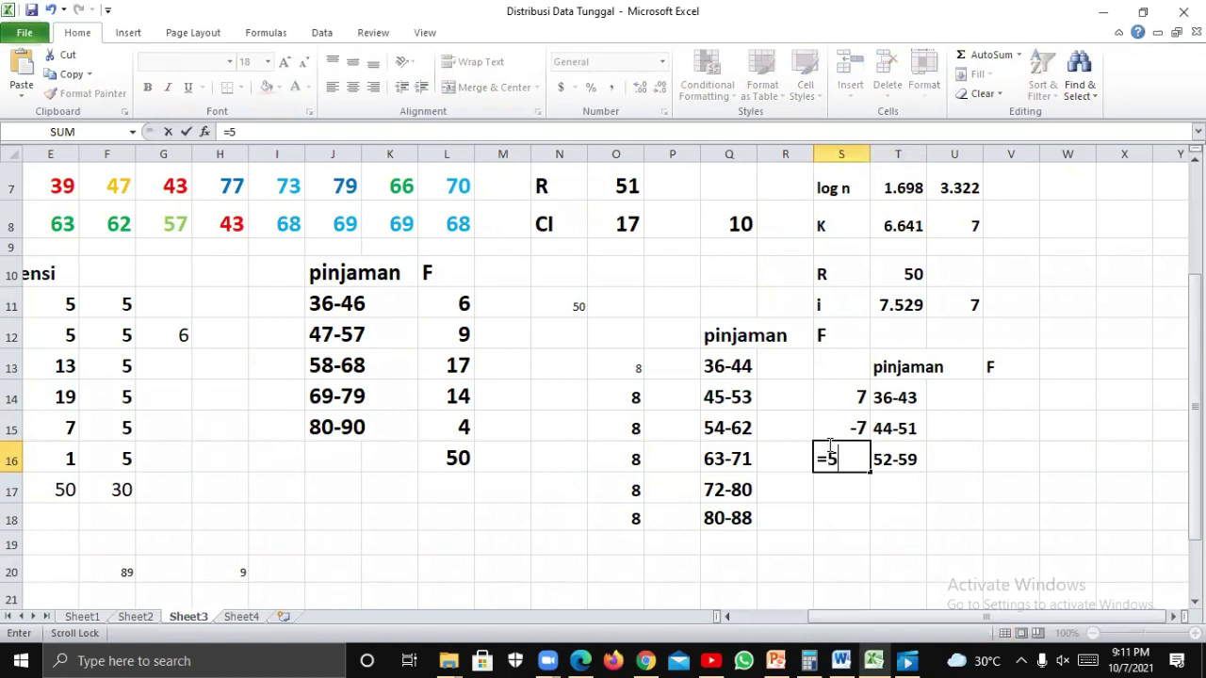
pyautogui.write('9-52')
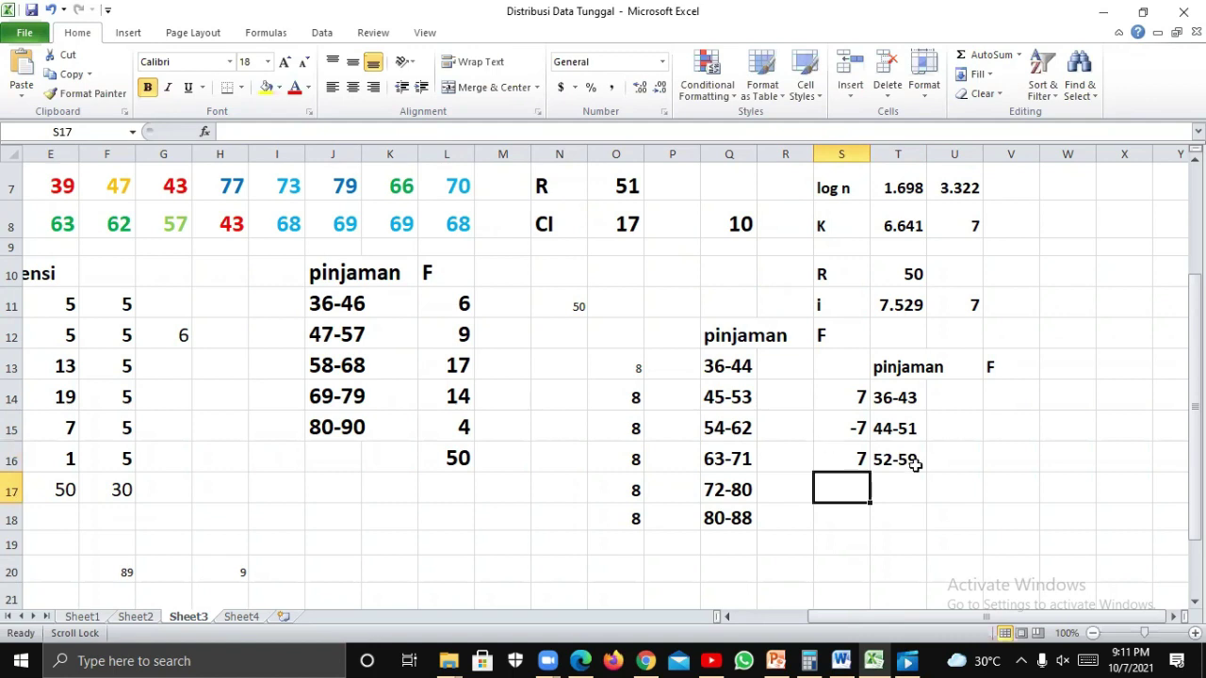
# Enter the fourth class interval, 60-67, in T17 and check its width in S17 with =67-60.
pyautogui.click(901, 490)
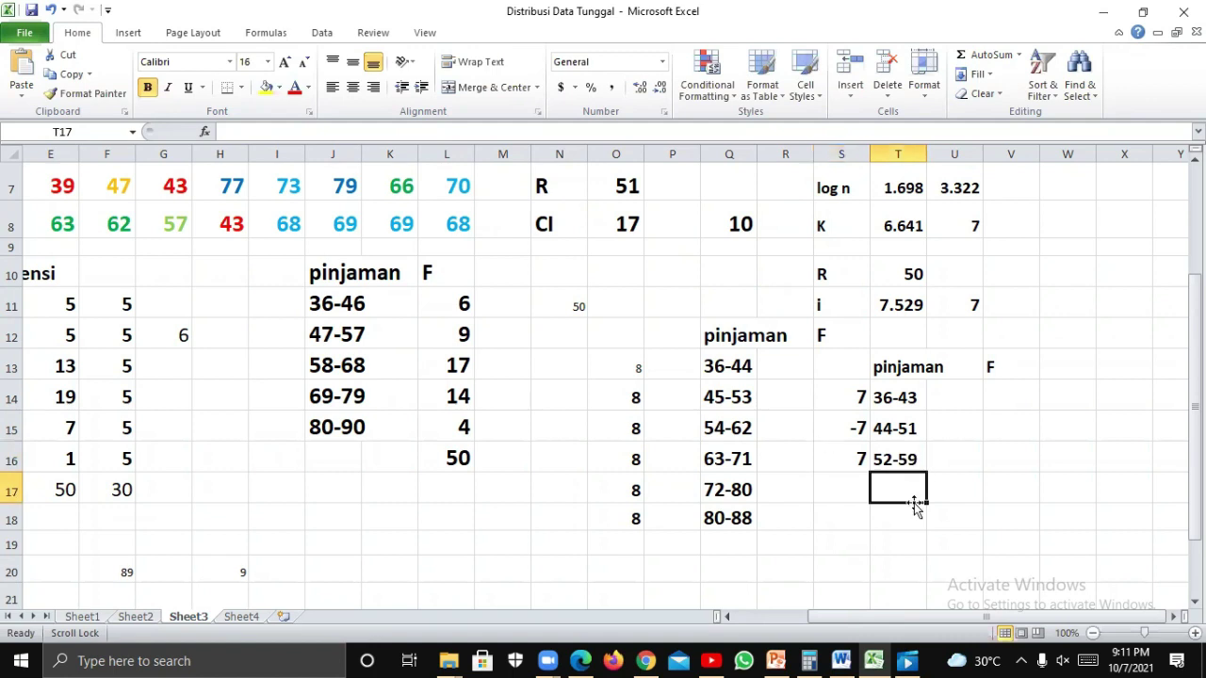
pyautogui.write('60')
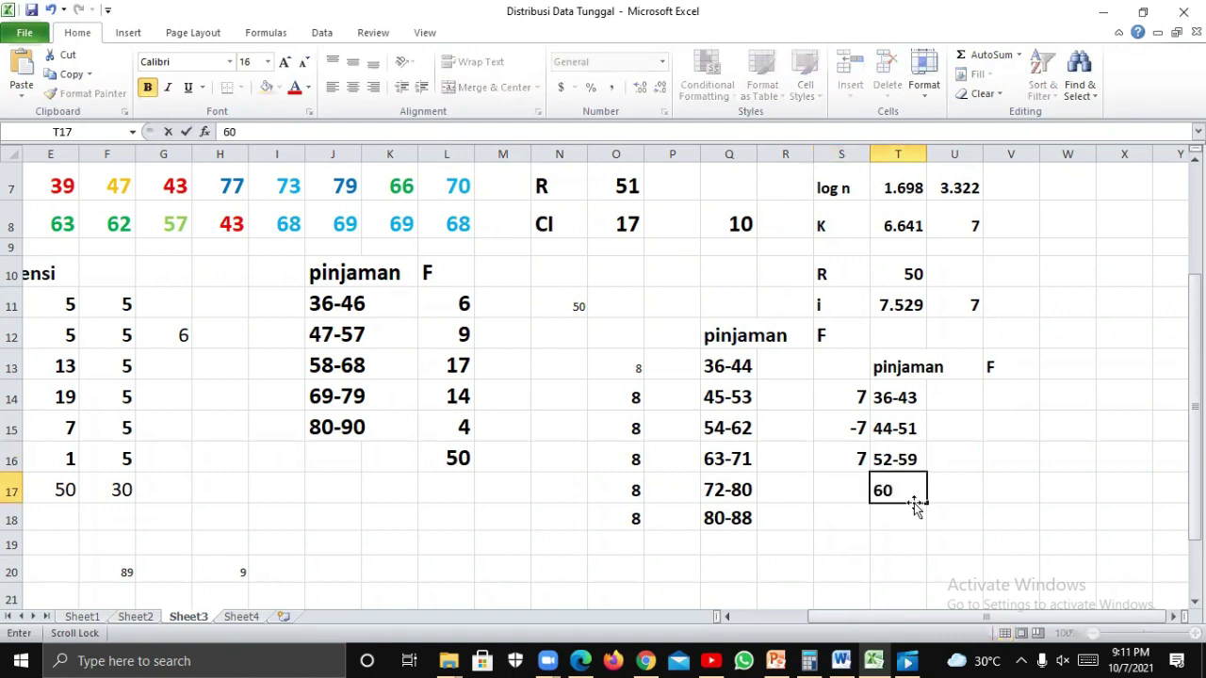
pyautogui.write('-67')
pyautogui.hscroll(-1, 915, 504)
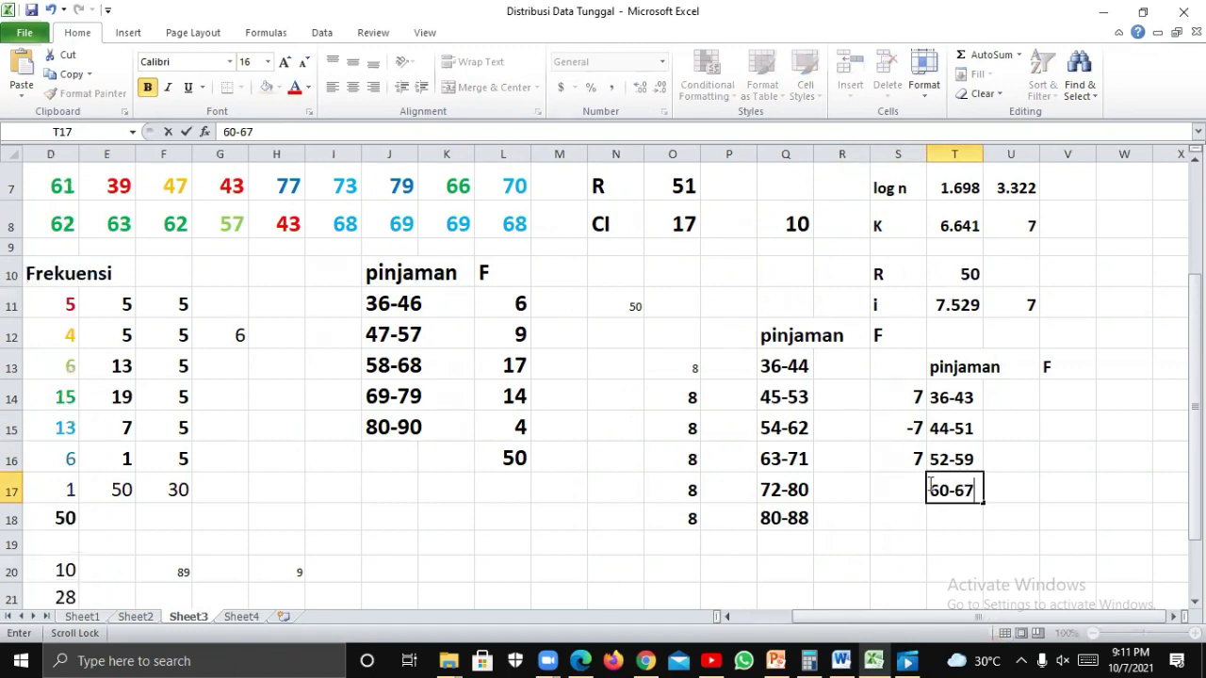
pyautogui.click(906, 490)
pyautogui.write('=')
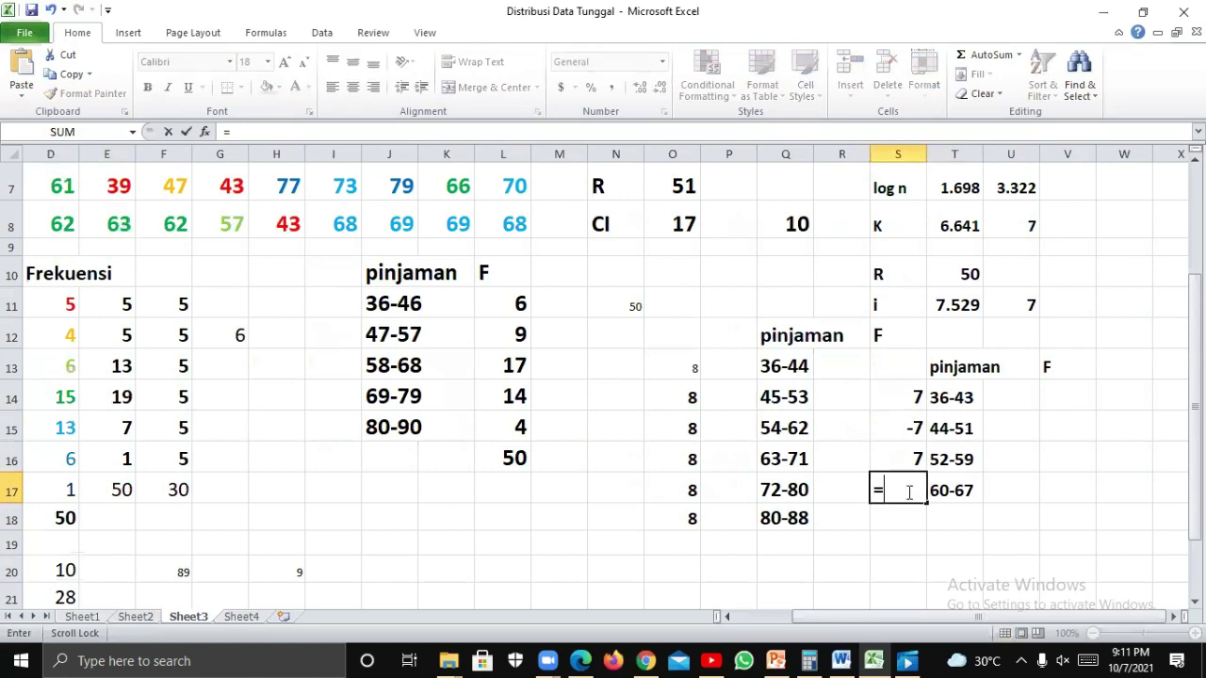
pyautogui.write('67-60')
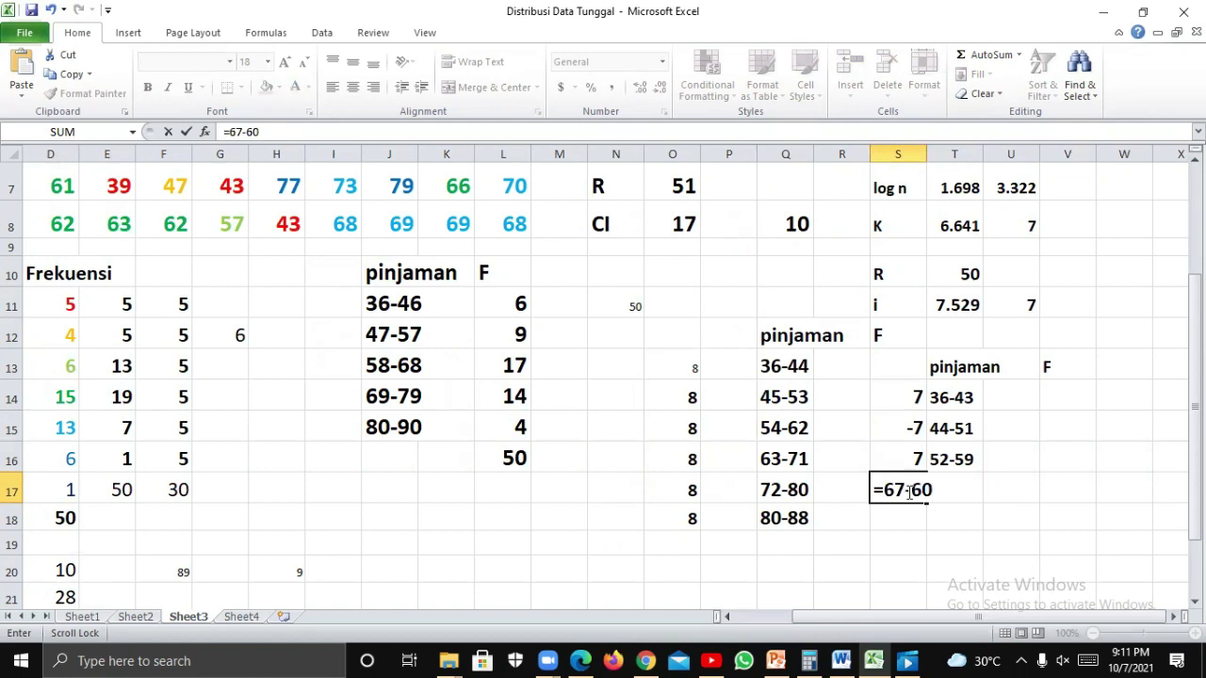
pyautogui.press('Return')
# Enter the fifth class interval, 68-75, in T18 and check its width in S18 with =75-68.
pyautogui.click(944, 514)
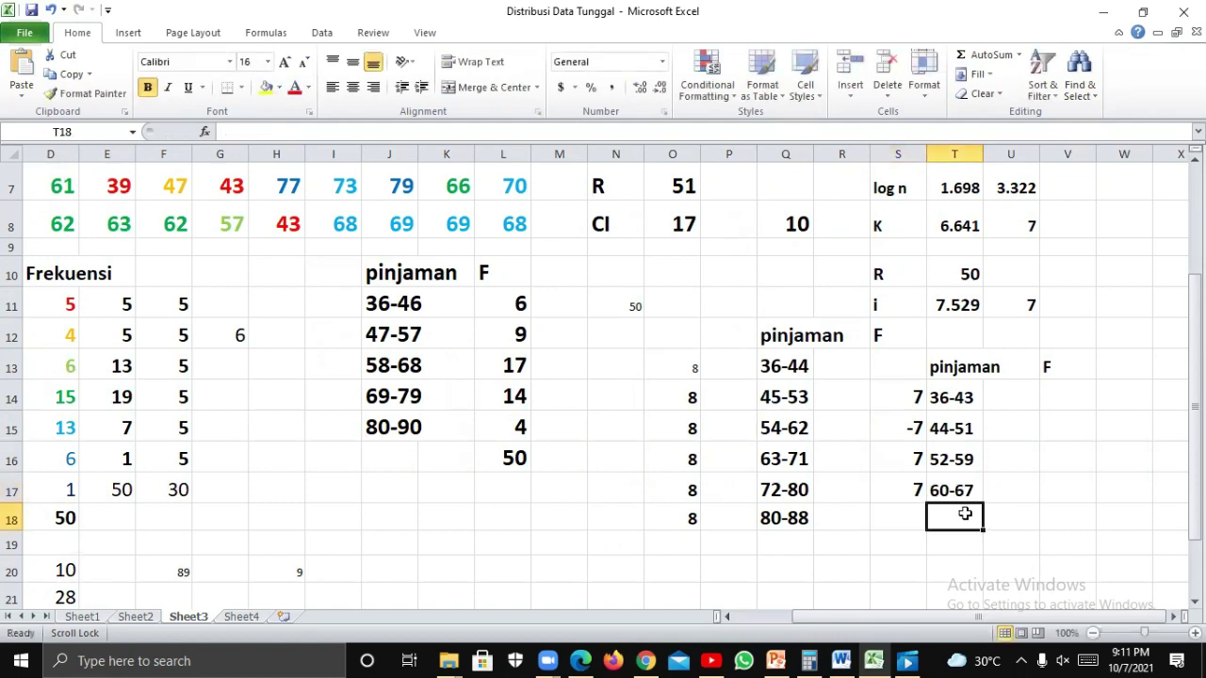
pyautogui.write('68')
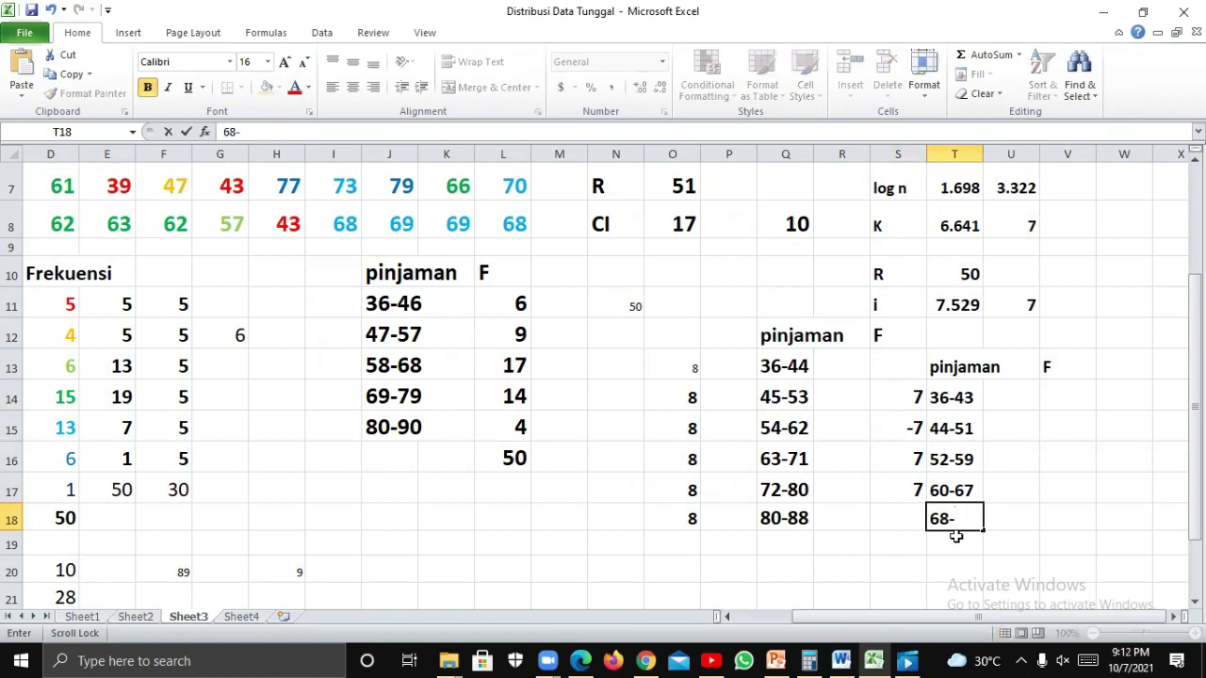
pyautogui.write('-75')
pyautogui.hscroll(-2, 973, 538)
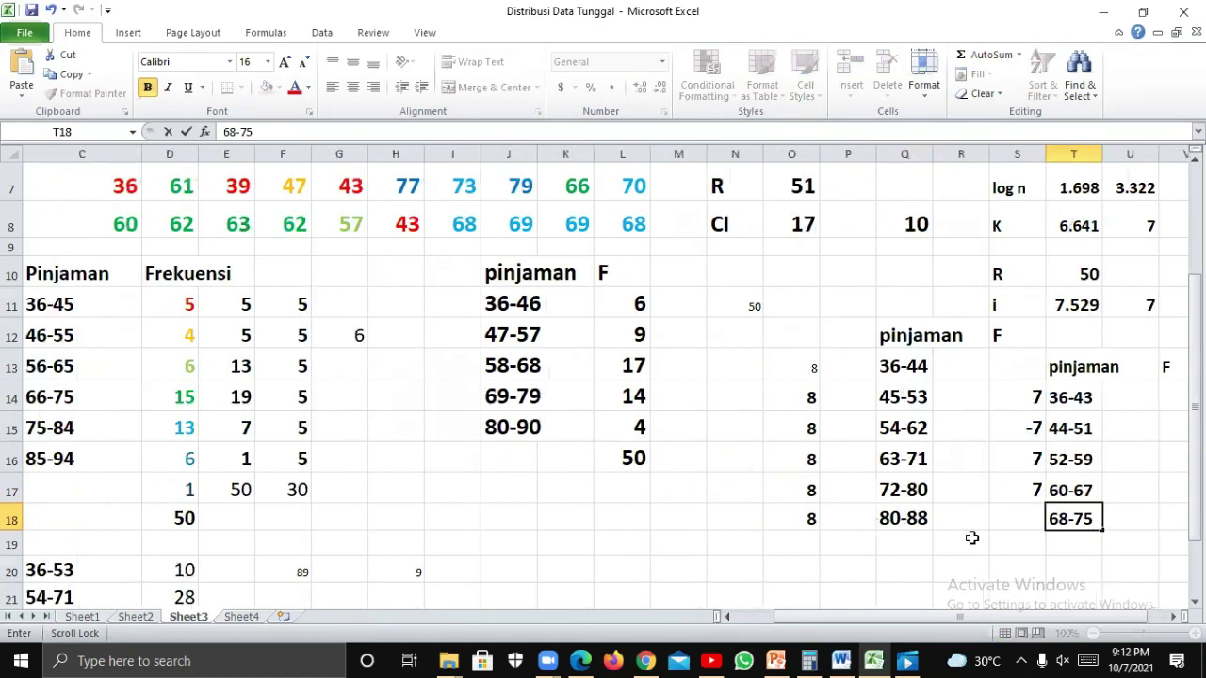
pyautogui.click(1025, 522)
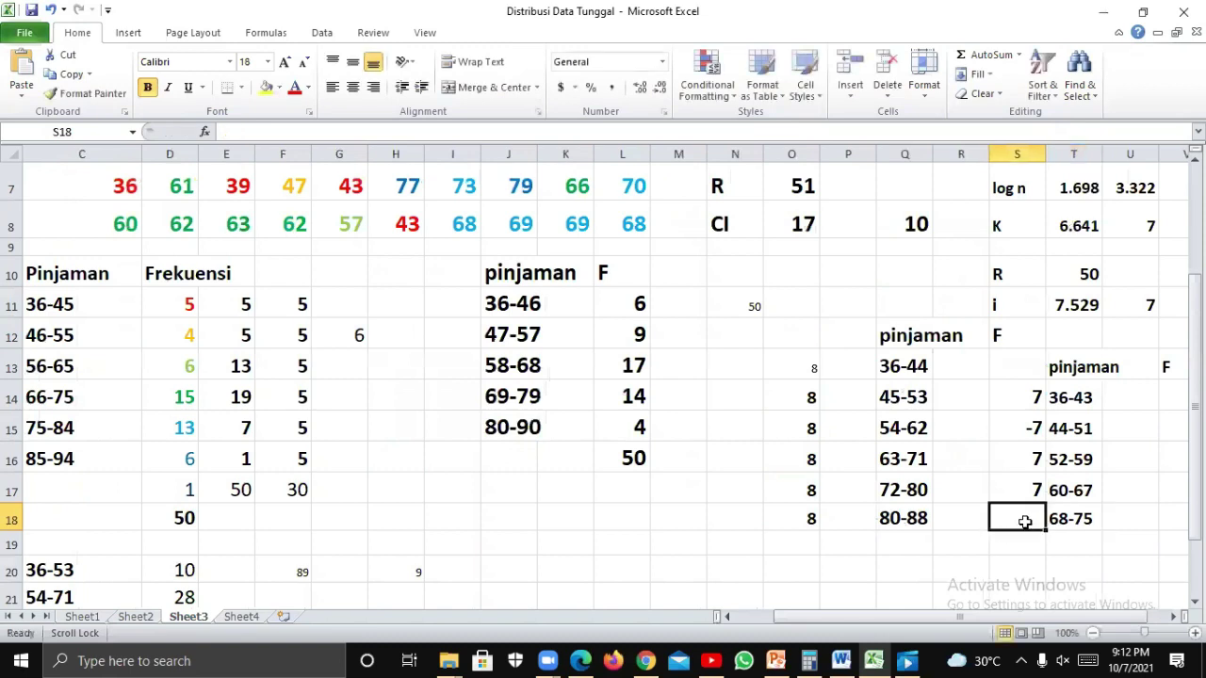
pyautogui.write('=')
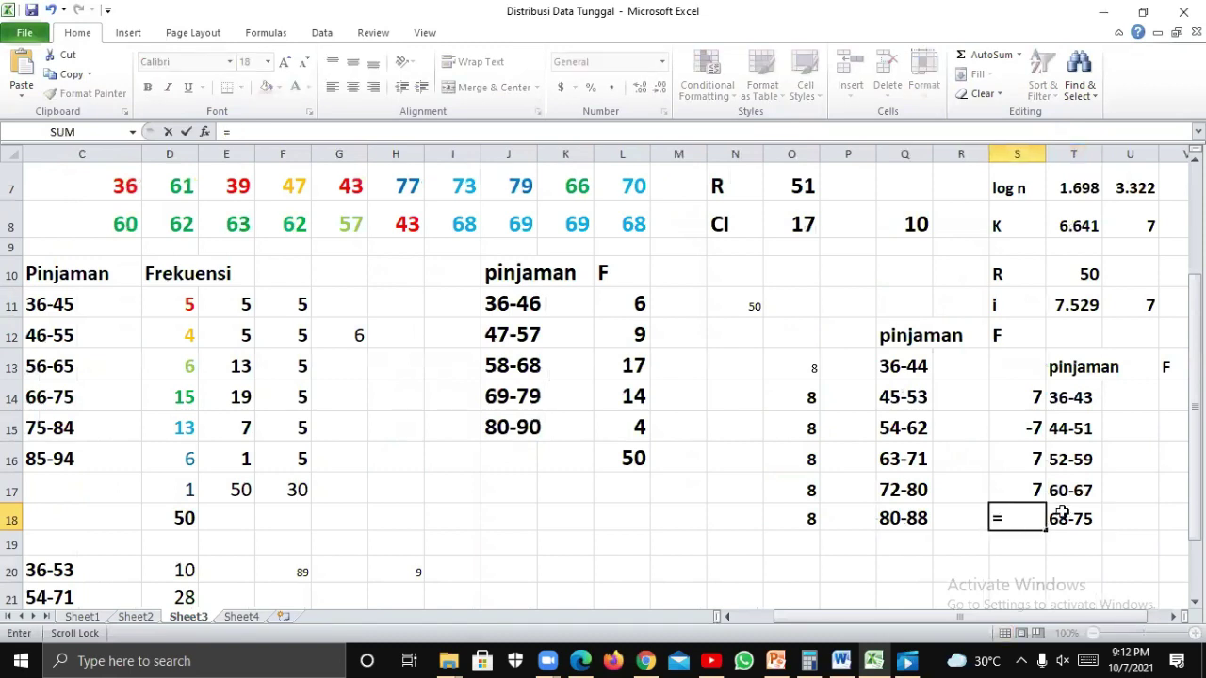
pyautogui.write('75-')
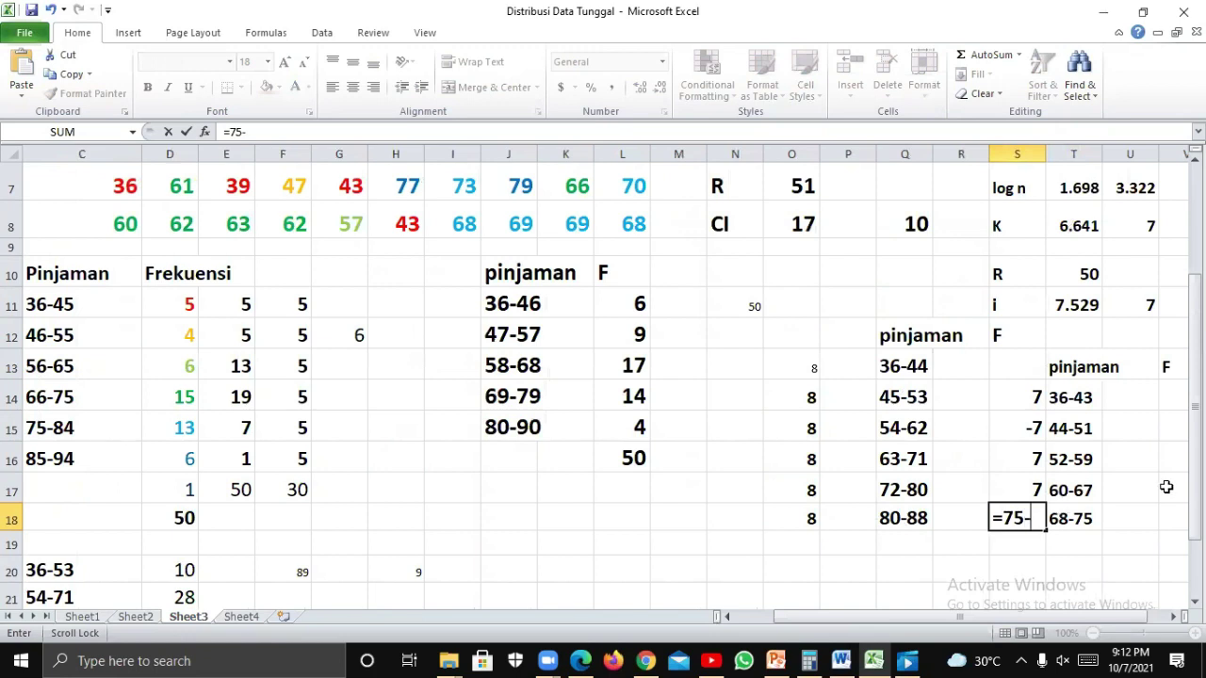
pyautogui.write('68')
pyautogui.press('Return')
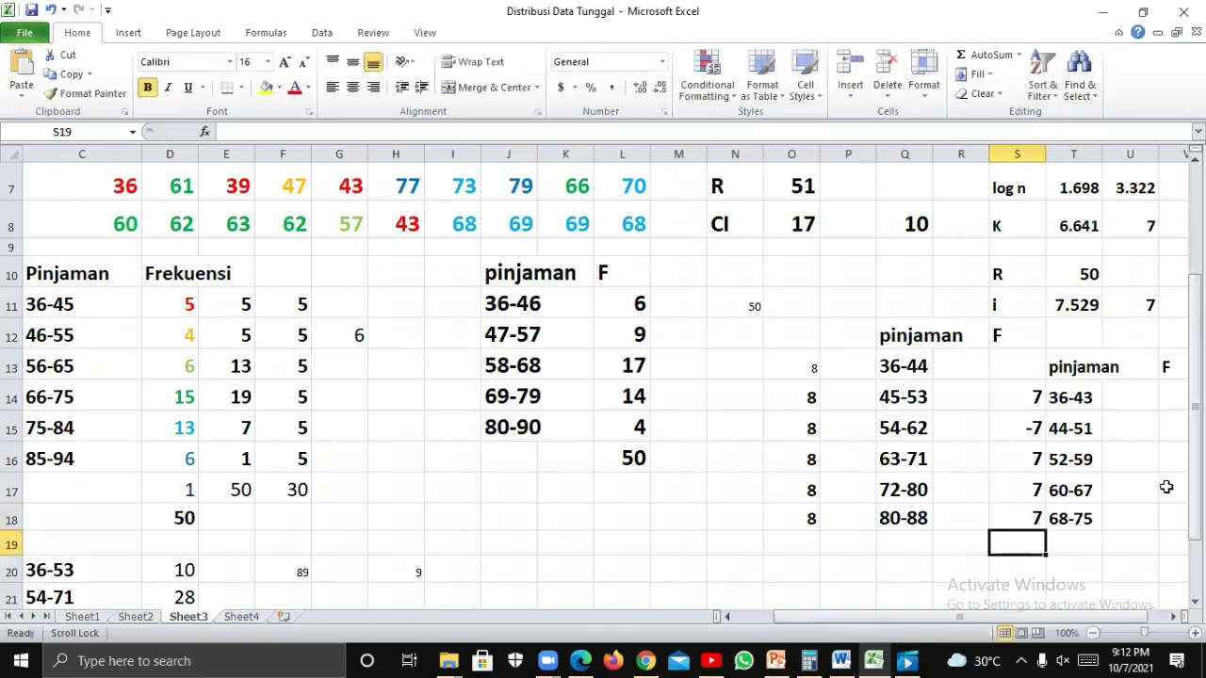
# Enter the sixth class interval, 76-83, in T19 and check its width in S19 with =83-76.
pyautogui.scroll(-2, 1071, 360)
pyautogui.scroll(1, 1074, 362)
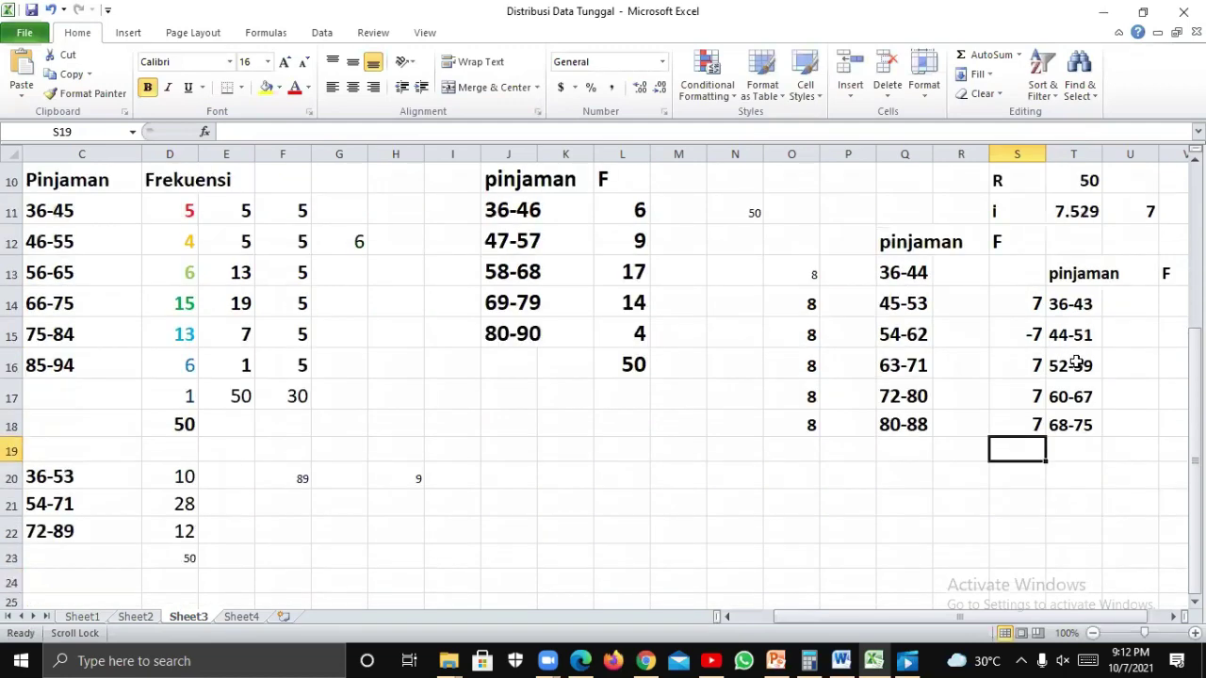
pyautogui.click(1088, 449)
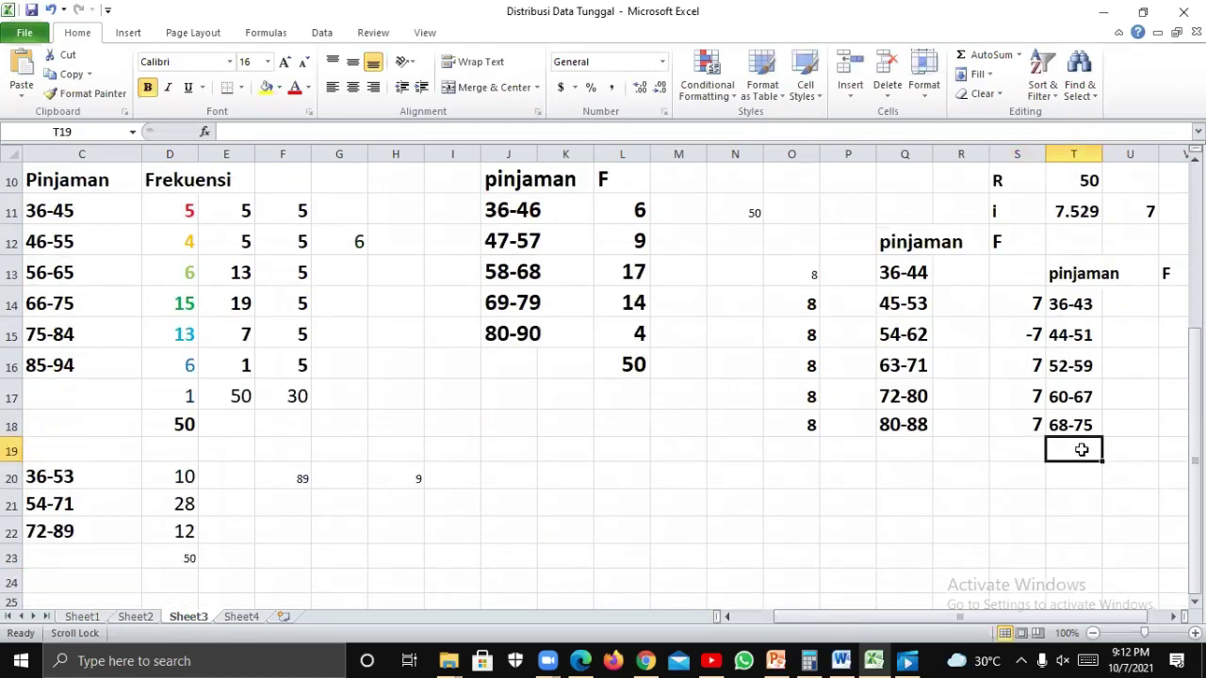
pyautogui.write('76')
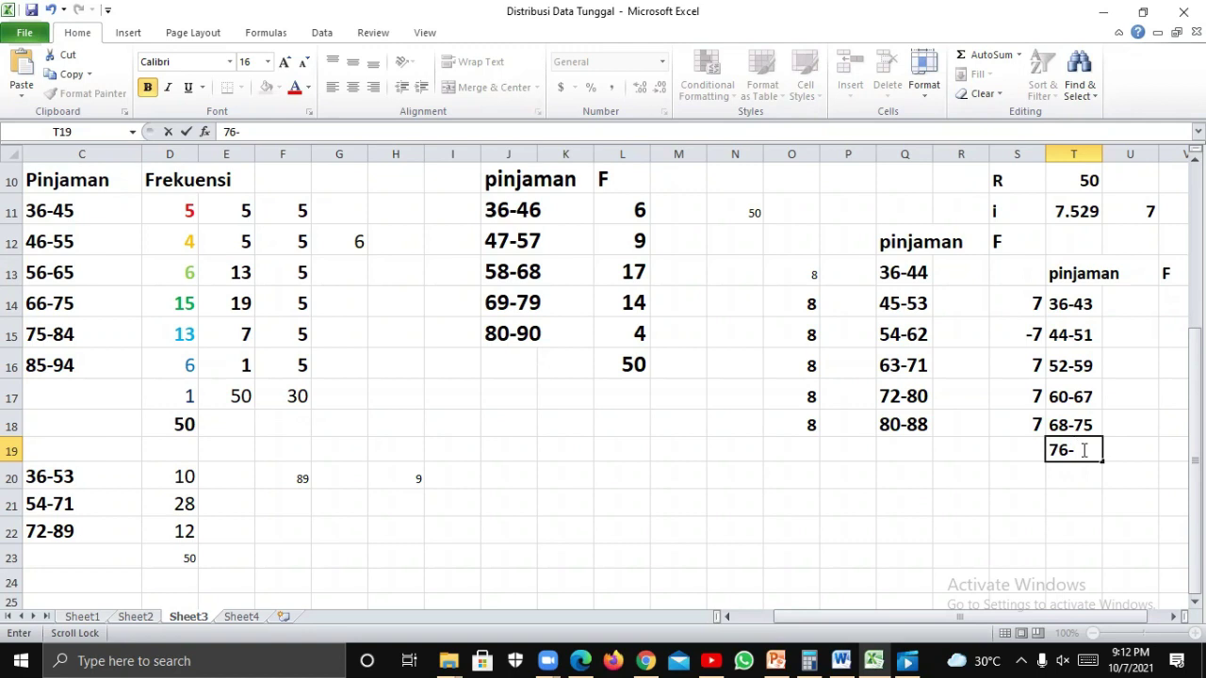
pyautogui.write('-83')
pyautogui.press('Return')
pyautogui.click(1027, 454)
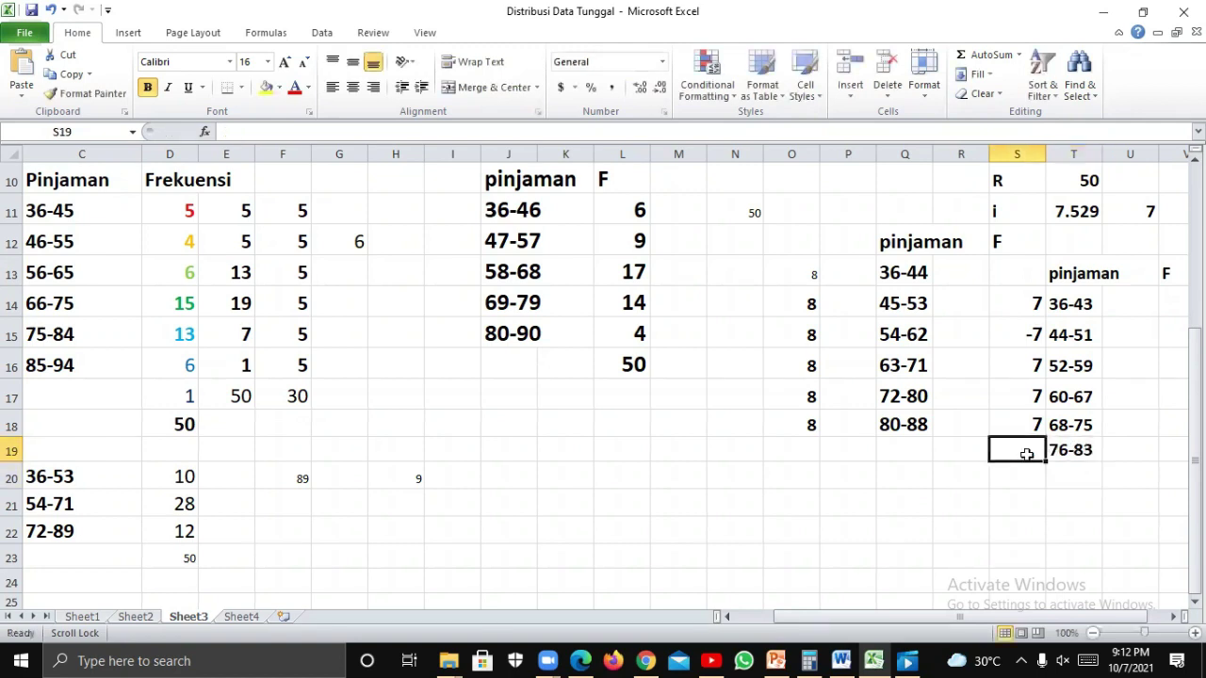
pyautogui.write('=83')
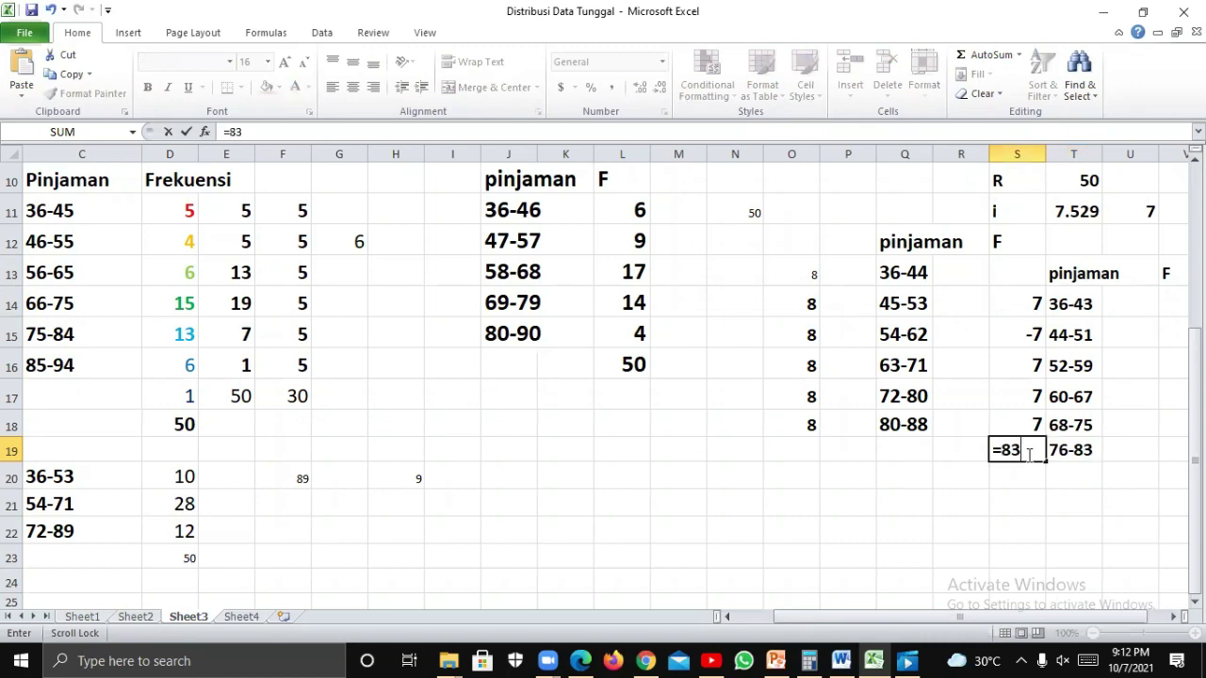
pyautogui.write('-76')
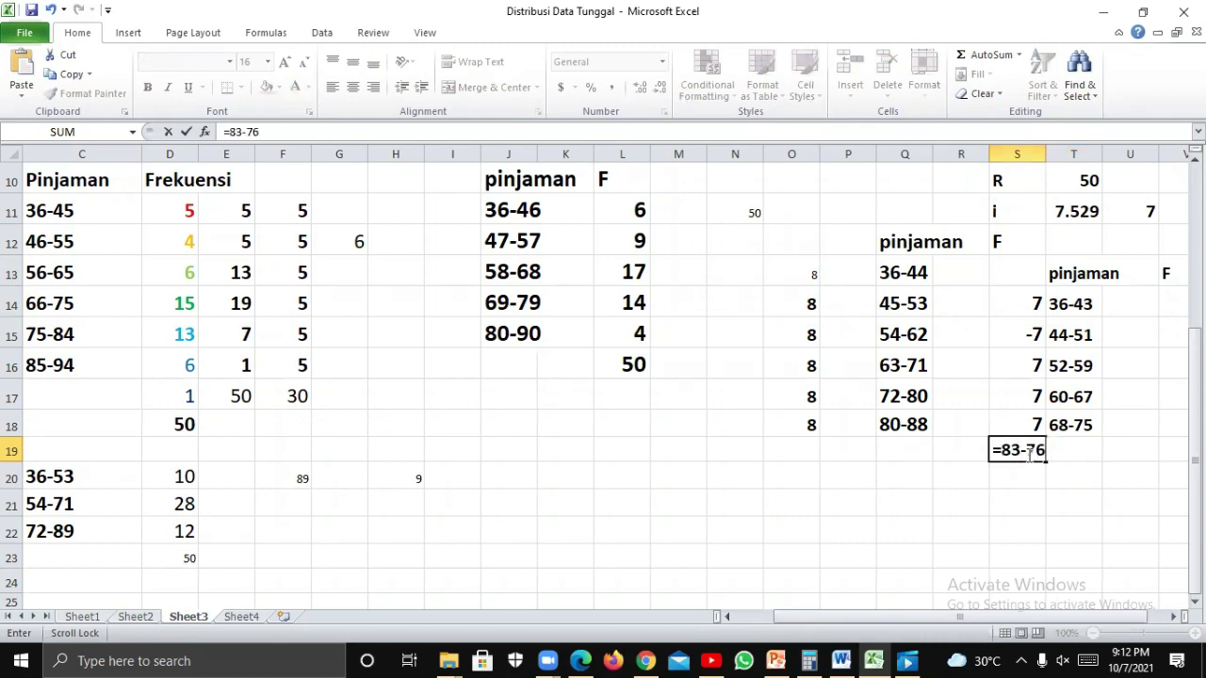
pyautogui.press('Return')
# Enter the seventh class interval, 84-91, in T20 and check its width in S20 with =91-84.
pyautogui.click(1072, 473)
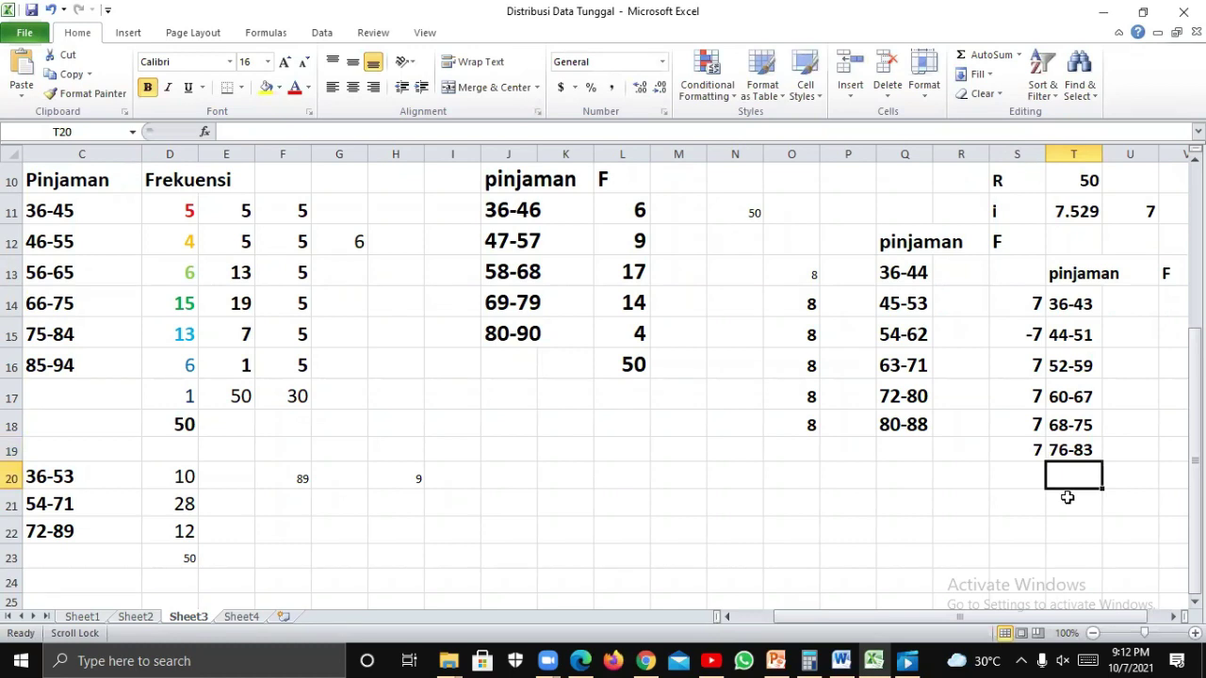
pyautogui.write('84')
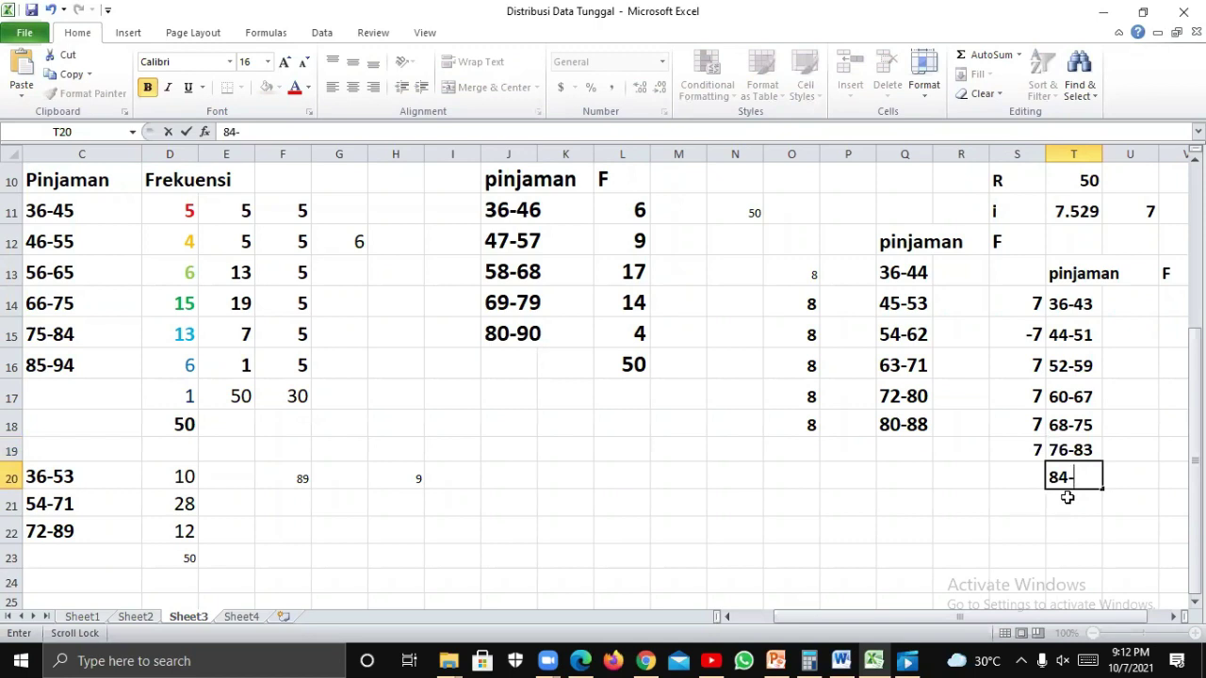
pyautogui.write('-91')
pyautogui.press('Return')
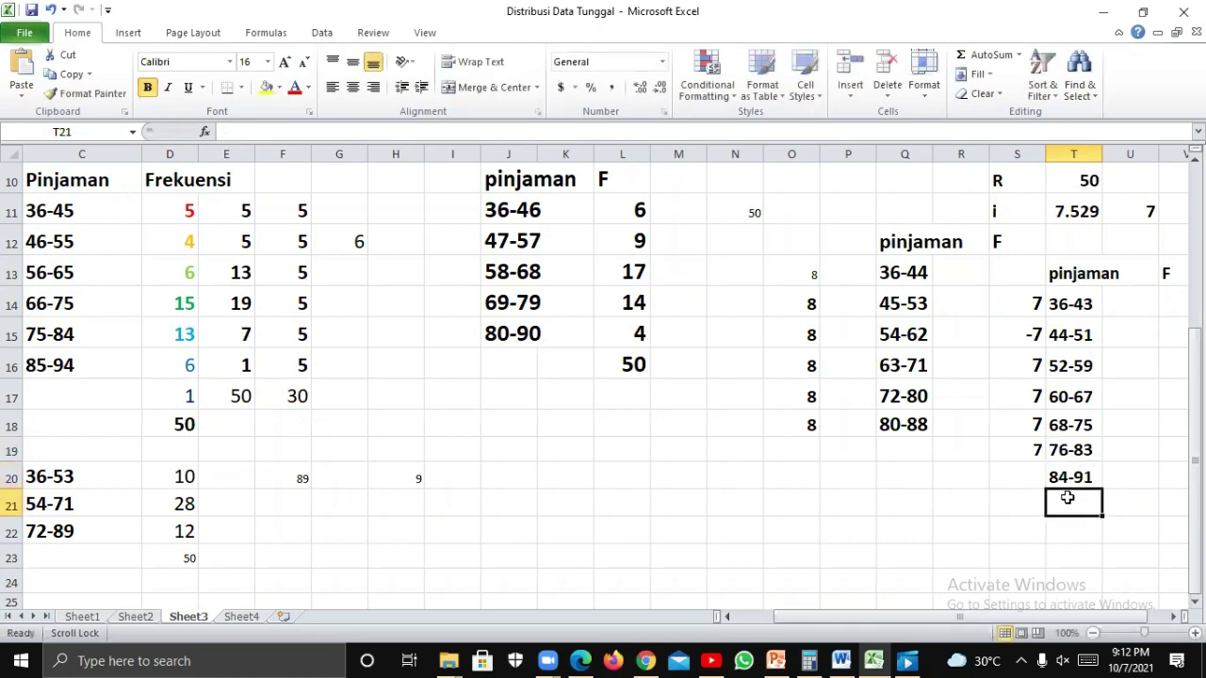
pyautogui.click(1039, 468)
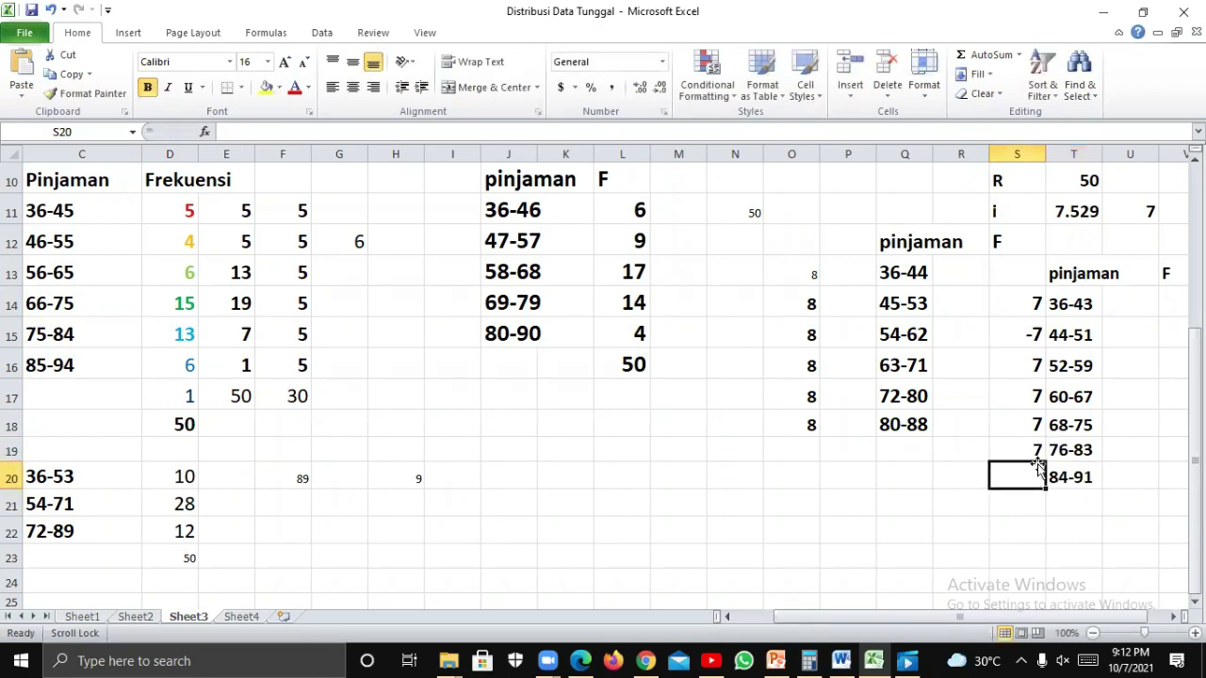
pyautogui.write('=91')
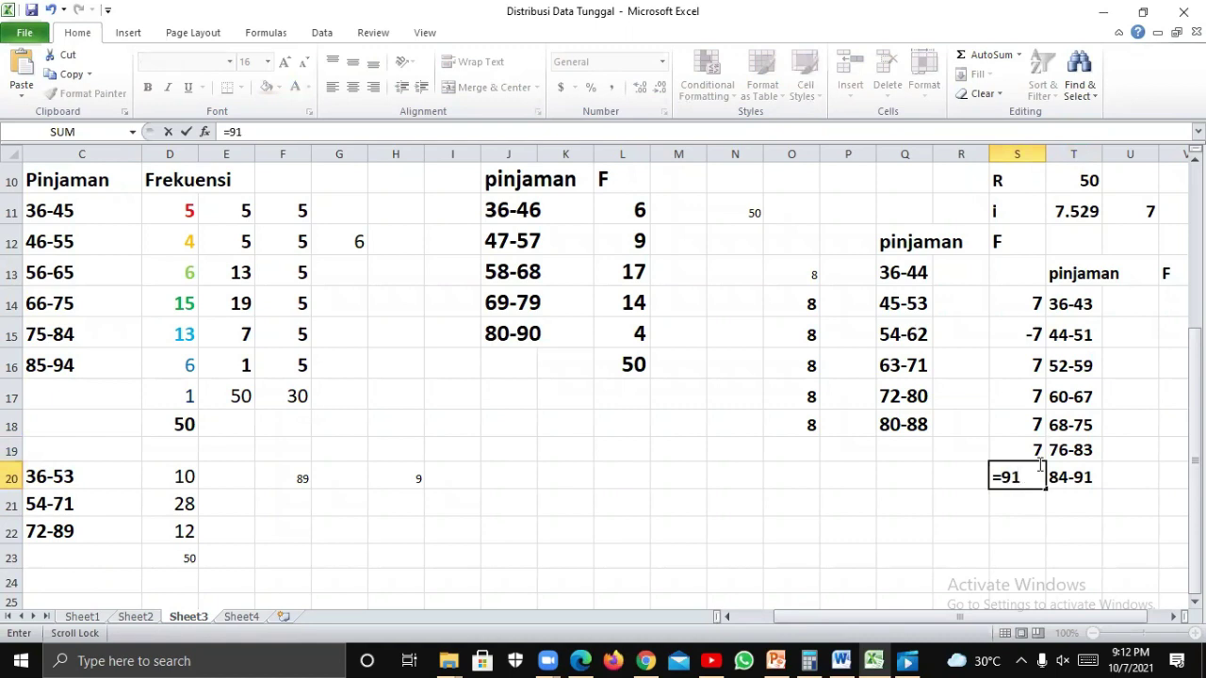
pyautogui.write('-84')
pyautogui.press('Return')
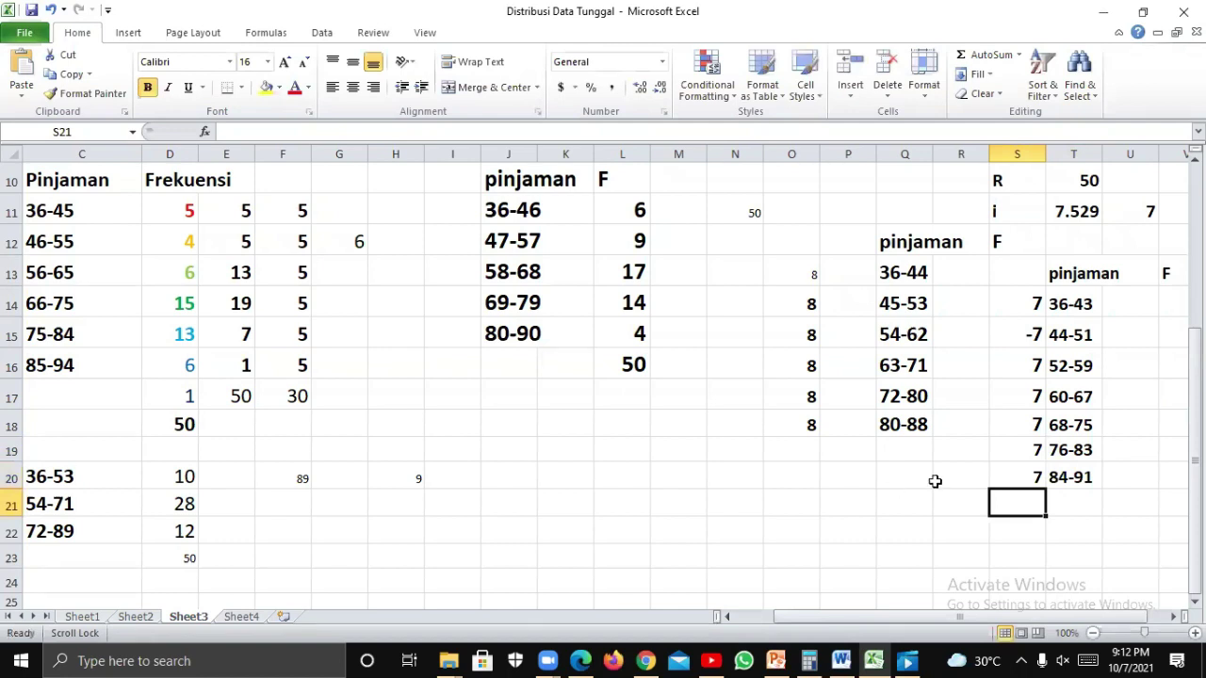
# Correct the width formula for the 44-51 class in S15 to =51-44.
pyautogui.scroll(1, 1083, 459)
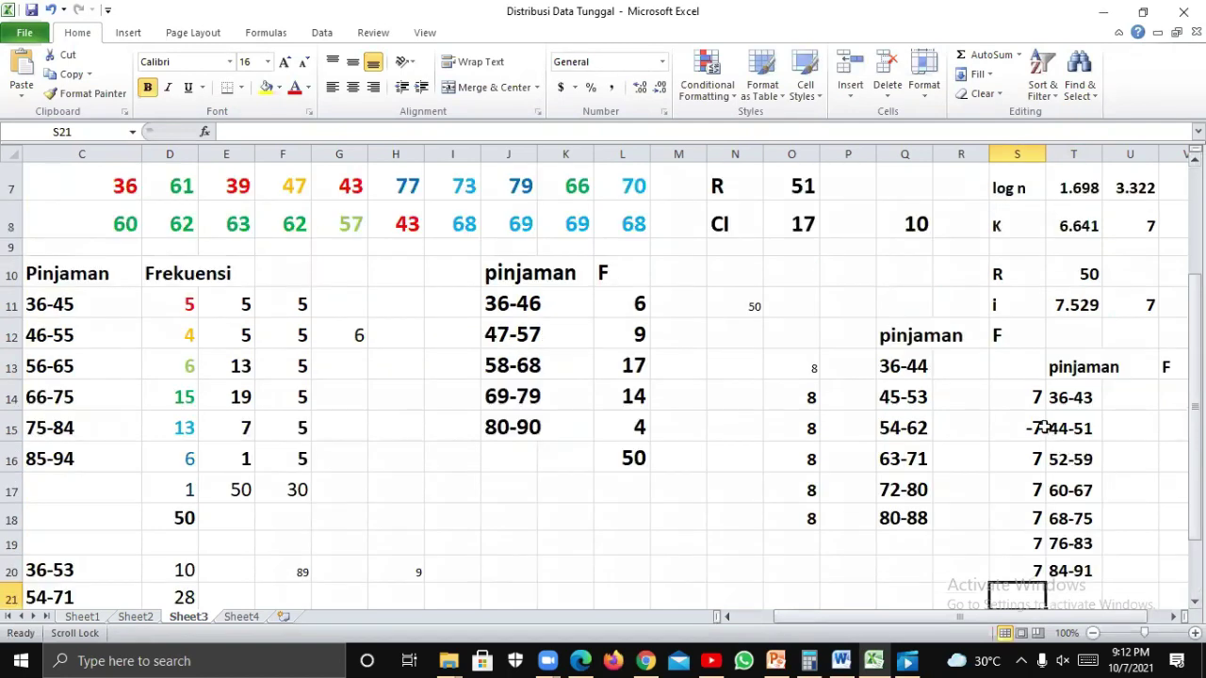
pyautogui.click(1055, 429)
pyautogui.click(1029, 427)
pyautogui.doubleClick(1028, 427)
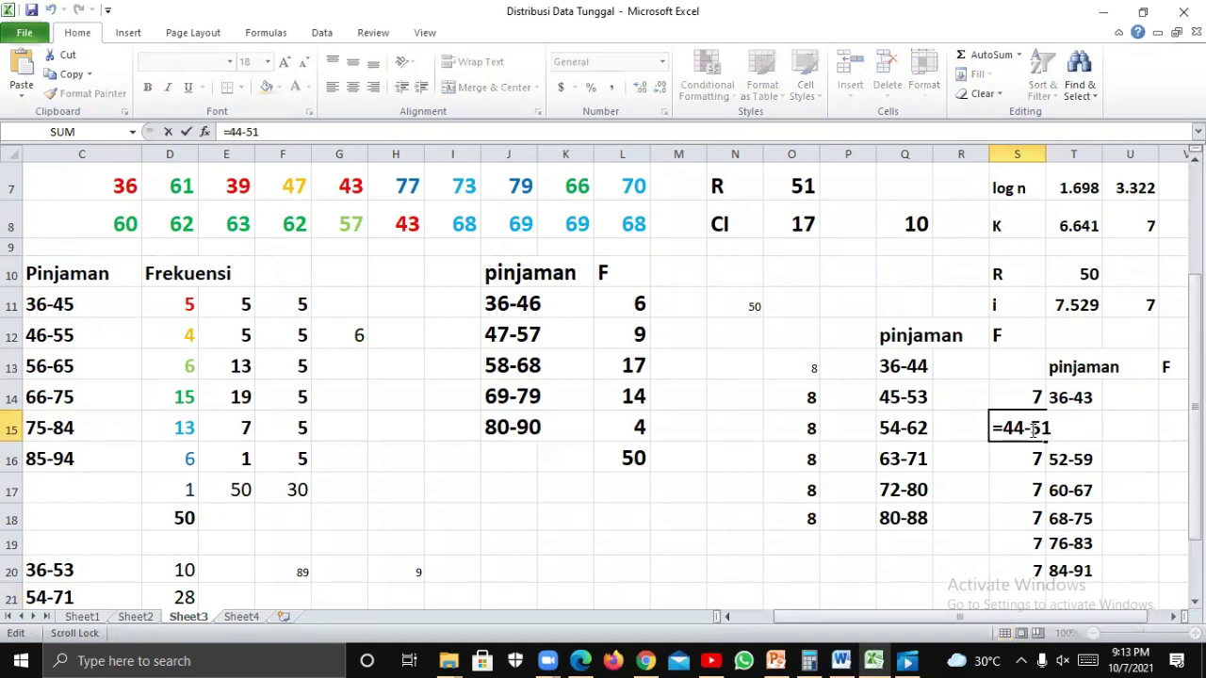
pyautogui.moveTo(1030, 430); pyautogui.dragTo(1006, 429)
pyautogui.press('BackSpace')
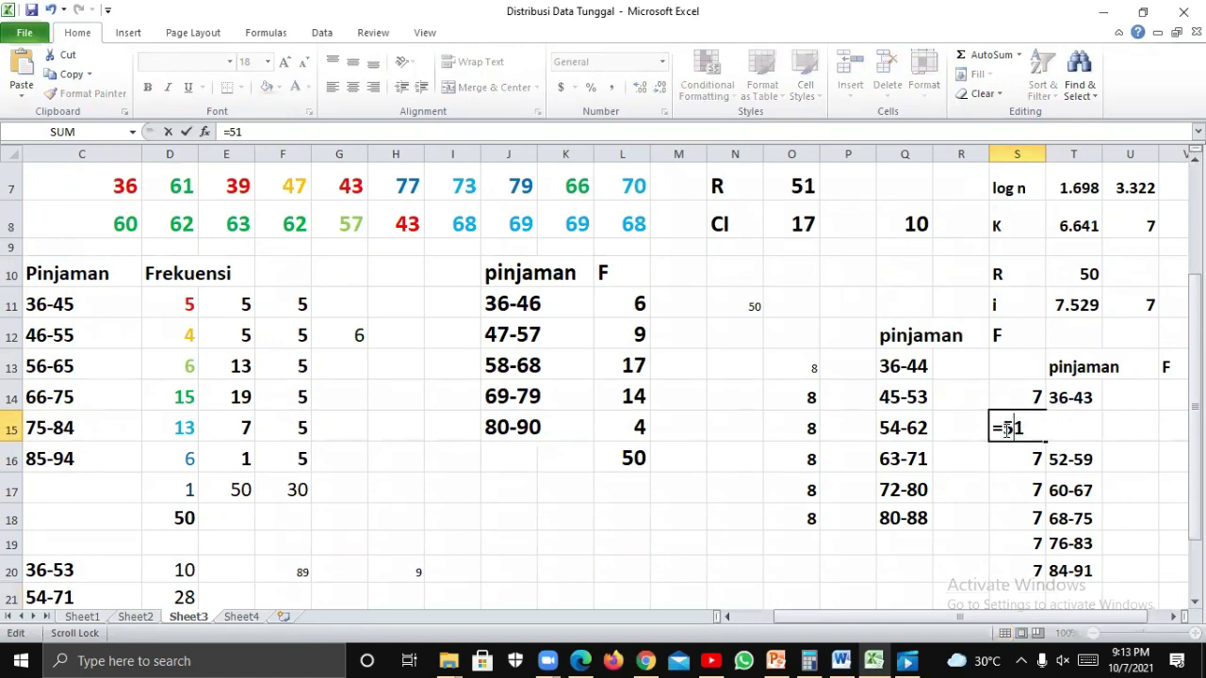
pyautogui.write('-44')
pyautogui.press('Return')
# Start a COUNTIFS formula in V14 for the 36-43 class, using absolute range $C$4:$L$8 with the criterion ">=36".
pyautogui.scroll(-1, 1074, 438)
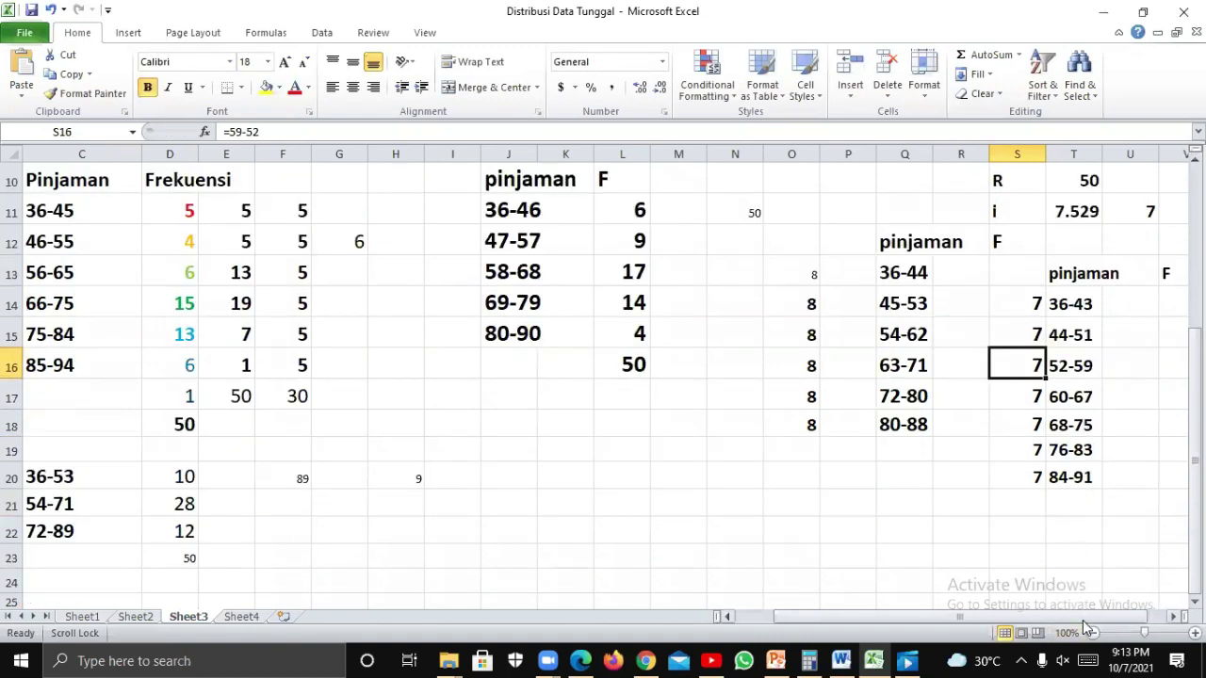
pyautogui.hscroll(1, 1081, 622)
pyautogui.scroll(1, 1083, 407)
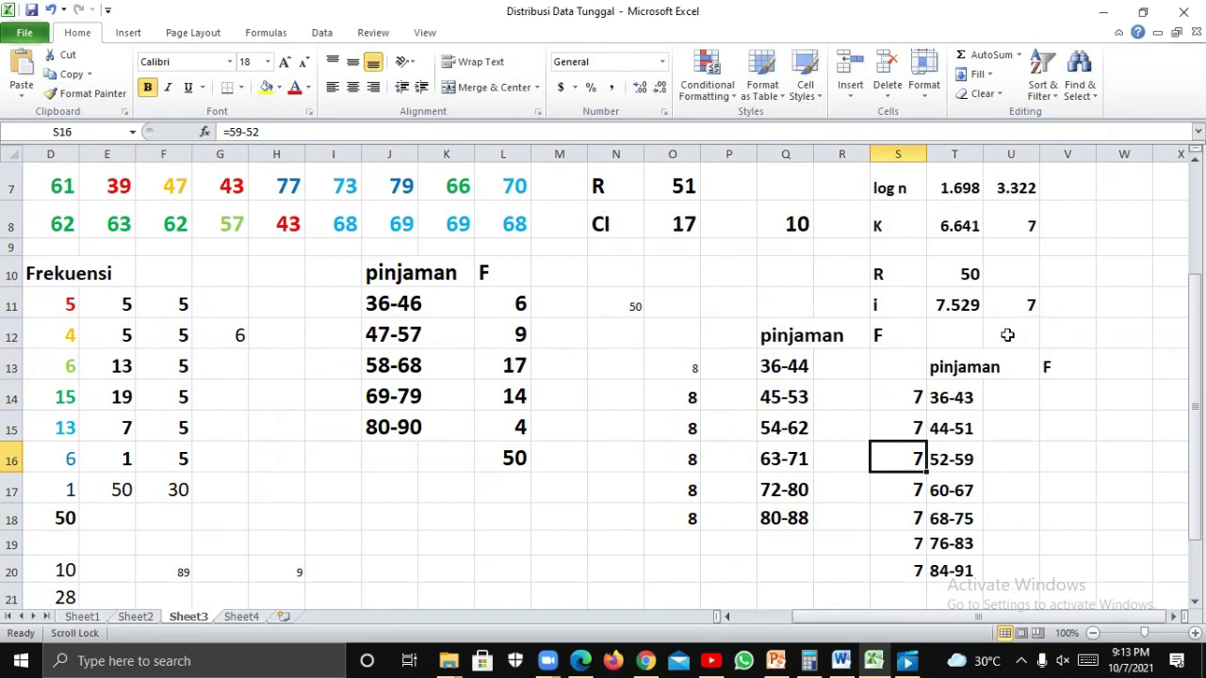
pyautogui.click(1052, 394)
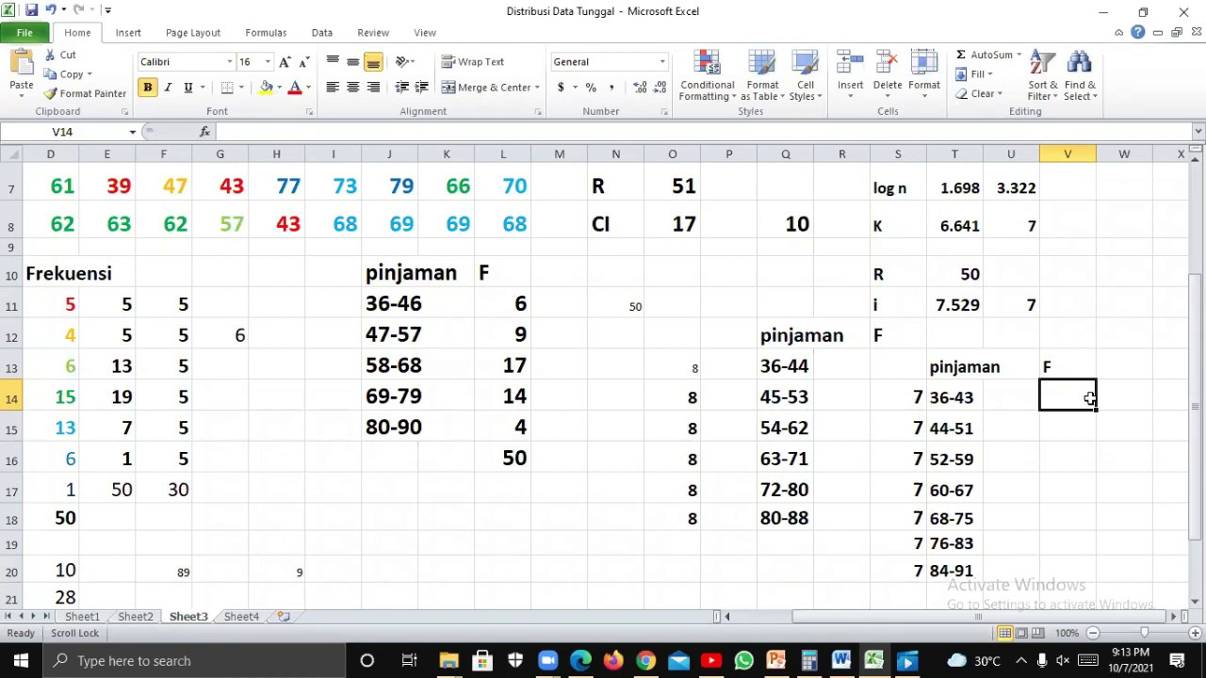
pyautogui.write('=')
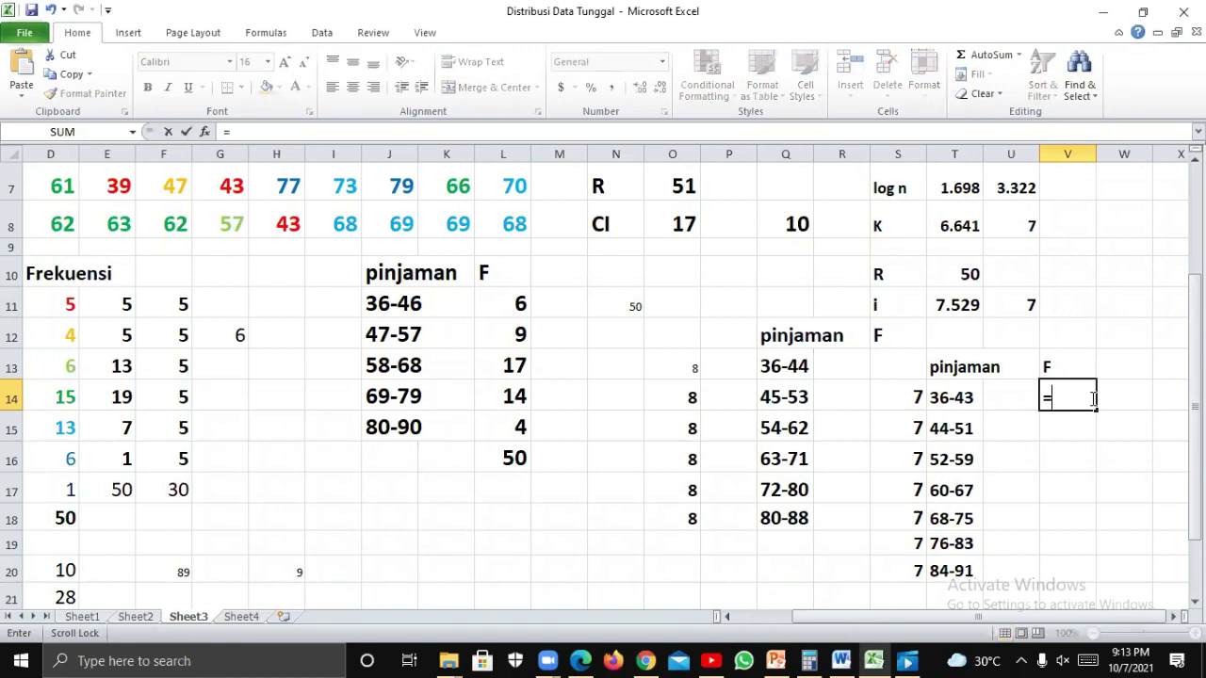
pyautogui.write('cou')
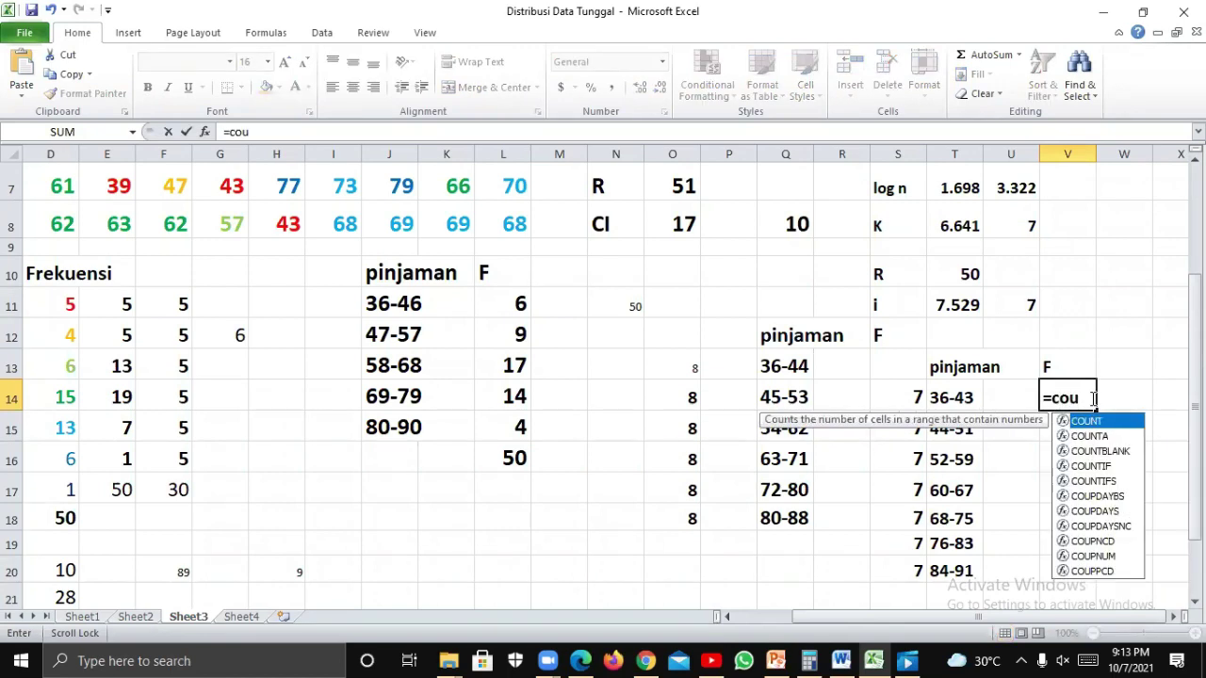
pyautogui.doubleClick(1131, 481)
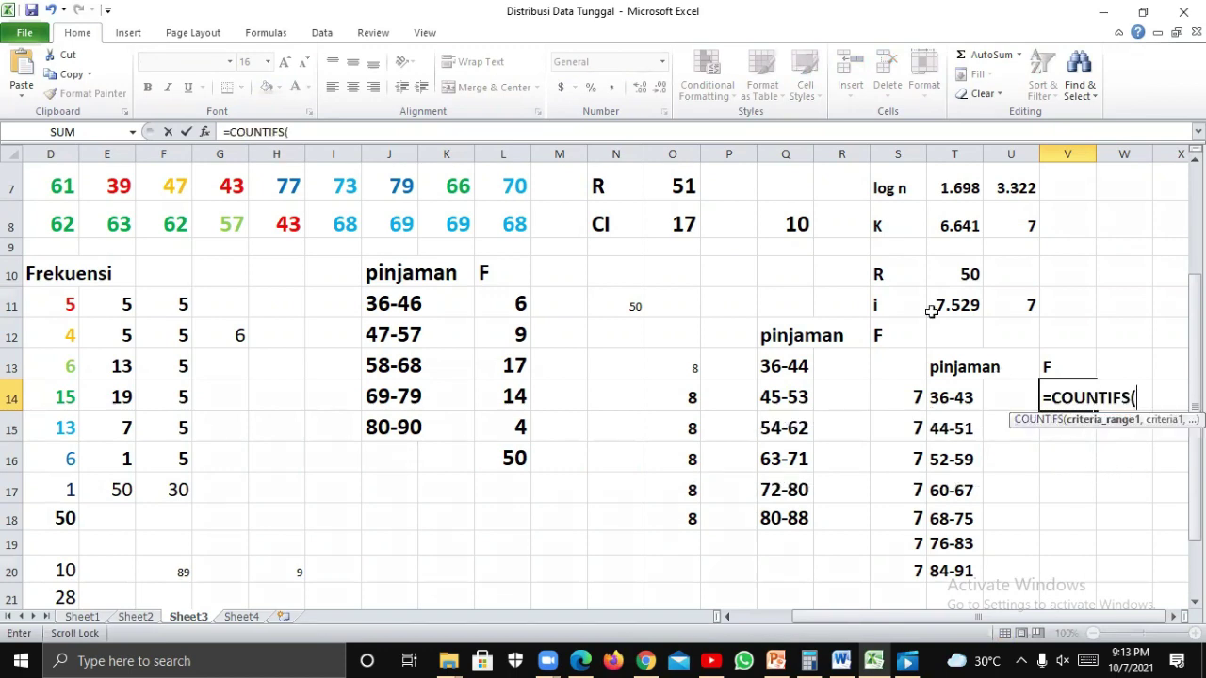
pyautogui.scroll(1, 56, 222)
pyautogui.scroll(1, 56, 222)
pyautogui.moveTo(59, 237); pyautogui.dragTo(301, 323)
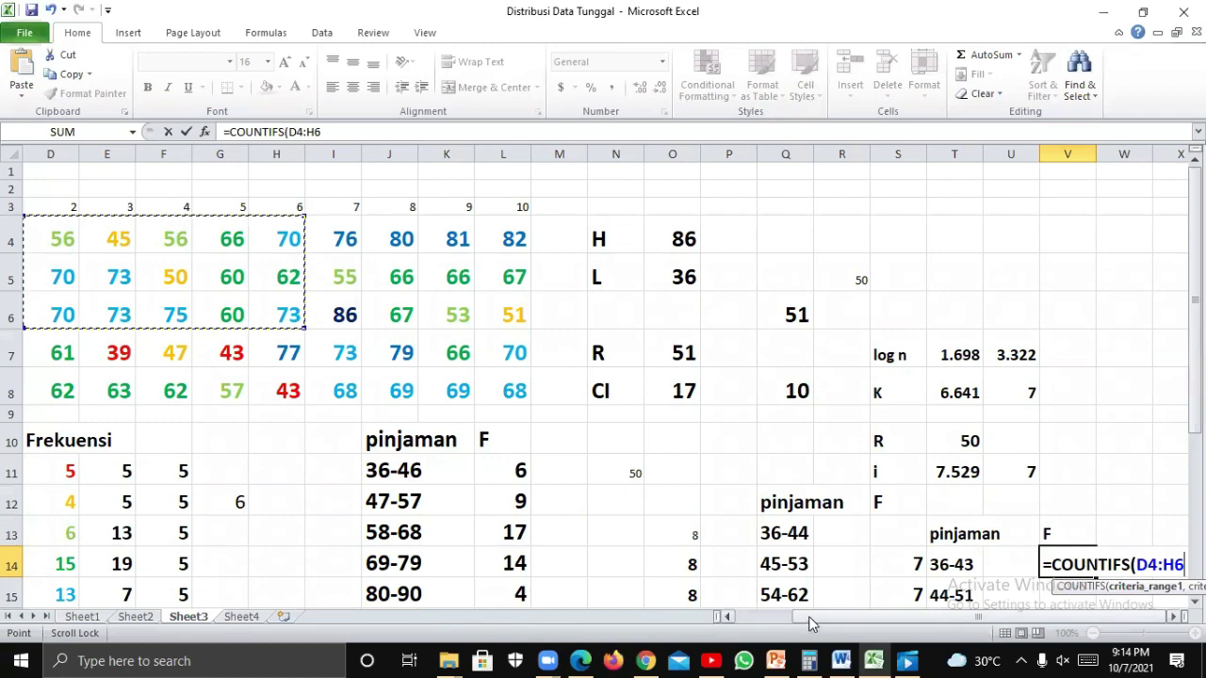
pyautogui.moveTo(809, 618); pyautogui.dragTo(737, 619)
pyautogui.moveTo(298, 224); pyautogui.dragTo(794, 391)
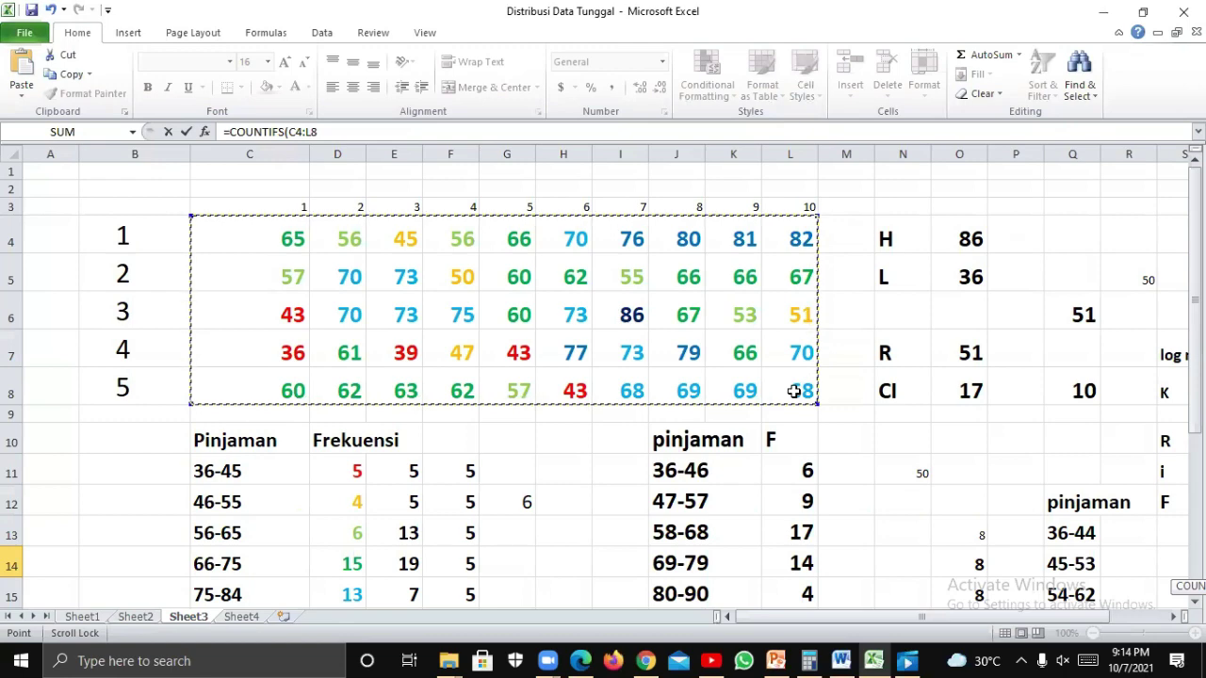
pyautogui.press('F4')
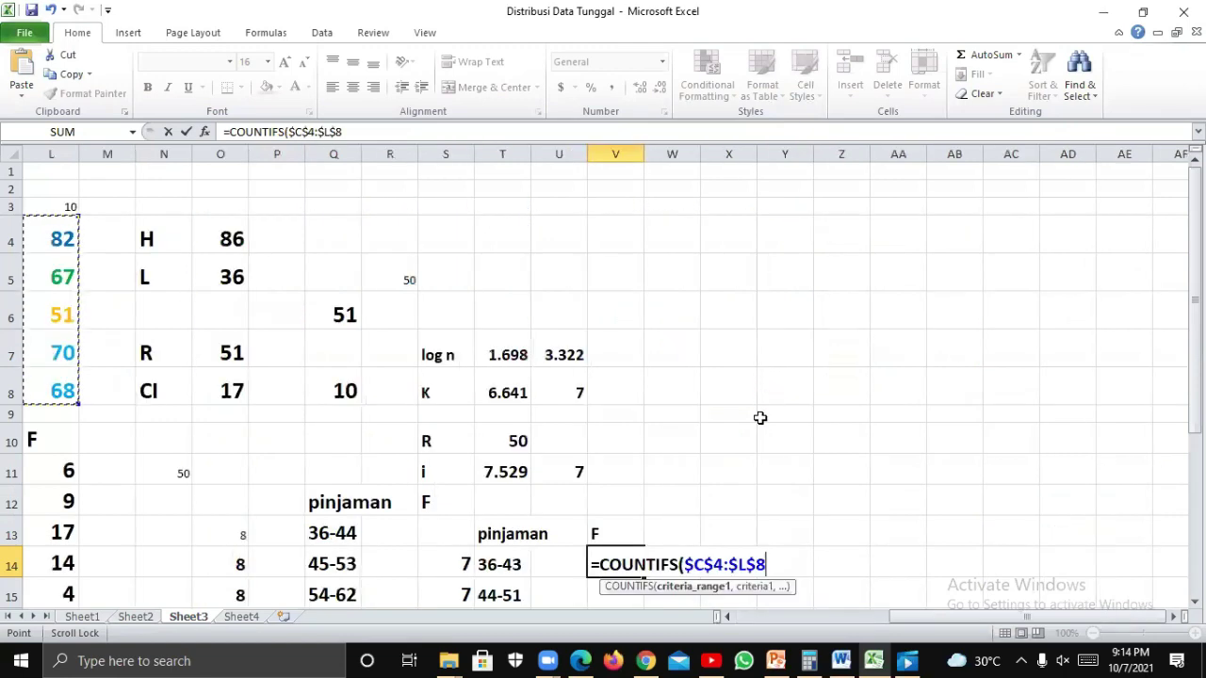
pyautogui.write(',"')
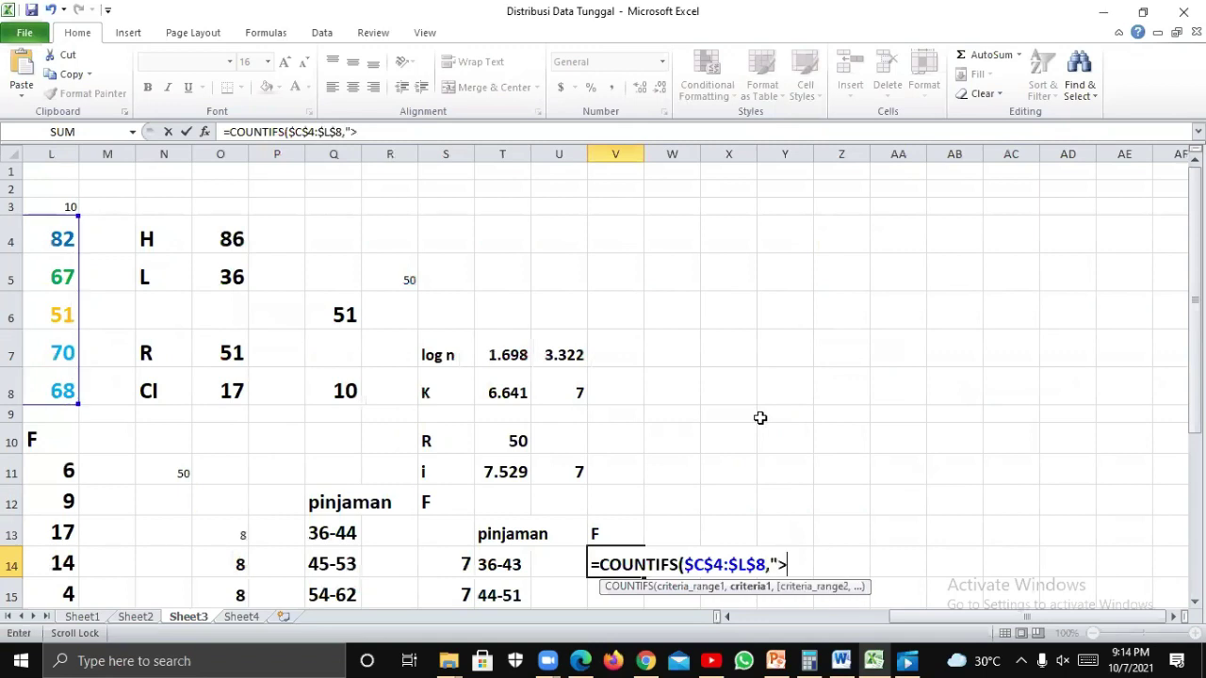
pyautogui.write('>=36",')
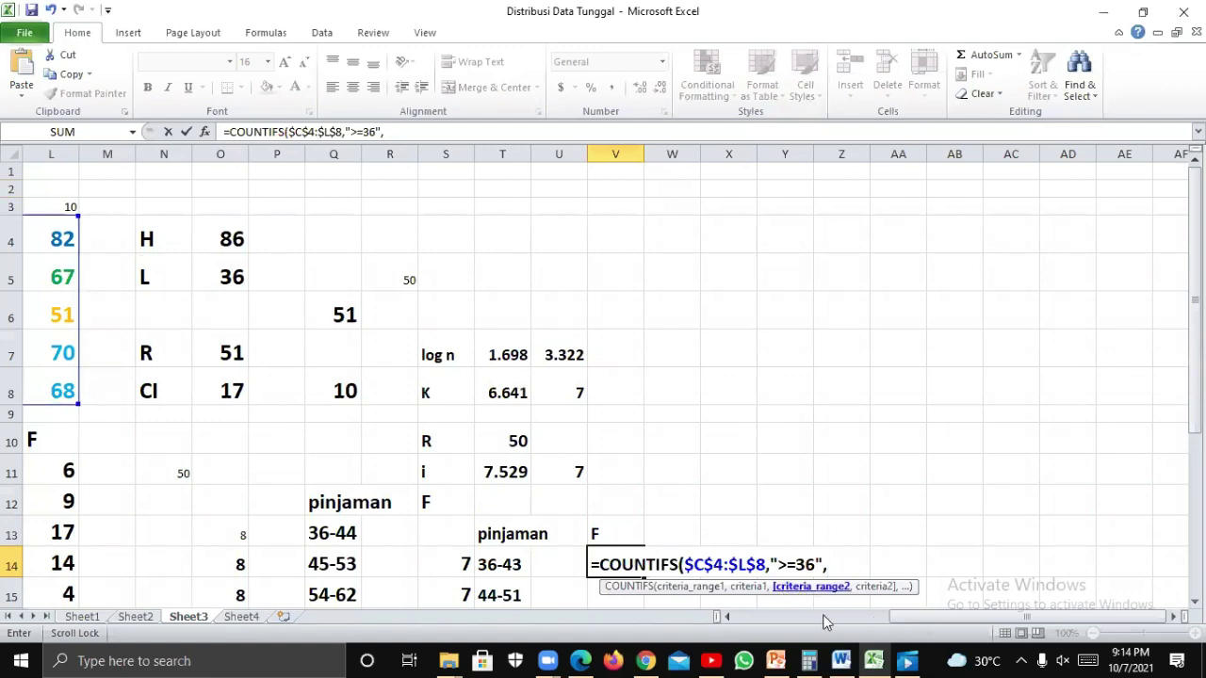
# Complete the COUNTIFS formula in V14 with the second absolute range $C$4:$L$8 and the criterion "<=43".
pyautogui.click(747, 618)
pyautogui.hscroll(-2, 227, 239)
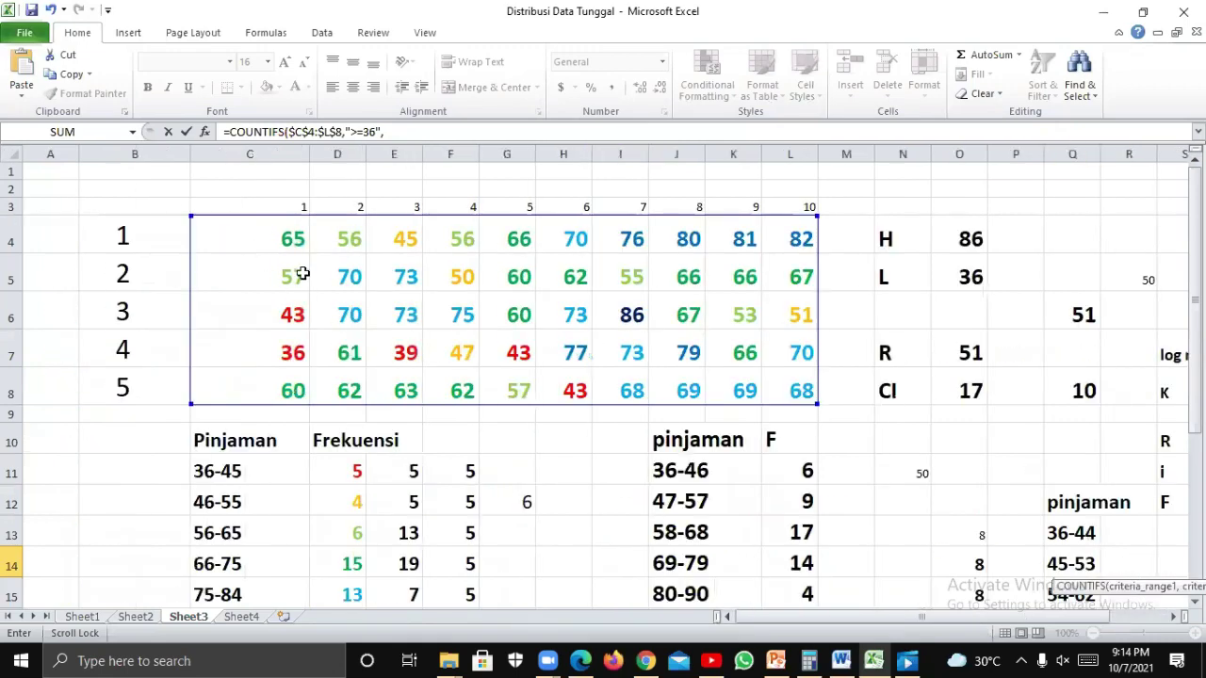
pyautogui.moveTo(227, 240); pyautogui.dragTo(781, 403)
pyautogui.press('F4')
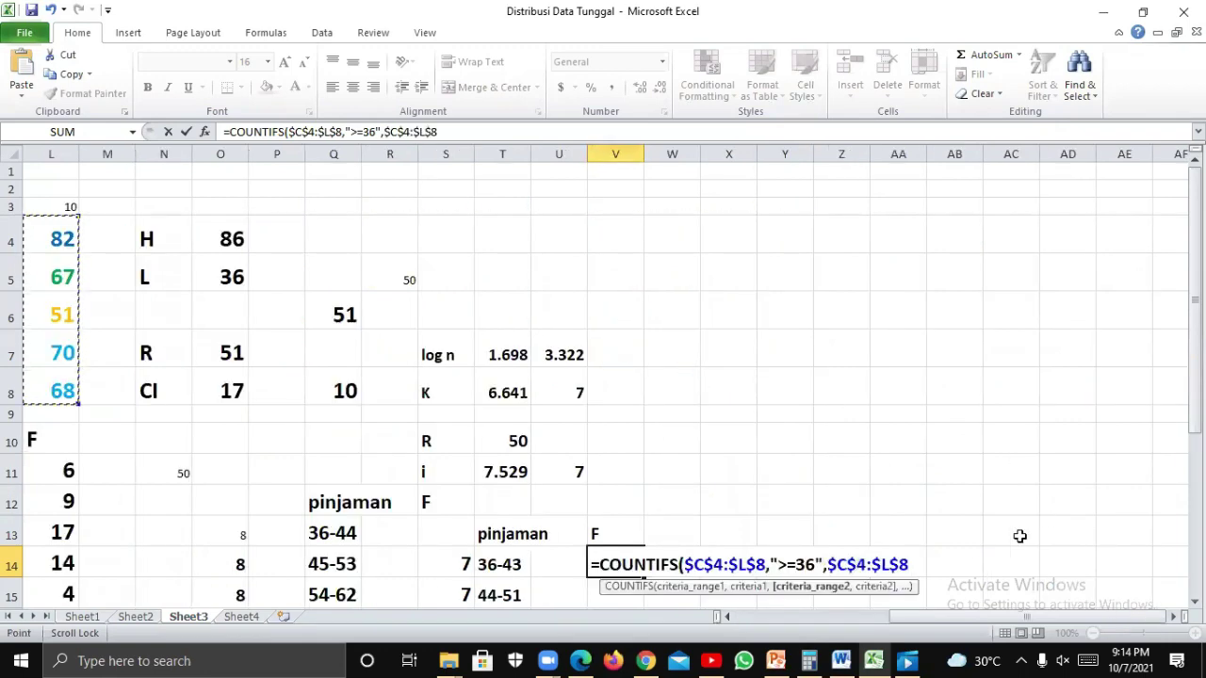
pyautogui.write(',')
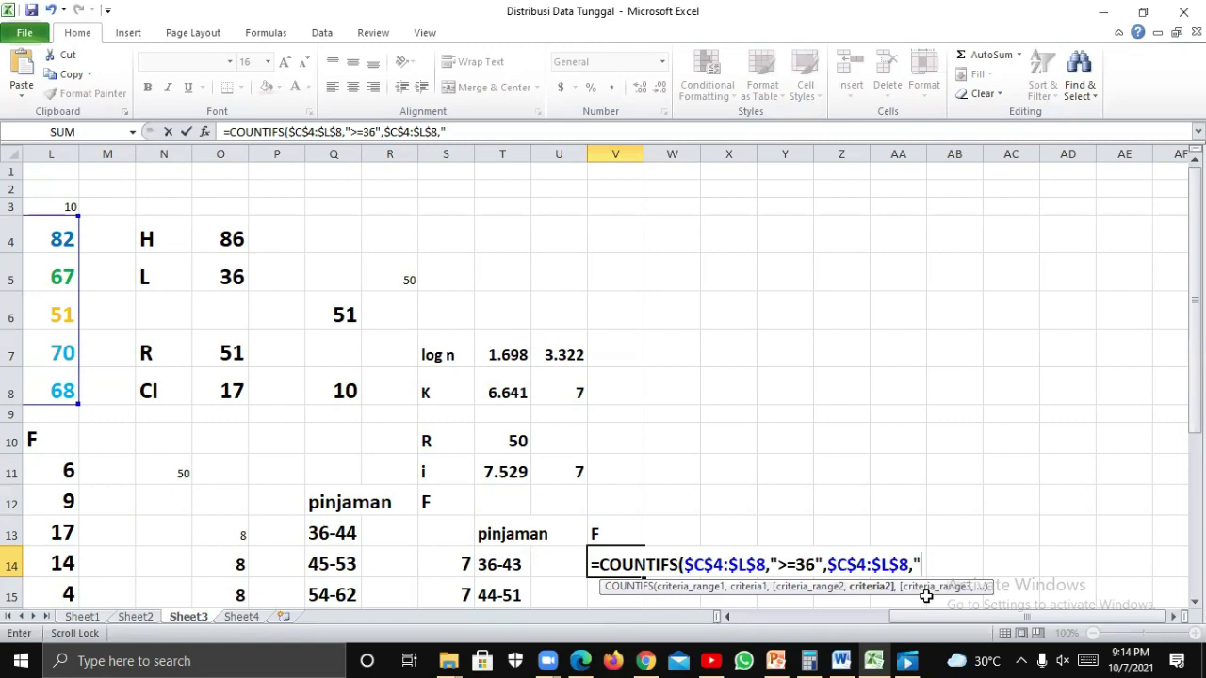
pyautogui.write('"<=43"')
pyautogui.press('Return')
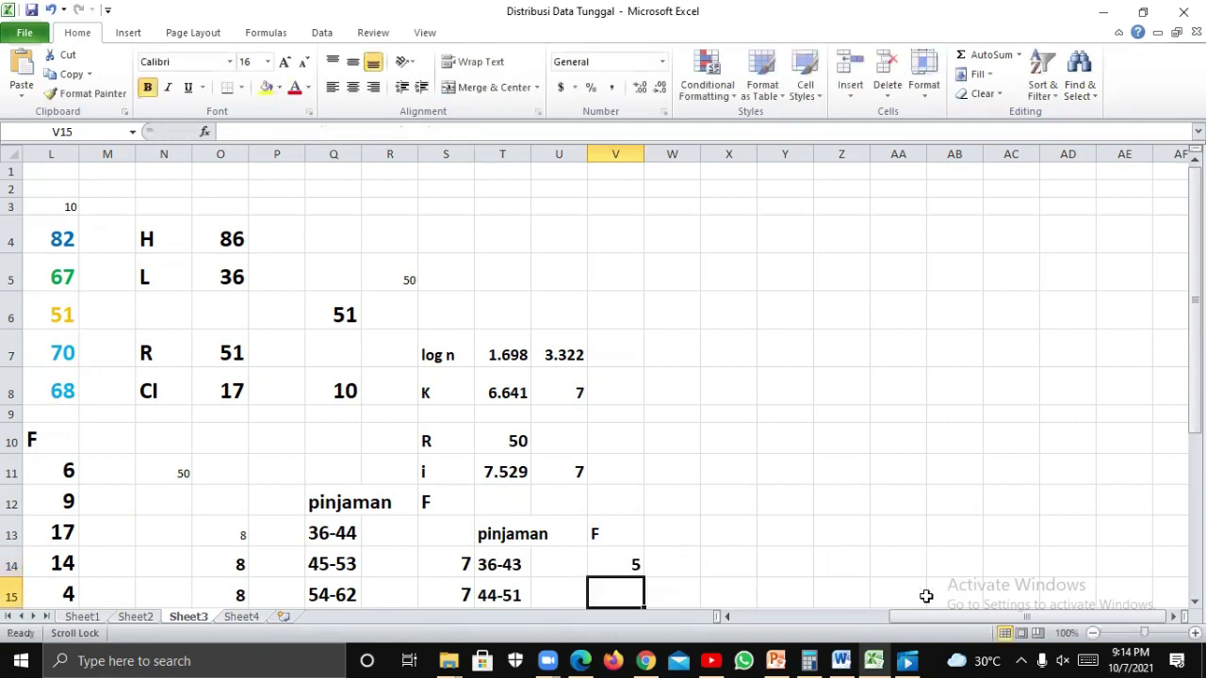
# Fill the COUNTIFS formula from V14 down to V20 for the remaining classes.
pyautogui.scroll(-3, 859, 526)
pyautogui.click(634, 301)
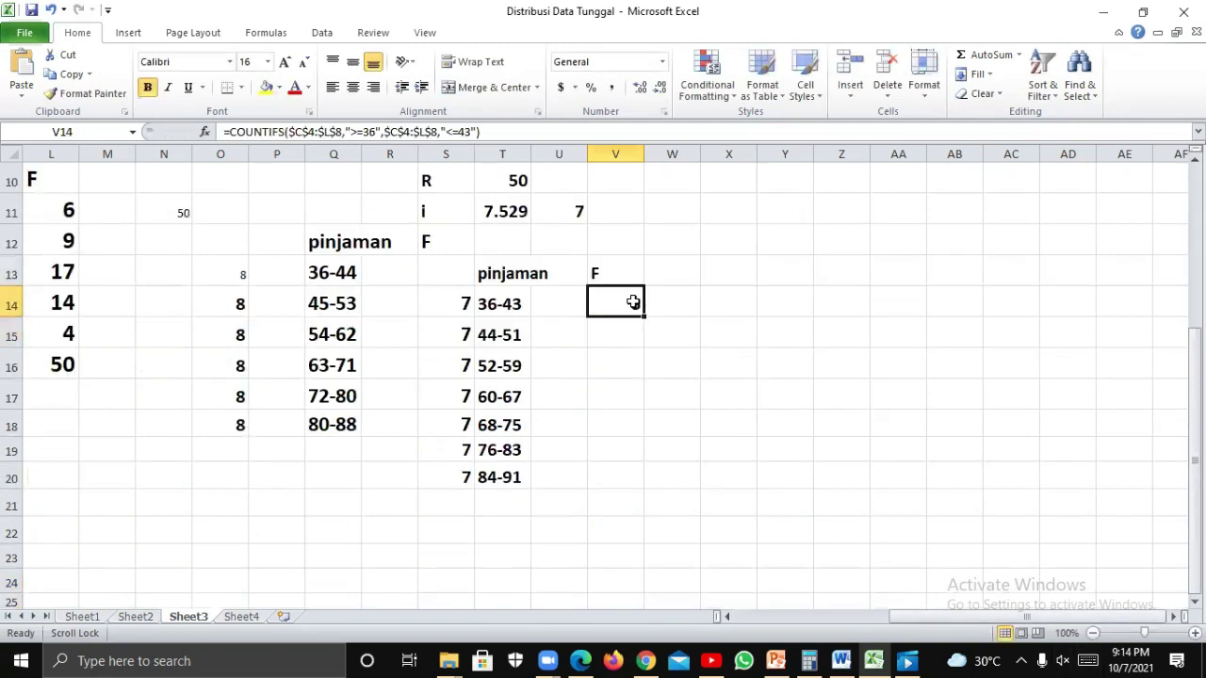
pyautogui.moveTo(644, 317); pyautogui.dragTo(625, 484)
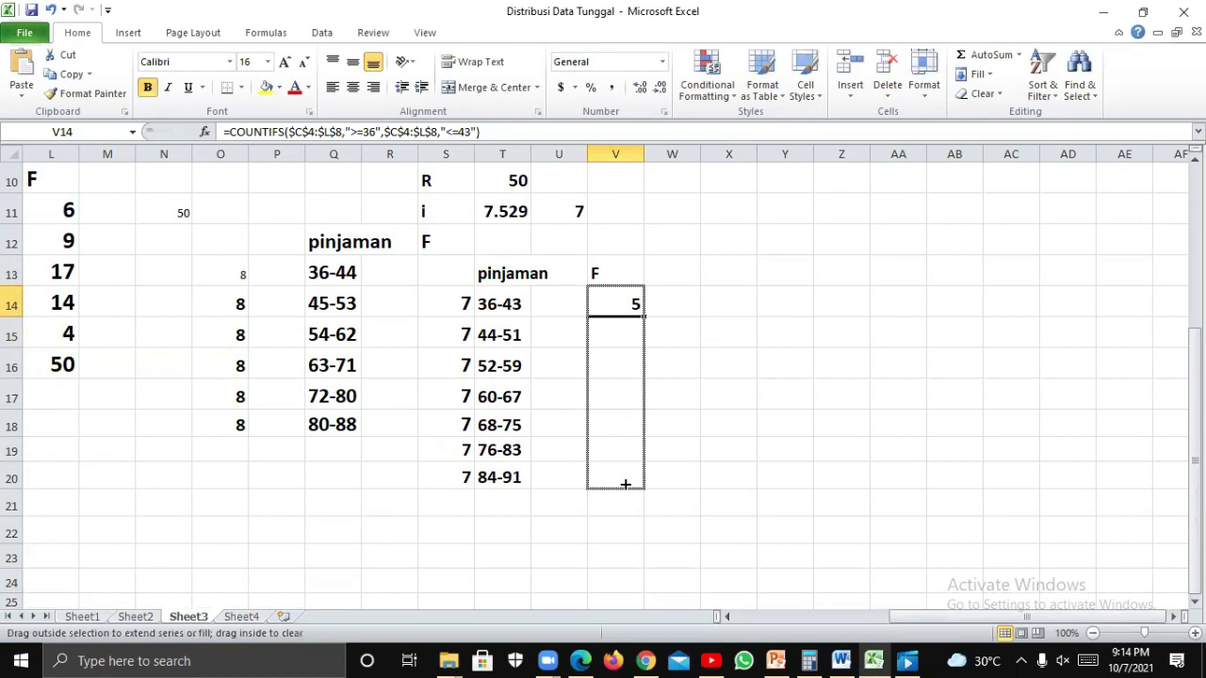
# Change the COUNTIFS criteria in V15 to ">=44" and "<=51" for the 44-51 class.
pyautogui.doubleClick(639, 344)
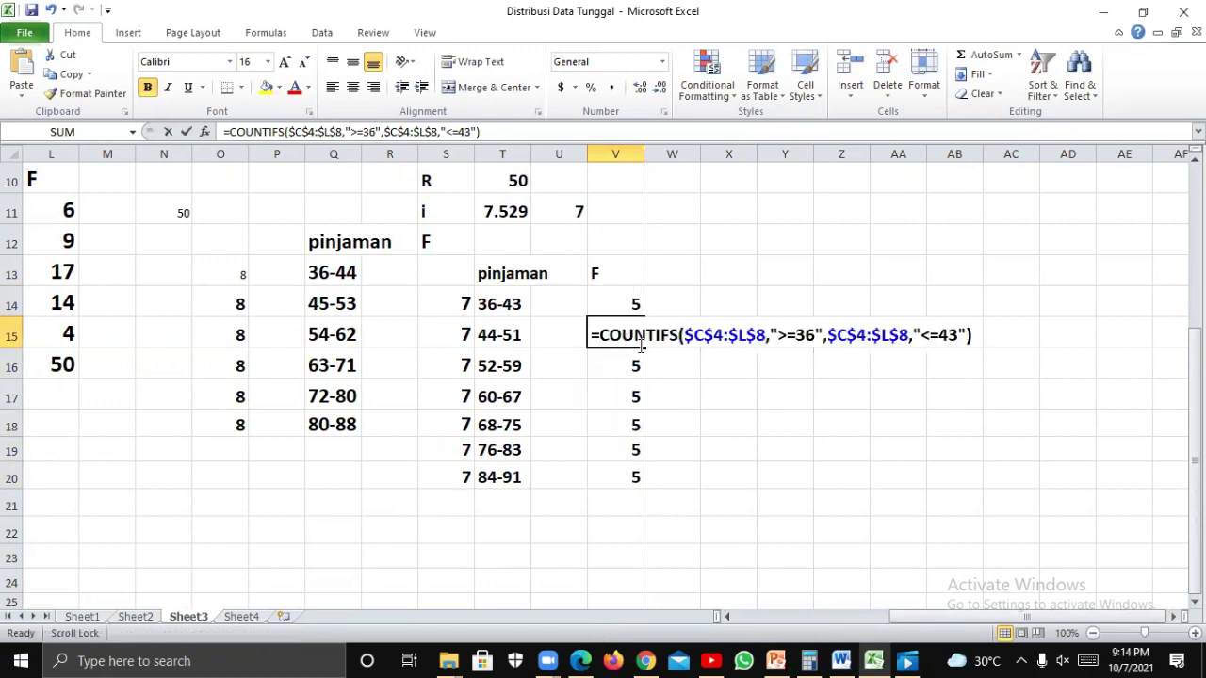
pyautogui.doubleClick(805, 335)
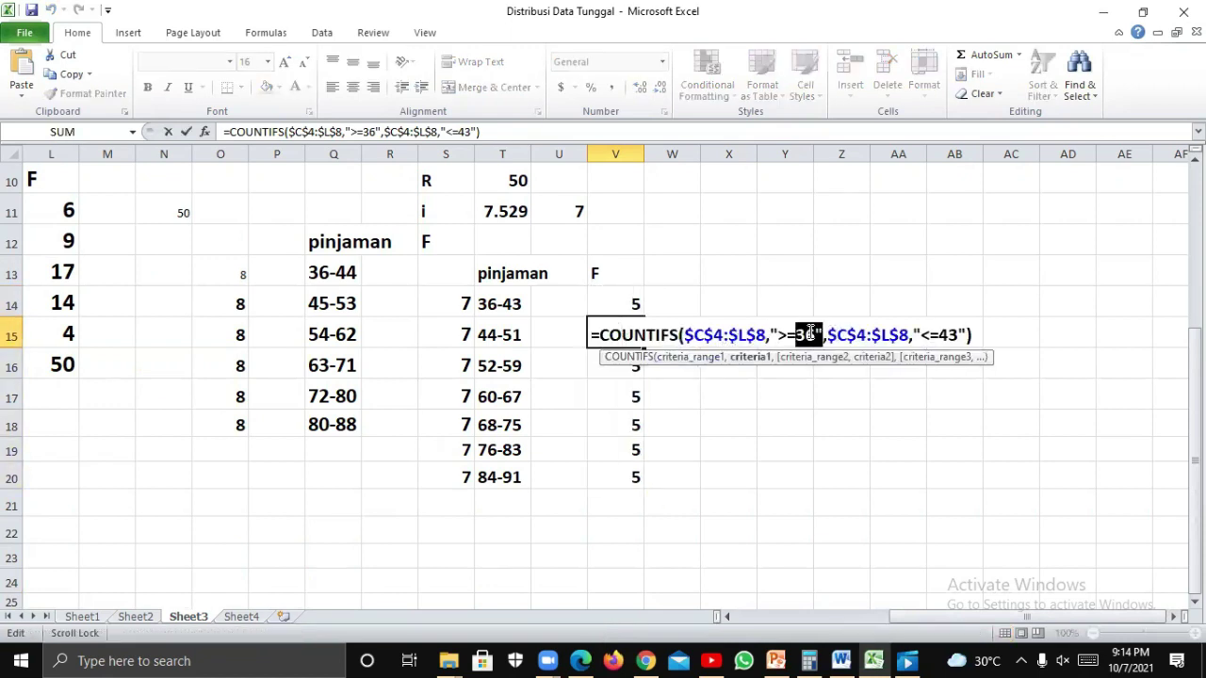
pyautogui.click(809, 332)
pyautogui.doubleClick(800, 335)
pyautogui.write('44')
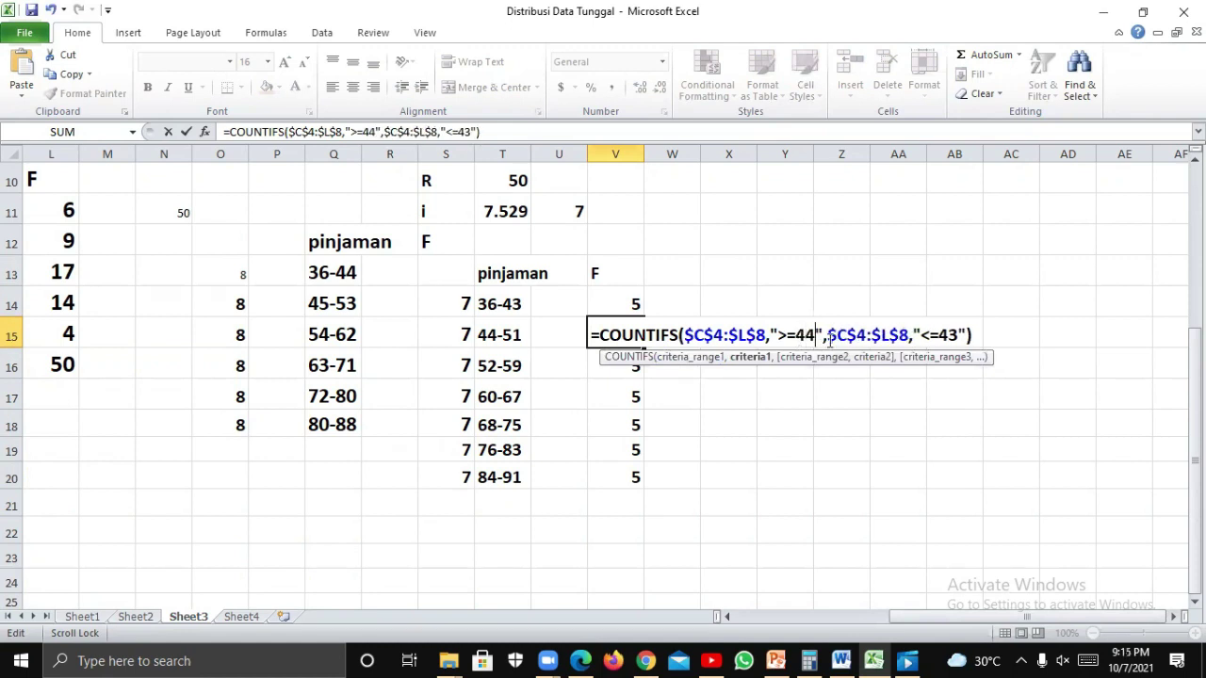
pyautogui.doubleClick(954, 336)
pyautogui.press('BackSpace')
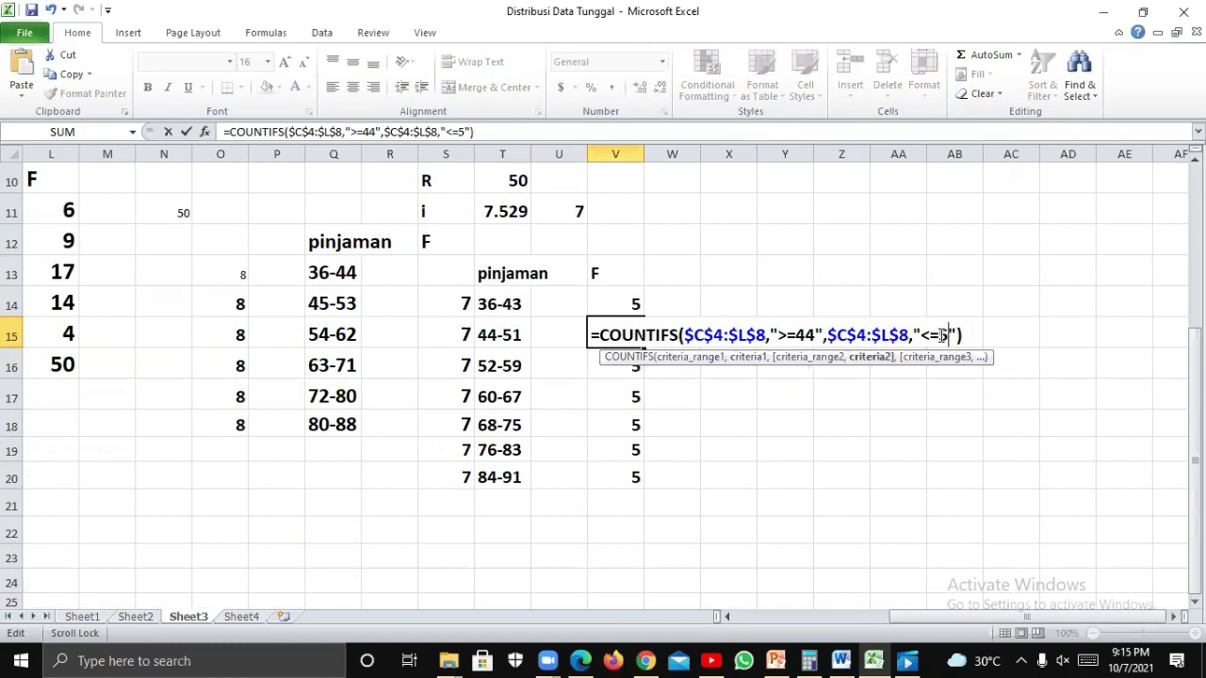
pyautogui.write('51')
pyautogui.press('Return')
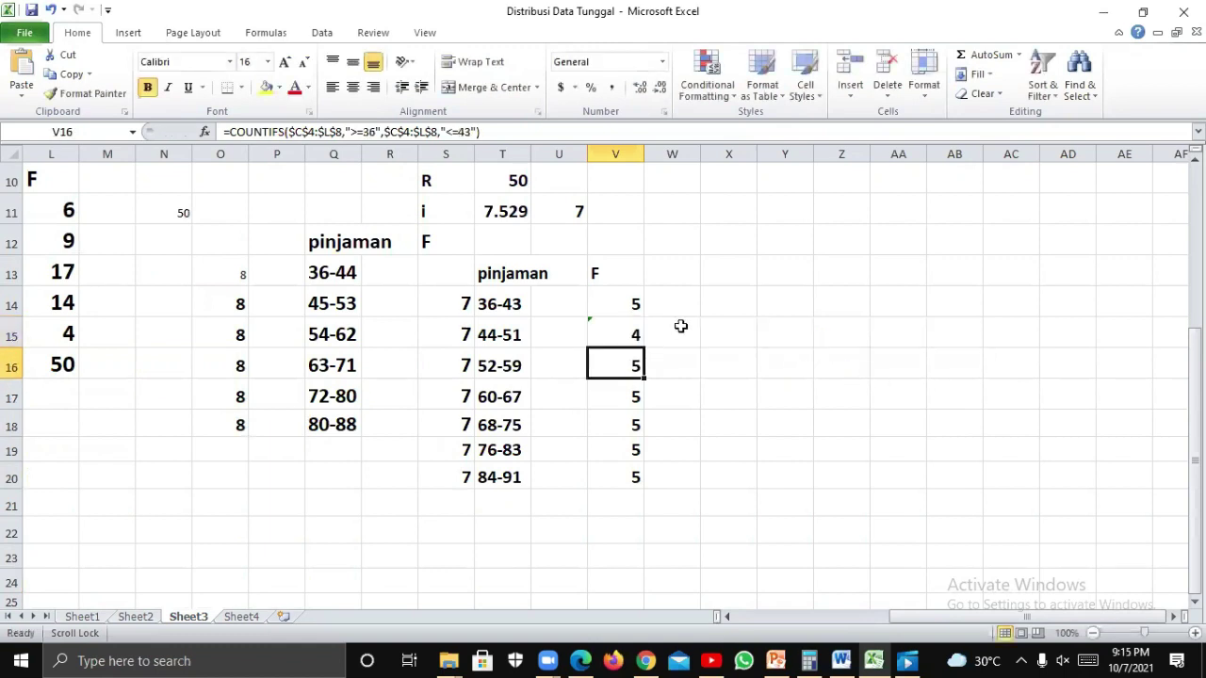
# Change the COUNTIFS criteria in V16 to ">=52" and "<=59" for the 52-59 class.
pyautogui.doubleClick(622, 365)
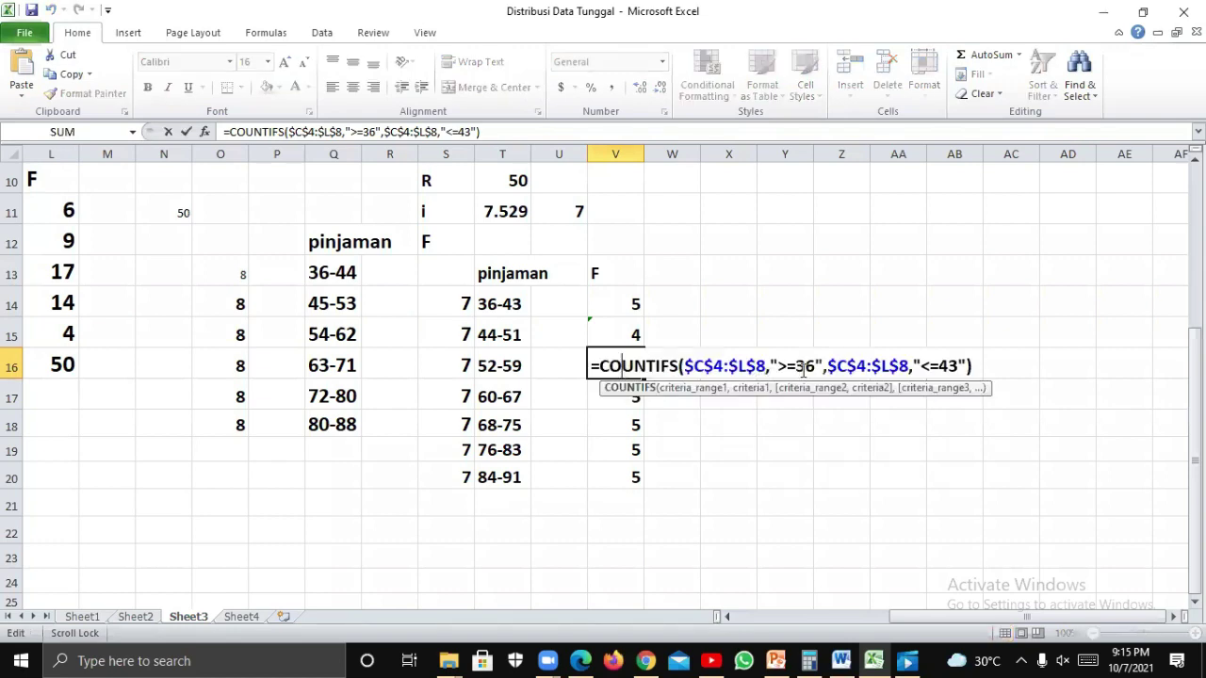
pyautogui.moveTo(814, 368); pyautogui.dragTo(798, 367)
pyautogui.write('52')
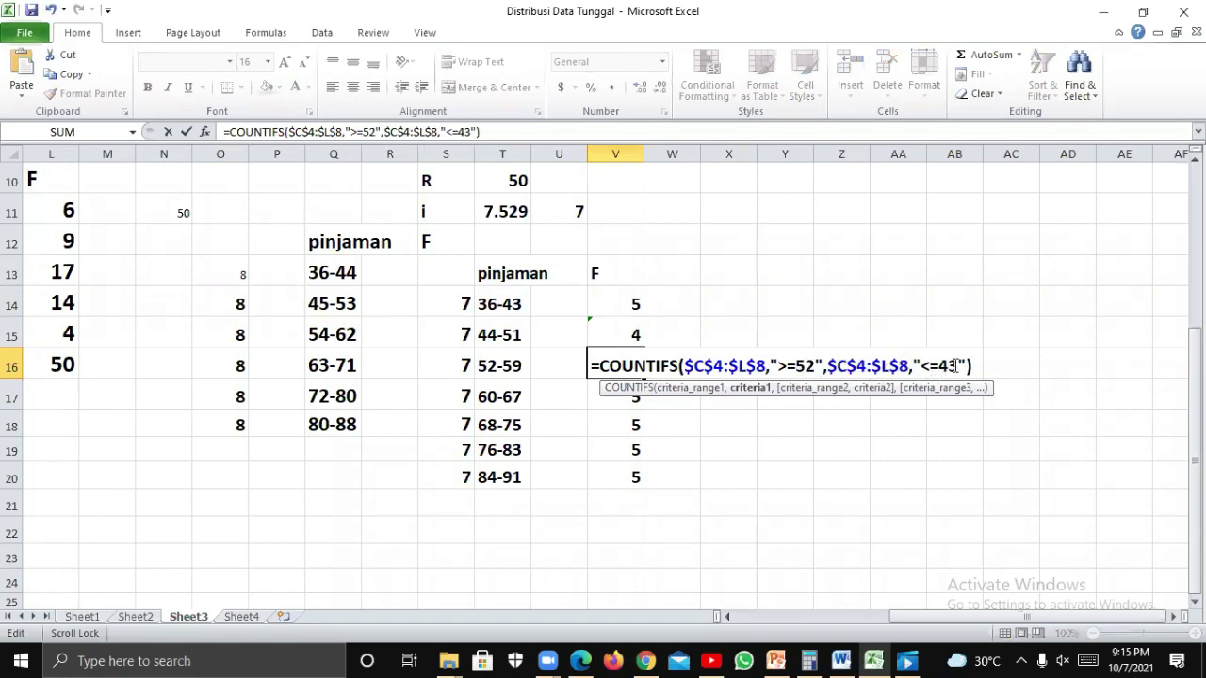
pyautogui.moveTo(954, 365); pyautogui.dragTo(939, 366)
pyautogui.write('5')
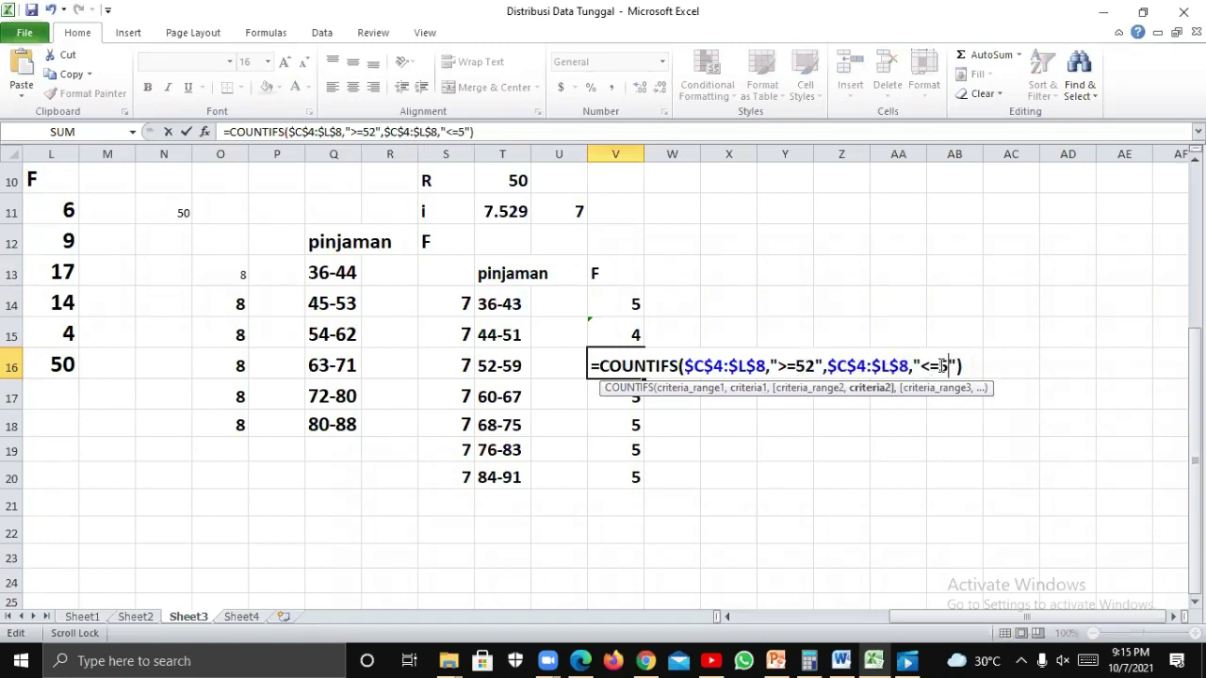
pyautogui.write('9')
pyautogui.press('Return')
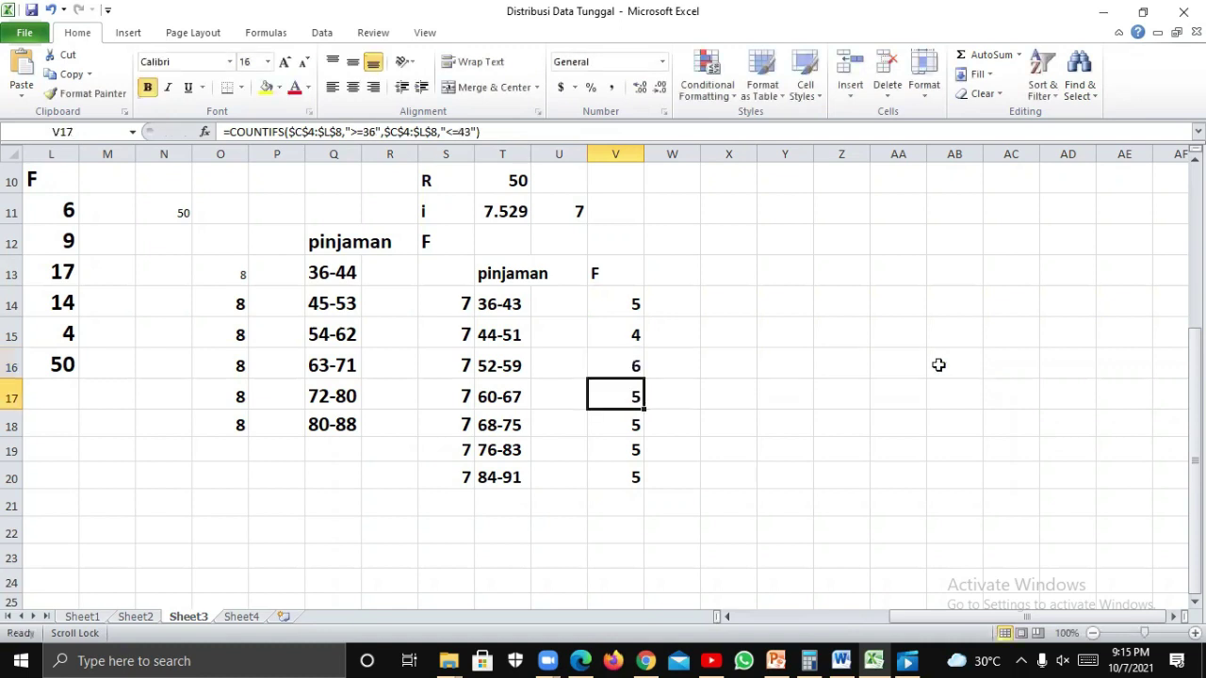
# Change the COUNTIFS criteria in V17 to ">=60" and "<=67" for the 60-67 class.
pyautogui.doubleClick(620, 397)
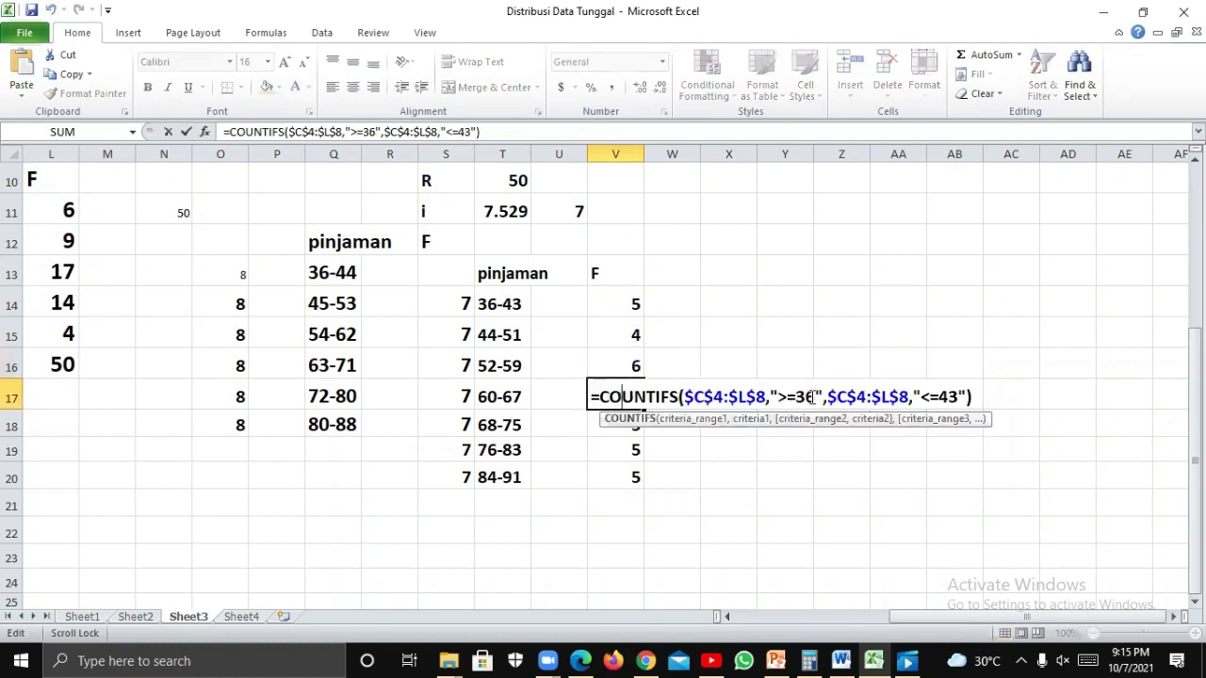
pyautogui.moveTo(813, 396); pyautogui.dragTo(798, 398)
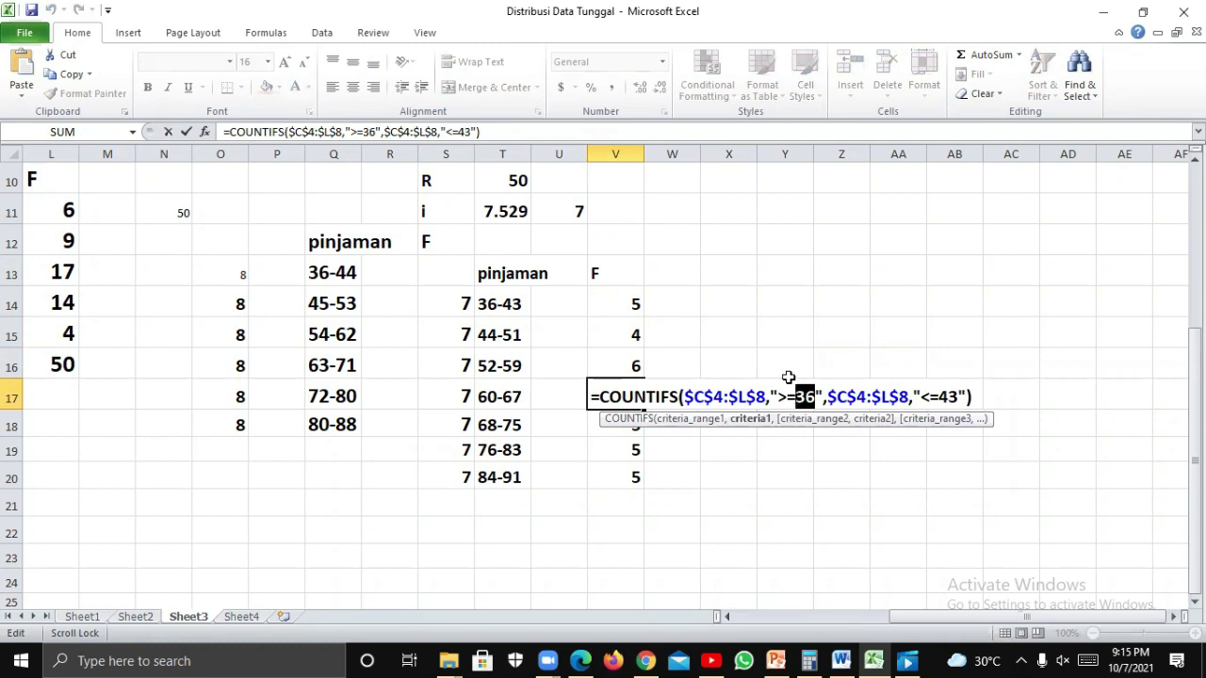
pyautogui.write('60')
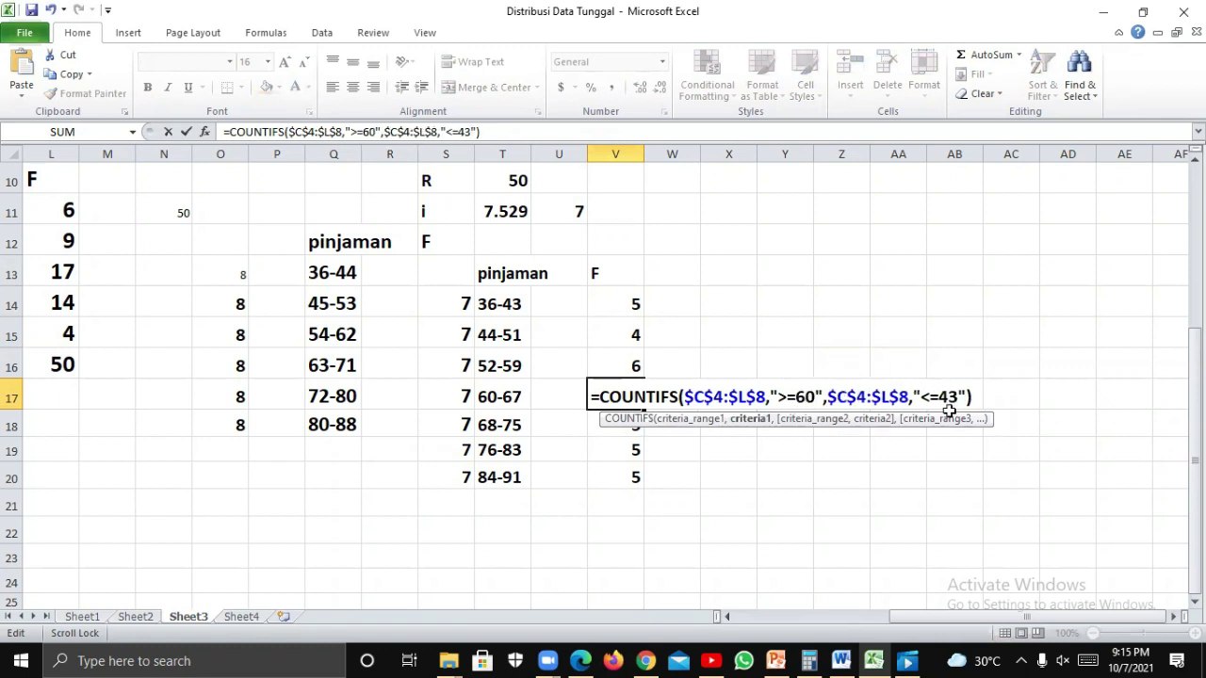
pyautogui.doubleClick(950, 397)
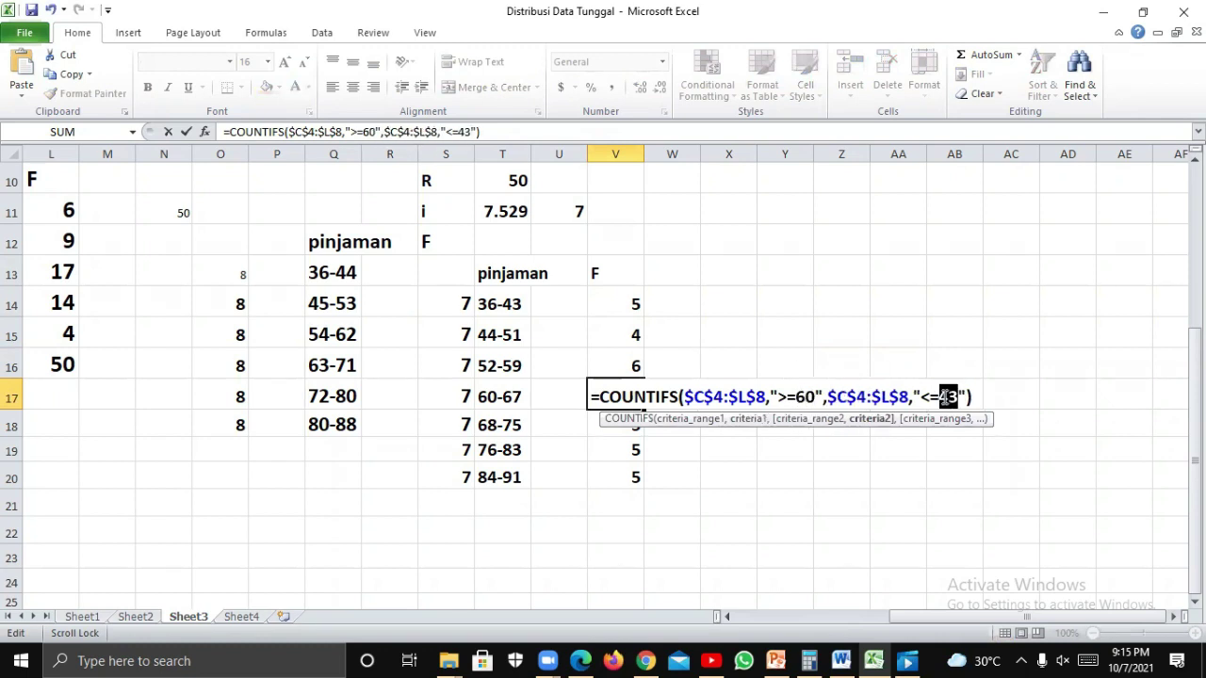
pyautogui.write('67')
pyautogui.press('Return')
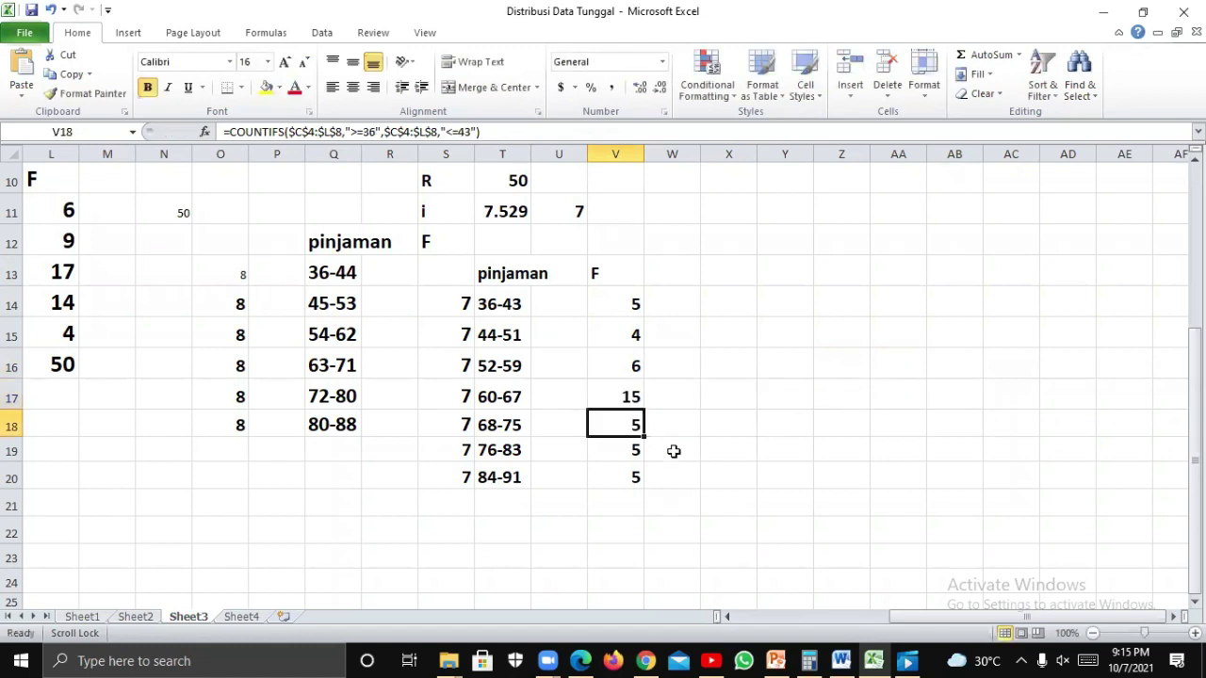
# Change the COUNTIFS criteria in V18 to ">=68" and "<=75" for the 68-75 class.
pyautogui.doubleClick(629, 425)
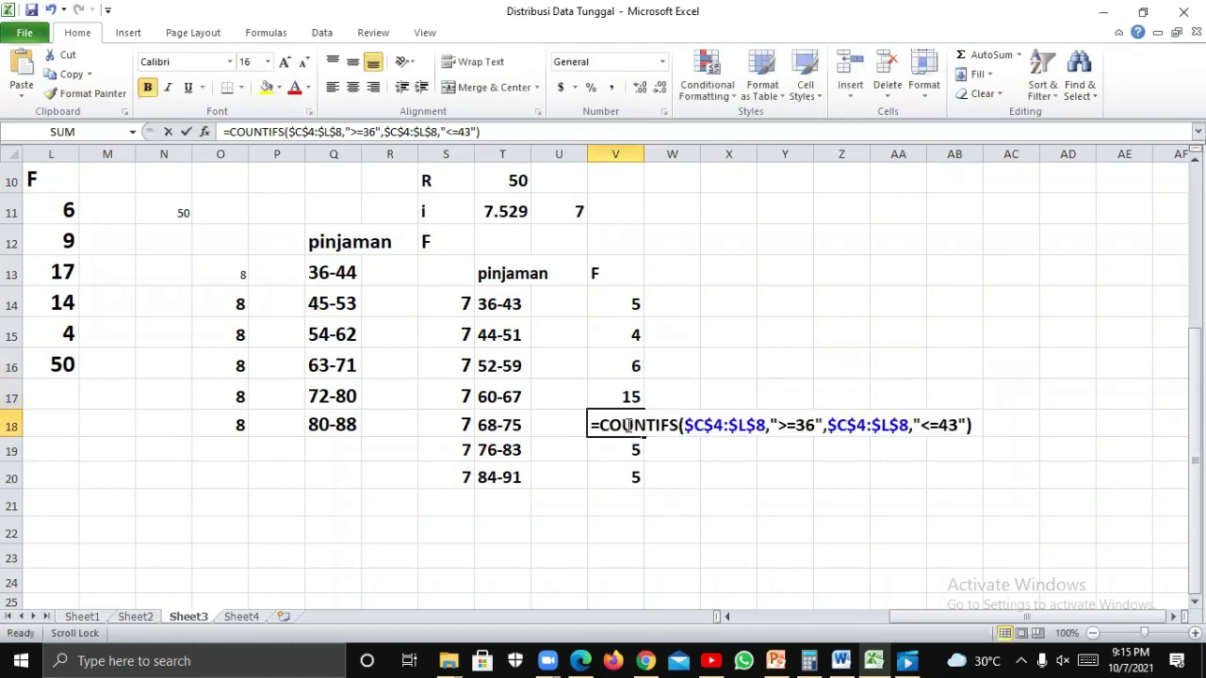
pyautogui.doubleClick(803, 425)
pyautogui.write('68')
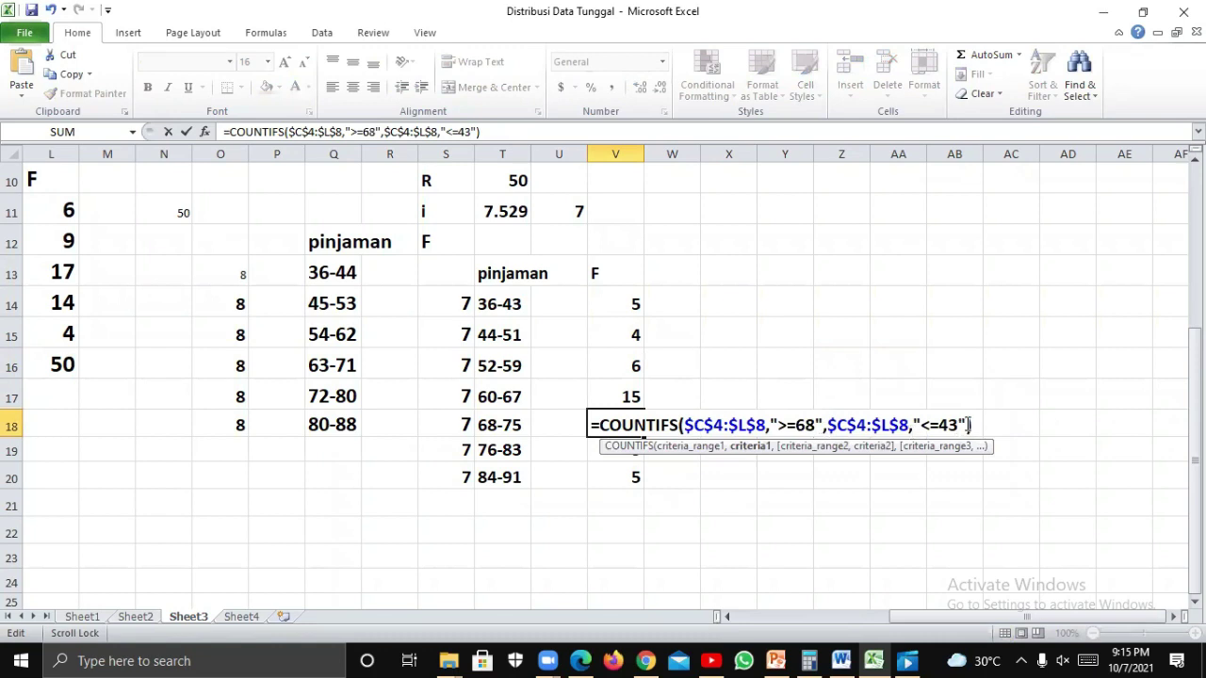
pyautogui.moveTo(960, 425); pyautogui.dragTo(942, 426)
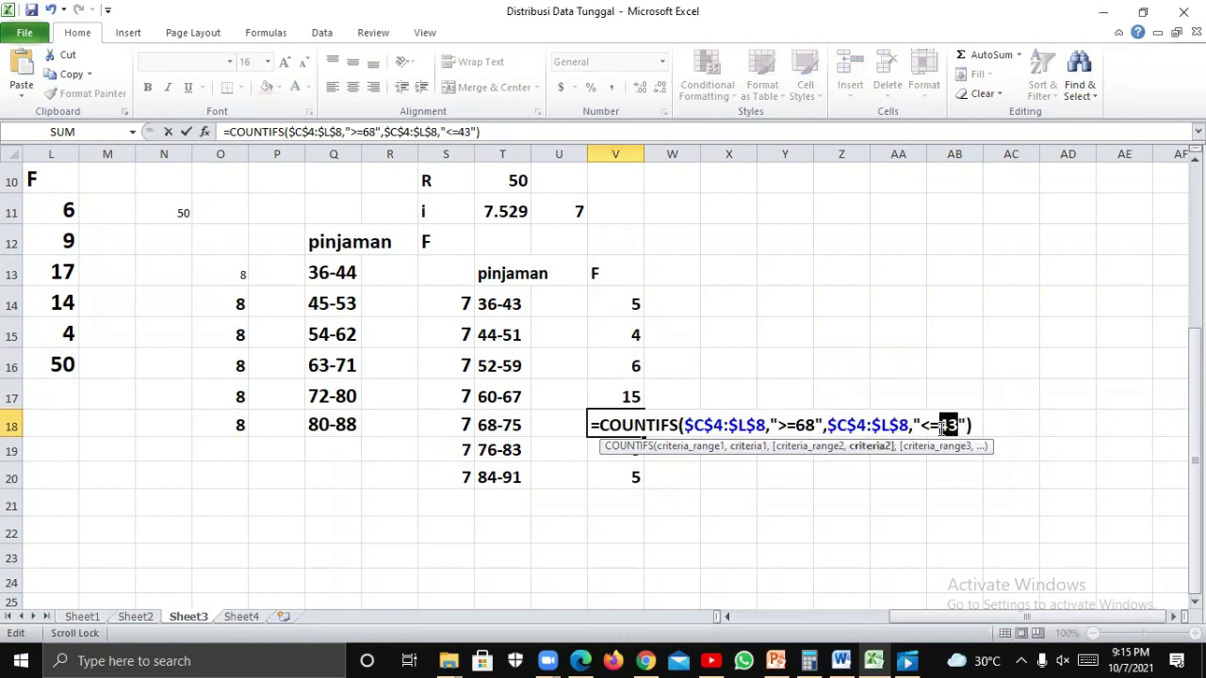
pyautogui.write('75')
pyautogui.press('Return')
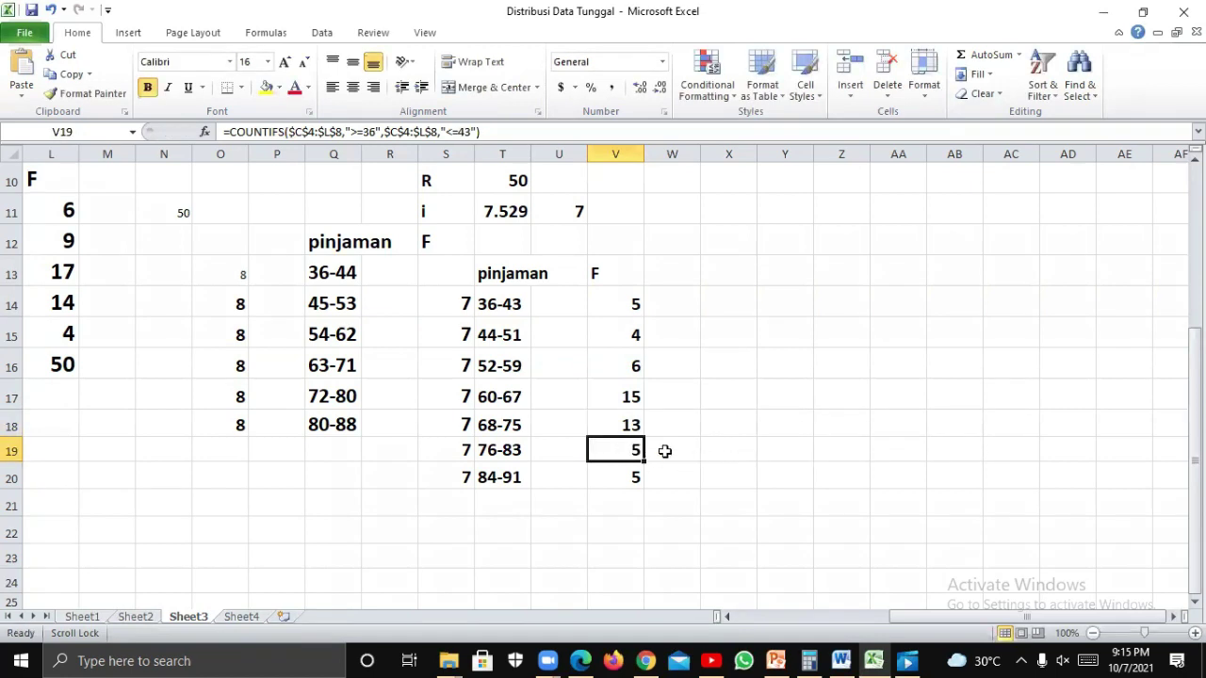
# Change the COUNTIFS criteria in V19 to ">=76" and "<=83" for the 76-83 class.
pyautogui.doubleClick(623, 448)
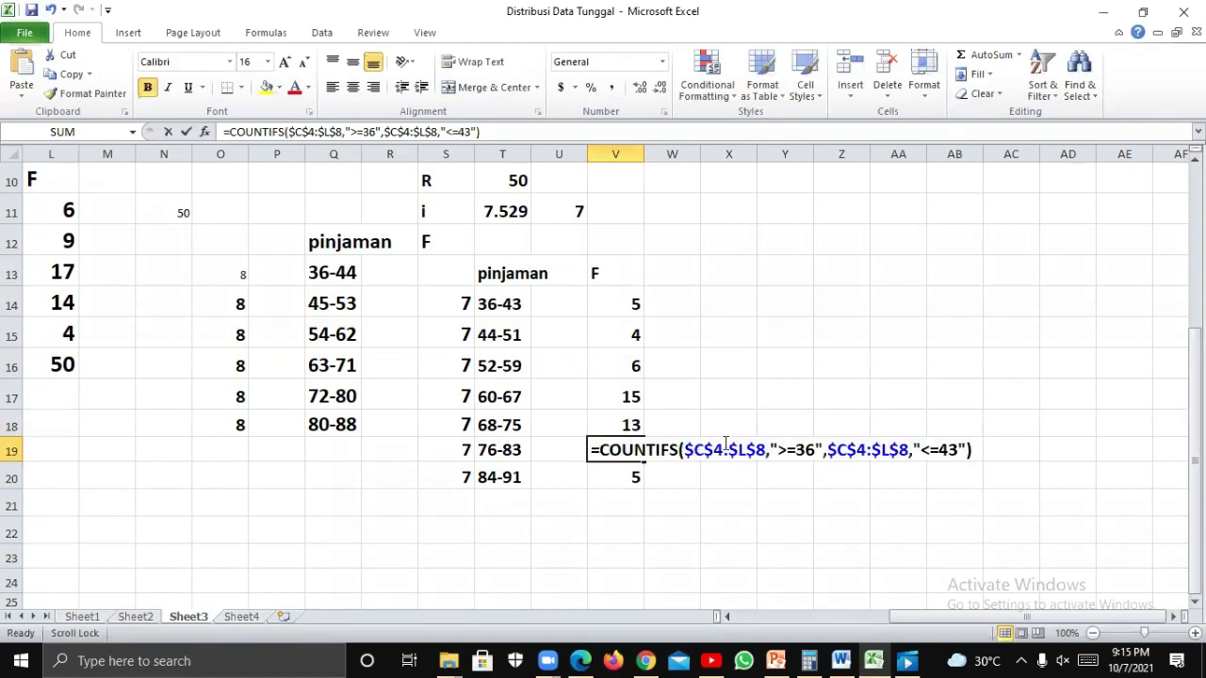
pyautogui.doubleClick(802, 449)
pyautogui.write('76')
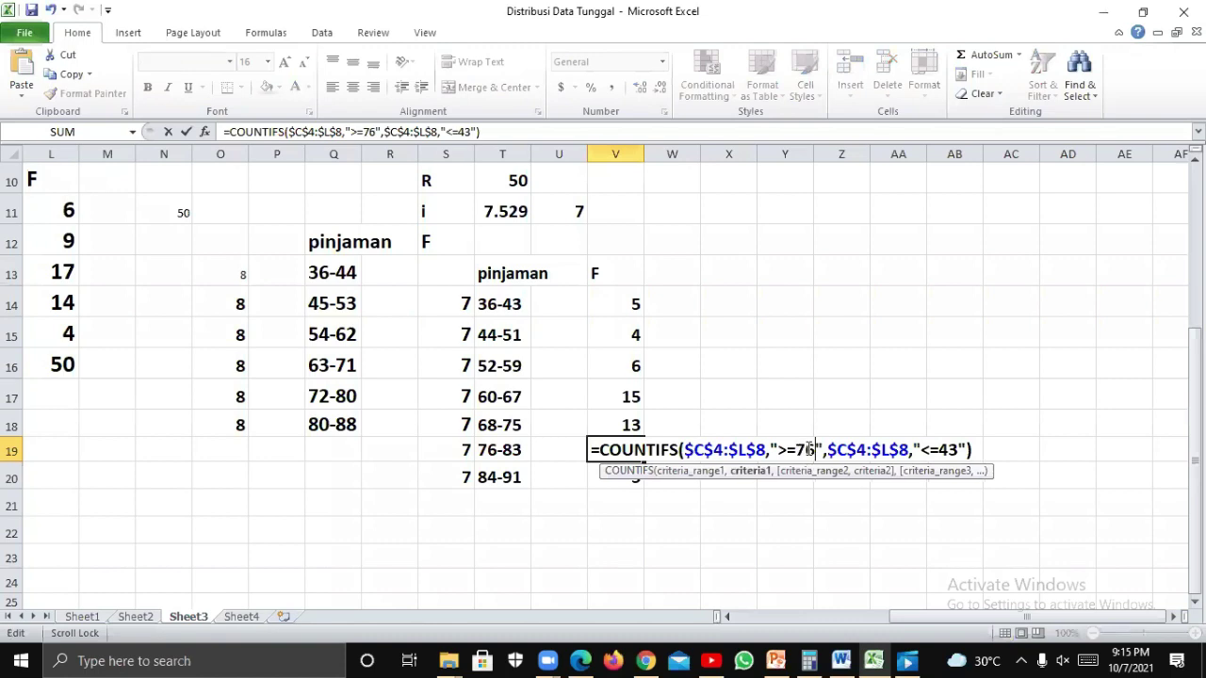
pyautogui.click(949, 449)
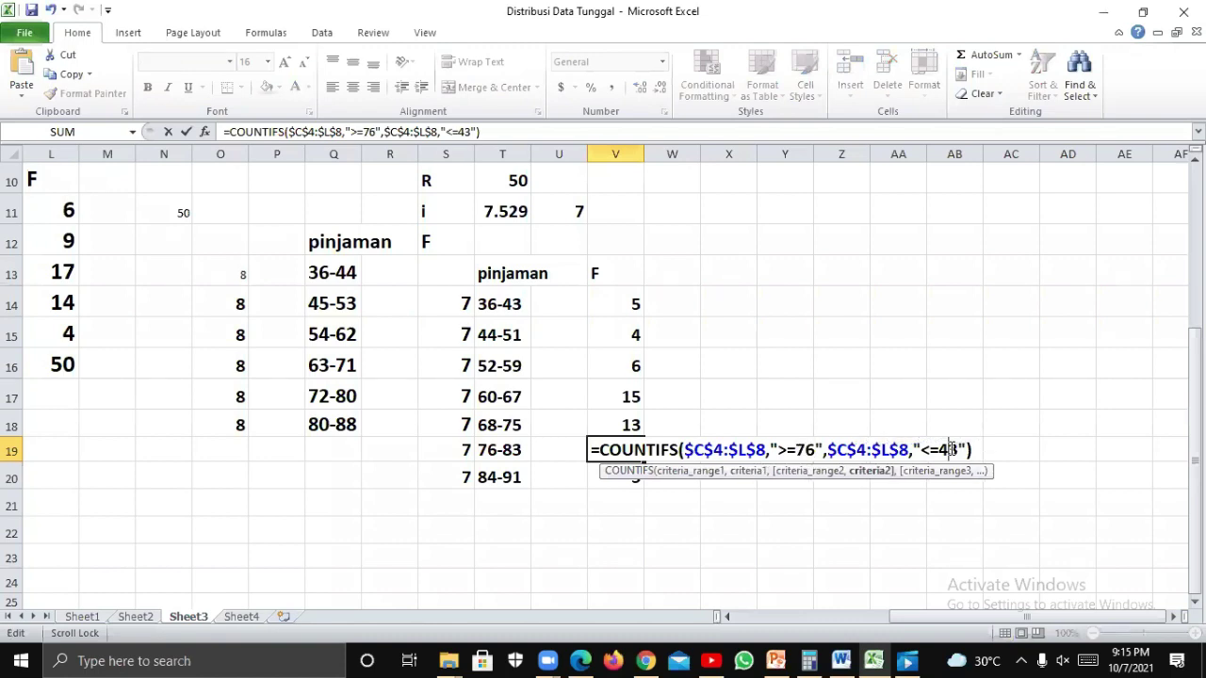
pyautogui.doubleClick(950, 449)
pyautogui.write('83')
pyautogui.press('Return')
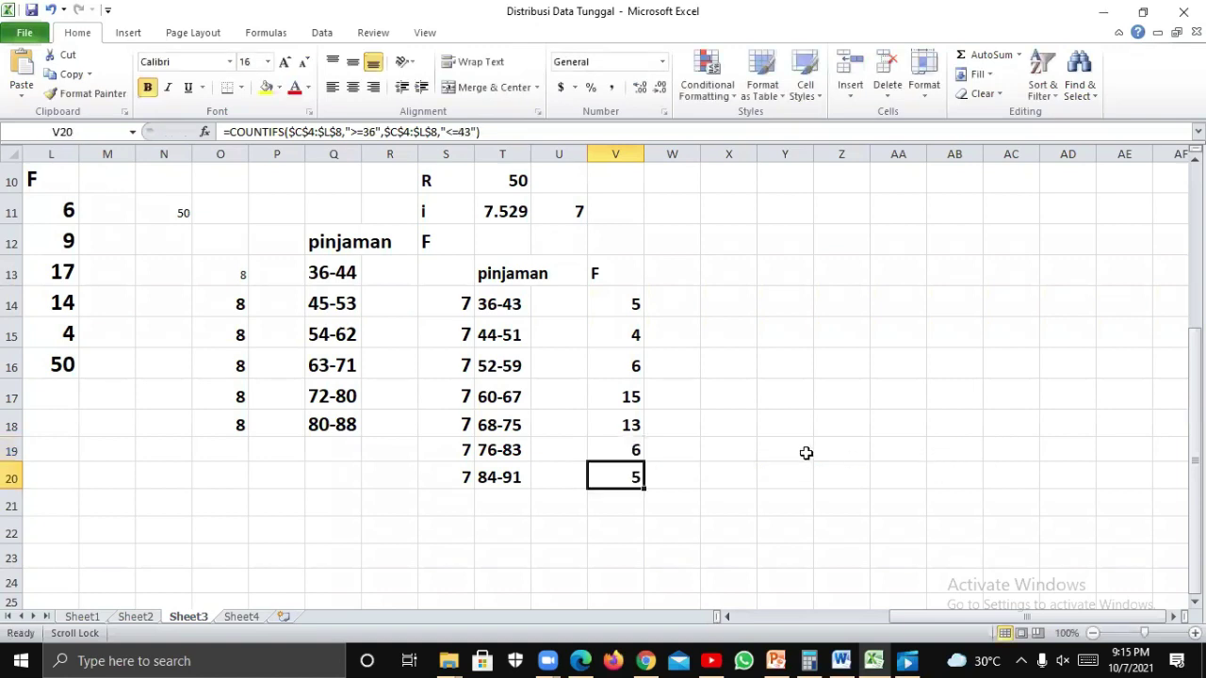
# Change the COUNTIFS criteria in V20 to ">=84" and "<=91" for the 84-91 class.
pyautogui.doubleClick(624, 478)
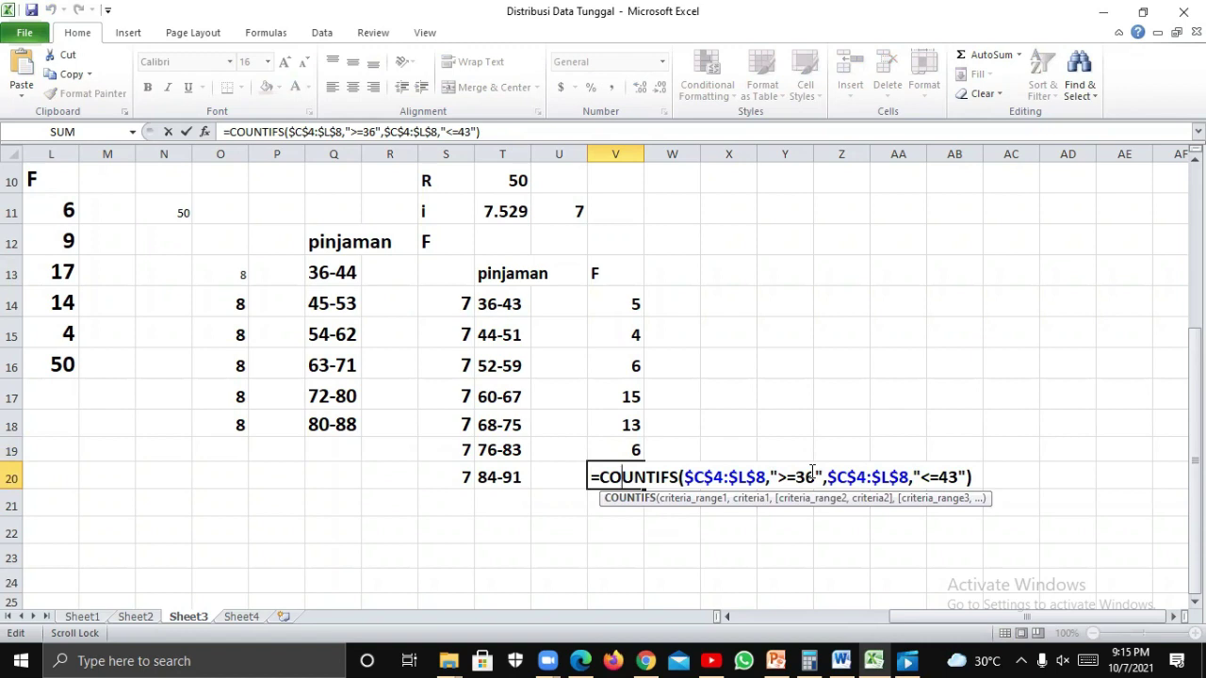
pyautogui.moveTo(812, 476); pyautogui.dragTo(798, 476)
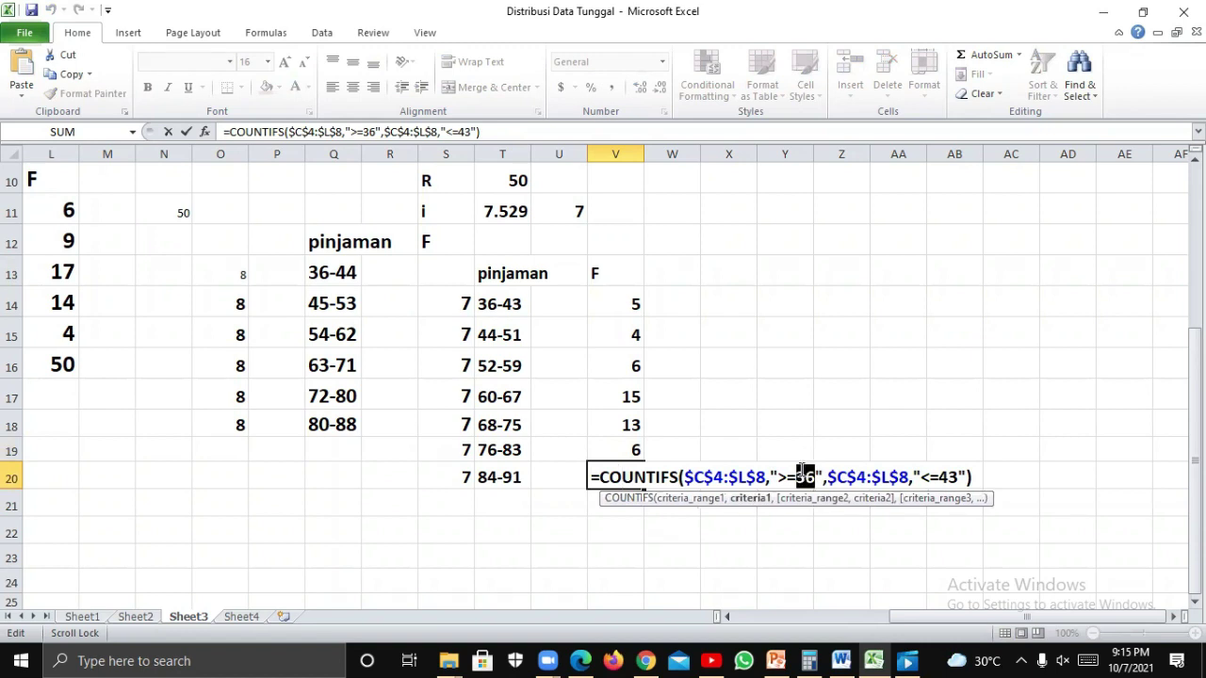
pyautogui.write('84')
pyautogui.moveTo(958, 477); pyautogui.dragTo(940, 477)
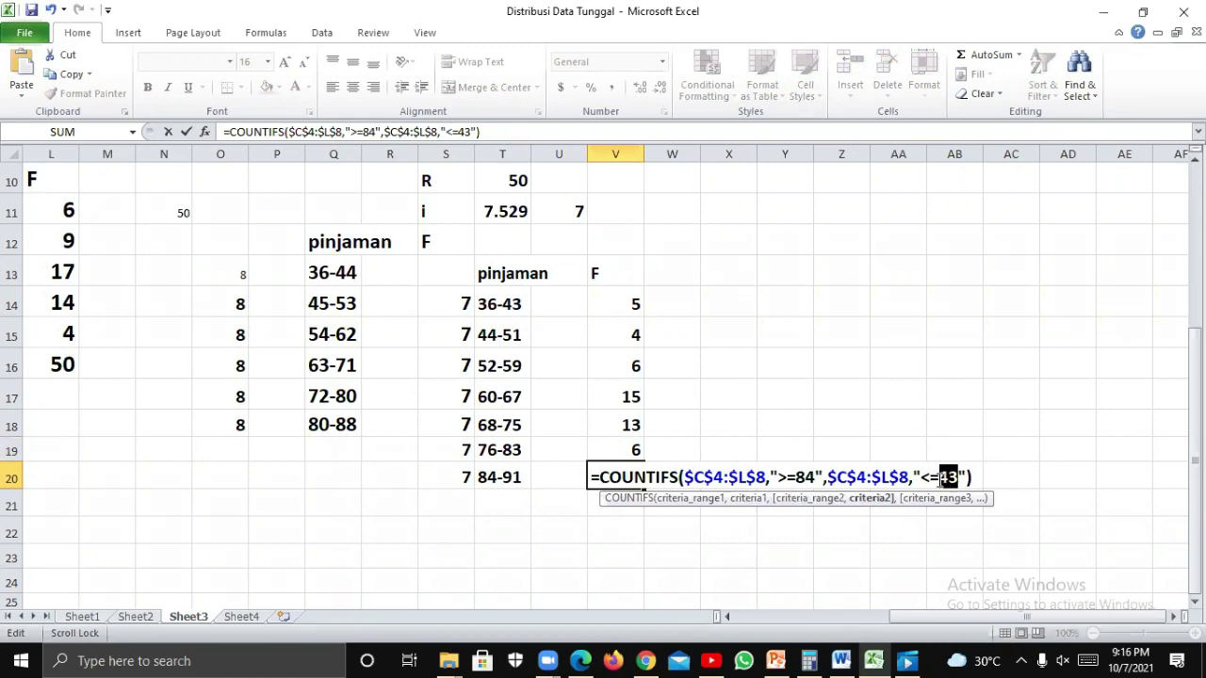
pyautogui.write('91')
pyautogui.press('Return')
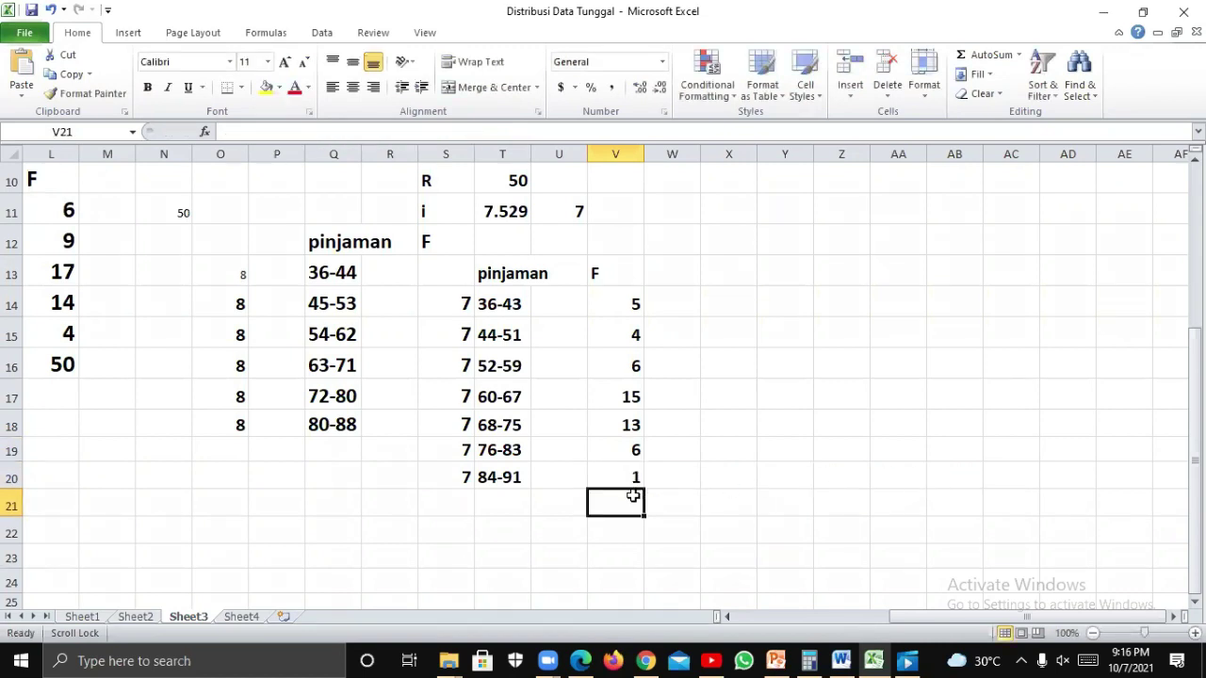
# Total the frequencies of the seven classes in V21 with a SUM of V14:V20.
pyautogui.write('=sum')
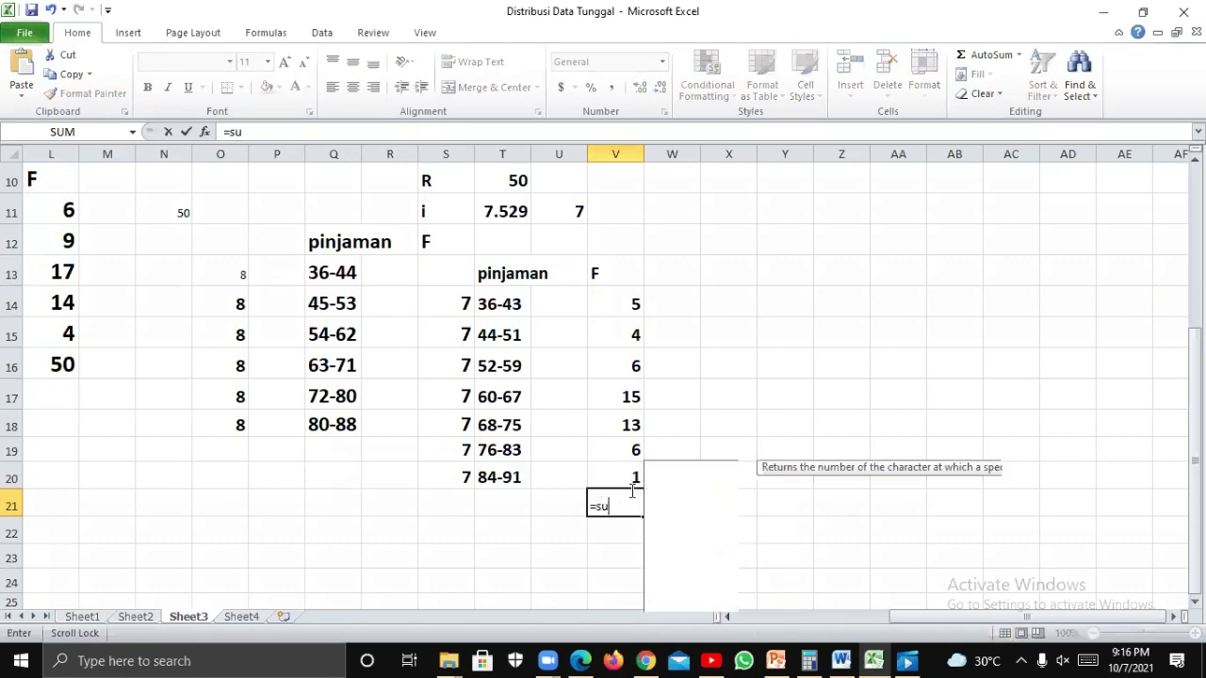
pyautogui.press('Tab')
pyautogui.click(638, 303)
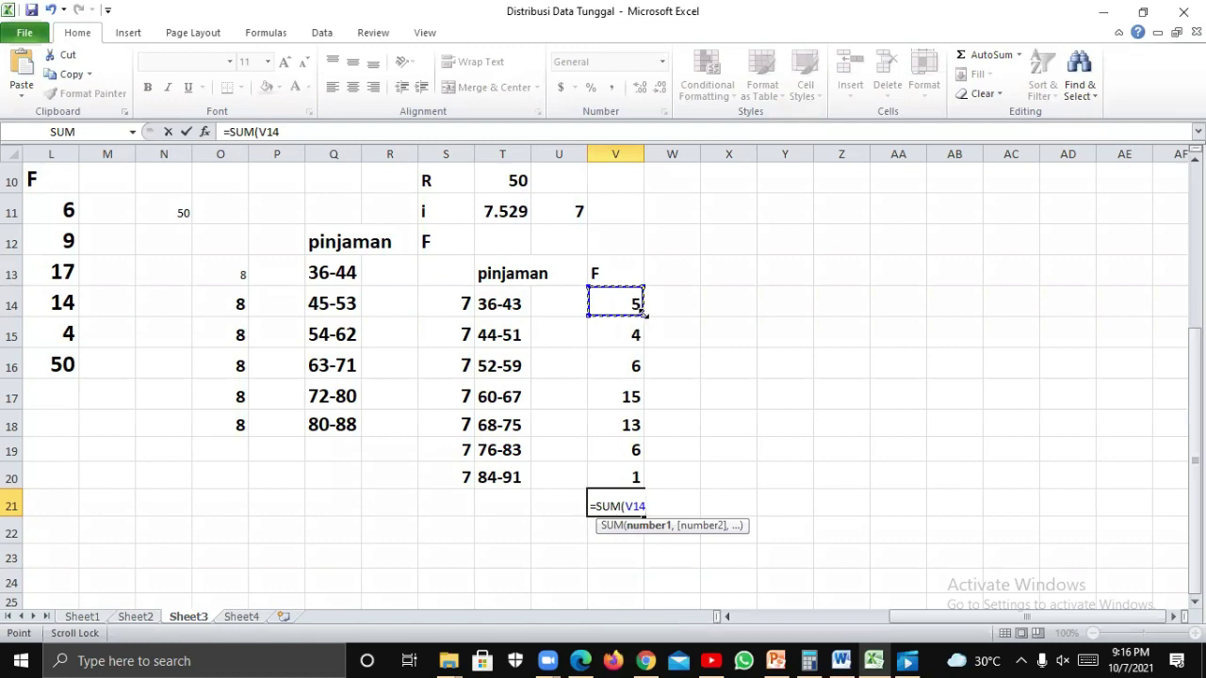
pyautogui.moveTo(641, 312); pyautogui.dragTo(663, 490)
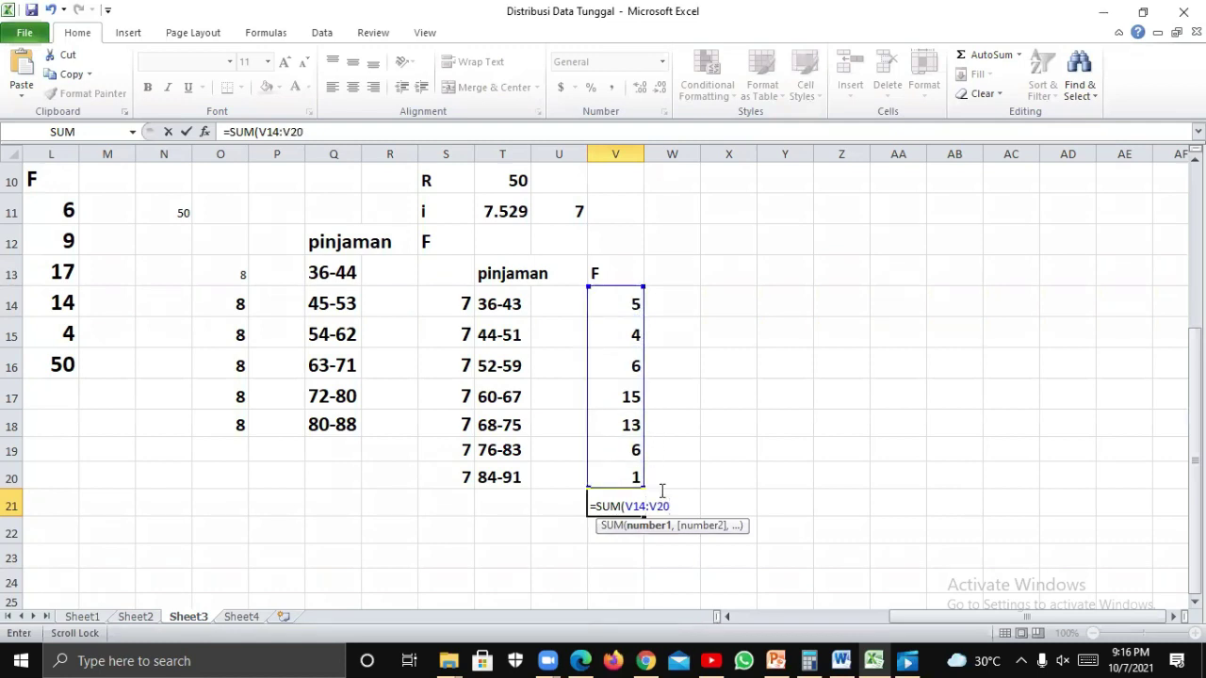
pyautogui.press('Return')
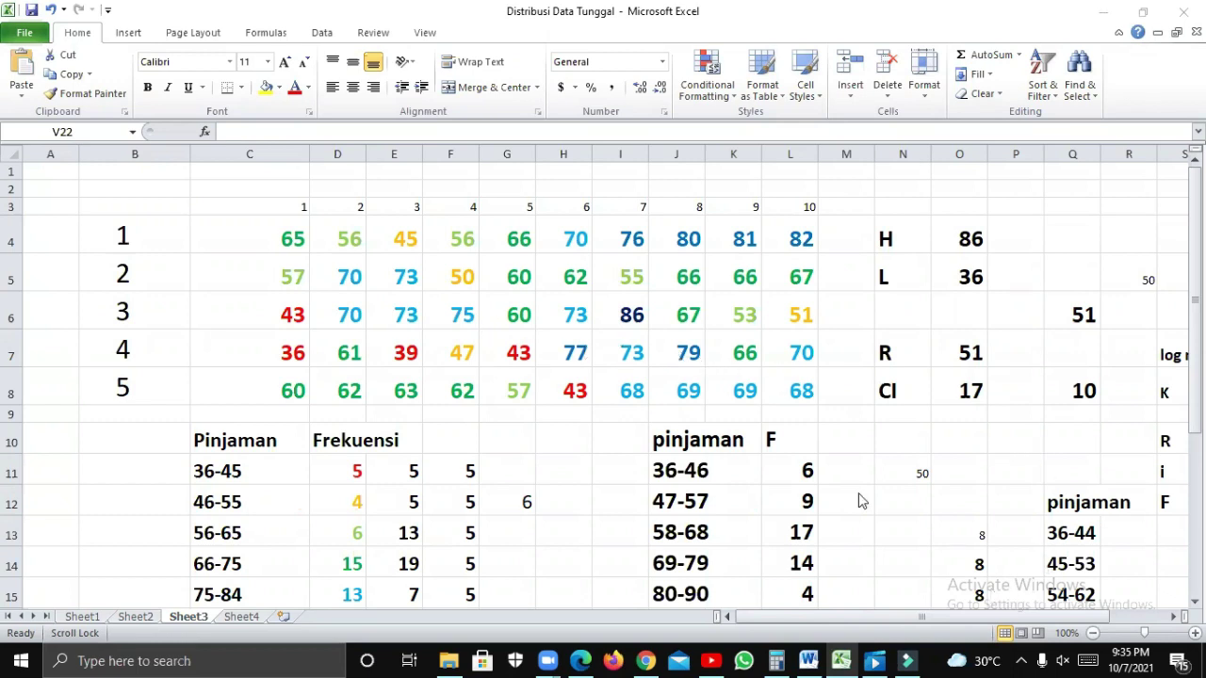
# Review the interval-7 frequency table on Sheet3 and close the Distribusi Data Tunggal workbook.
pyautogui.click(959, 621)
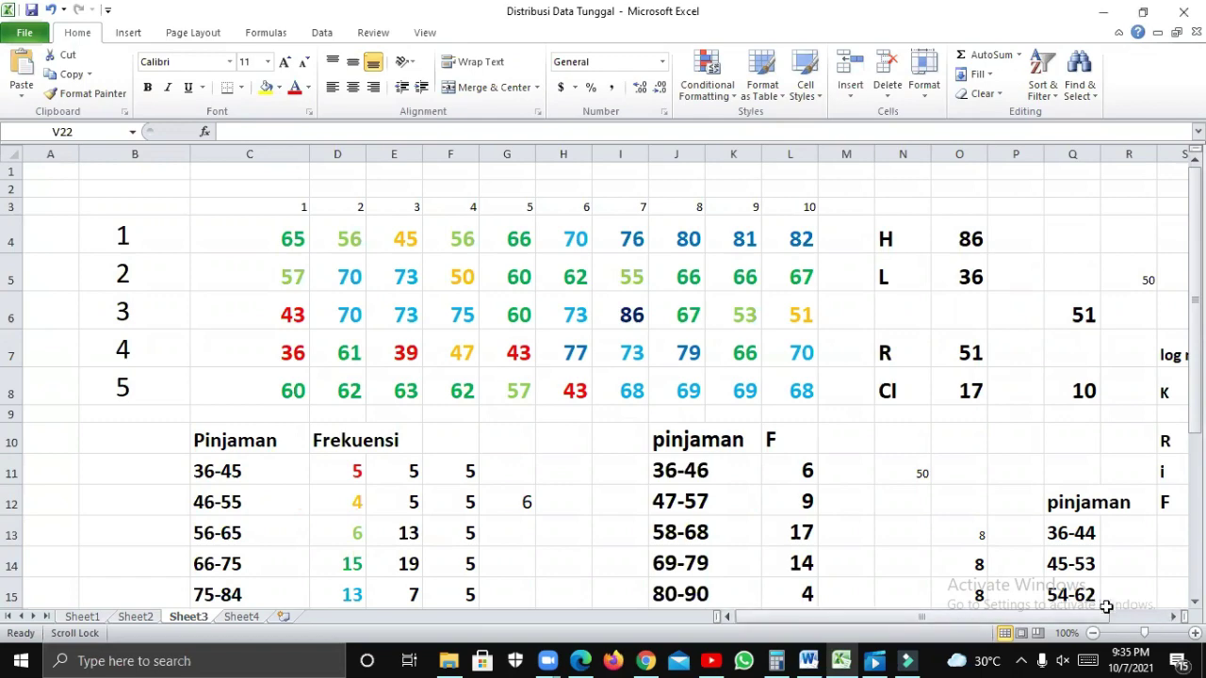
pyautogui.click(1140, 618)
pyautogui.scroll(-3, 814, 403)
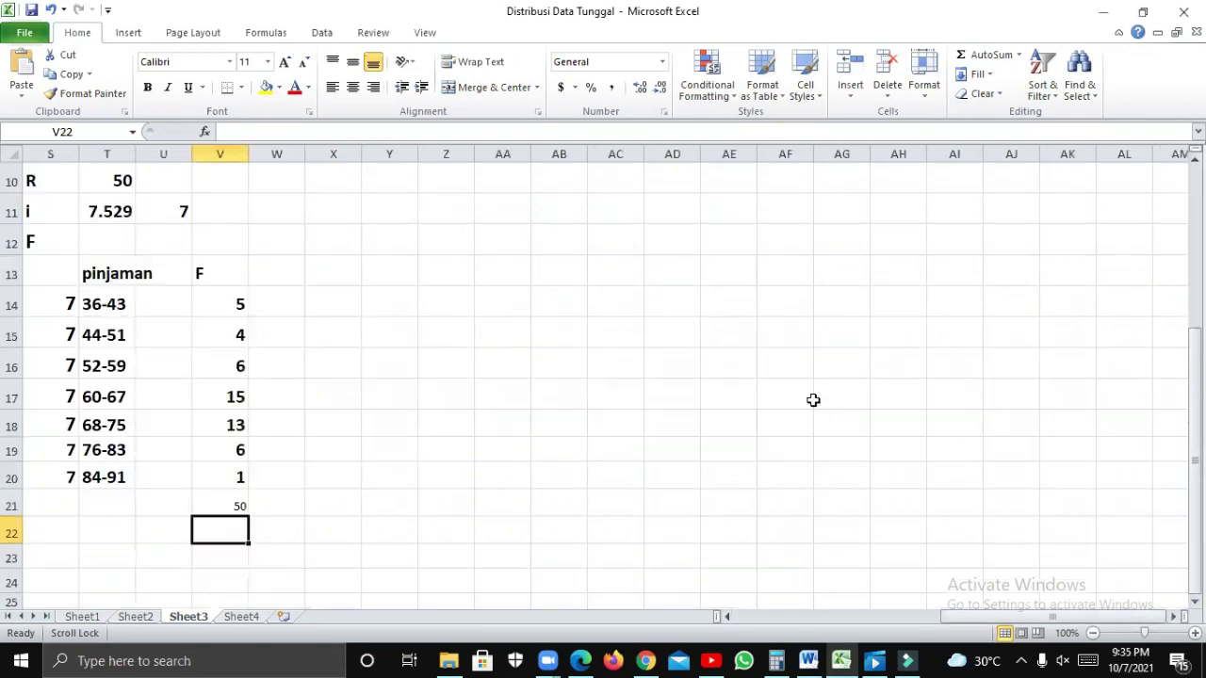
pyautogui.moveTo(965, 618); pyautogui.dragTo(914, 612)
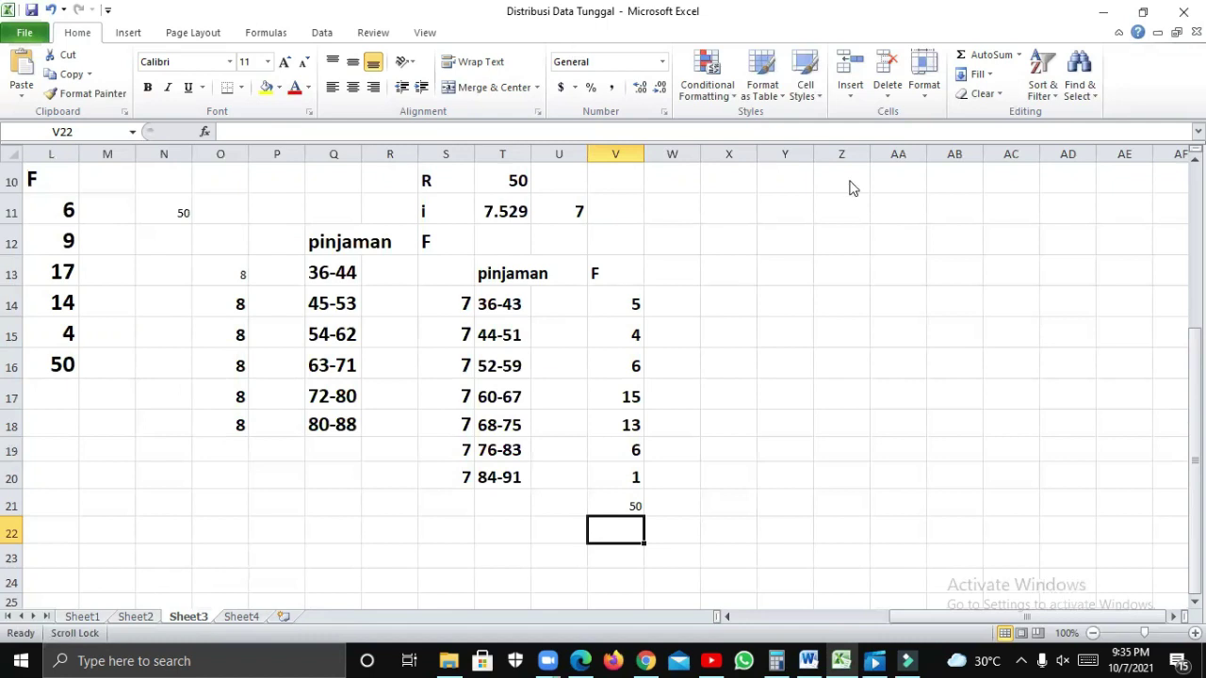
pyautogui.hotkey('alt', 'F4')
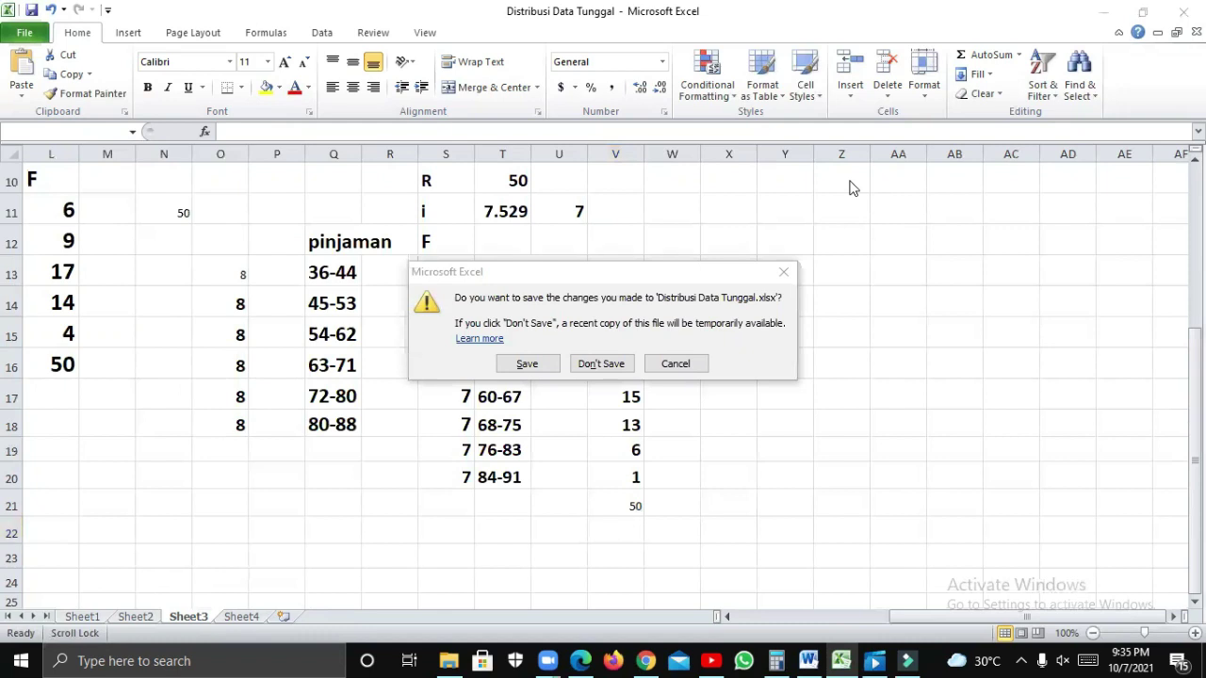